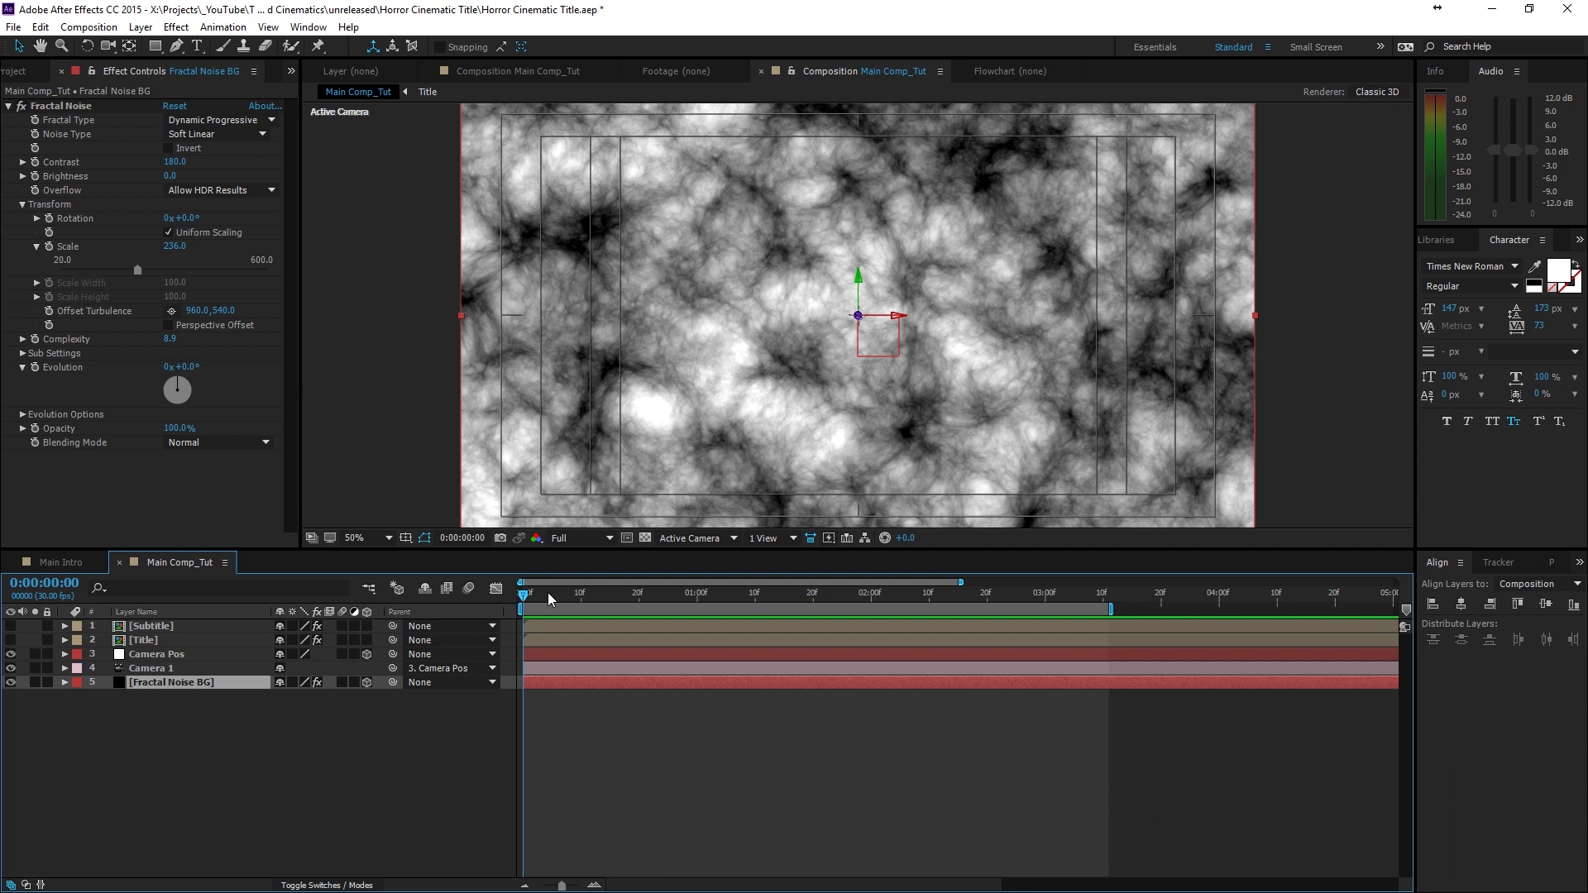
# - Push the Fractal Noise BG layer back to Z 11372 and scale it up to fill the frame
pyautogui.press('p')
pyautogui.moveTo(334, 696); pyautogui.dragTo(1133, 671)
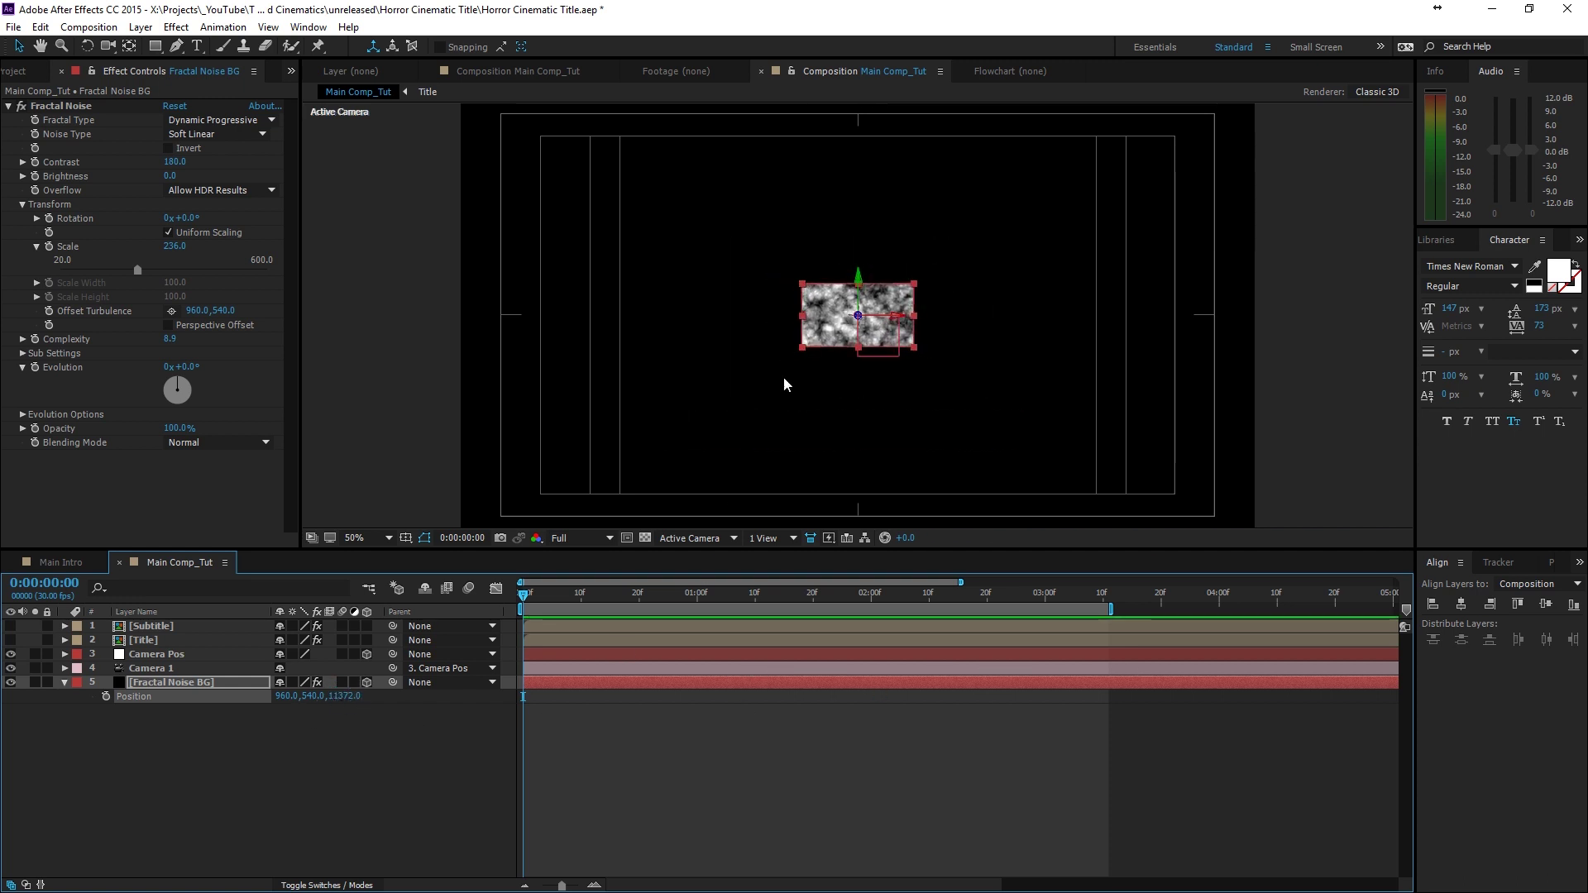
pyautogui.moveTo(801, 349); pyautogui.dragTo(438, 543)
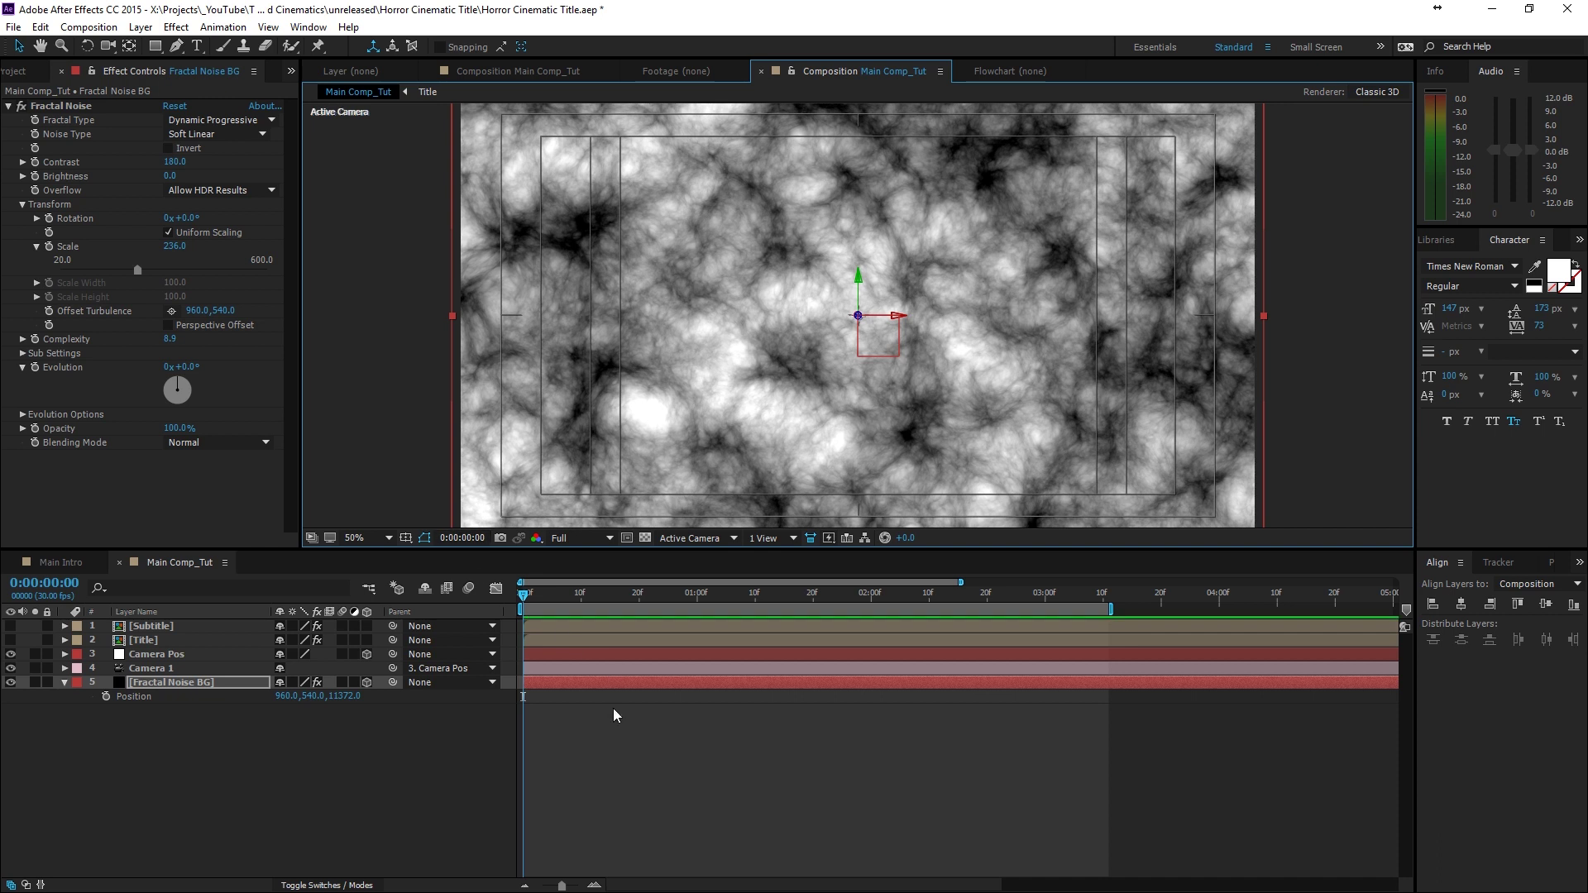
# - Add an expression to the Fractal Noise BG layer's Evolution, removing an accidental duplicate first
pyautogui.click(628, 743)
pyautogui.click(529, 599)
pyautogui.click(151, 682)
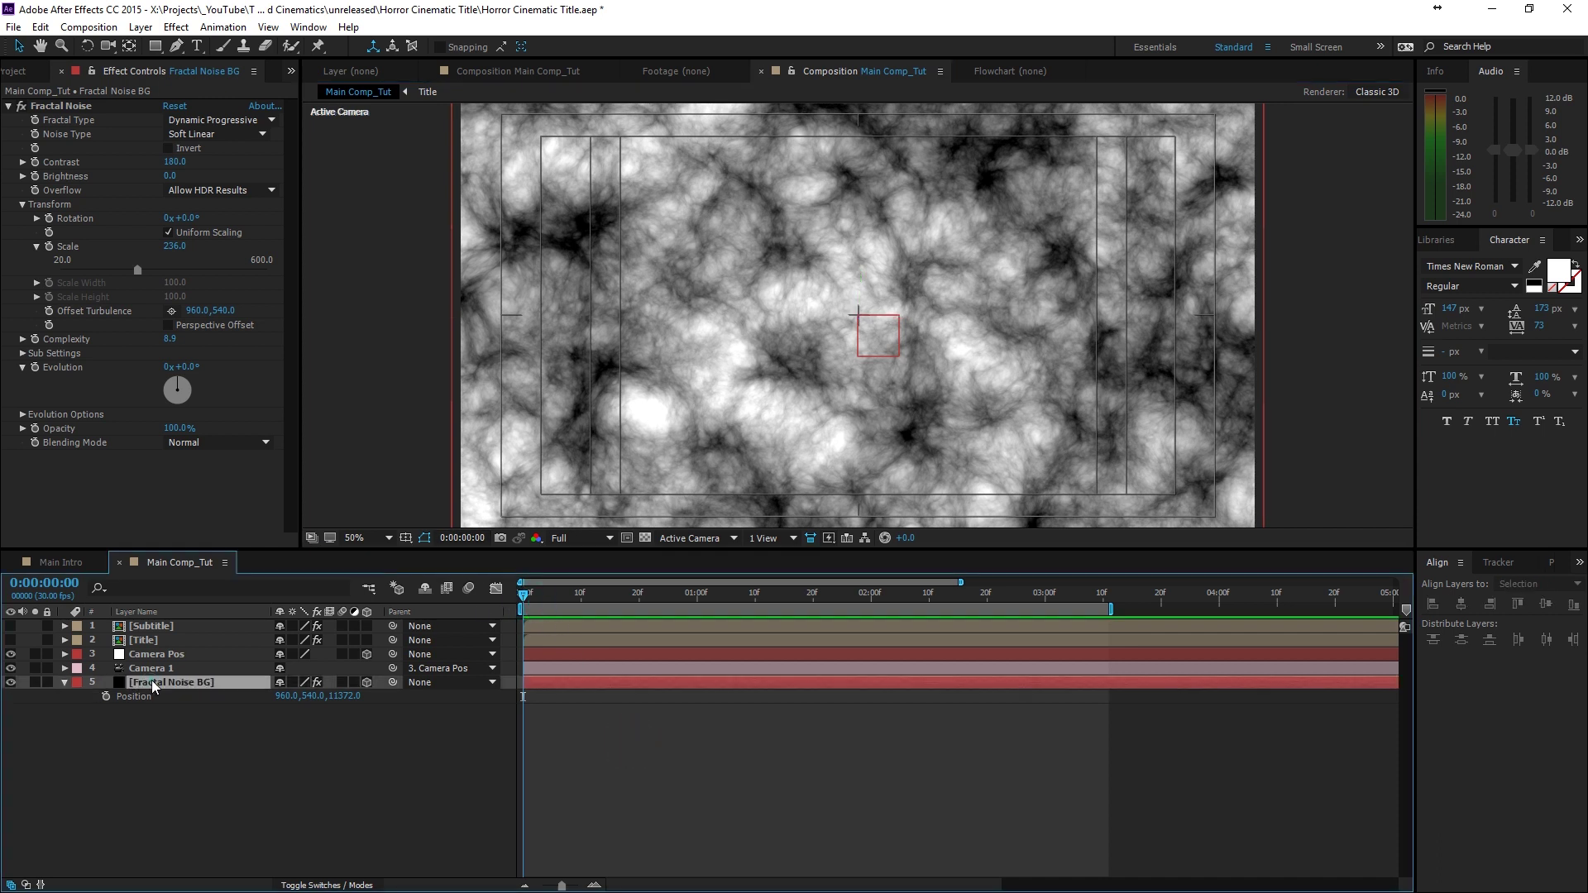
pyautogui.hotkey('ctrl', 'd')
pyautogui.press('Delete')
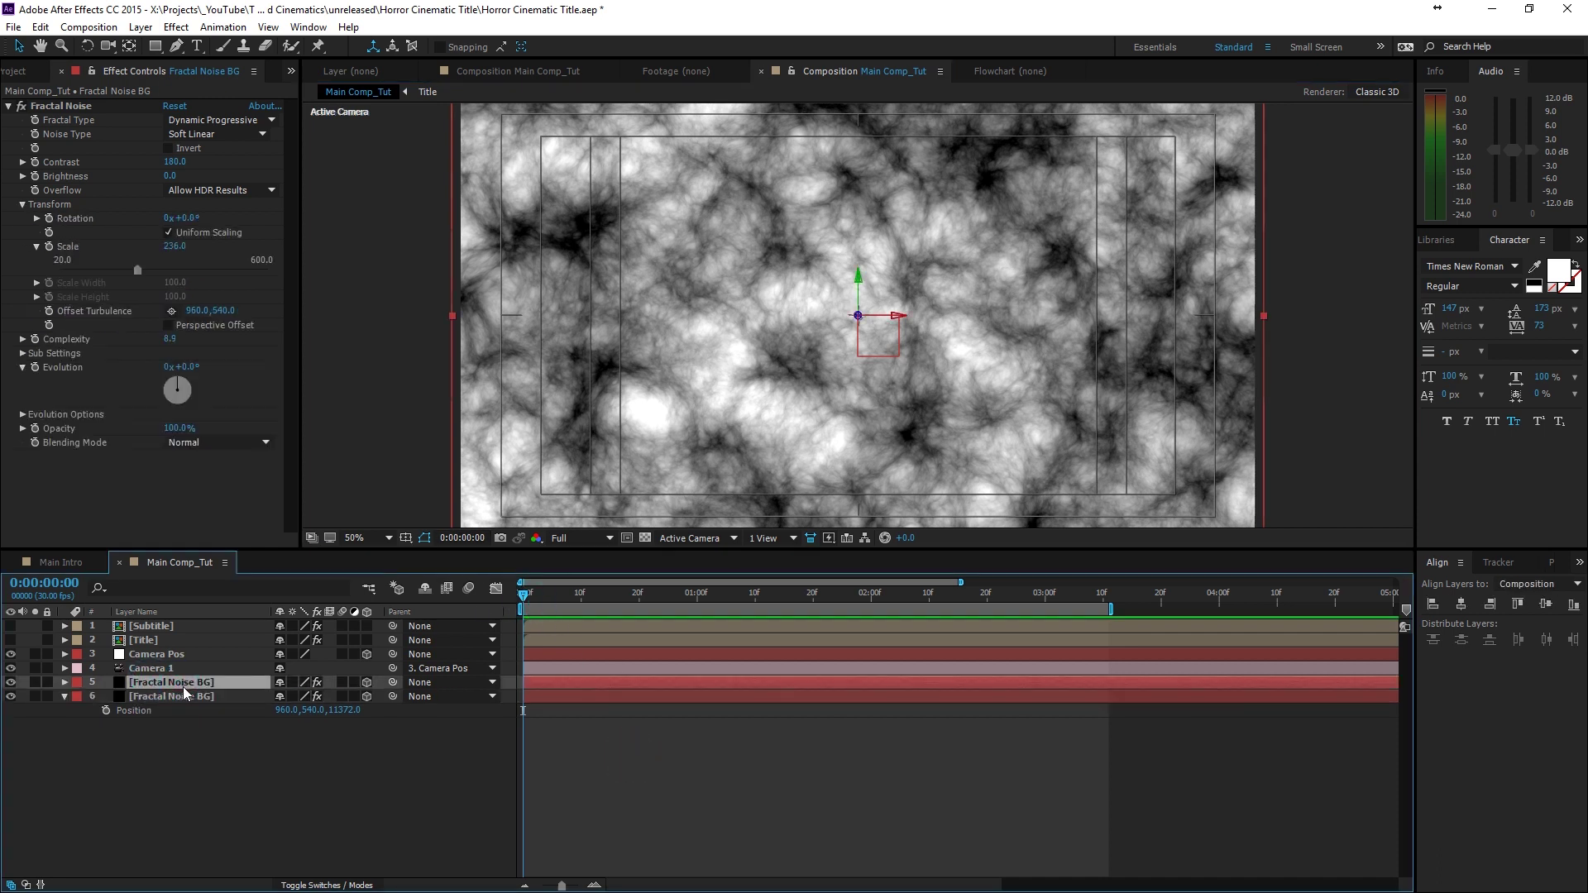
pyautogui.click(187, 683)
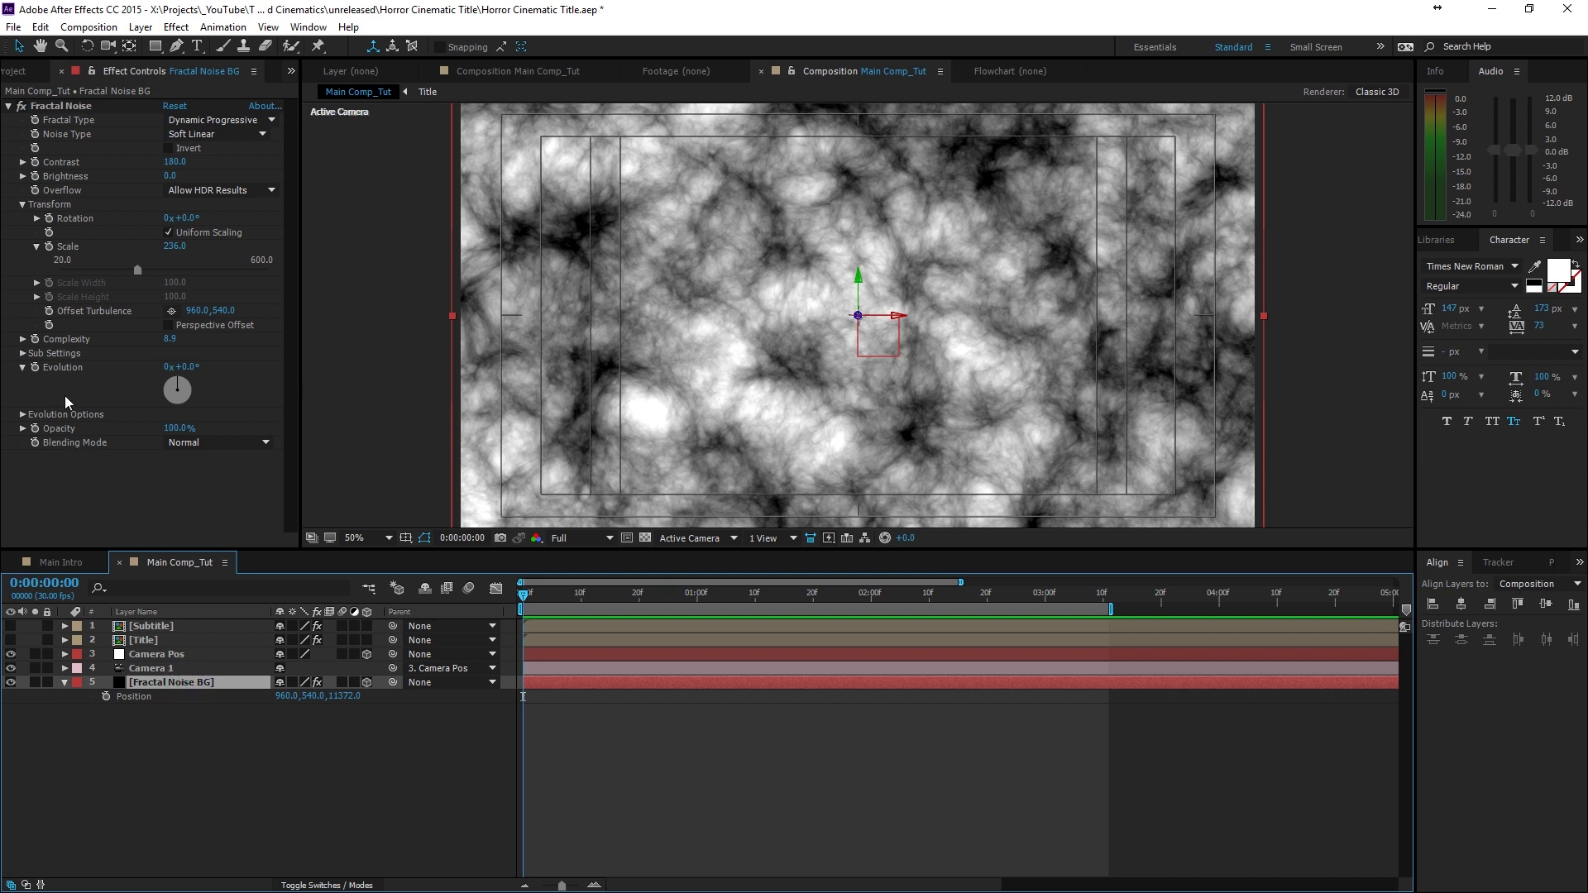
pyautogui.keyDown('alt'); pyautogui.click(35, 367); pyautogui.keyUp('alt')
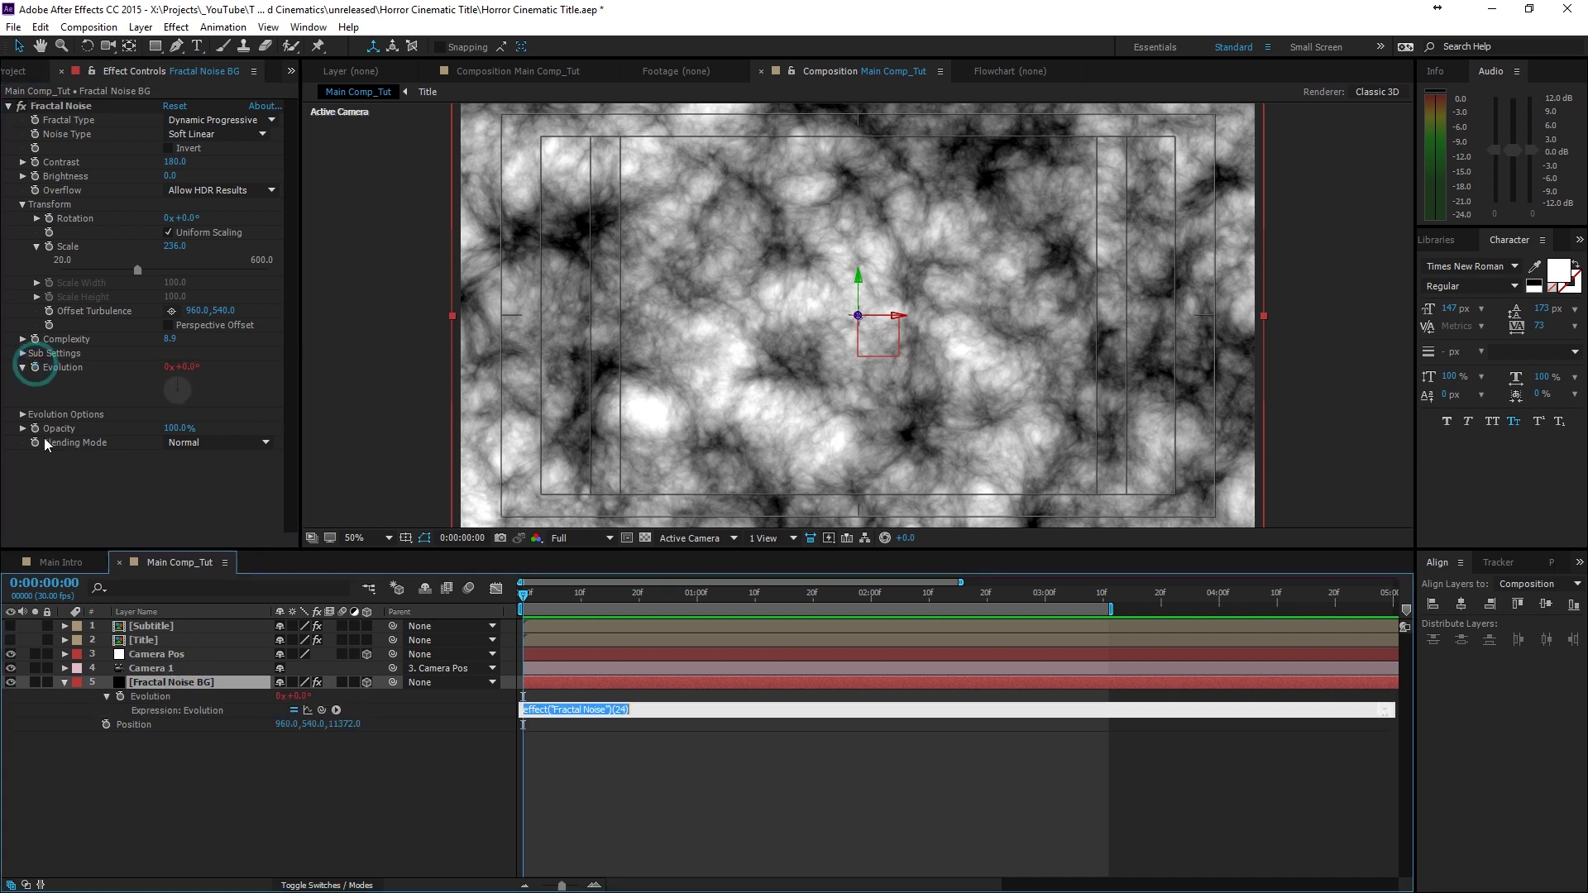
# - Drive Evolution with the expression time*50, preview the moving clouds, and enable Fractal Noise Invert
pyautogui.write('time*50')
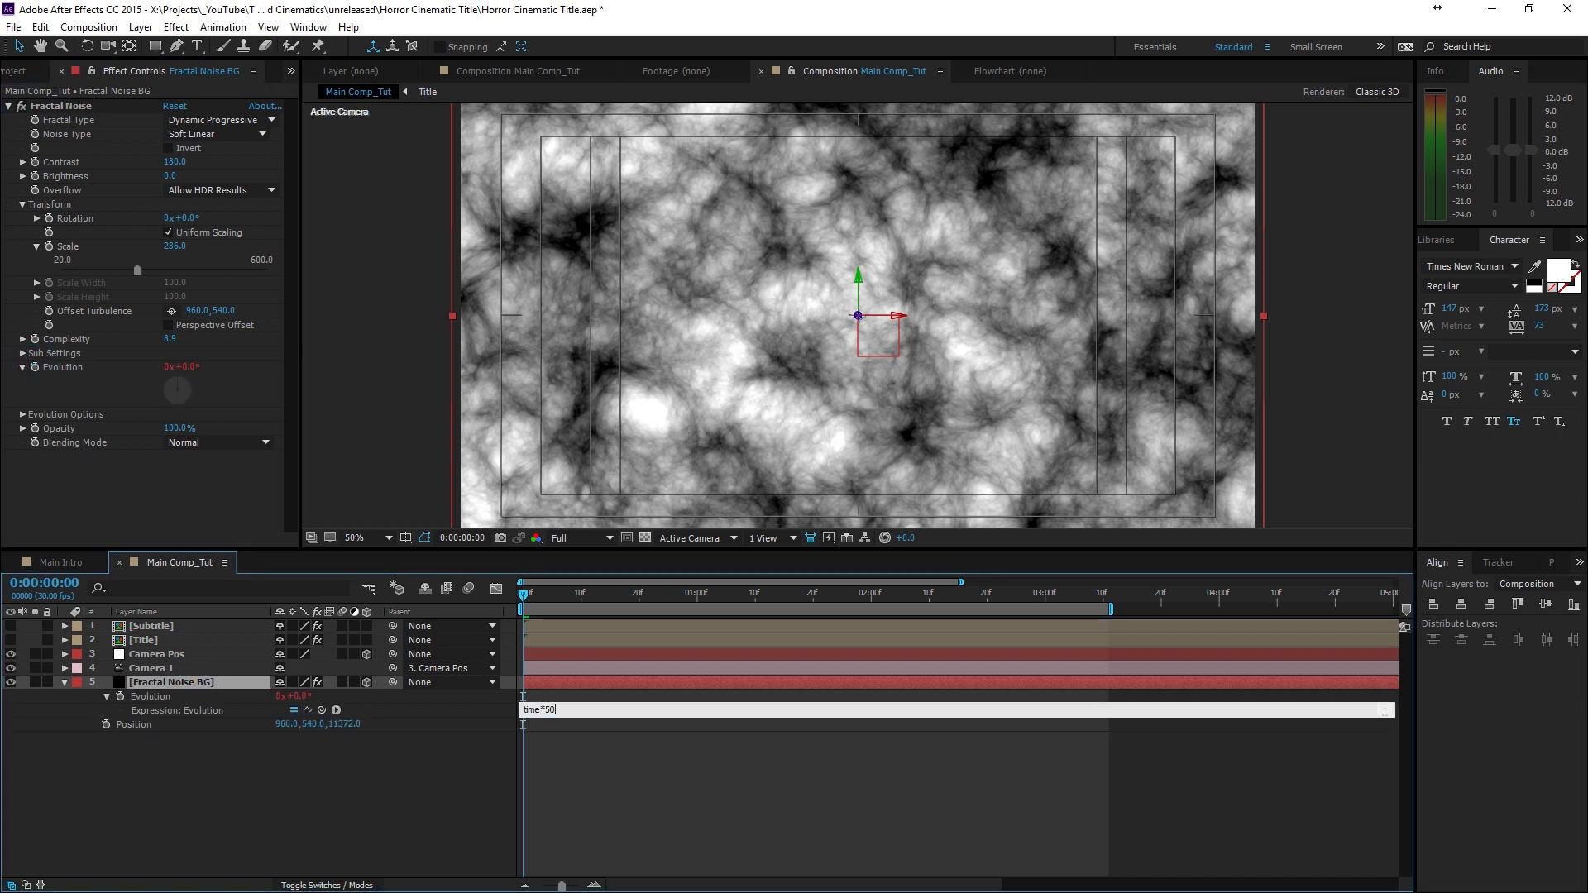
pyautogui.click(44, 443)
pyautogui.press('space')
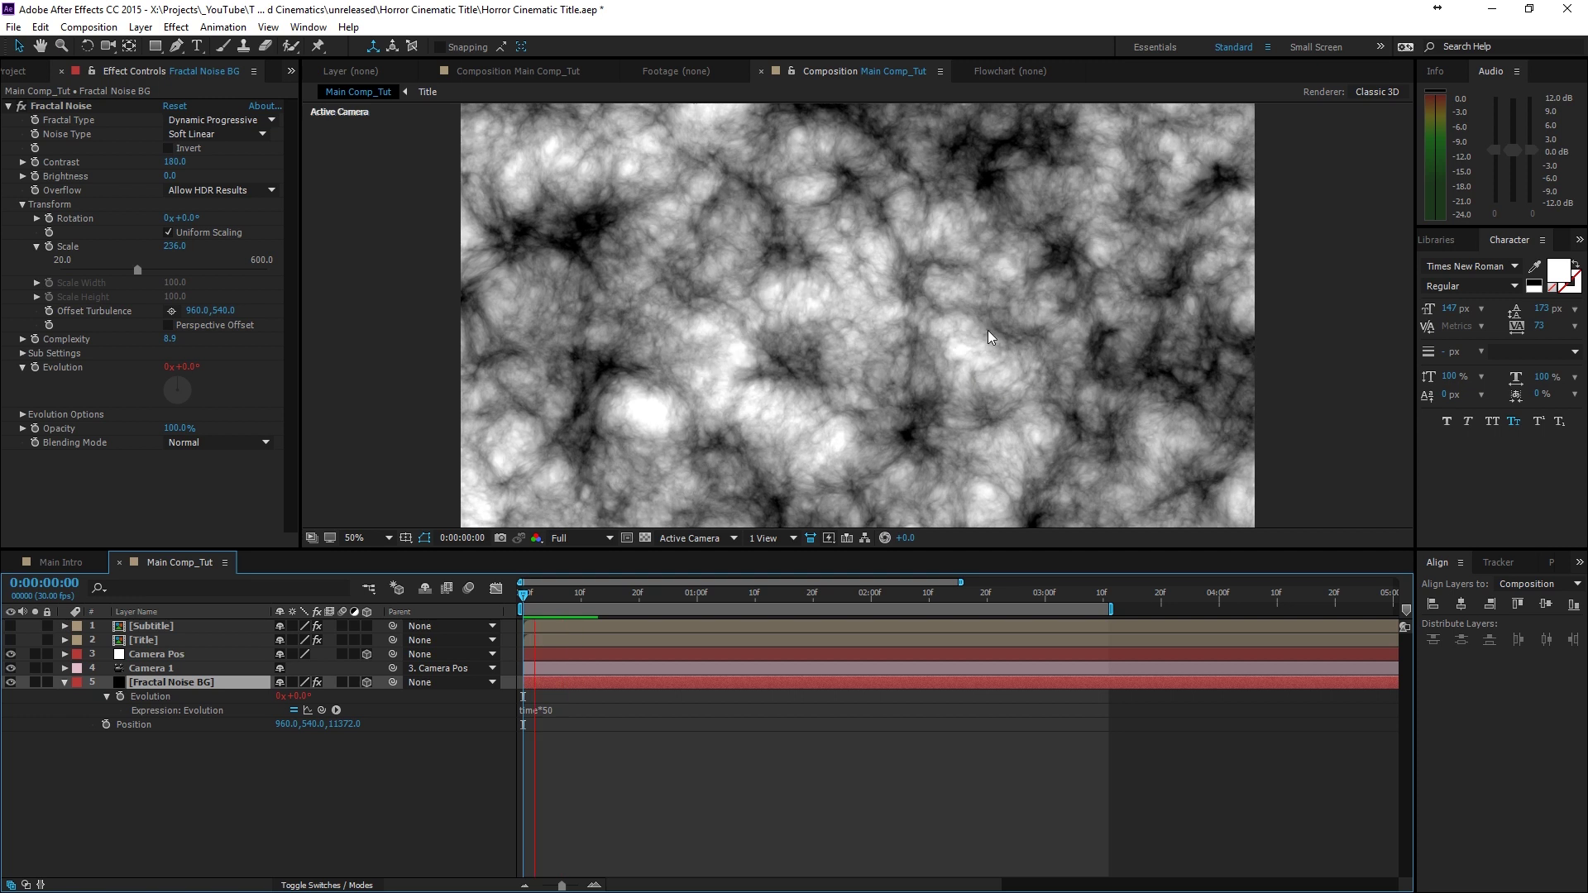
pyautogui.moveTo(587, 597); pyautogui.dragTo(568, 612)
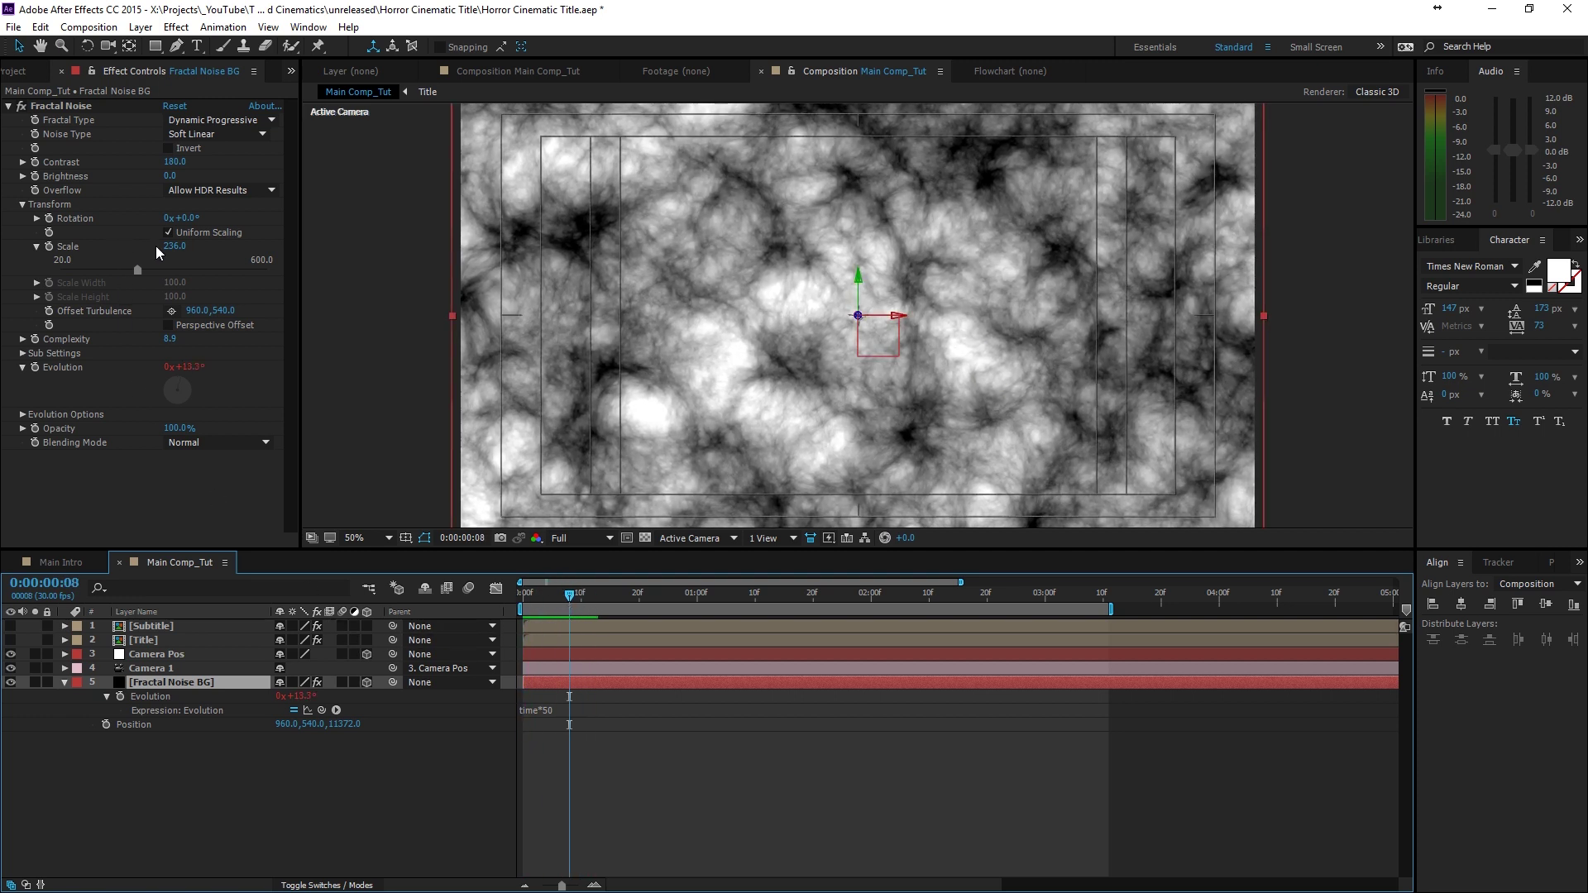
pyautogui.click(171, 150)
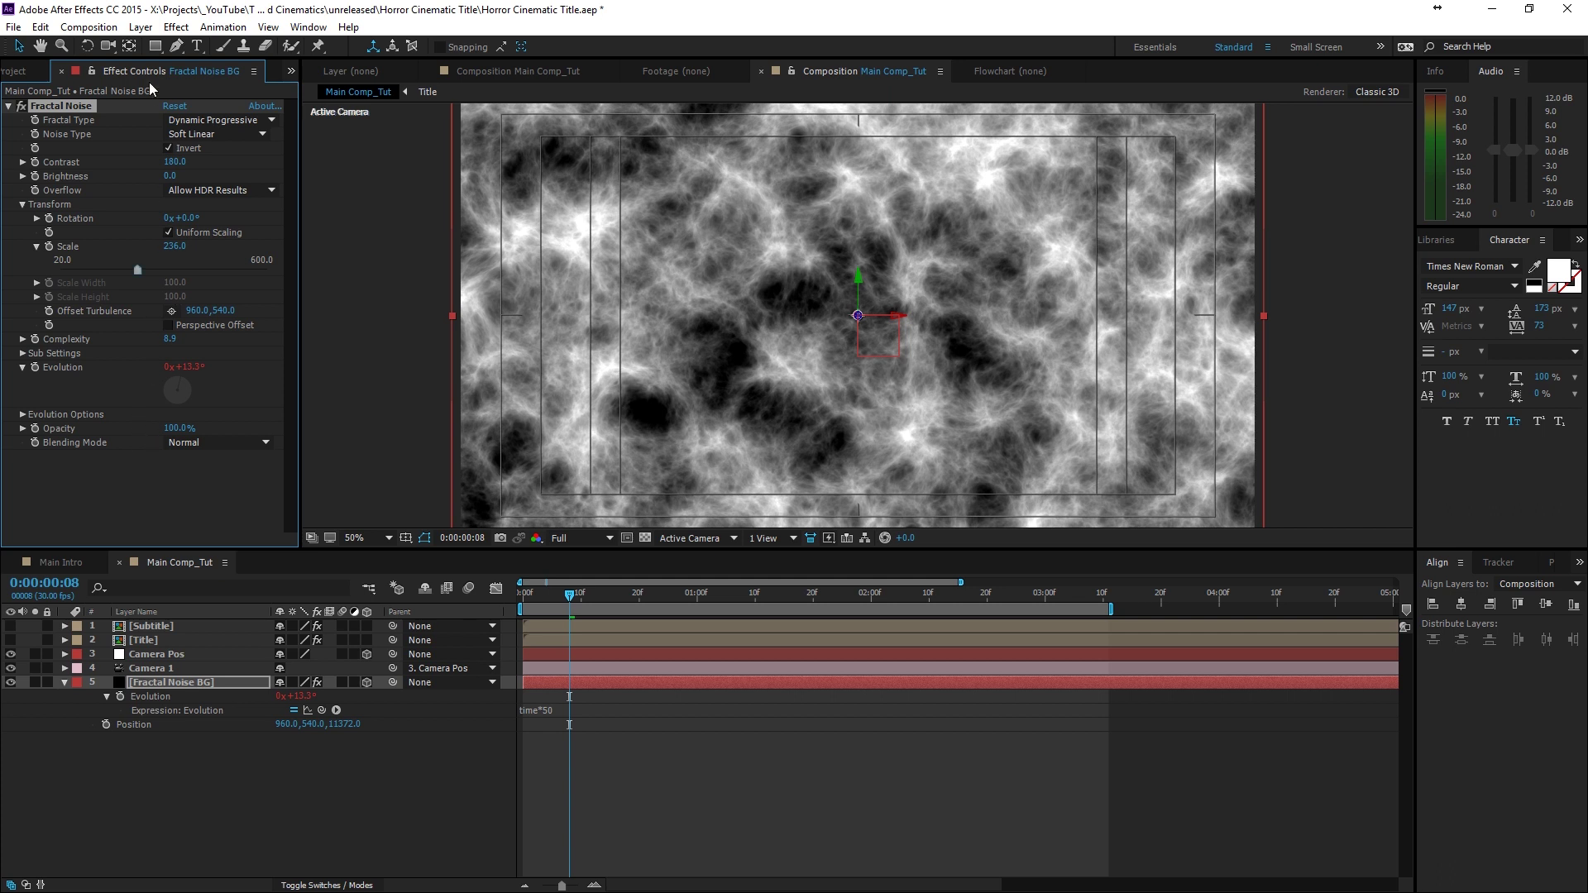
pyautogui.click(176, 26)
# - Add Turbulent Displace with Amount 86 and Size 158, then duplicate the Fractal Noise BG layer
pyautogui.click(86, 222)
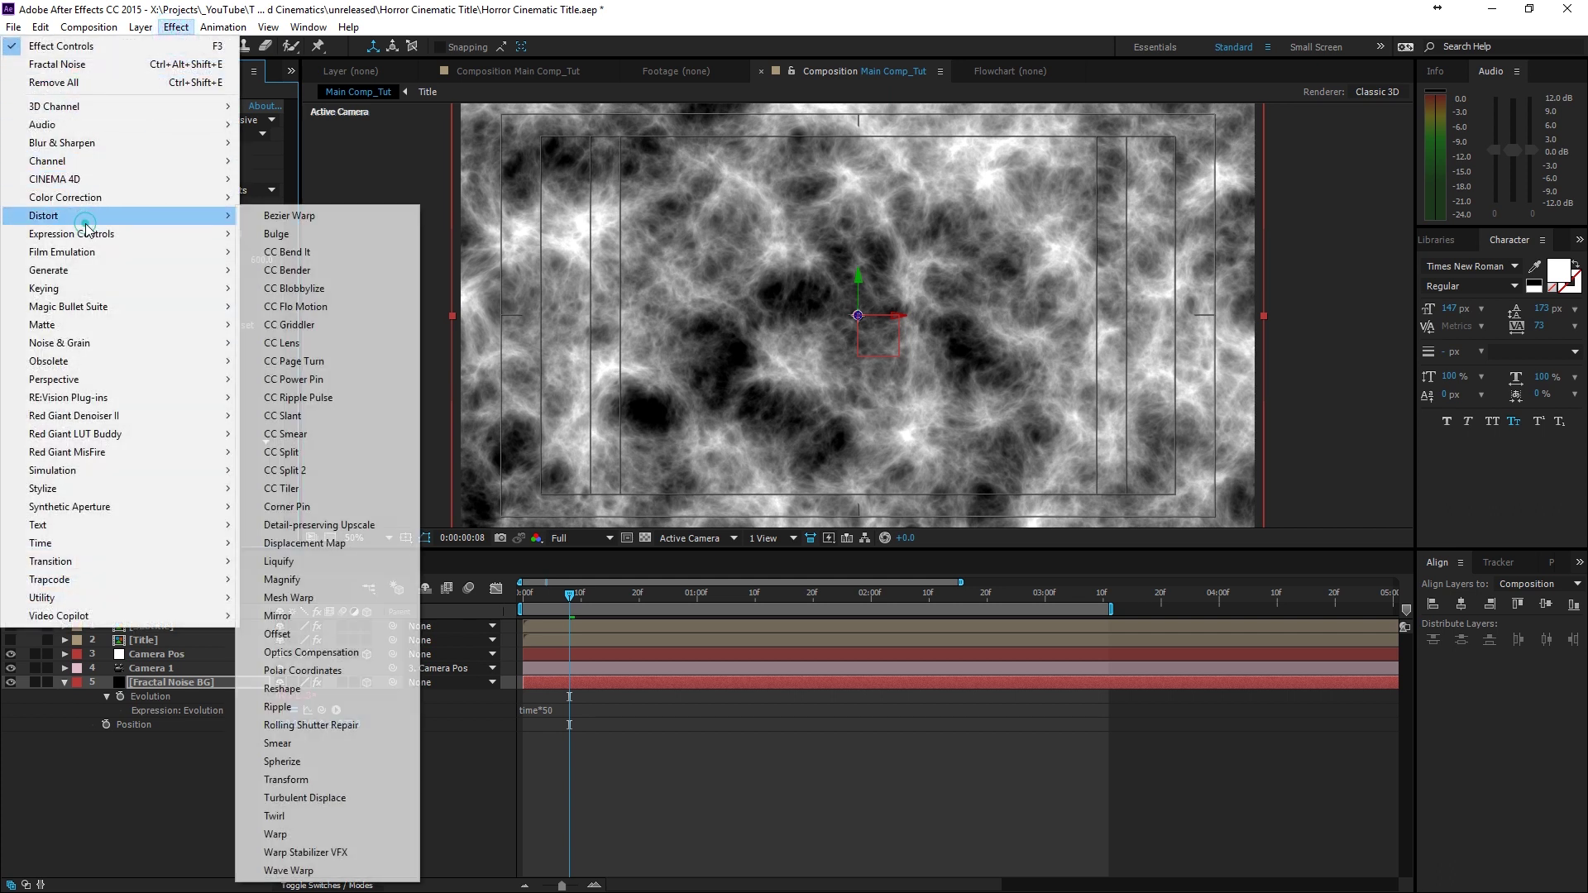
pyautogui.click(315, 799)
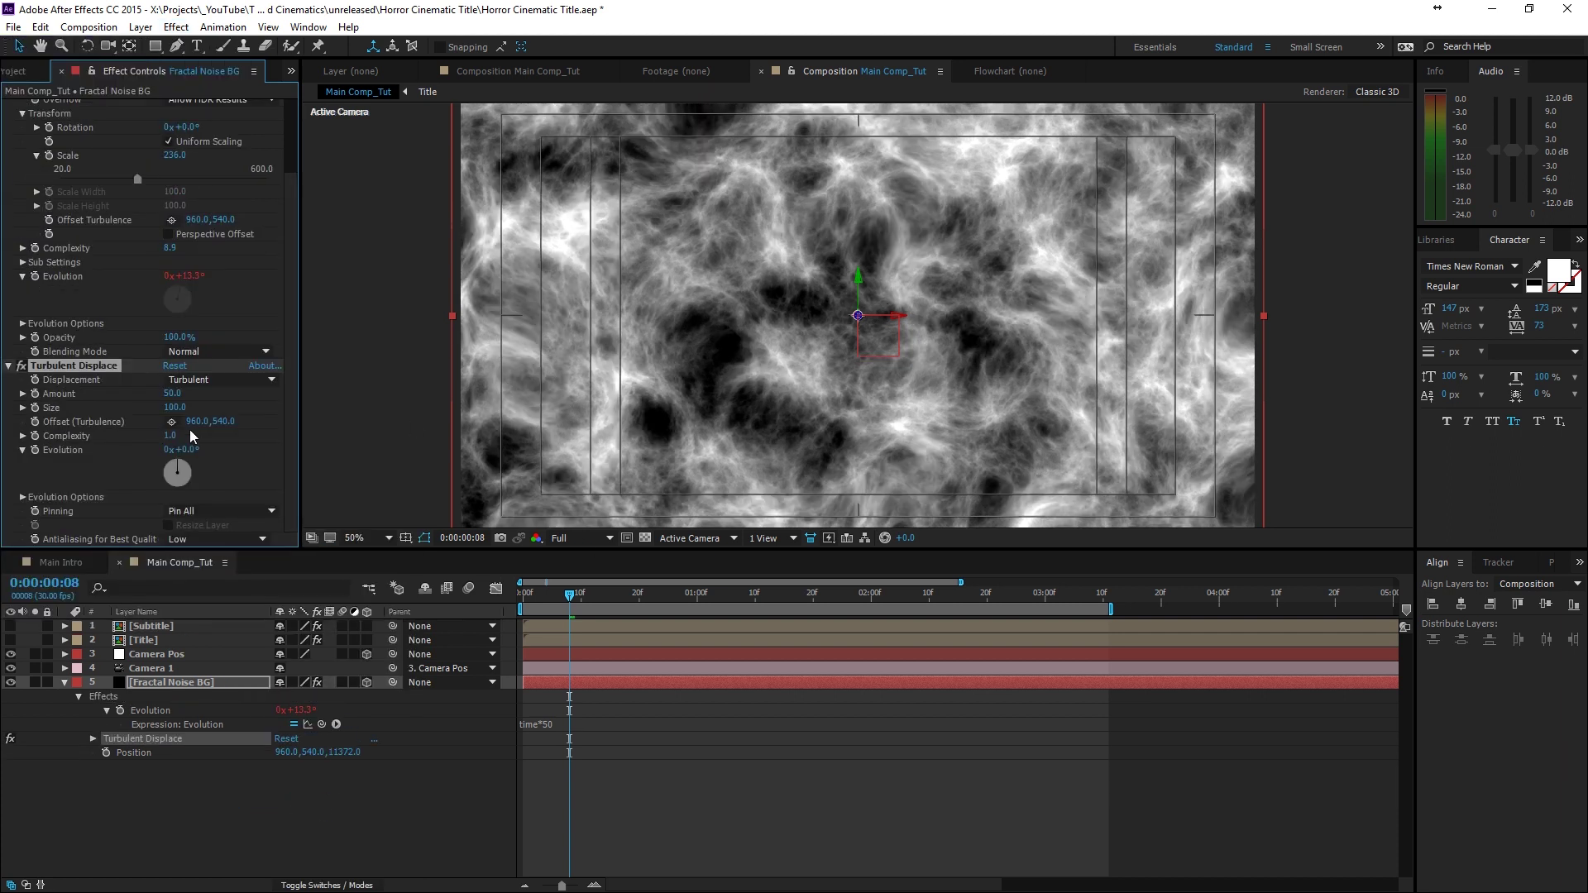
pyautogui.moveTo(172, 406)
pyautogui.mouseDown()
pyautogui.moveTo(253, 408)
pyautogui.moveTo(161, 425)
pyautogui.moveTo(246, 429)
pyautogui.moveTo(183, 393)
pyautogui.moveTo(201, 394)
pyautogui.mouseUp()
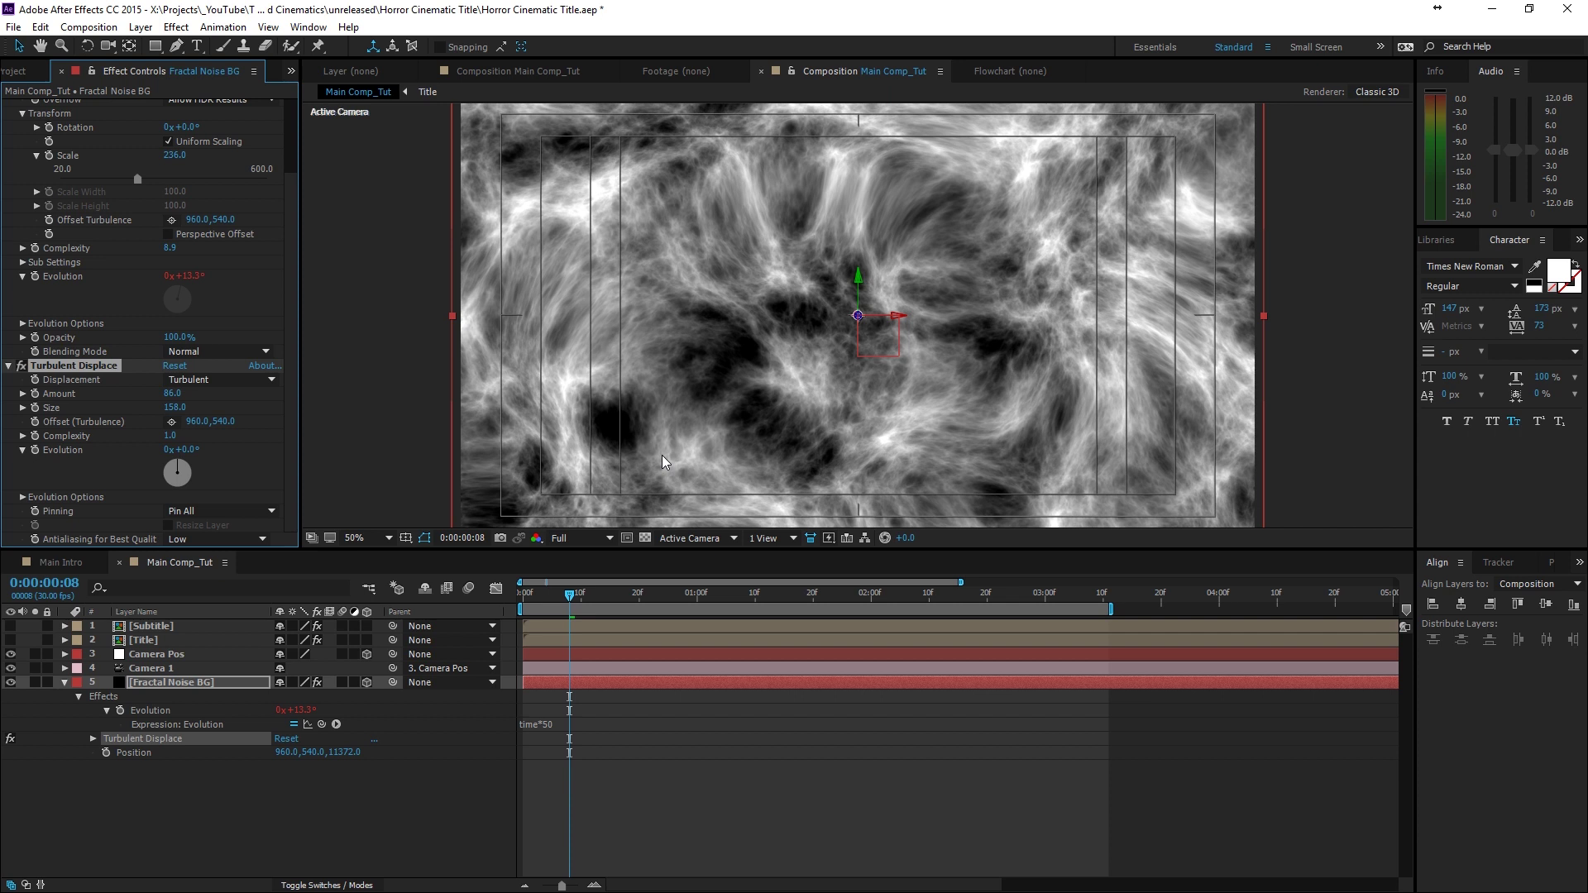
pyautogui.click(175, 683)
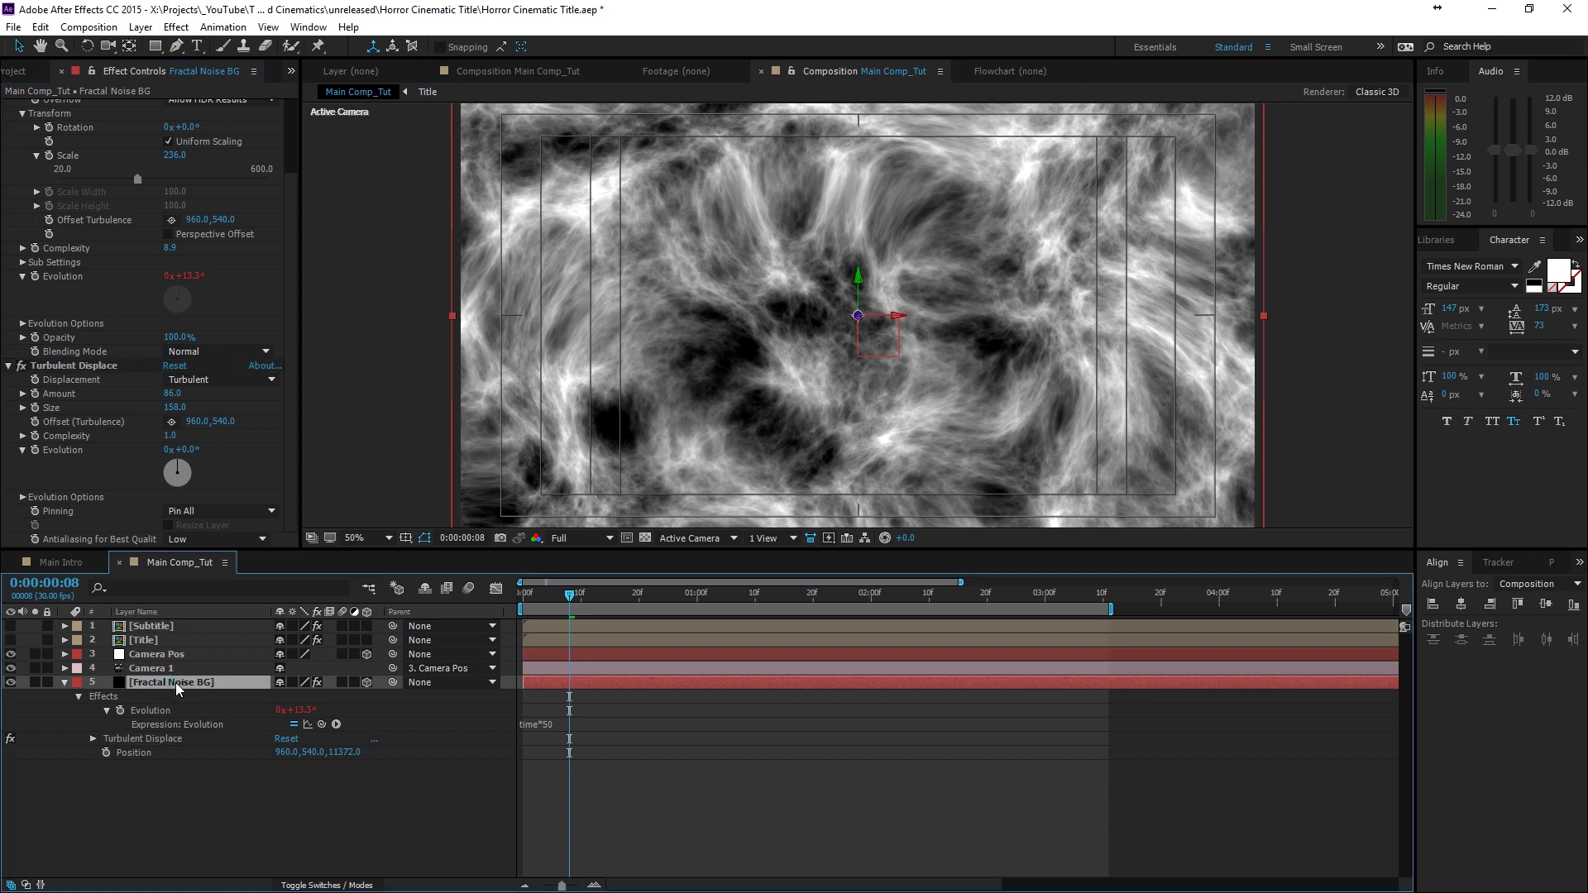
pyautogui.hotkey('ctrl', 'd')
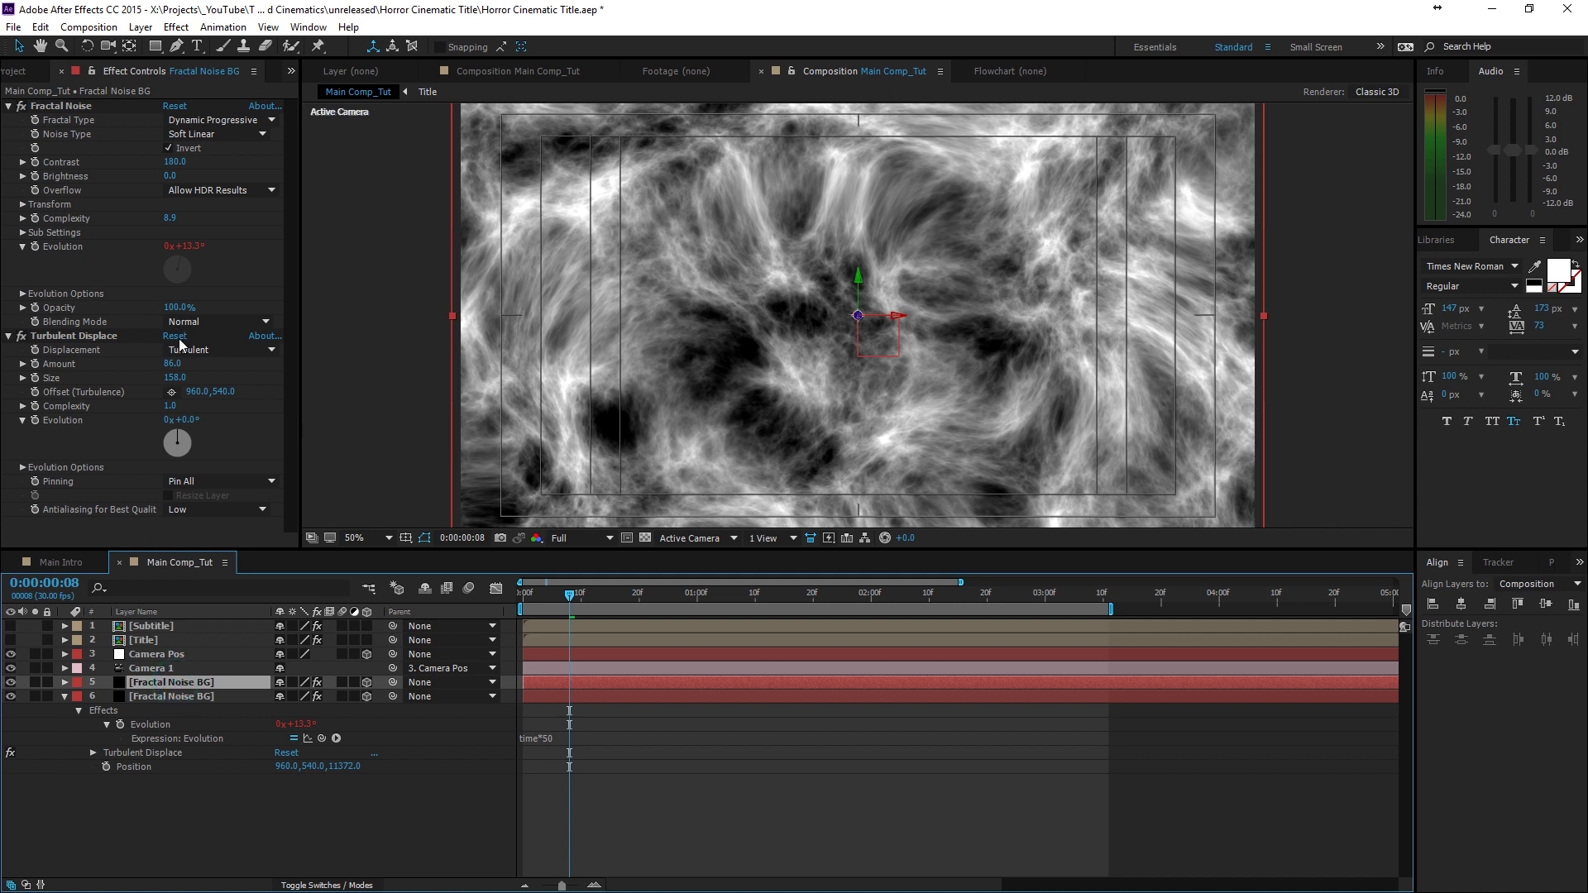
# - In the top copy's Fractal Noise Transform, set Offset Turbulence to 1106,540 and Scale to 414
pyautogui.click(22, 204)
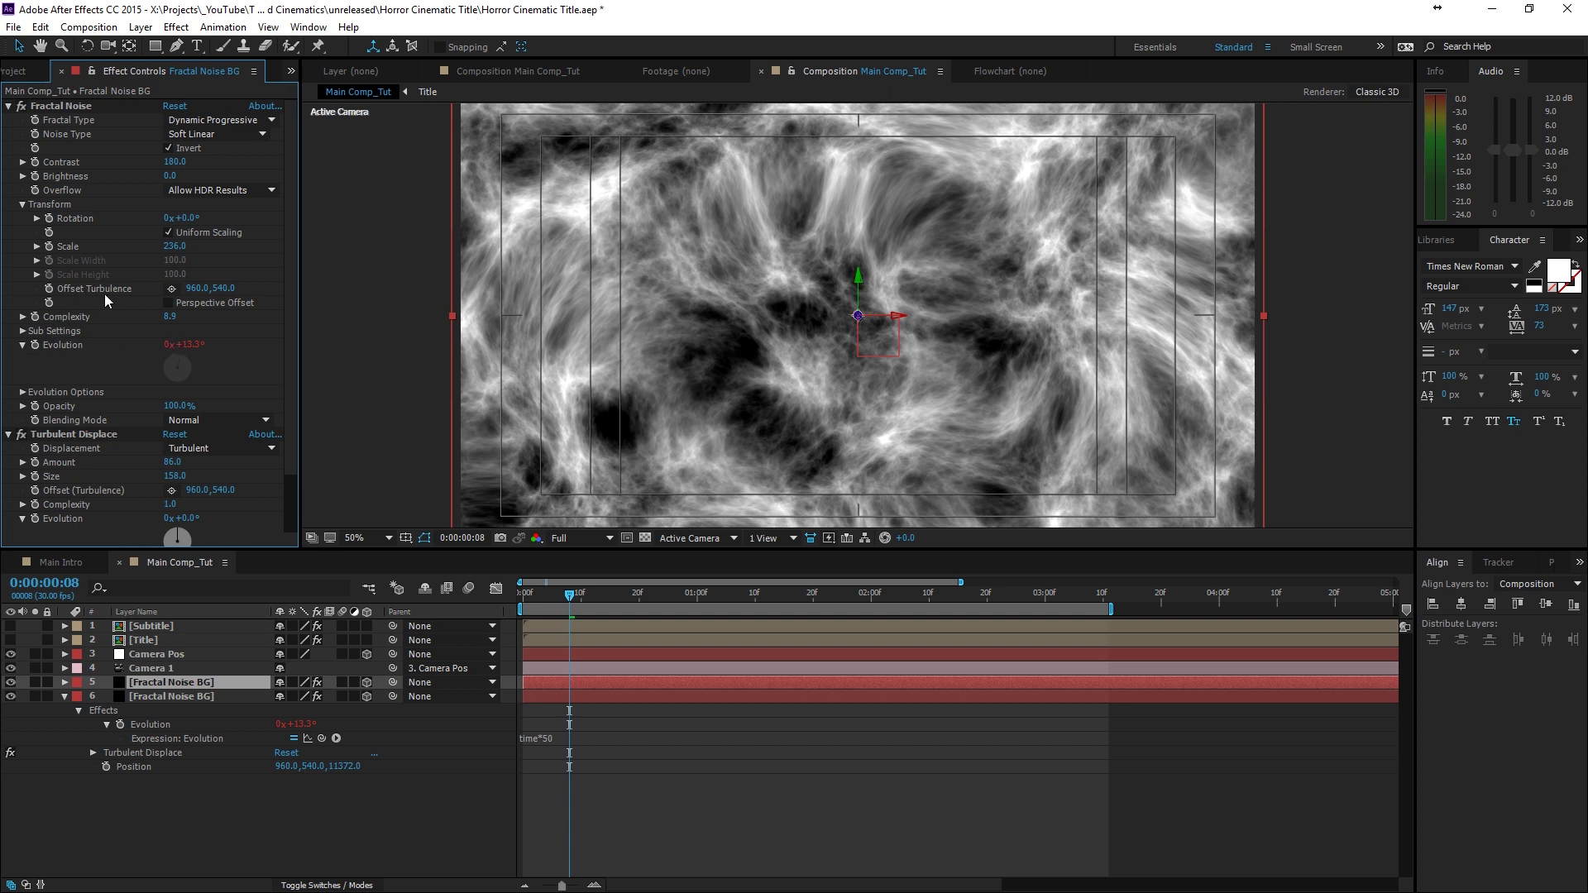
pyautogui.moveTo(193, 295); pyautogui.dragTo(197, 301)
pyautogui.moveTo(197, 241); pyautogui.dragTo(331, 257)
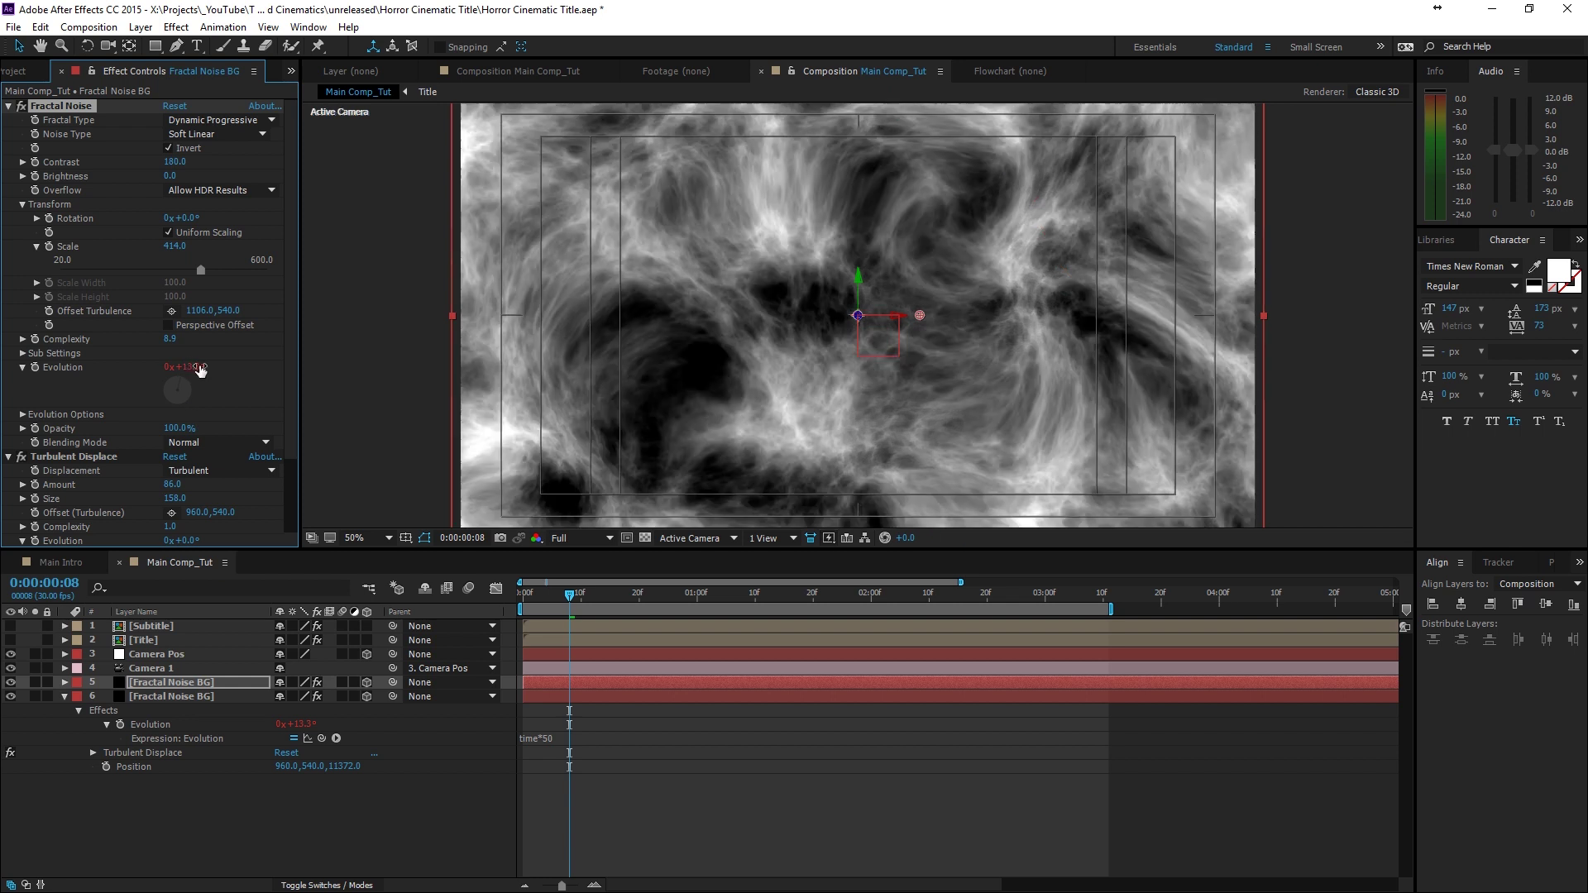
pyautogui.moveTo(192, 367); pyautogui.dragTo(319, 378)
# - Bring the top smoke copy closer to the camera in Z and scale it to 642.2%
pyautogui.click(219, 683)
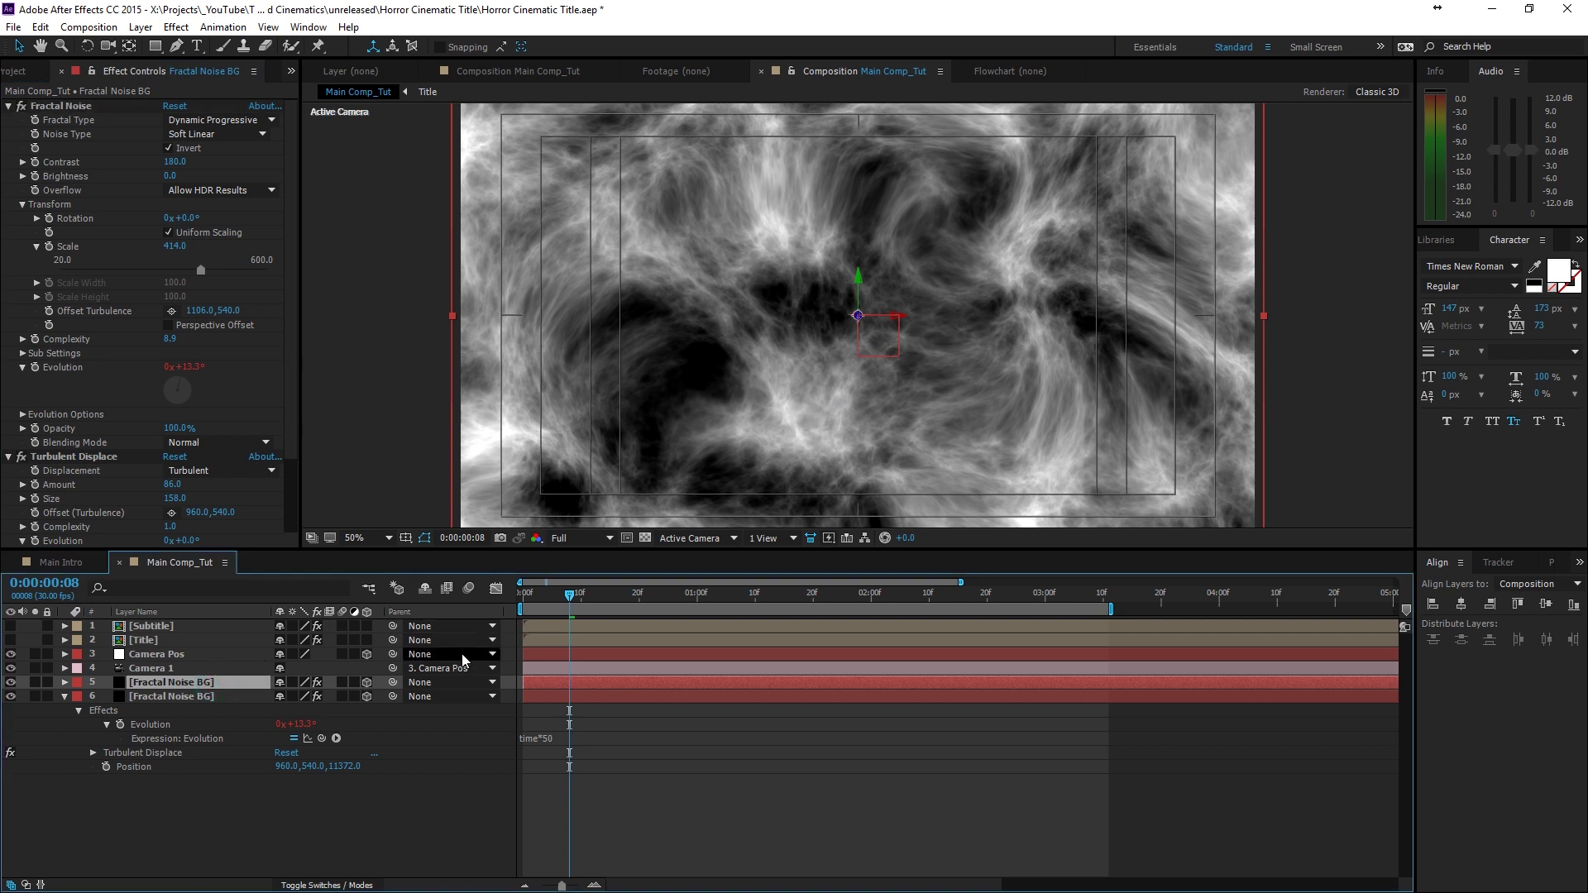
pyautogui.press('p')
pyautogui.moveTo(343, 701); pyautogui.dragTo(286, 705)
pyautogui.press('s')
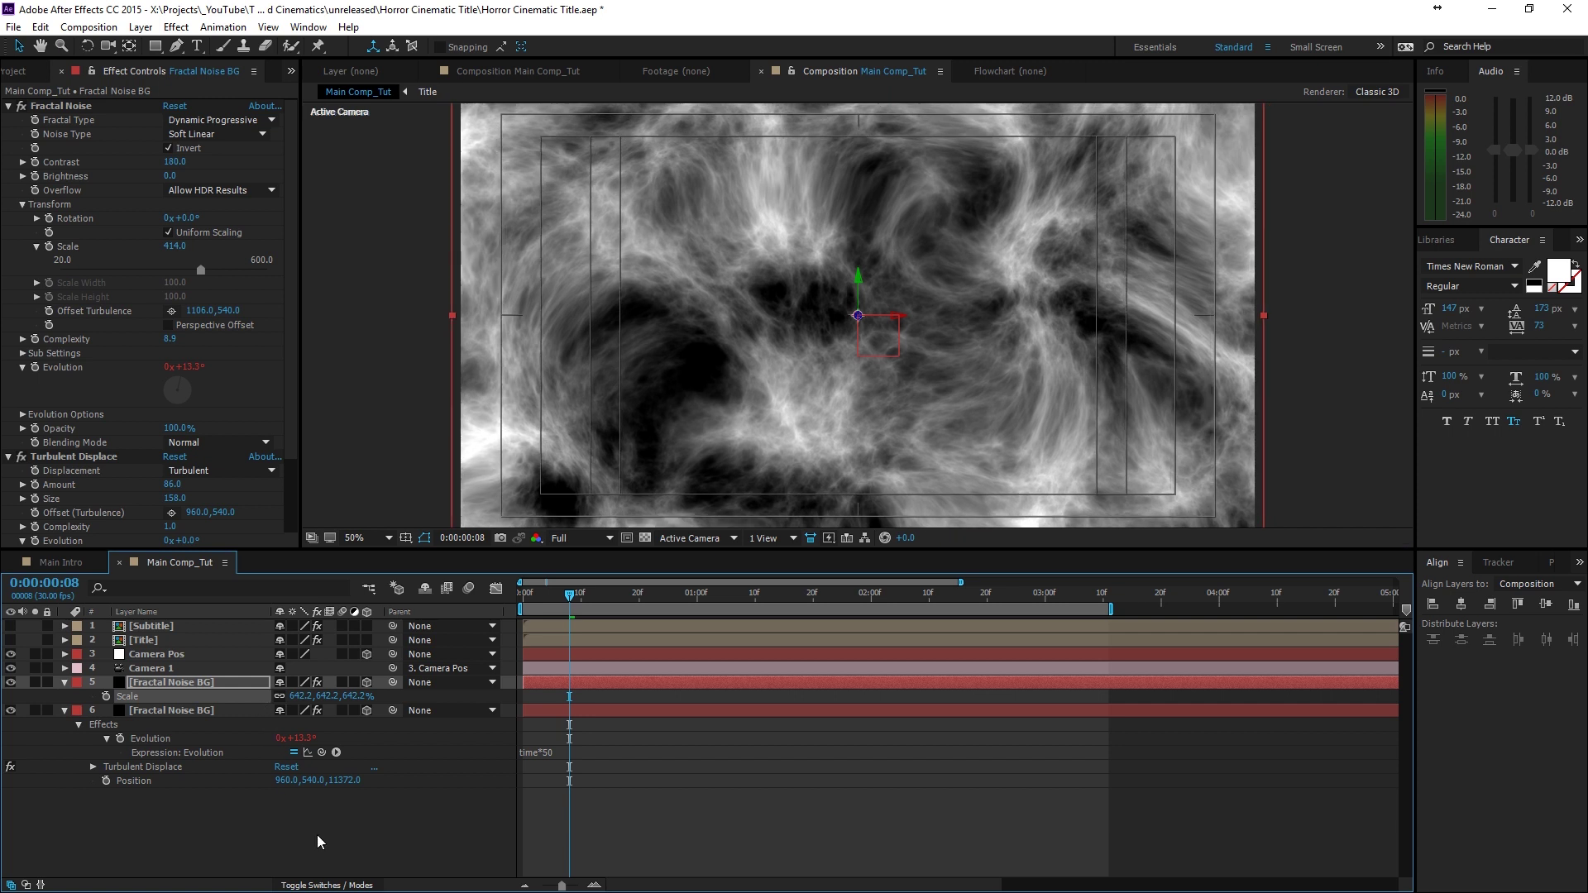
# - Set the top smoke copy's blending mode to Multiply after briefly trying Screen
pyautogui.click(327, 886)
pyautogui.click(299, 682)
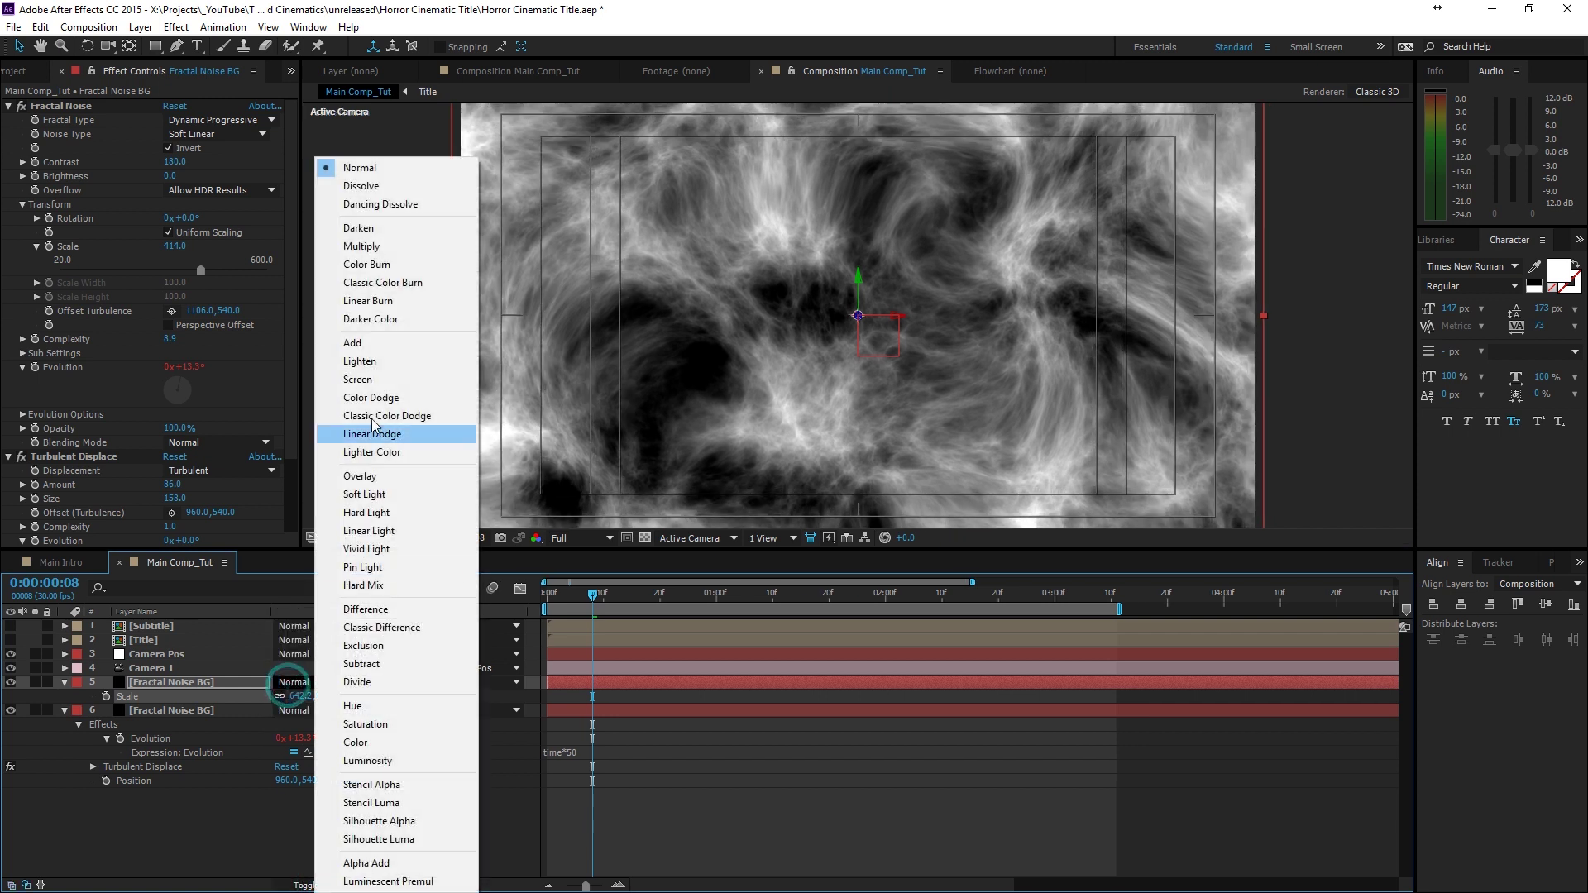
pyautogui.click(388, 376)
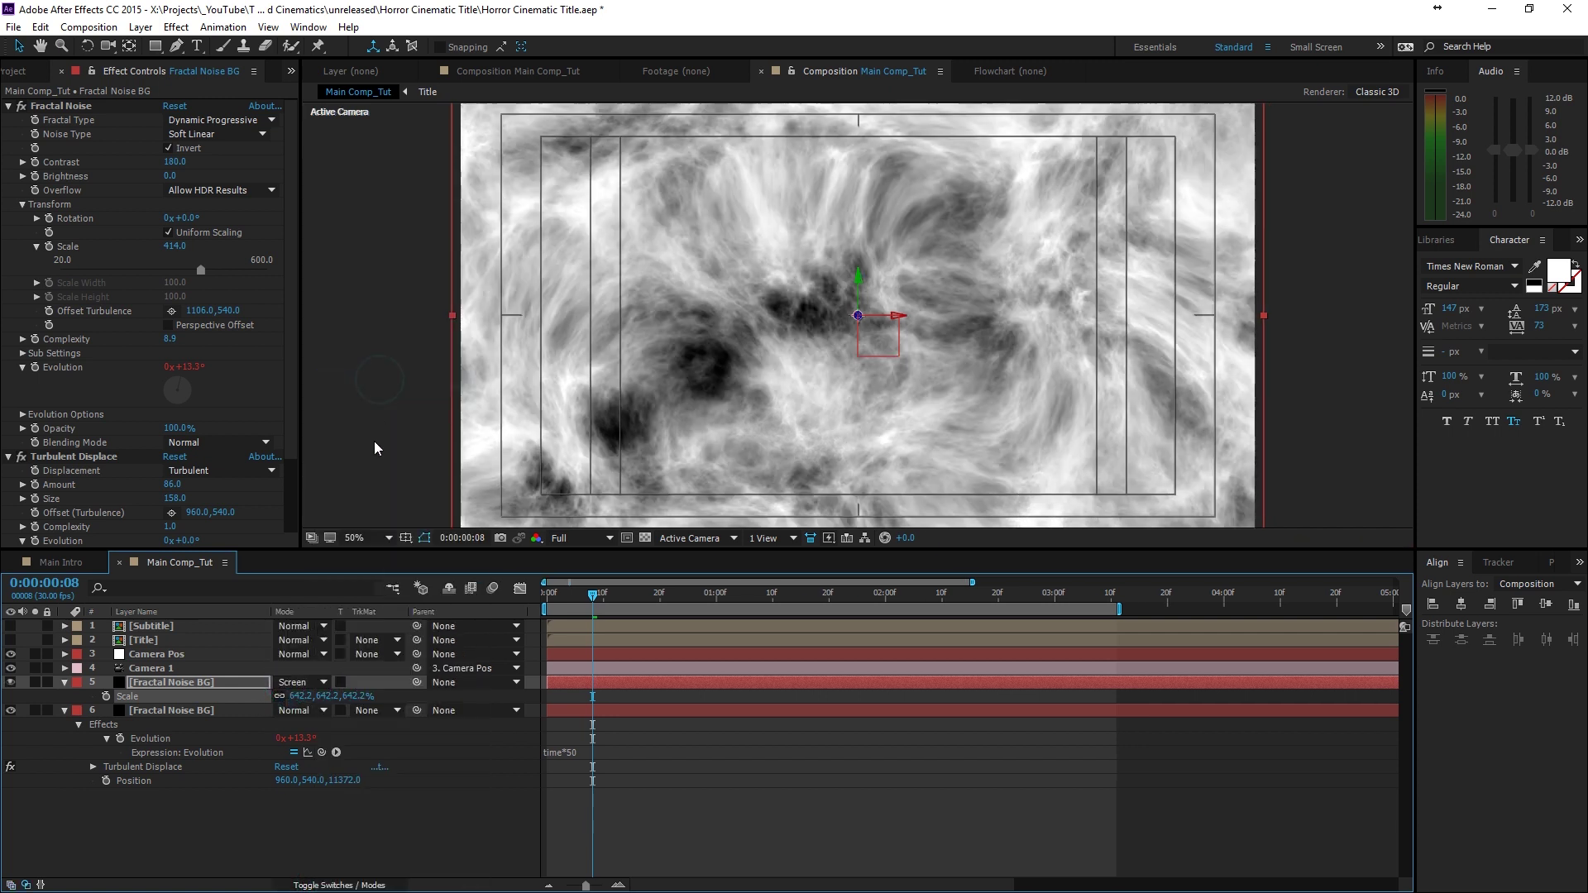
pyautogui.click(302, 683)
pyautogui.click(350, 252)
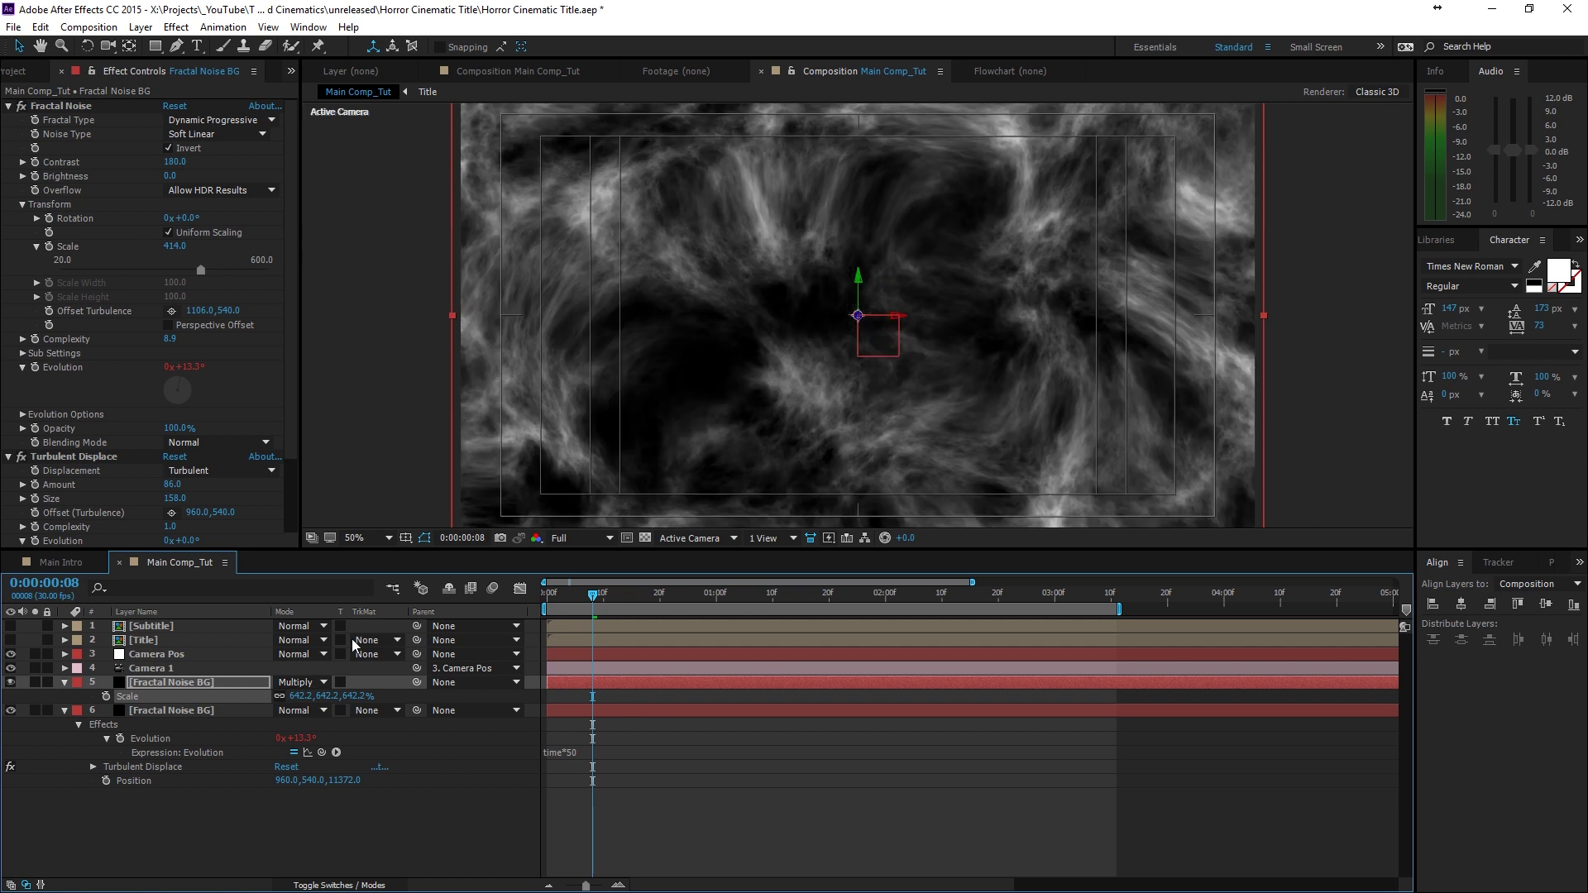
# - Compare the smoke with the Multiply layers toggled off and on, then duplicate the top one
pyautogui.click(11, 682)
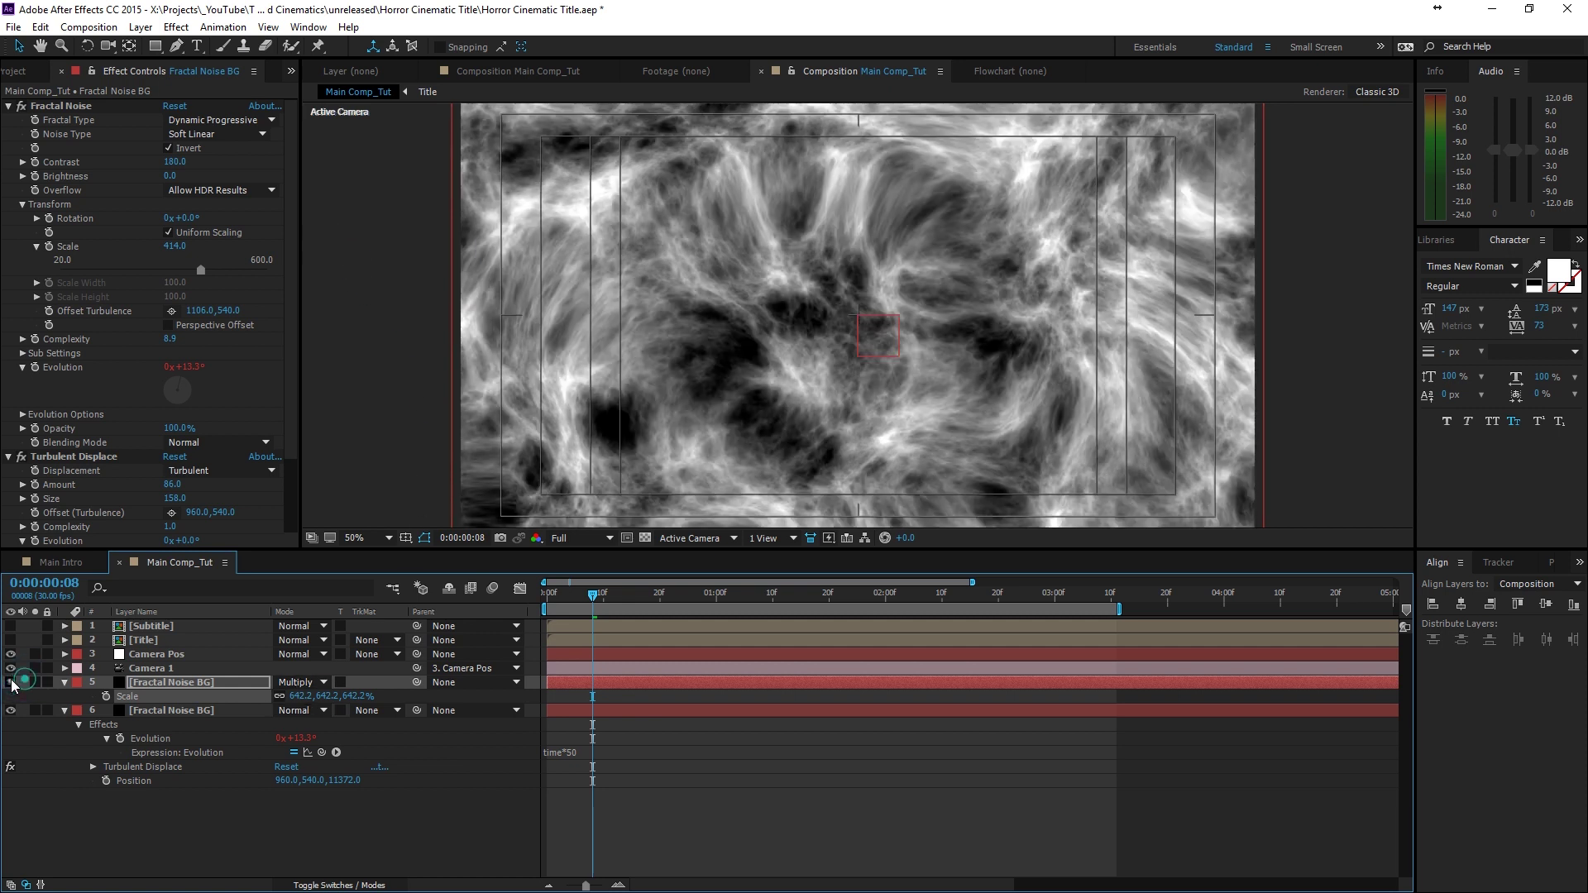
pyautogui.click(11, 682)
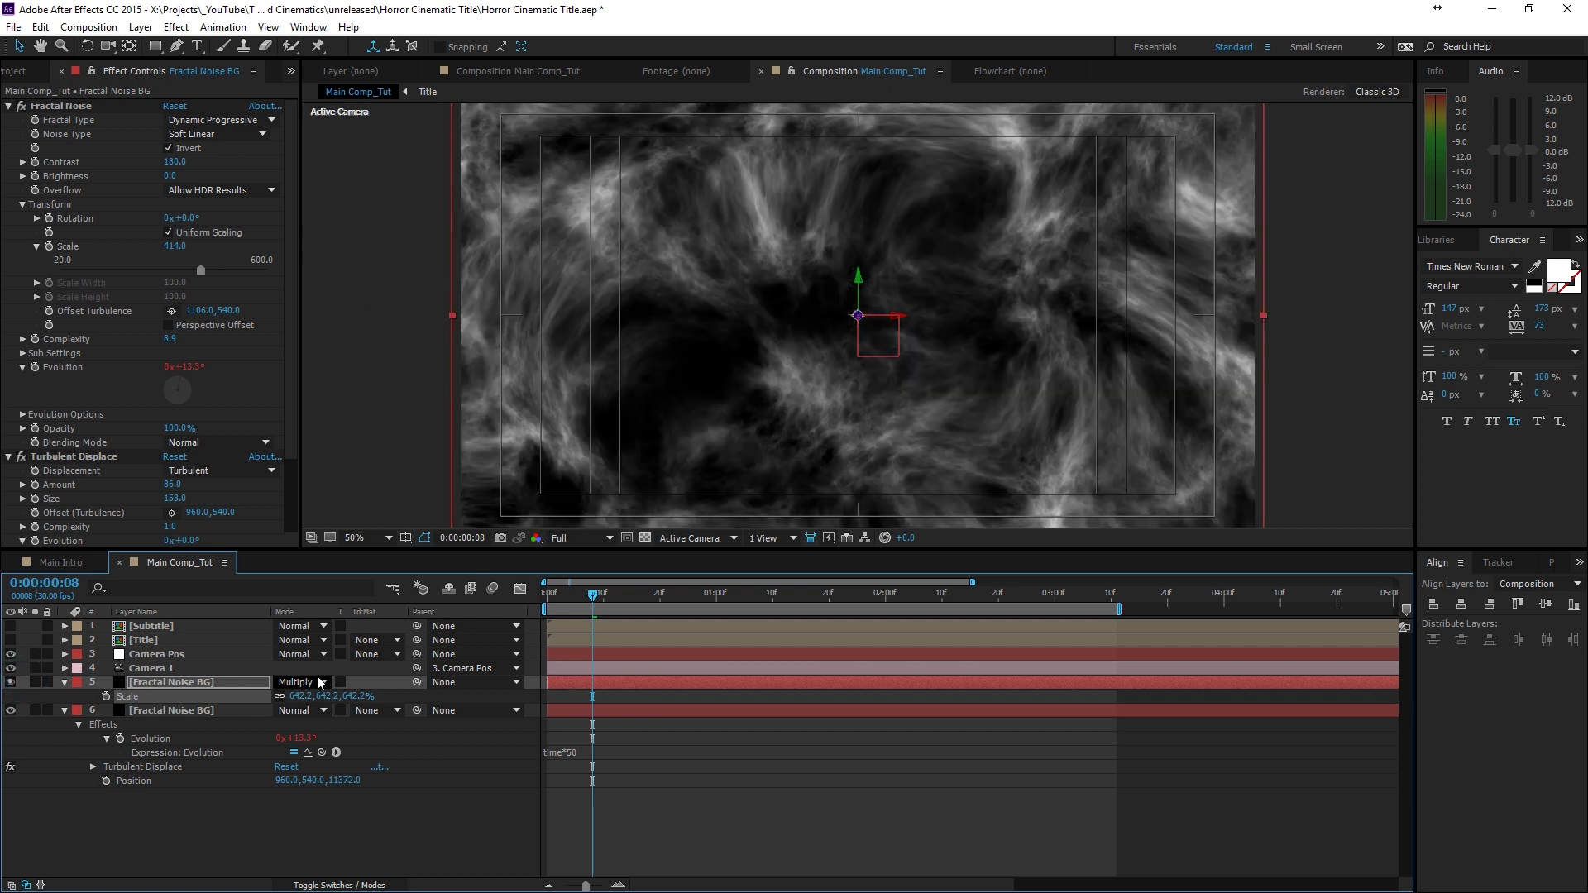
pyautogui.click(11, 710)
pyautogui.click(11, 710)
pyautogui.hotkey('ctrl', 'd')
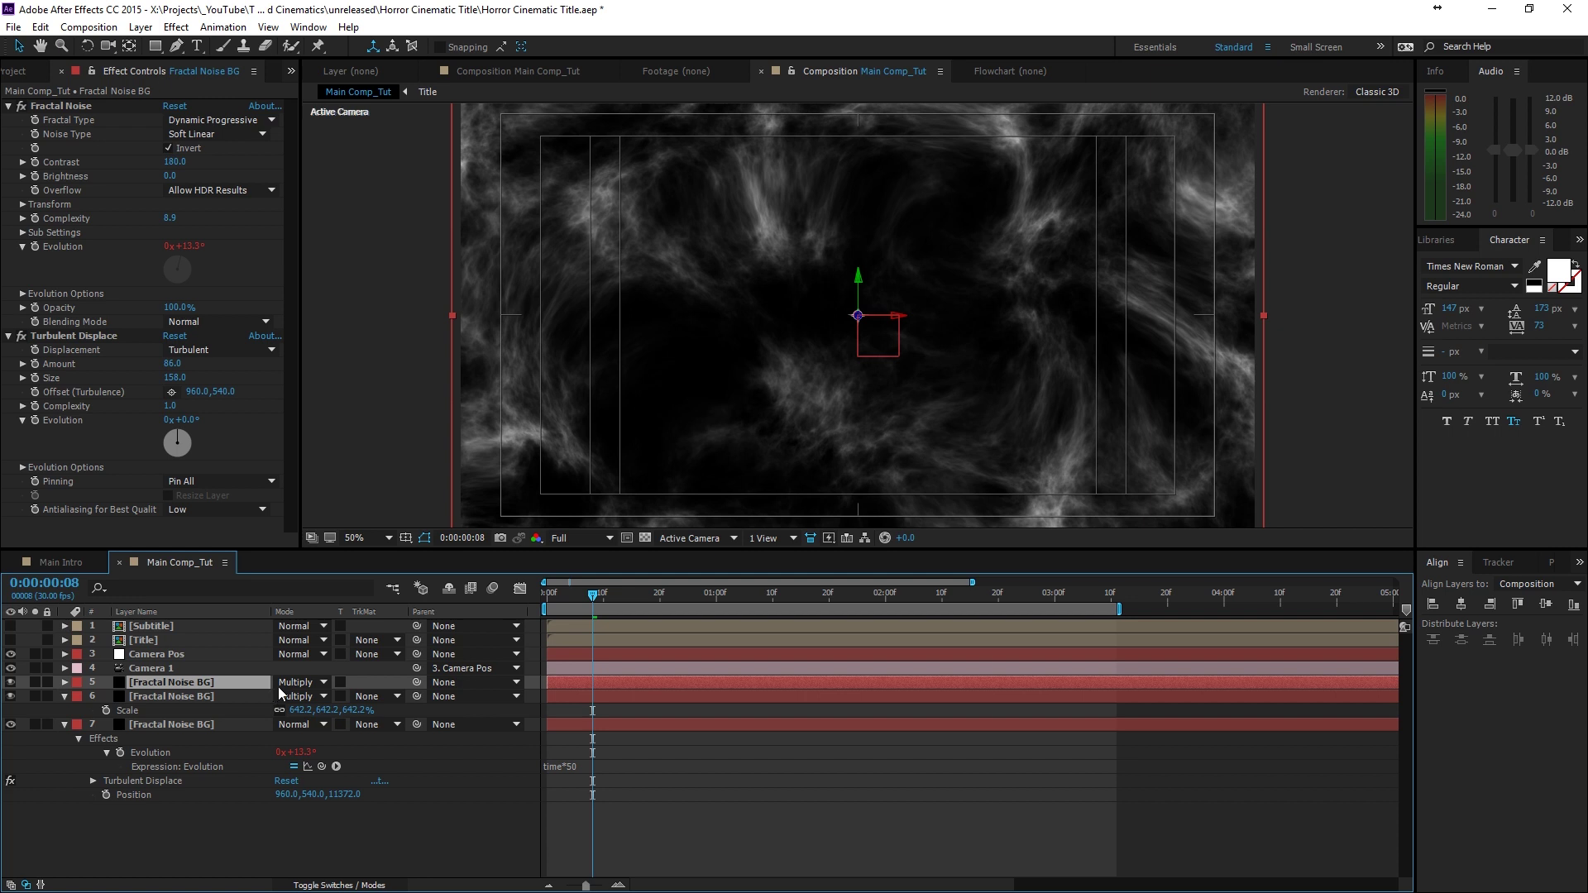
# - Push the new top copy further back in Z and shrink its layer scale
pyautogui.press('p')
pyautogui.moveTo(333, 700); pyautogui.dragTo(223, 726)
pyautogui.press('s')
pyautogui.moveTo(314, 699); pyautogui.dragTo(247, 711)
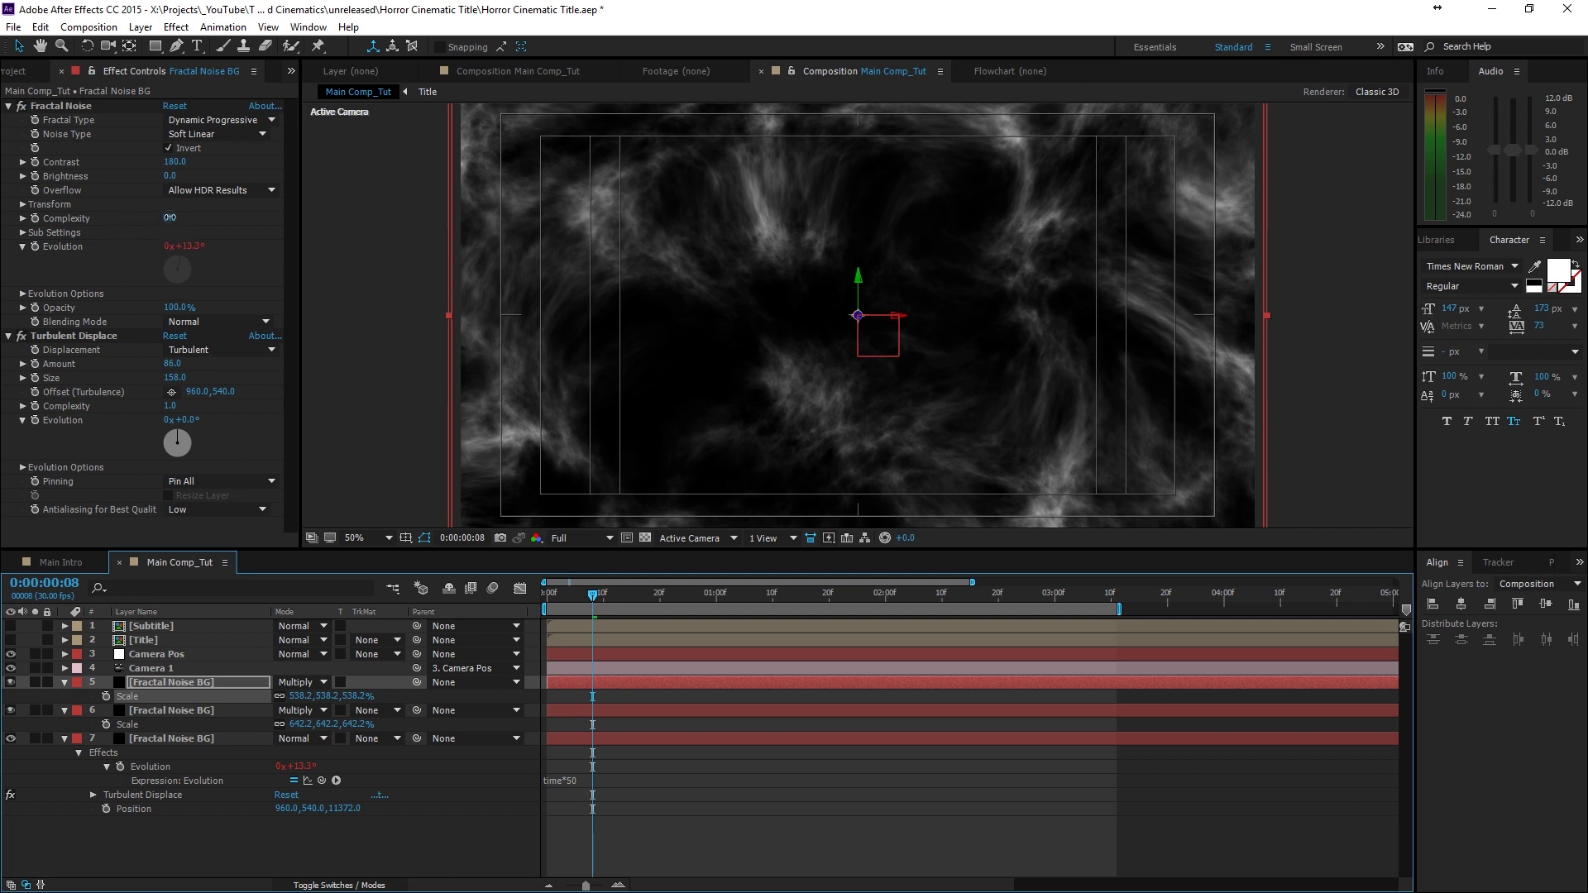
# - Set its Fractal Noise Complexity to 4.0, noise Scale to 100 and Offset Turbulence X to 2000
pyautogui.moveTo(169, 218); pyautogui.dragTo(176, 208)
pyautogui.click(177, 162)
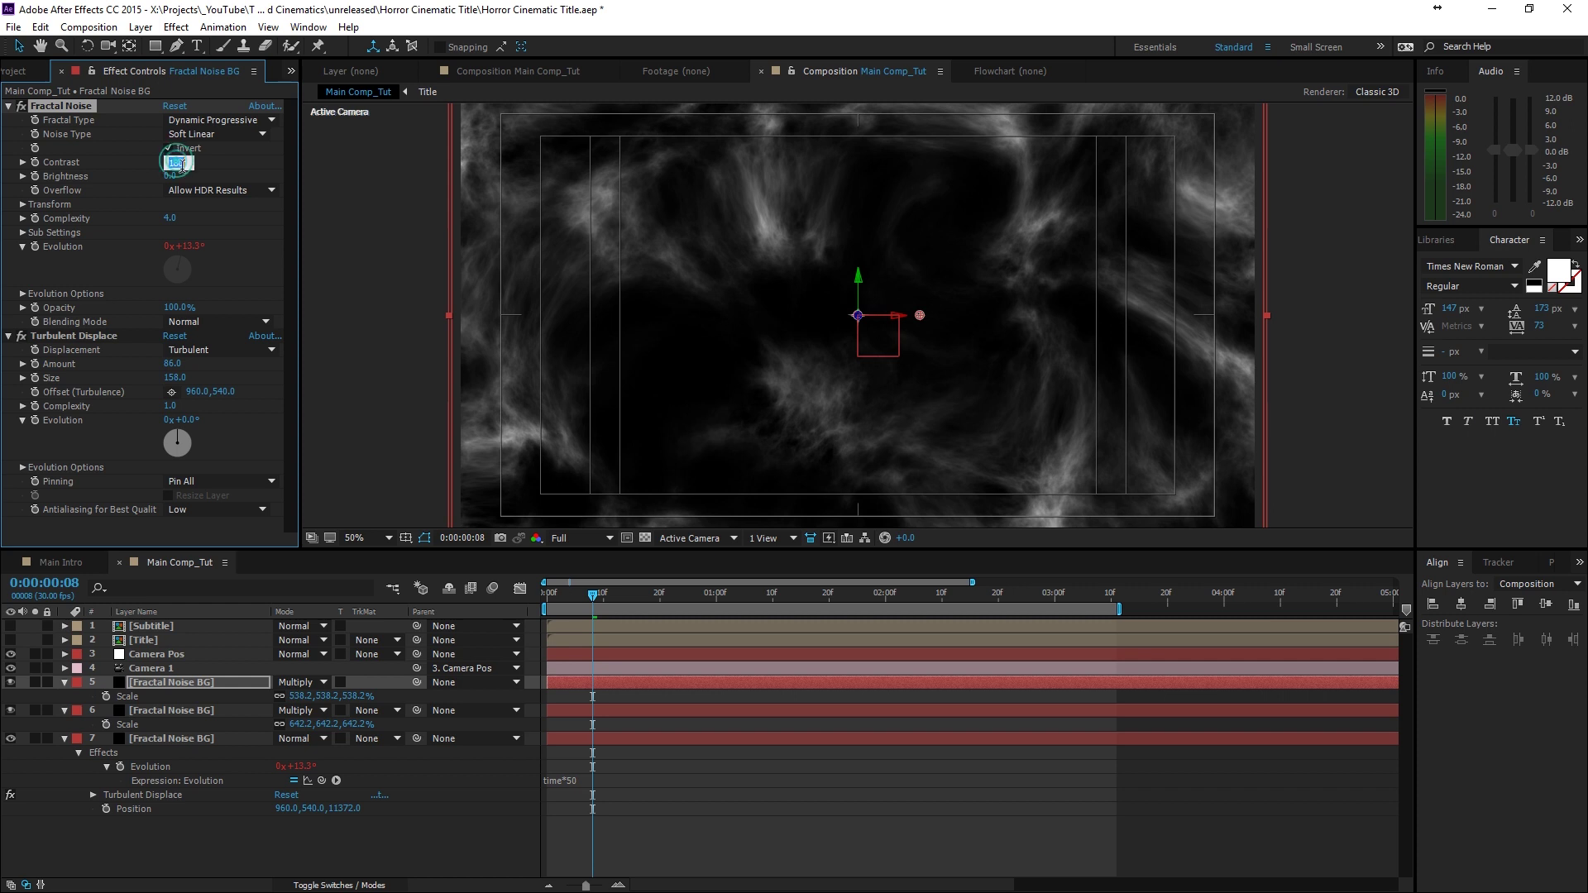
pyautogui.click(22, 204)
pyautogui.click(176, 246)
pyautogui.write('100')
pyautogui.click(37, 246)
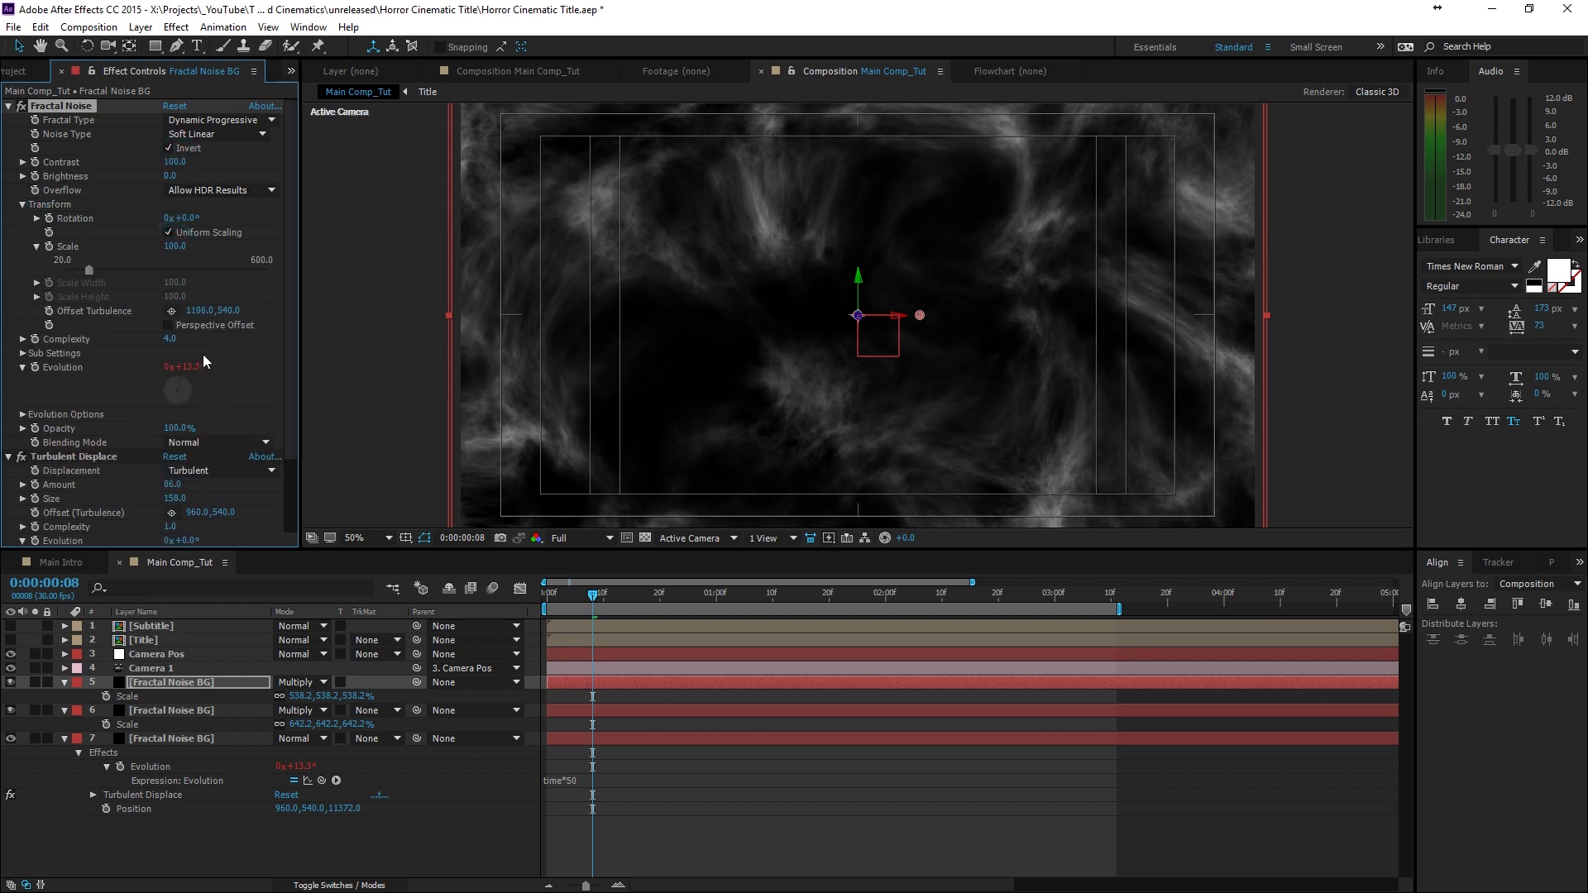
pyautogui.click(198, 311)
pyautogui.write('2000')
pyautogui.press('Return')
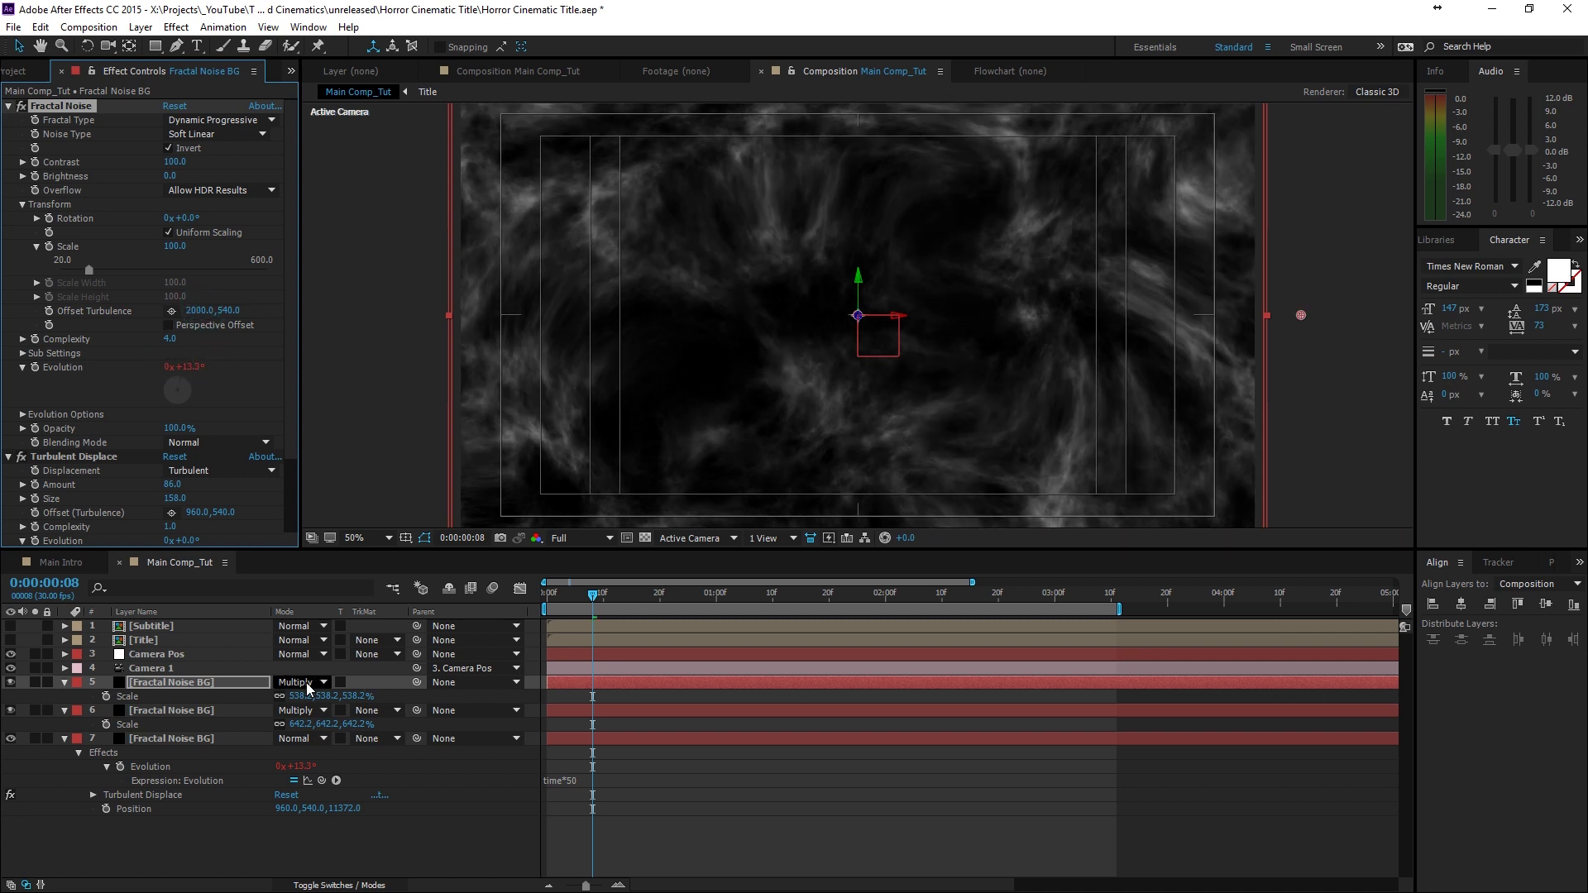
# - Readjust the top smoke layer's position and scale it down to 424.2%
pyautogui.click(248, 682)
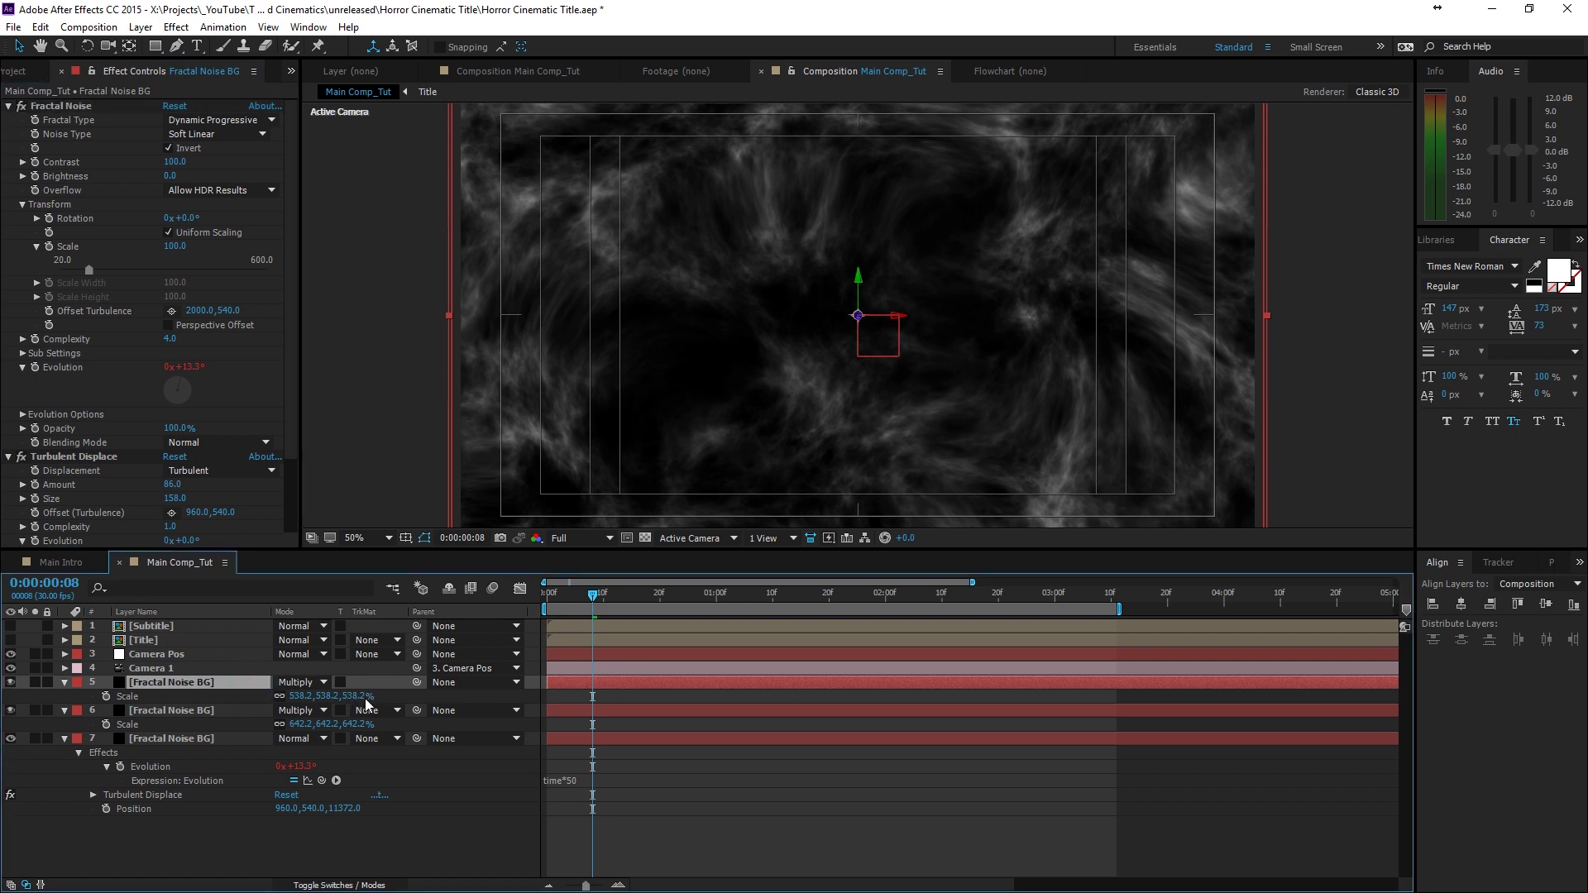
pyautogui.moveTo(337, 692); pyautogui.dragTo(221, 714)
pyautogui.press('p')
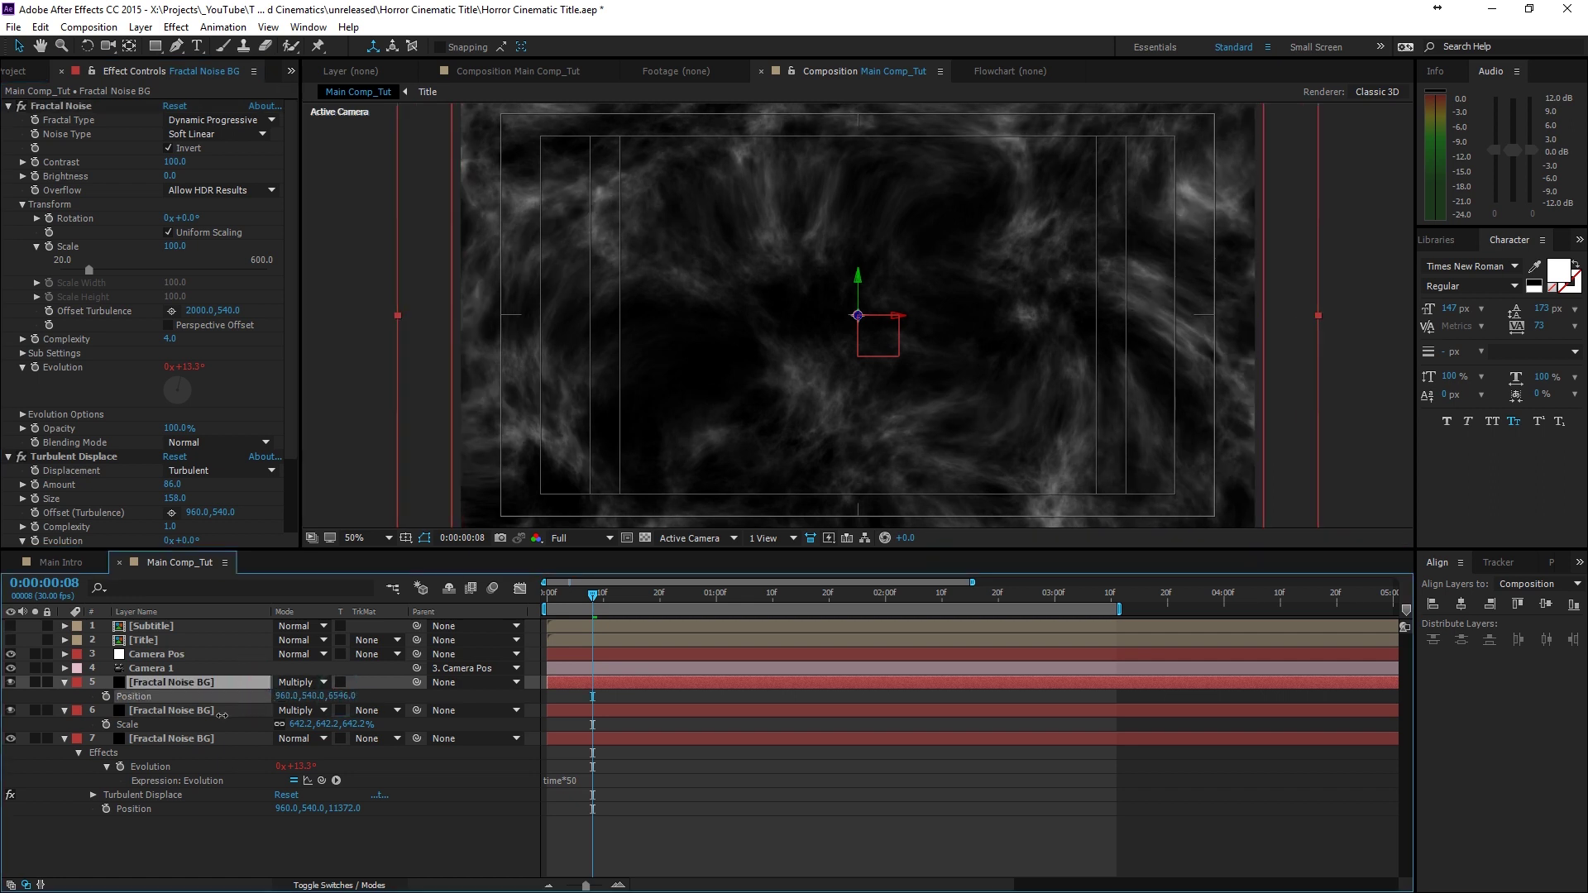
pyautogui.click(202, 683)
pyautogui.press('s')
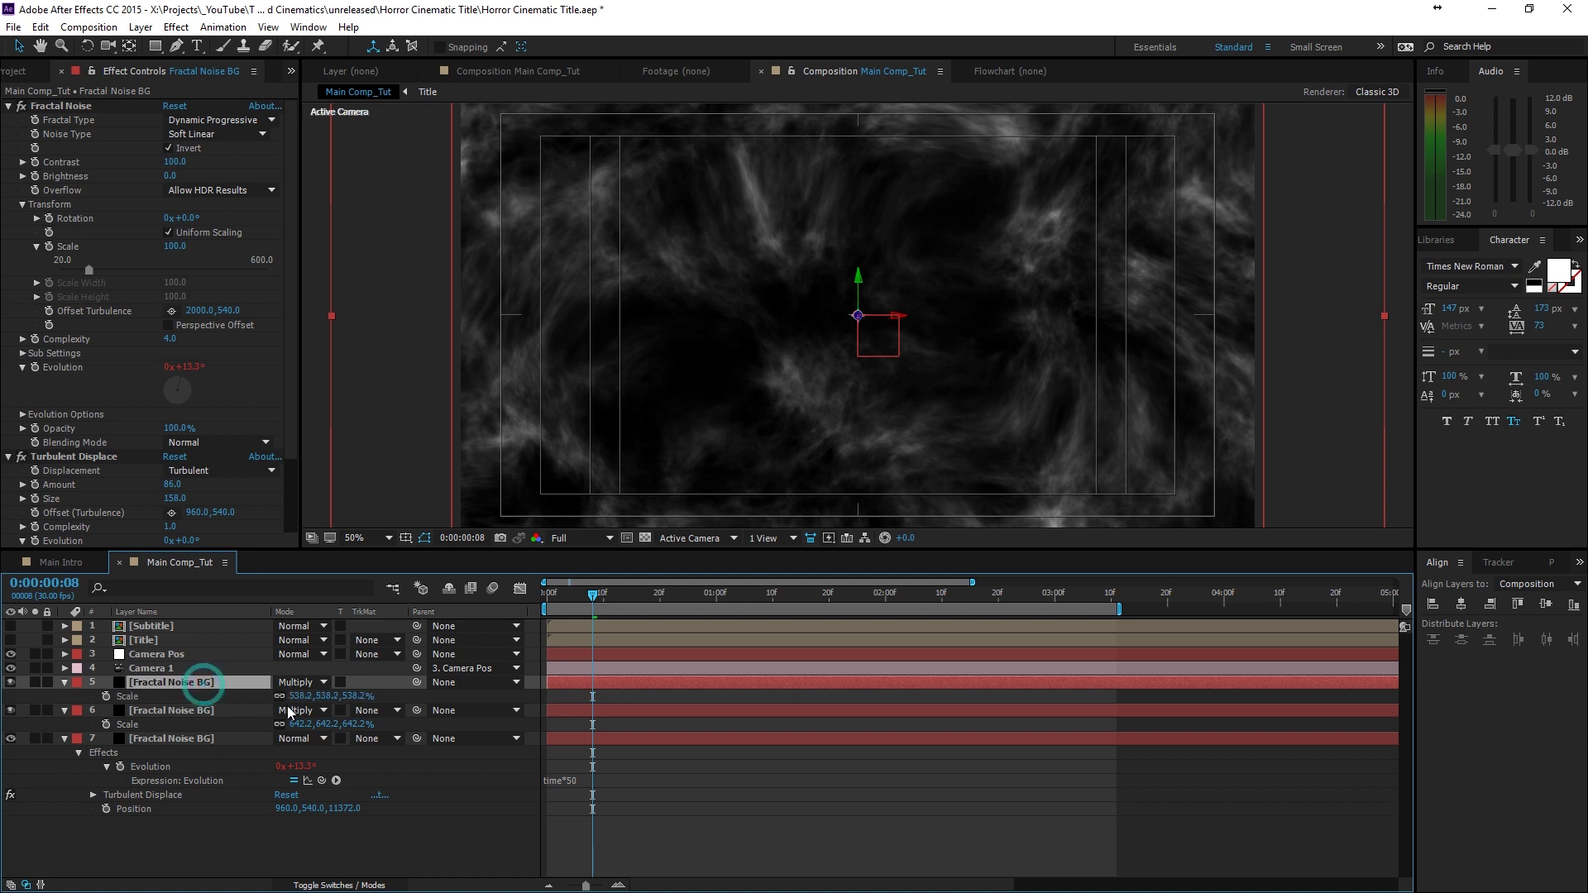
pyautogui.moveTo(310, 695)
pyautogui.mouseDown()
pyautogui.moveTo(222, 705)
pyautogui.moveTo(299, 702)
pyautogui.mouseUp()
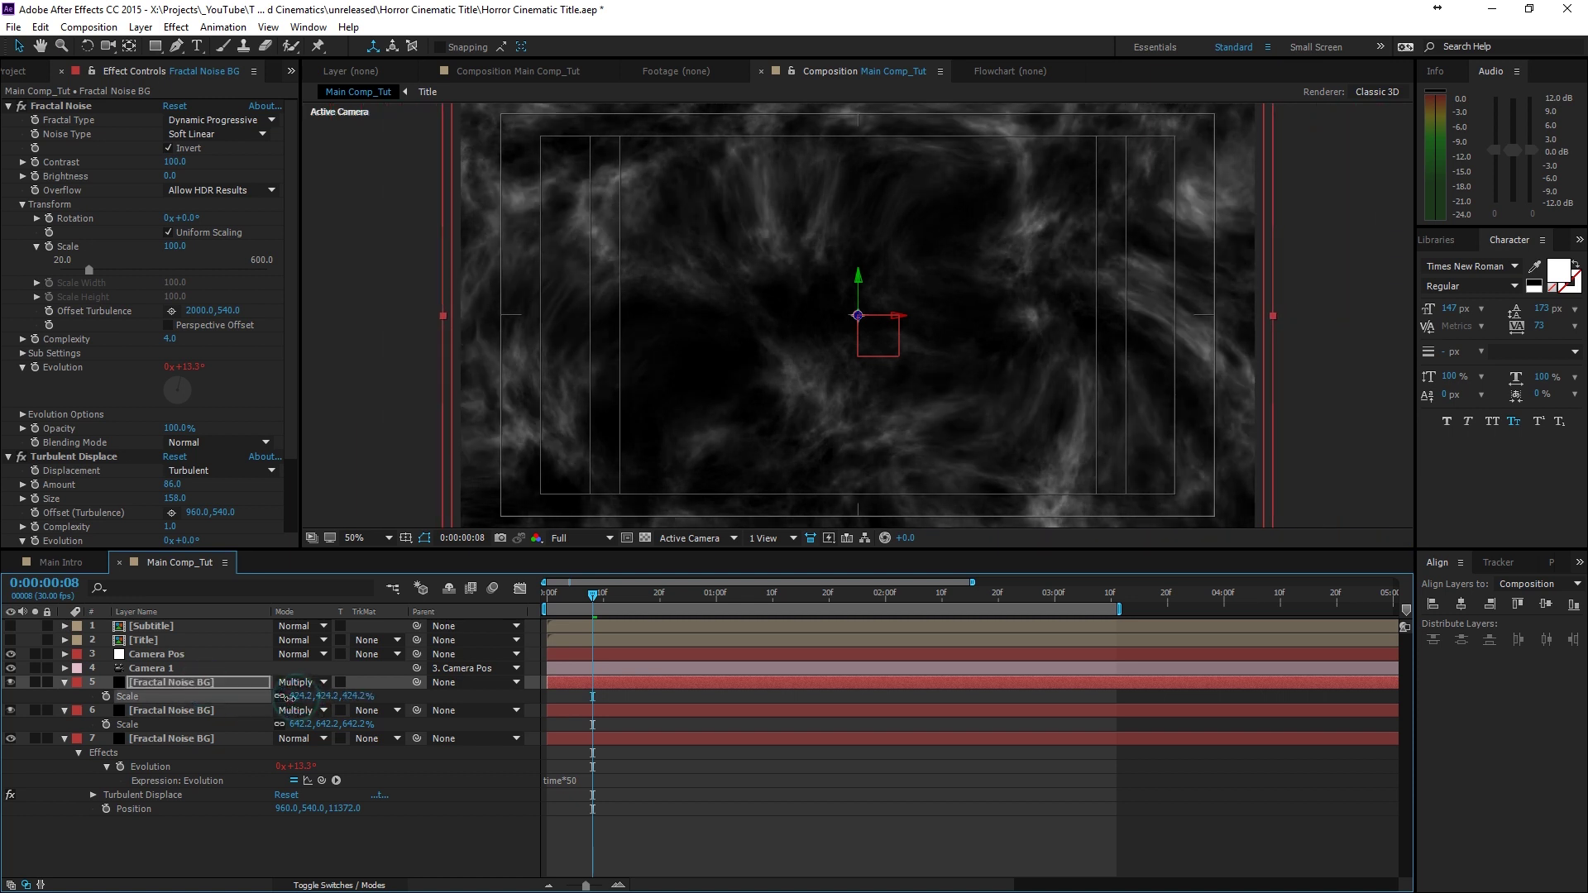
# - Compare the look with the smoke layer hidden and shown, then duplicate it
pyautogui.click(248, 683)
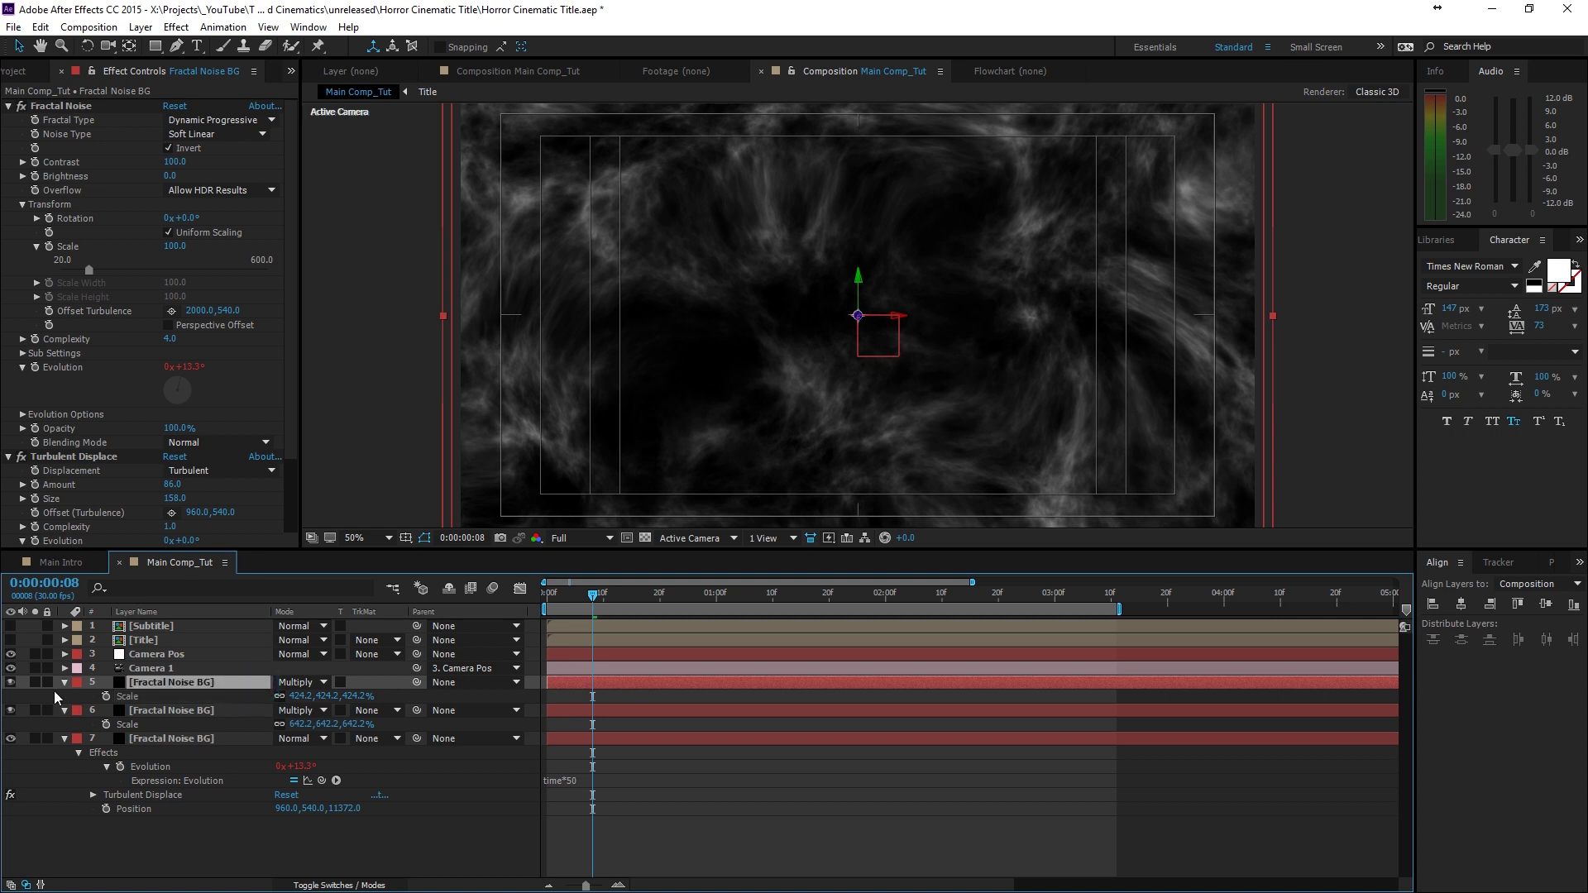
pyautogui.click(10, 684)
pyautogui.click(10, 685)
pyautogui.click(10, 684)
pyautogui.click(10, 684)
pyautogui.hotkey('ctrl', 'd')
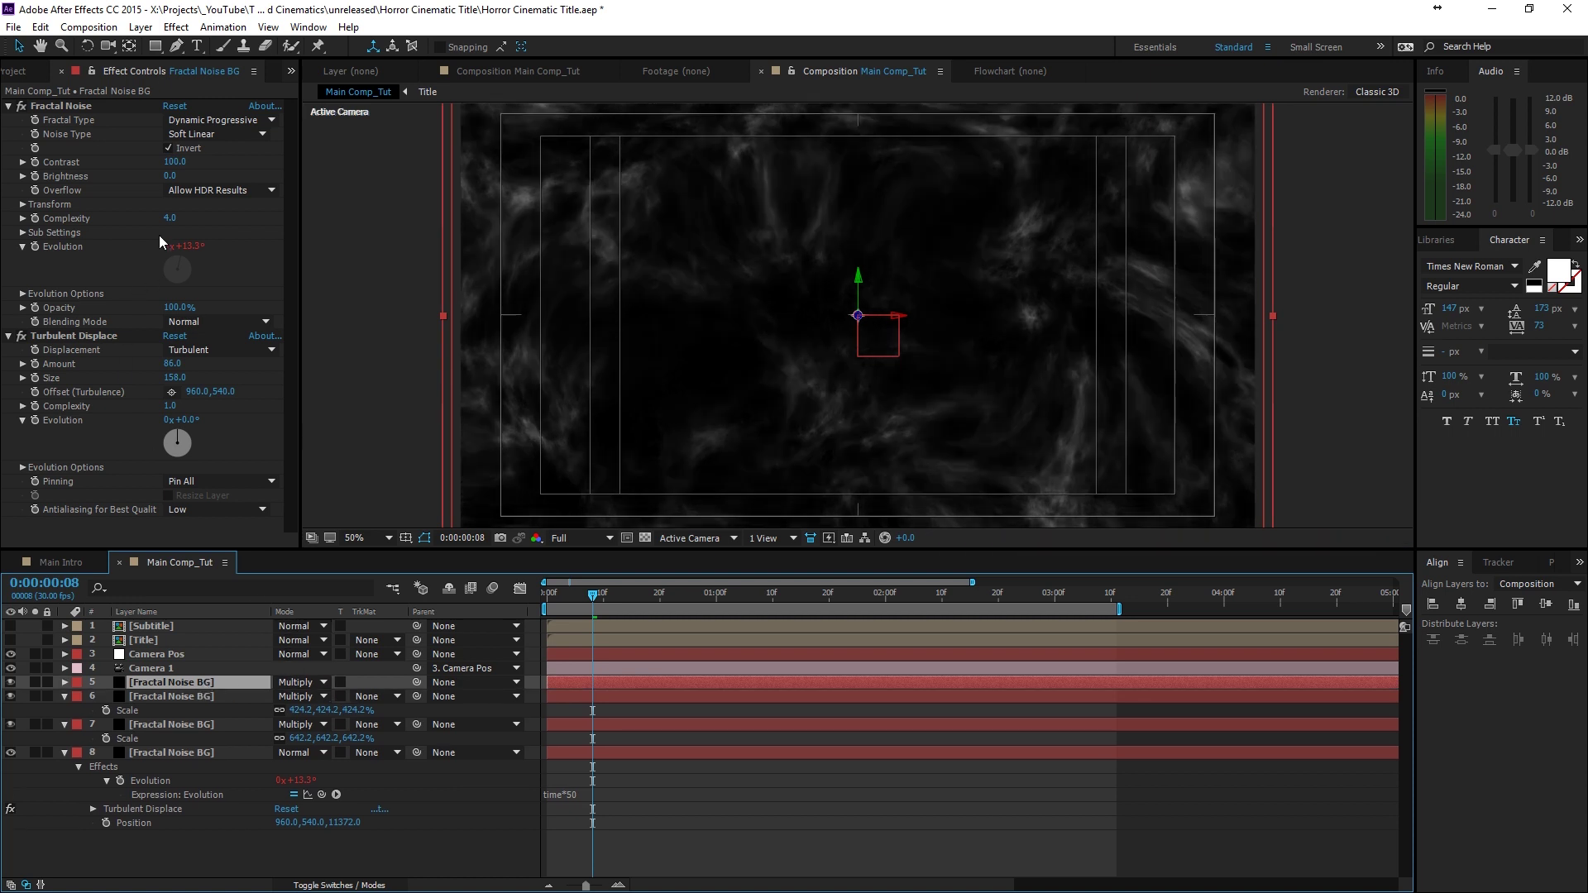
# - Give the new copy Brightness 38, Complexity 6.0, noise Scale 800 and Offset Turbulence 4000,540
pyautogui.moveTo(173, 176); pyautogui.dragTo(203, 232)
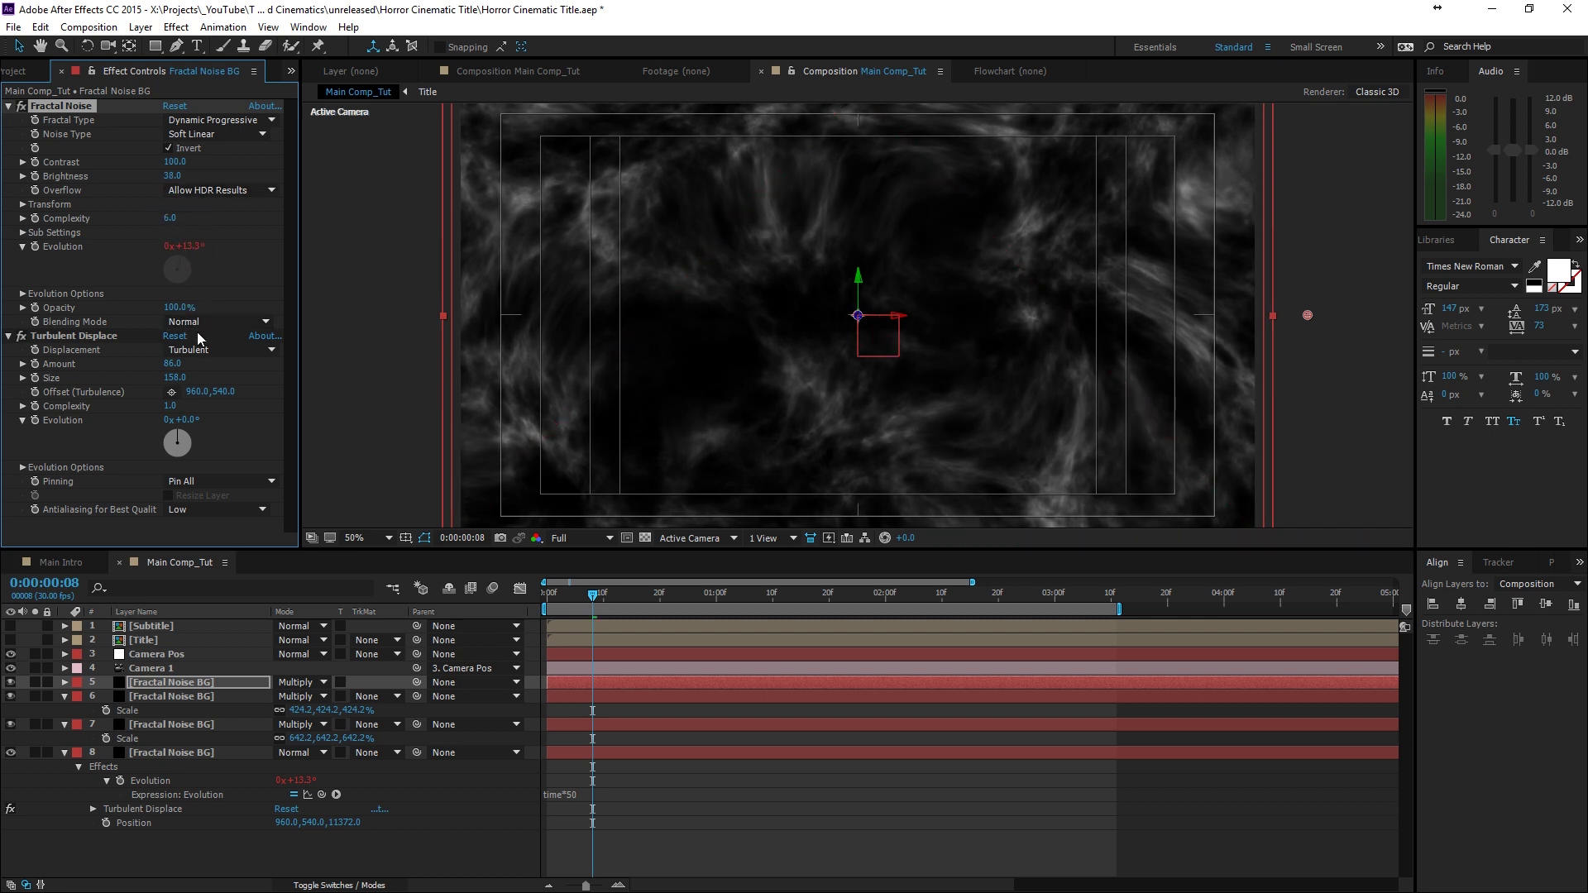
pyautogui.click(23, 204)
pyautogui.click(171, 247)
pyautogui.write('800')
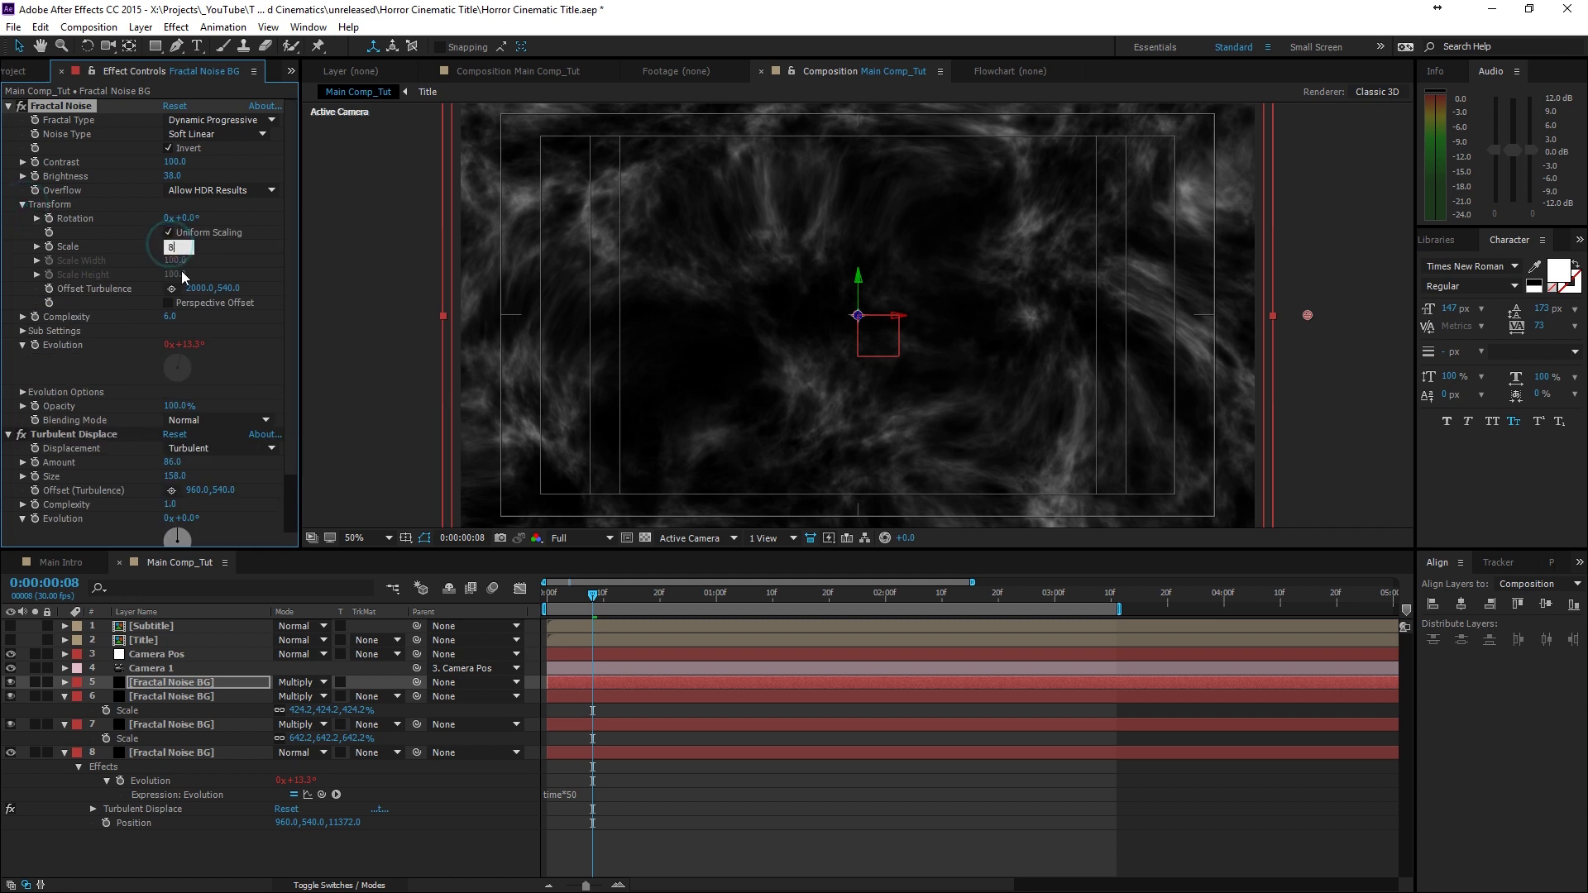
pyautogui.press('Return')
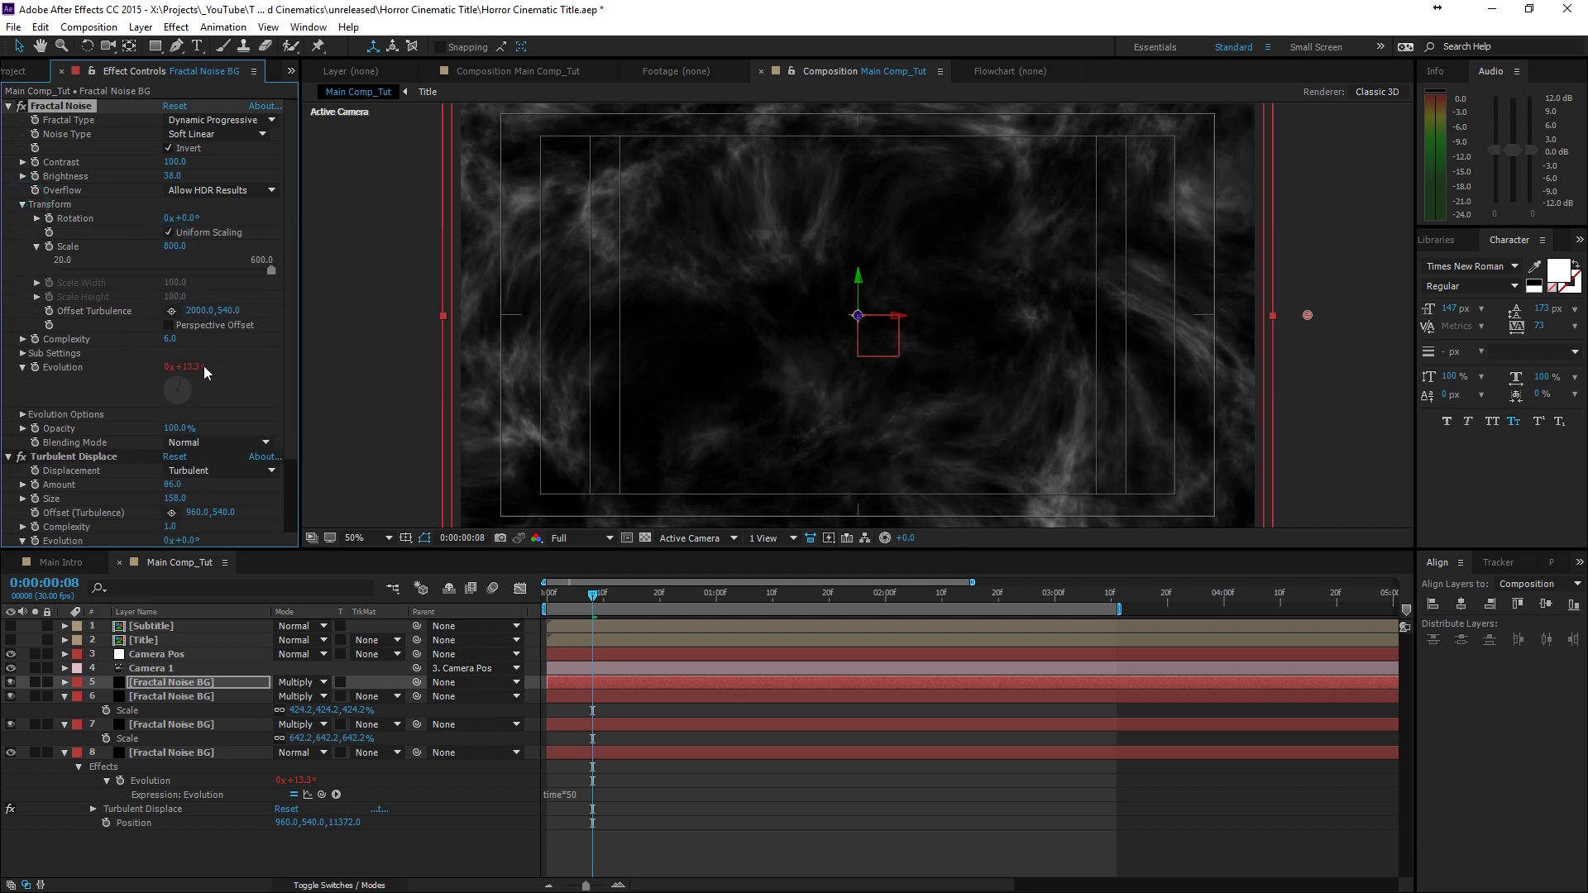
pyautogui.click(194, 310)
# - Hide all three Fractal Noise BG layers, then show them back one by one to compare
pyautogui.click(245, 669)
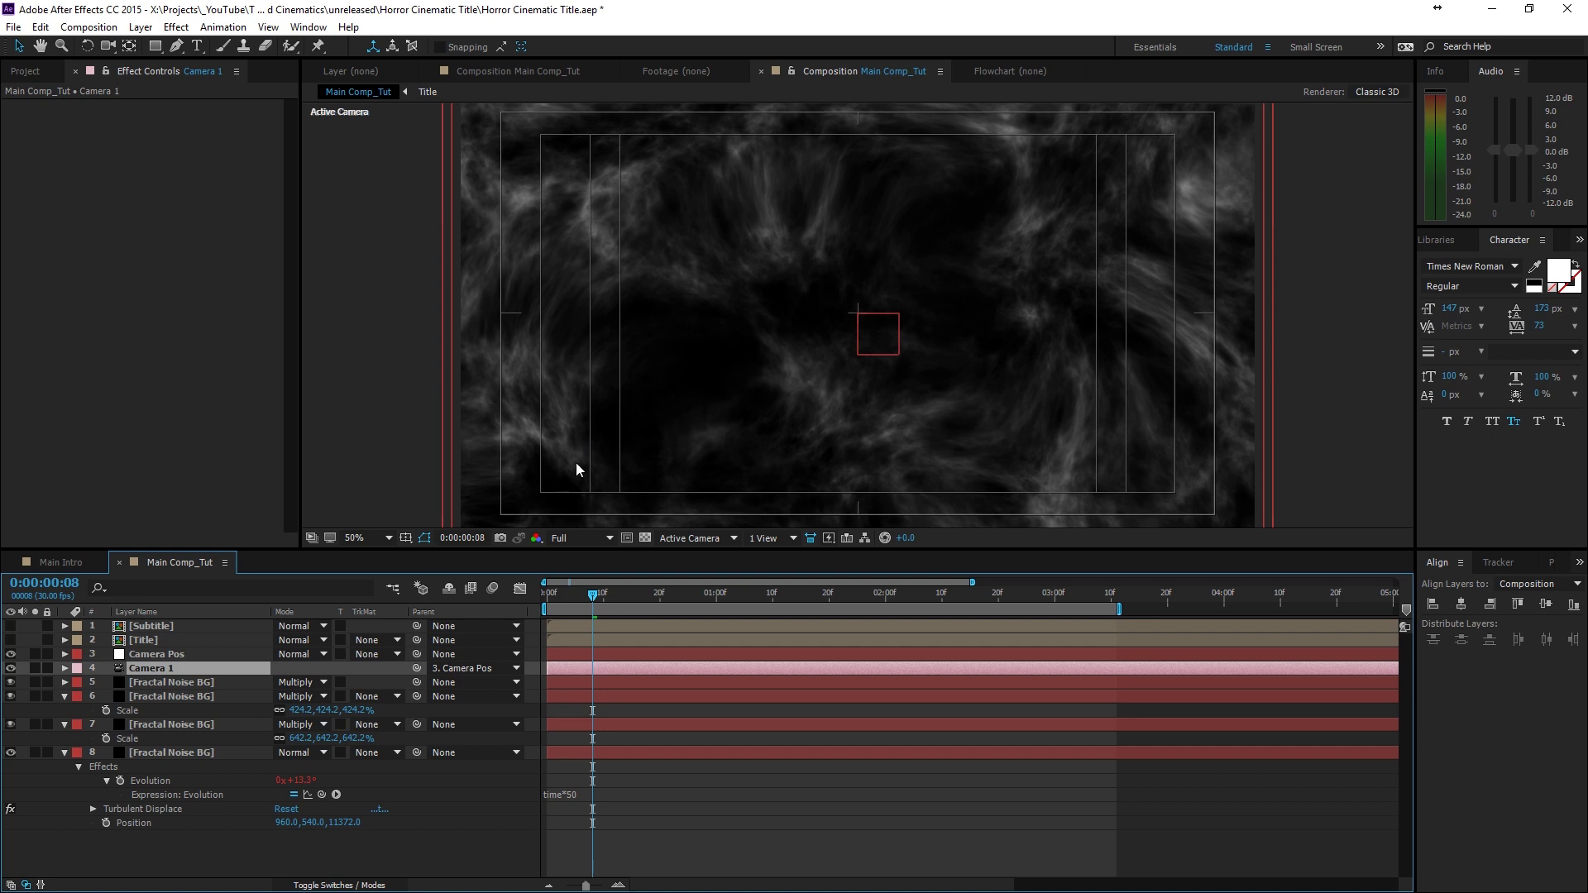
pyautogui.click(149, 683)
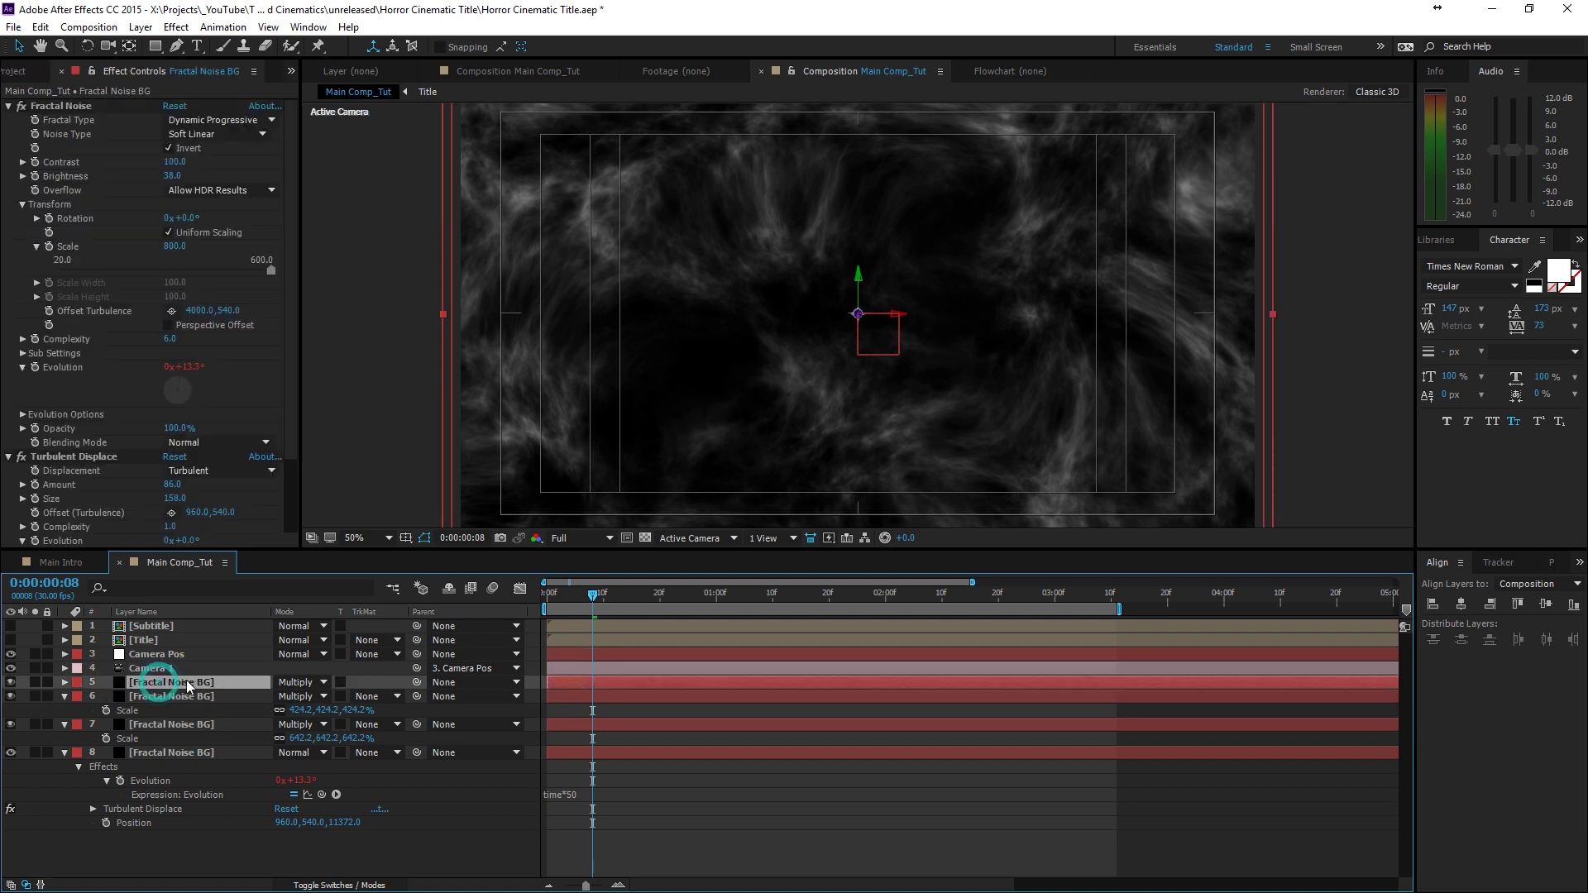
pyautogui.moveTo(18, 683); pyautogui.dragTo(38, 736)
pyautogui.click(11, 723)
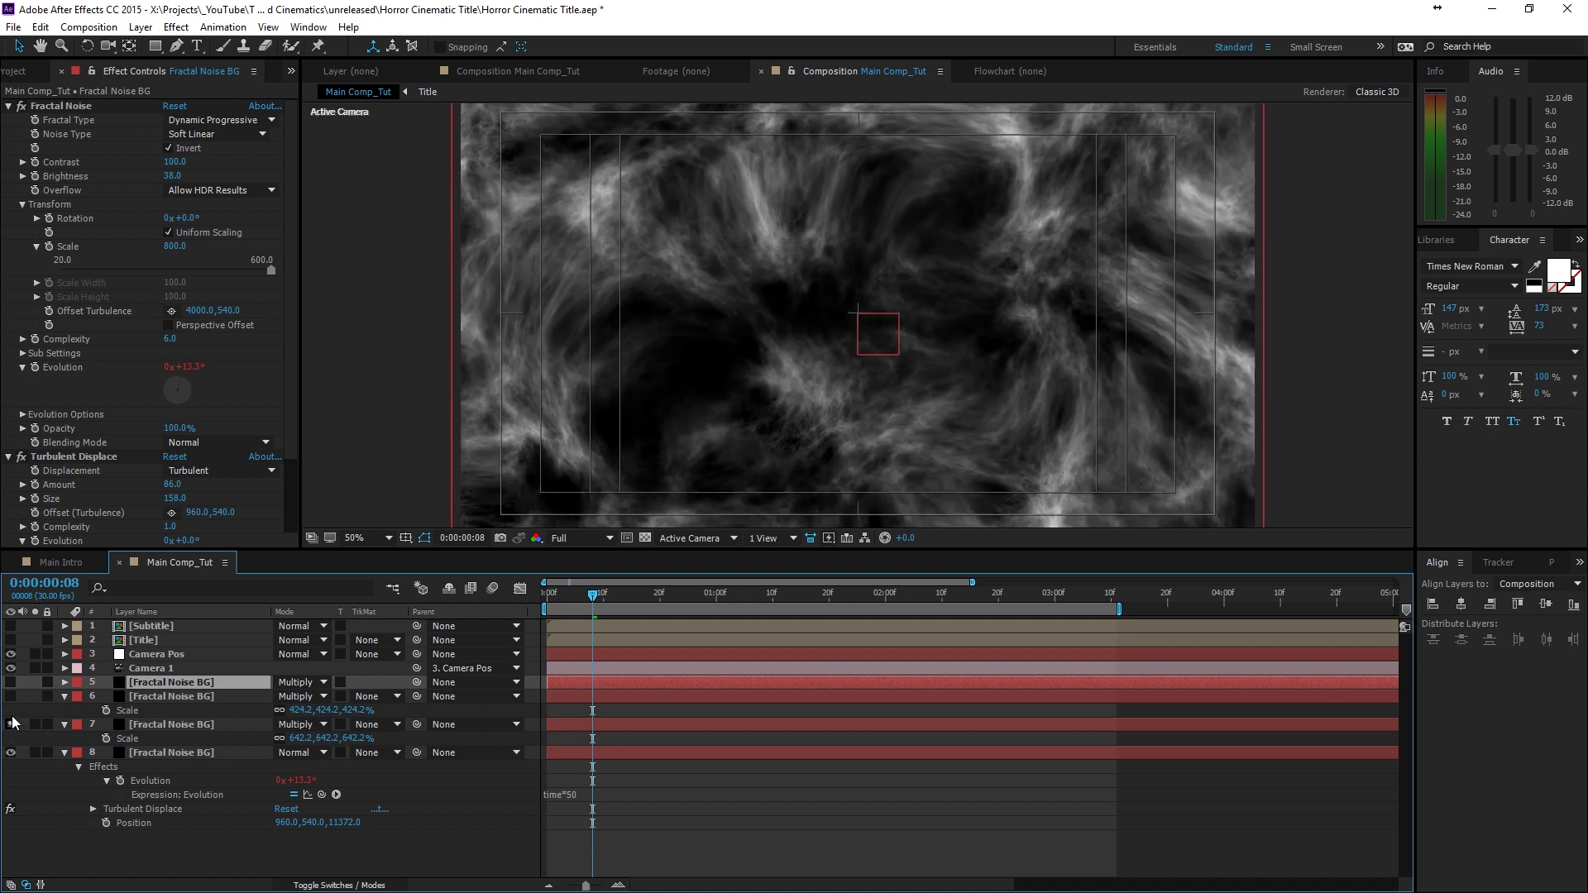
pyautogui.click(12, 697)
pyautogui.click(11, 682)
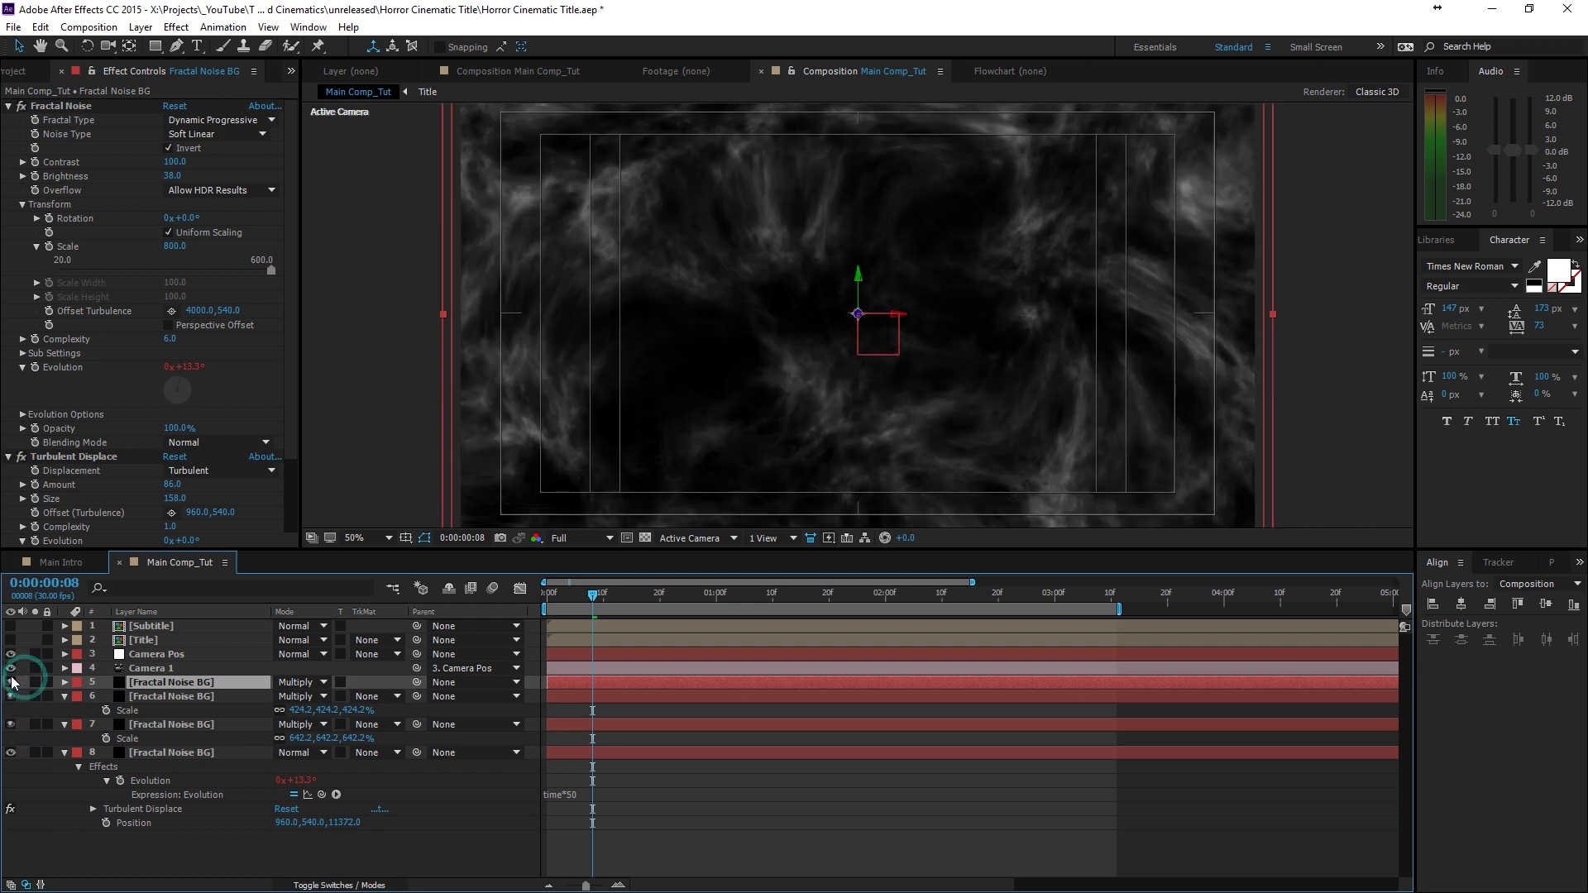
pyautogui.click(151, 651)
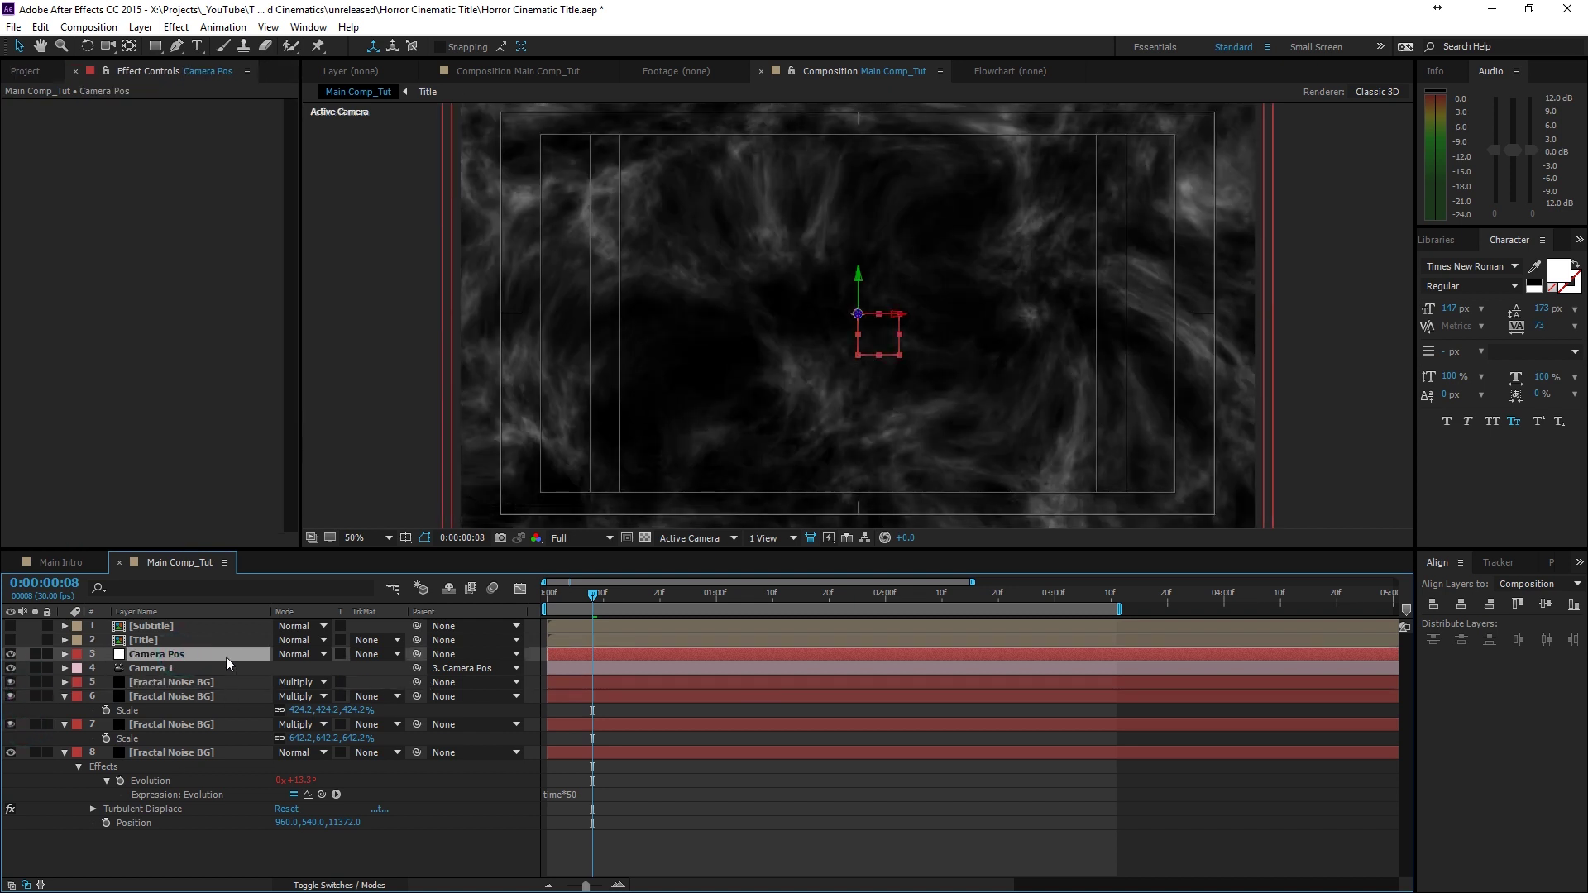
# - Set a Camera Pos Position keyframe at Z 0 on the first frame
pyautogui.press('p')
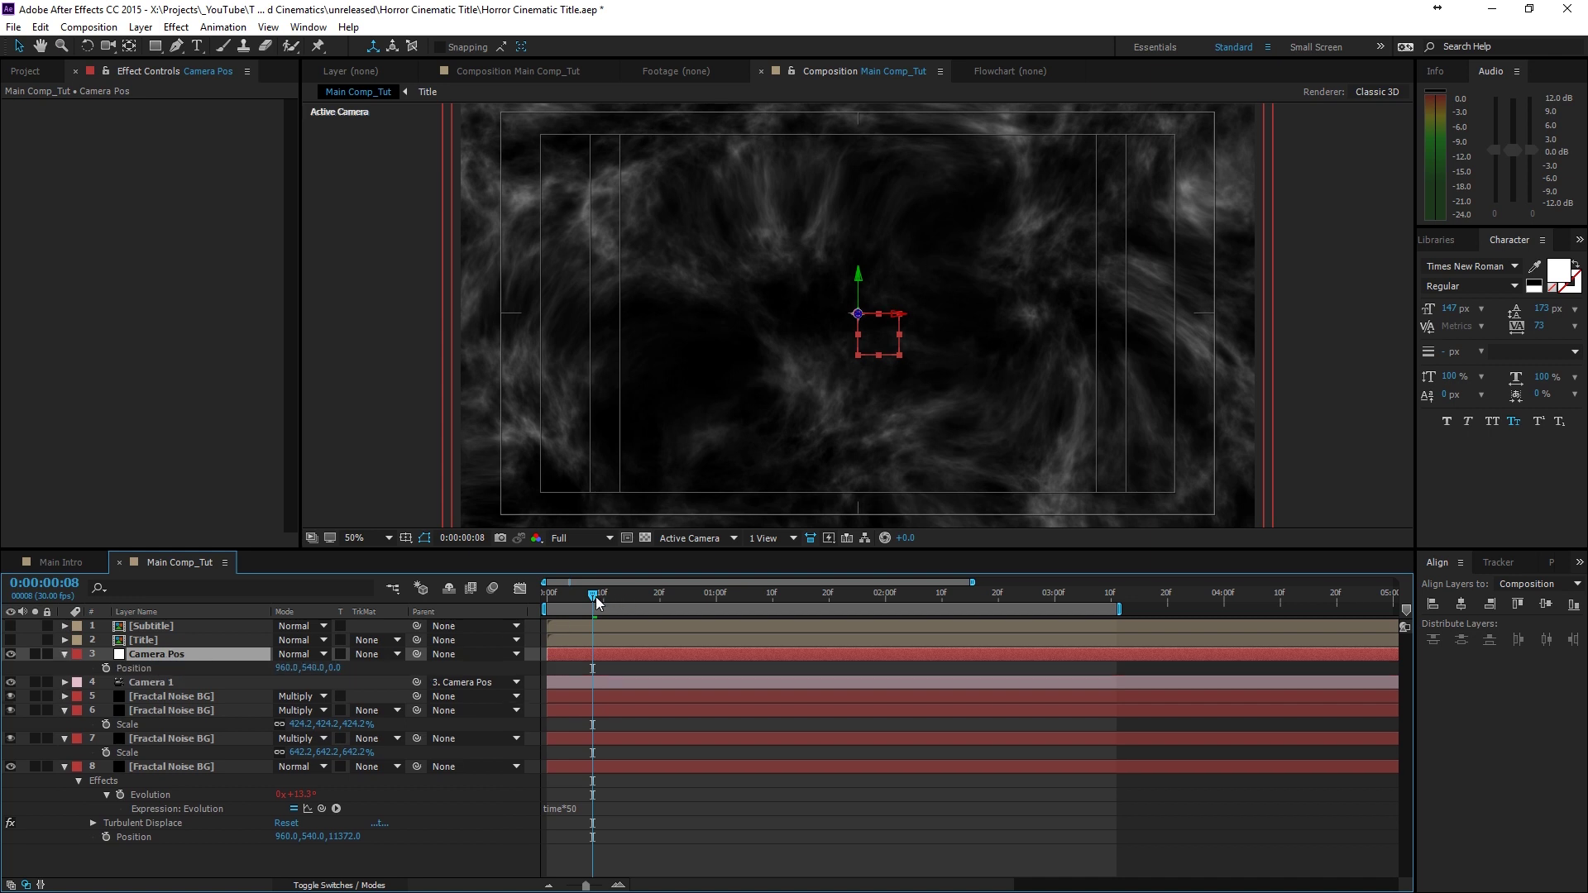
pyautogui.moveTo(596, 597); pyautogui.dragTo(485, 595)
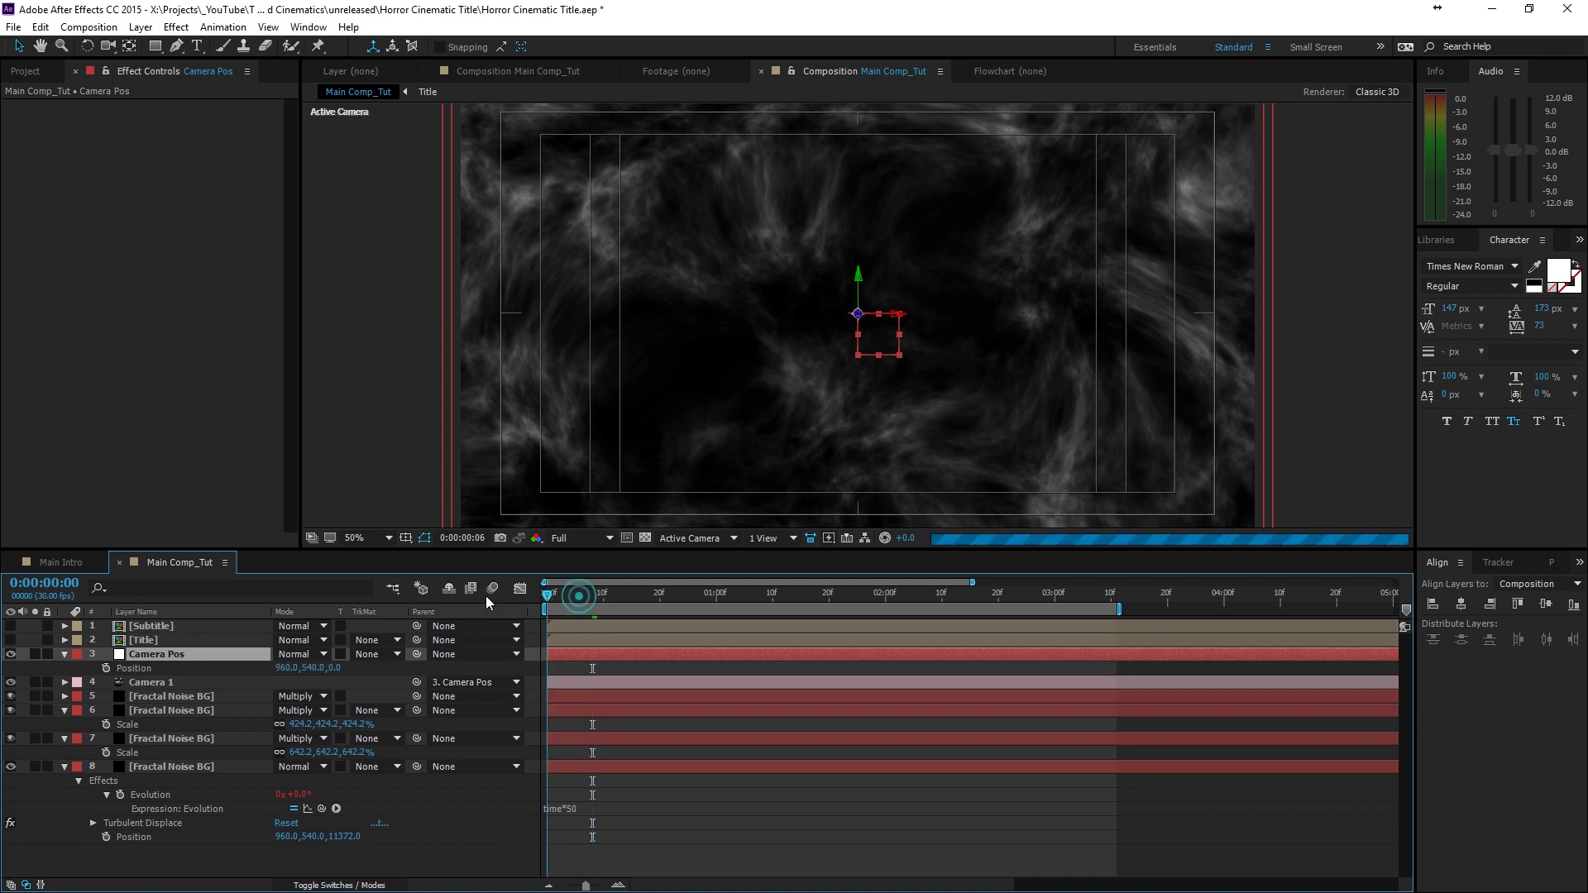
pyautogui.click(106, 667)
pyautogui.moveTo(743, 595); pyautogui.dragTo(1111, 596)
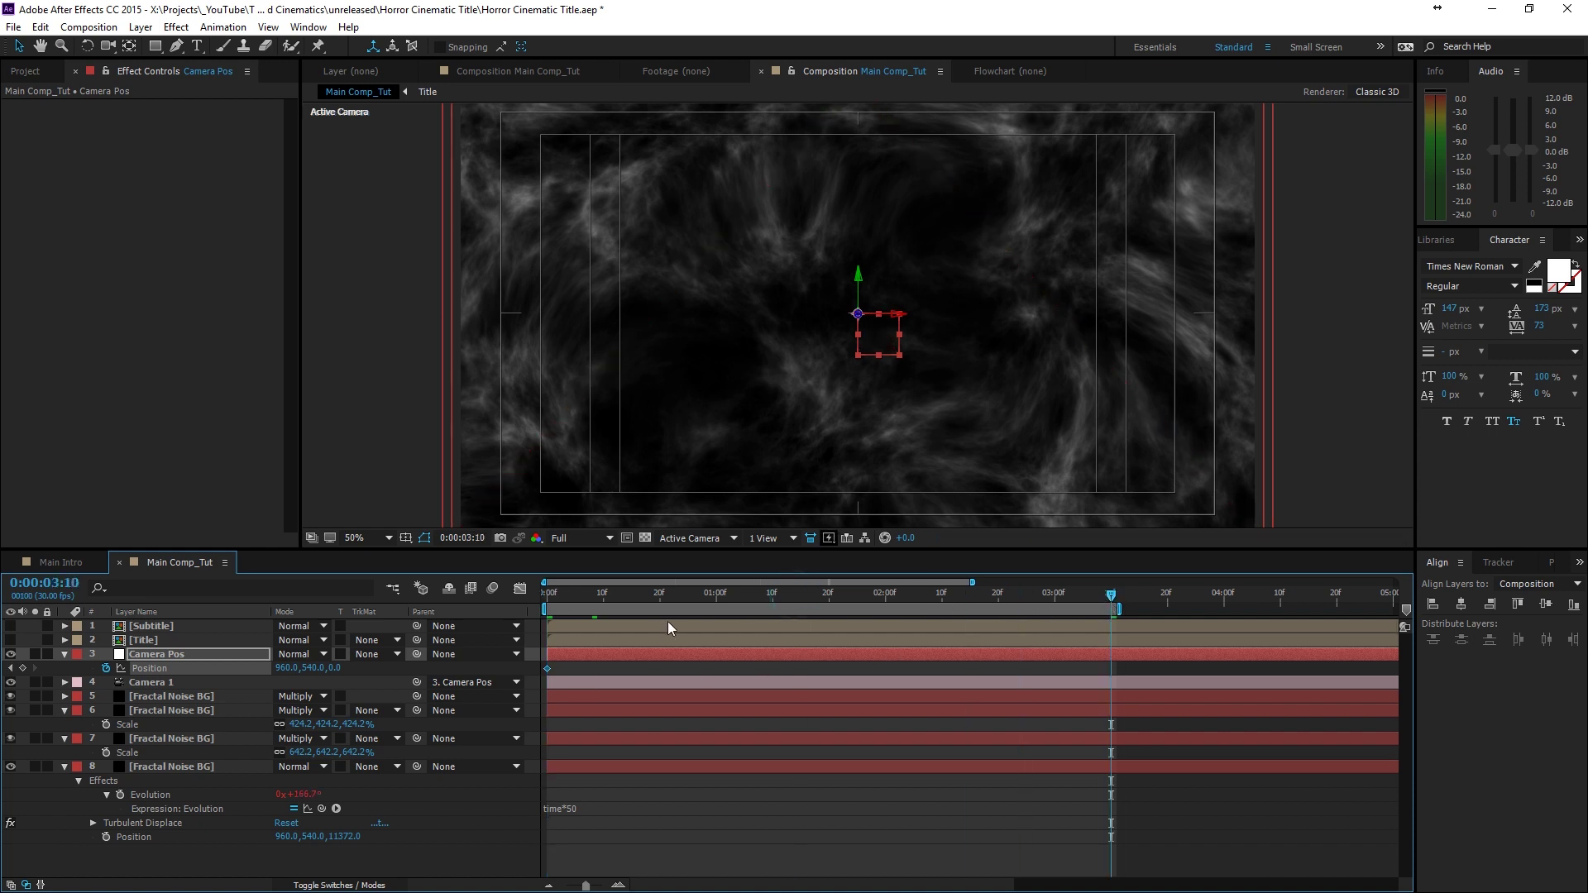
pyautogui.moveTo(687, 598); pyautogui.dragTo(521, 603)
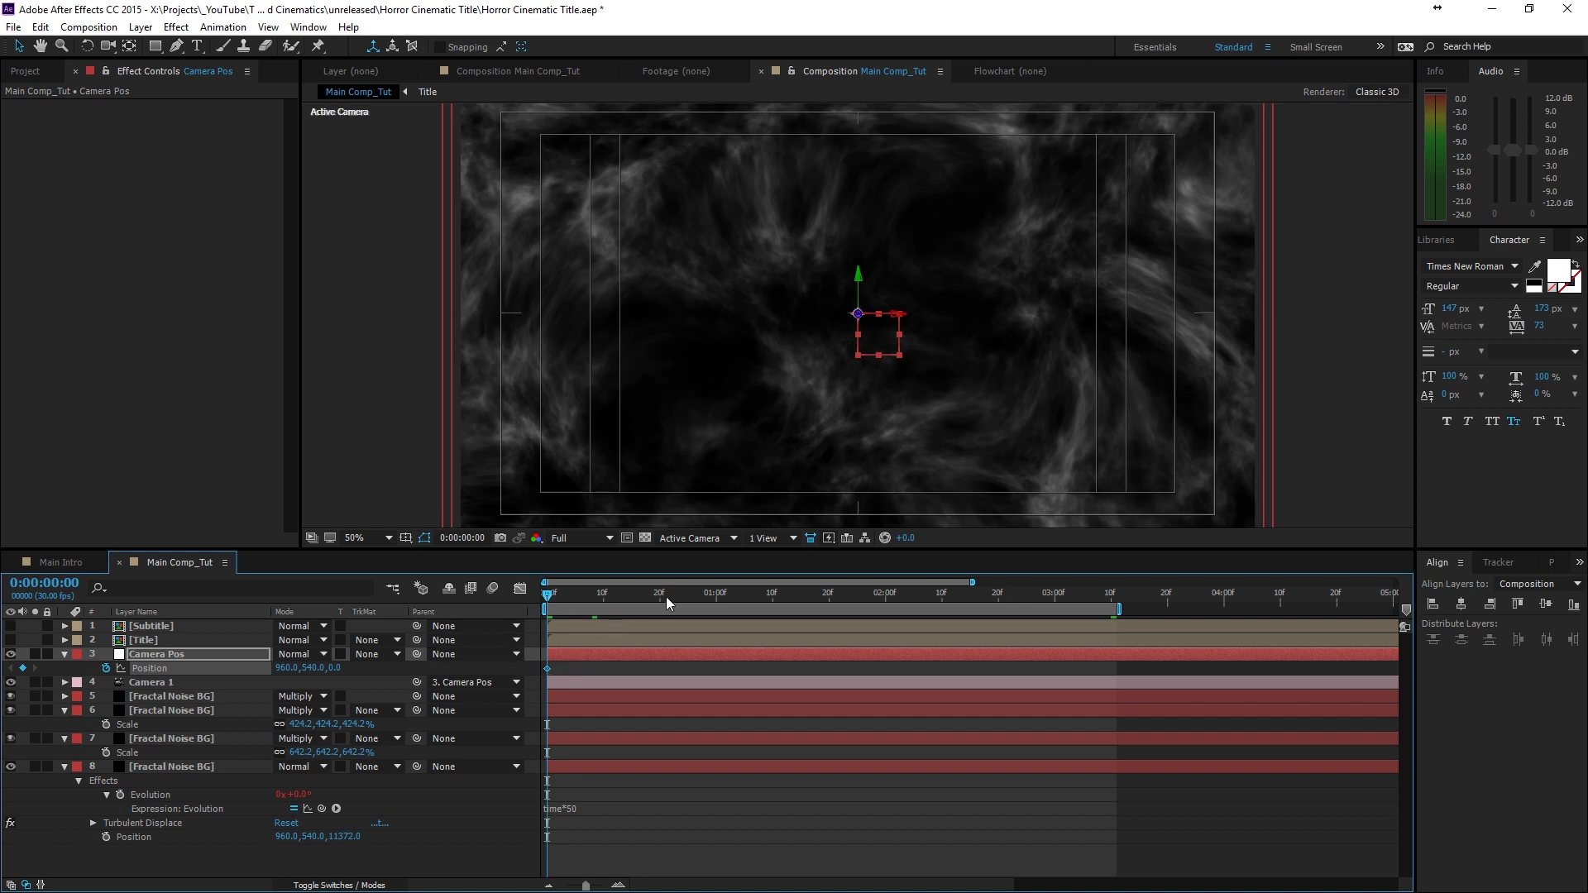
# - Add Camera Pos keyframes at 0:16, 2:24 and 3:10, pushing Z through 1700 to 7080
pyautogui.click(659, 597)
pyautogui.moveTo(712, 601); pyautogui.dragTo(640, 601)
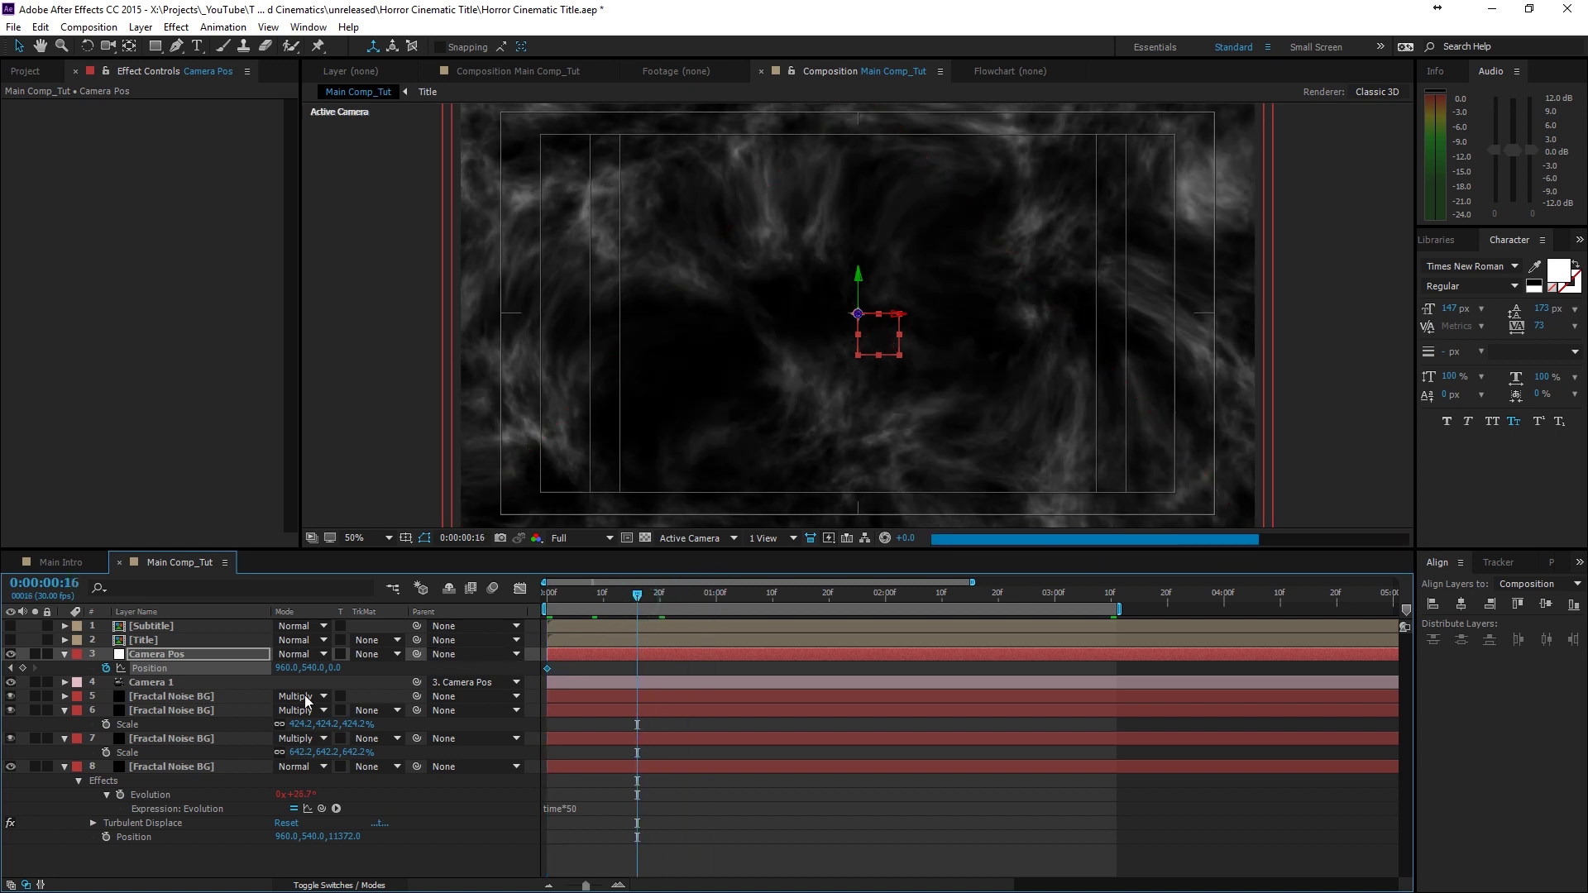
pyautogui.moveTo(335, 667); pyautogui.dragTo(373, 697)
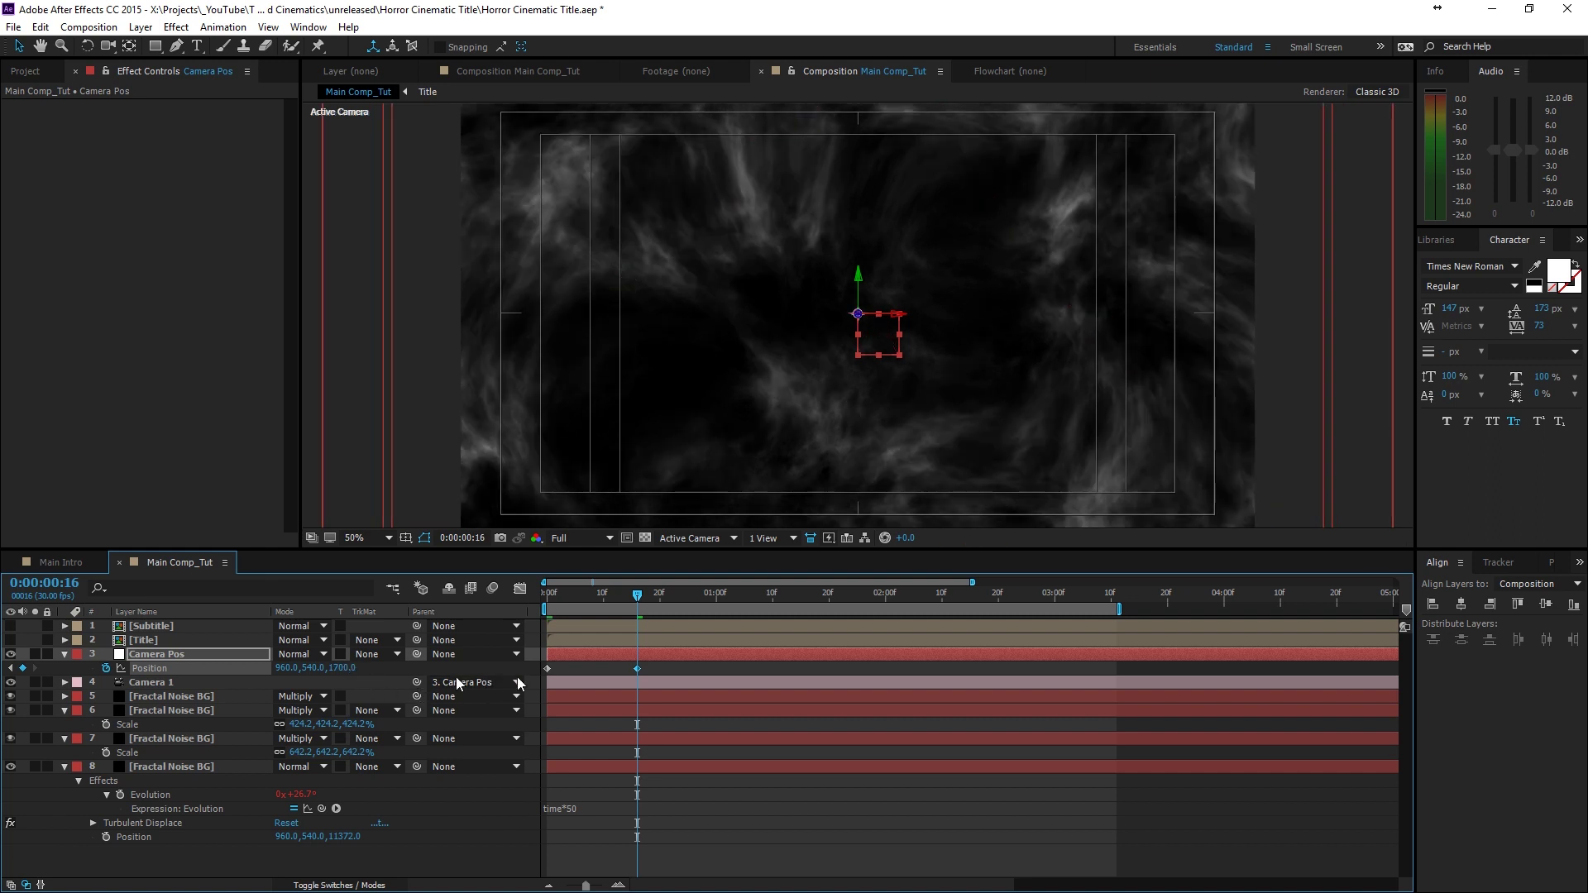
pyautogui.moveTo(728, 592); pyautogui.dragTo(1022, 637)
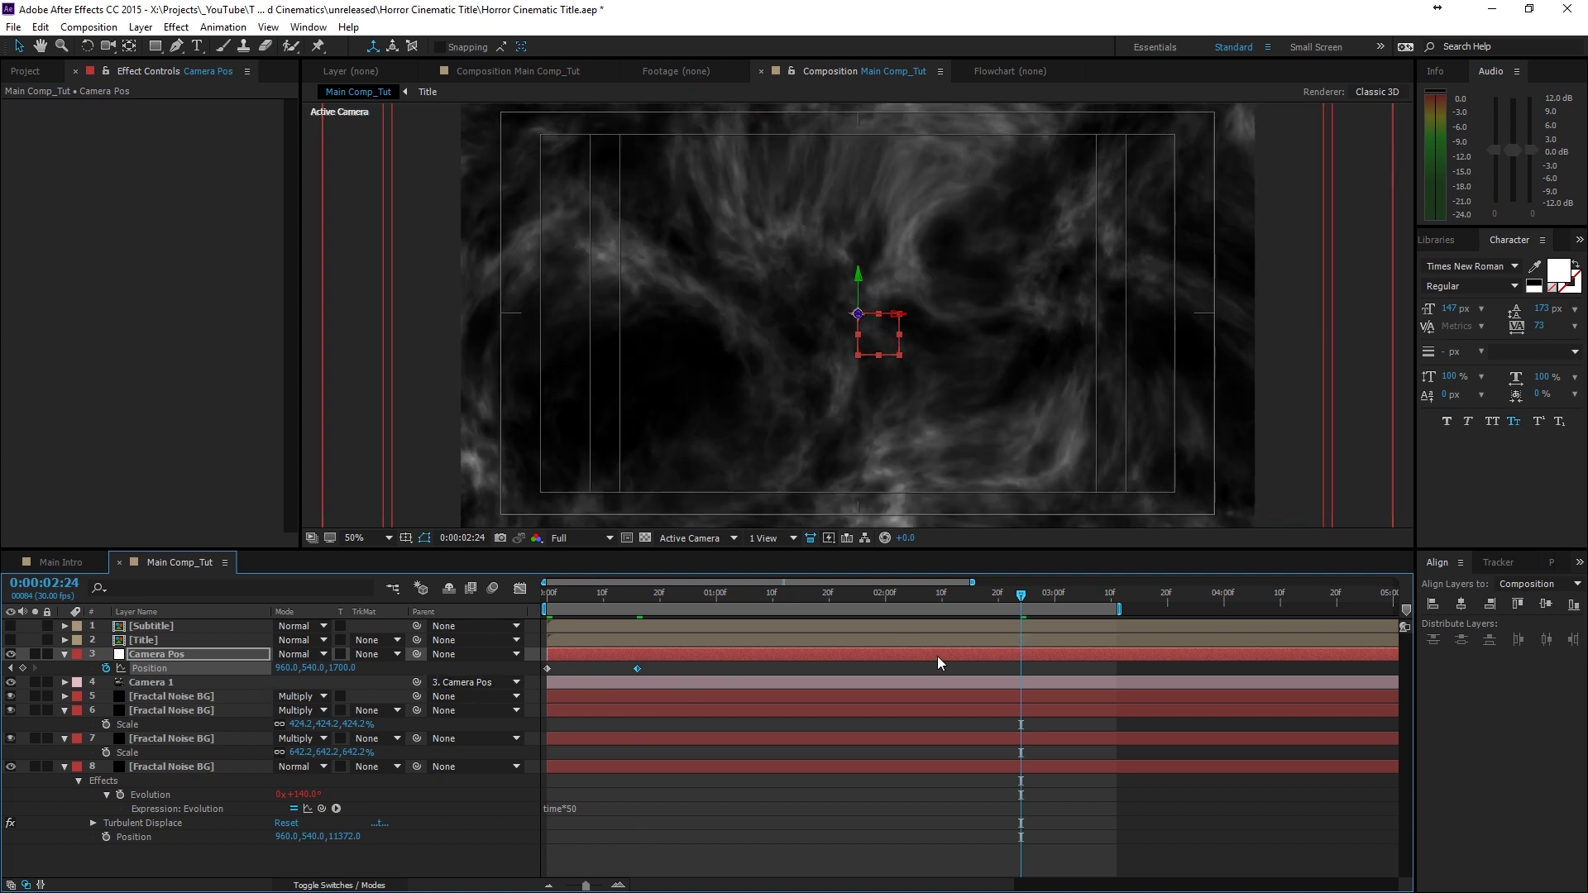
pyautogui.click(23, 668)
pyautogui.moveTo(1022, 601); pyautogui.dragTo(1110, 598)
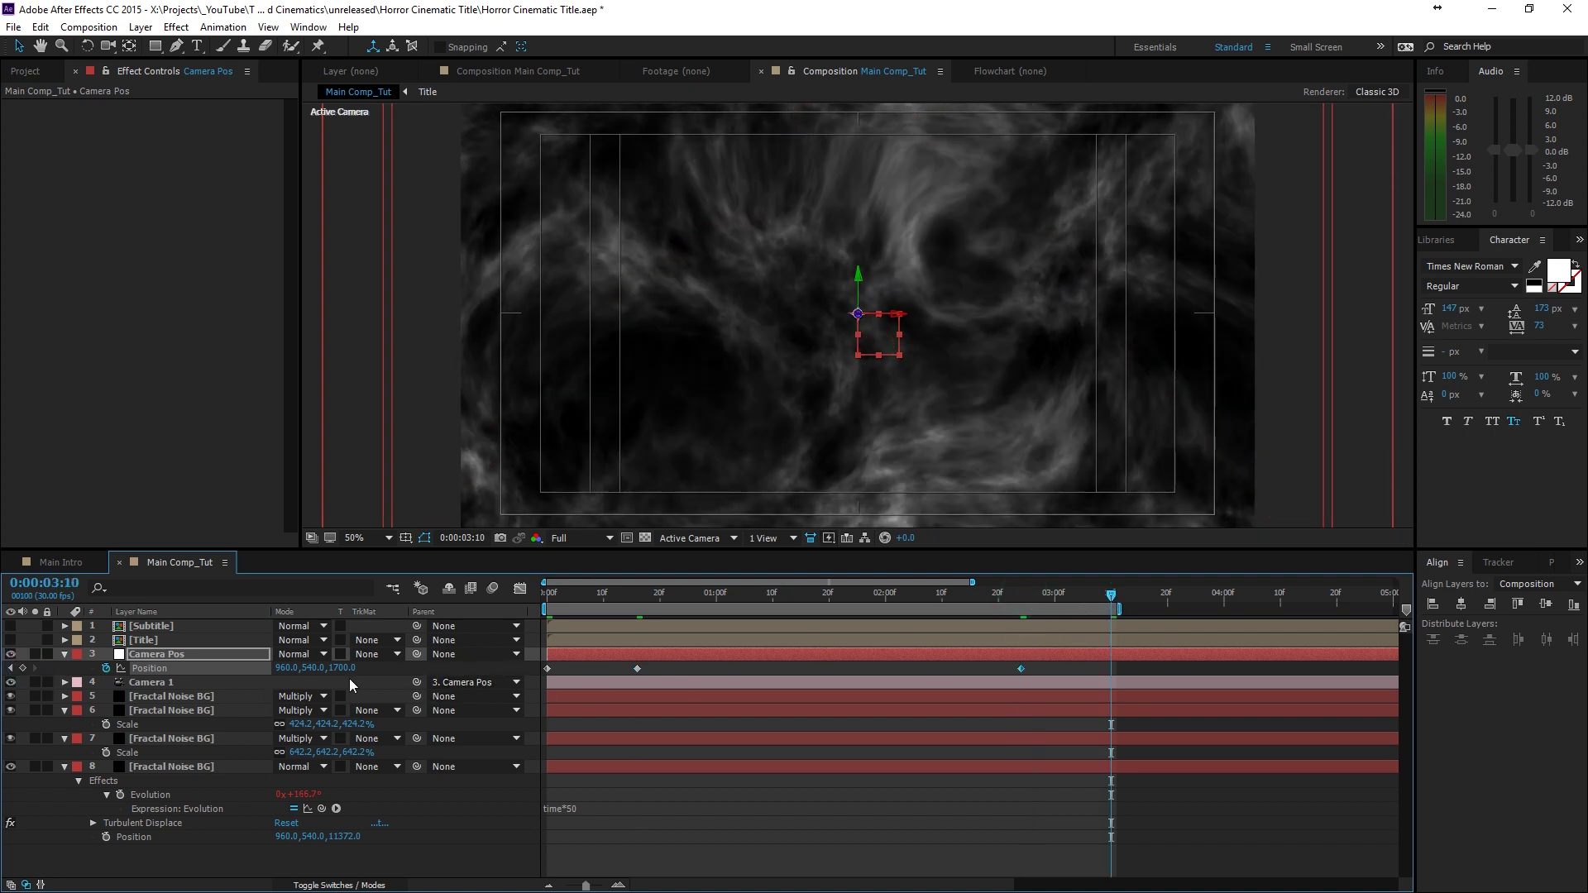
pyautogui.moveTo(340, 668); pyautogui.dragTo(772, 657)
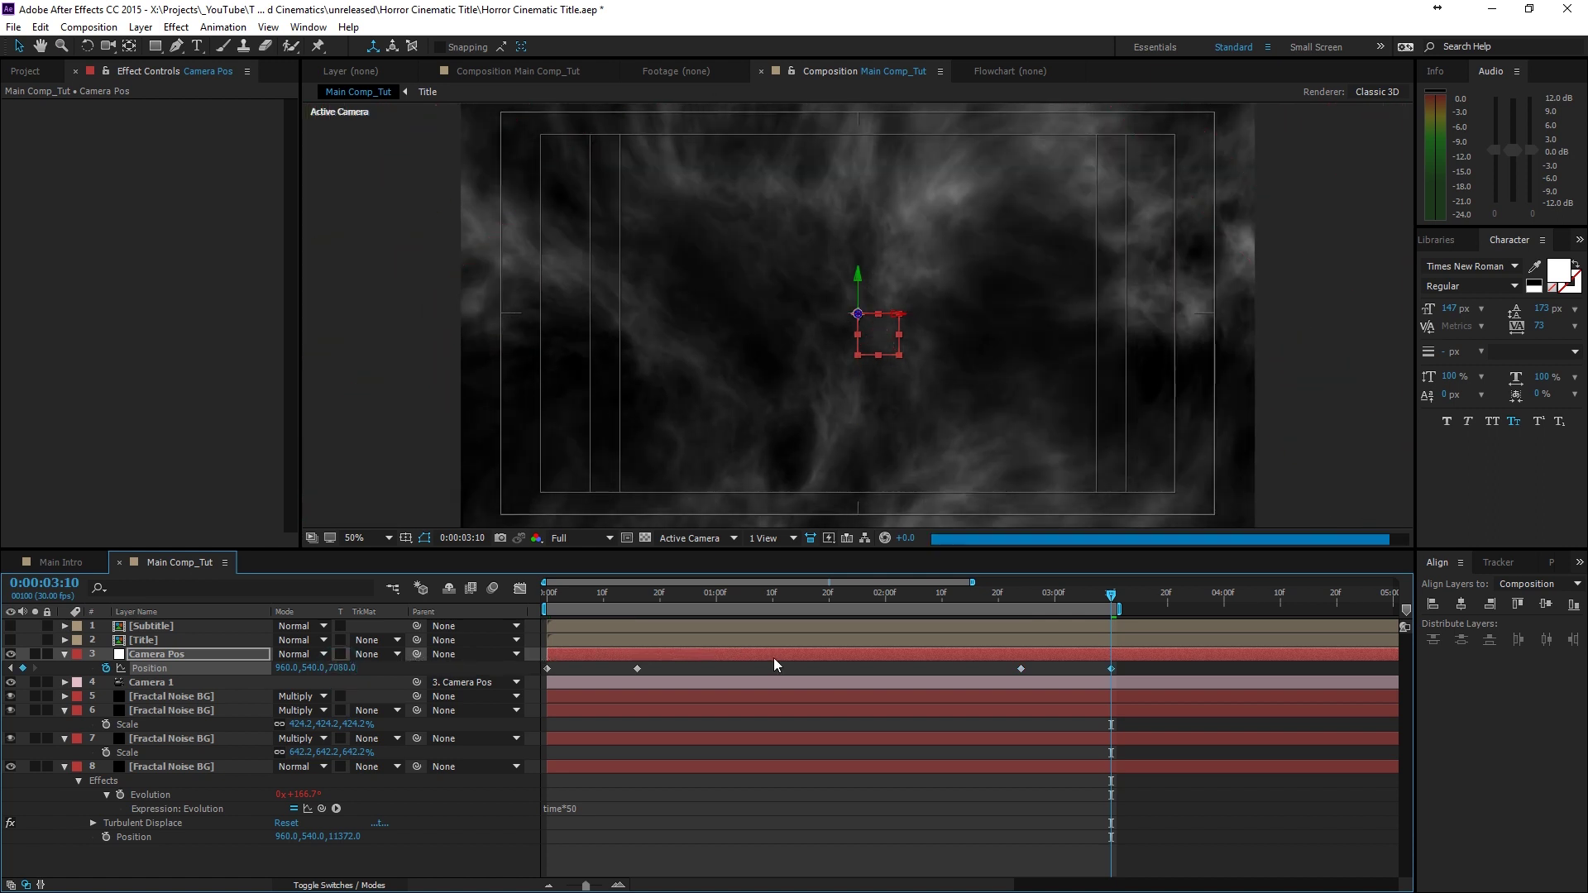
# - Preview the camera push at Half resolution and return to frame 16
pyautogui.click(830, 668)
pyautogui.press('space')
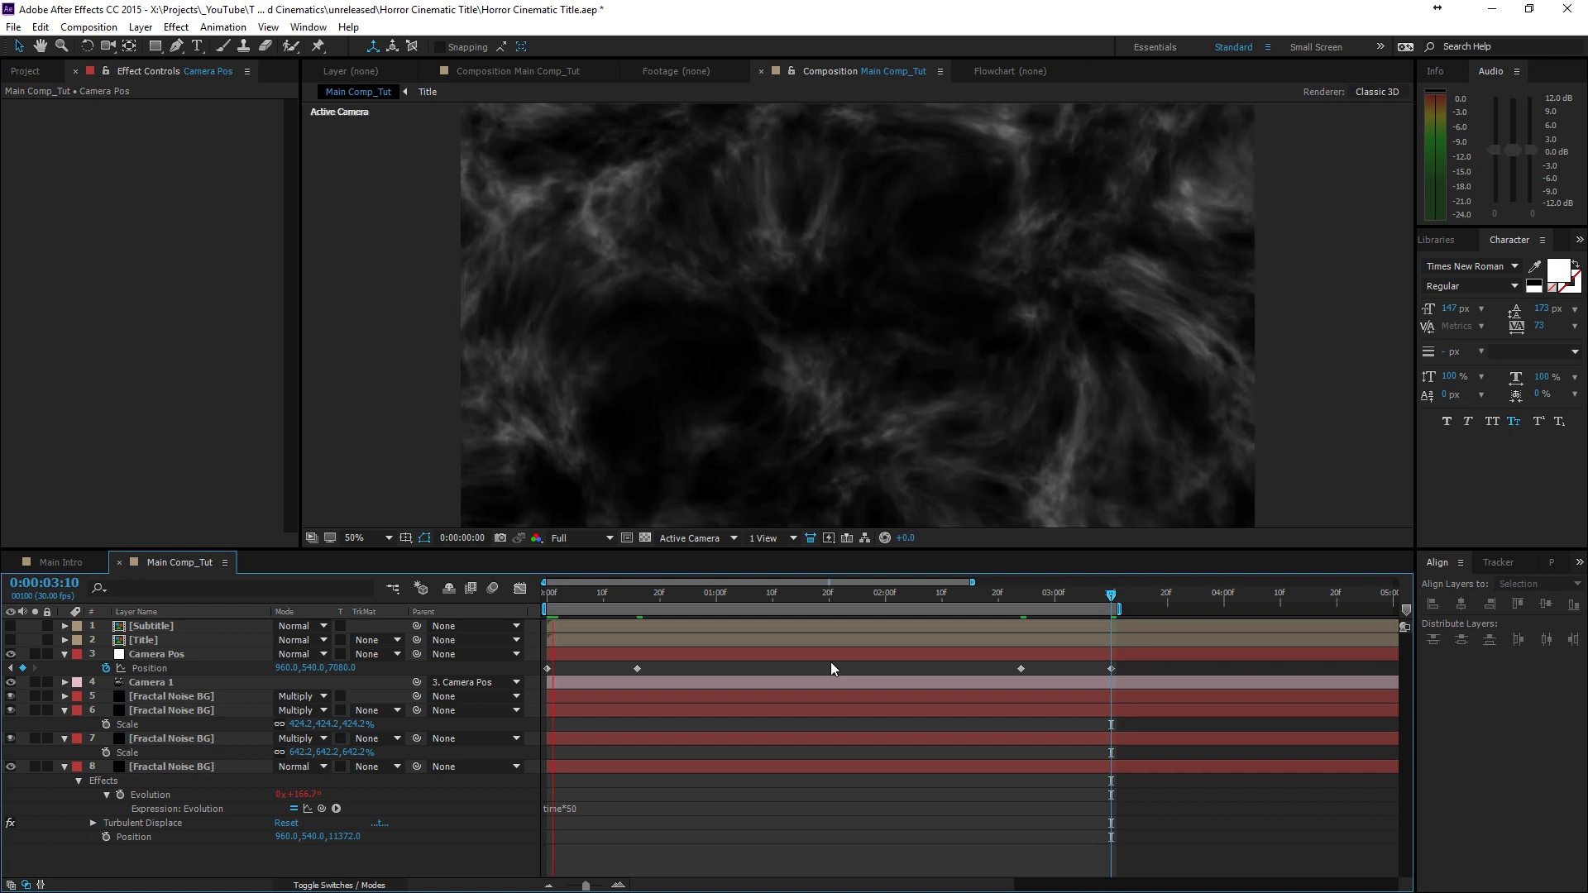
pyautogui.click(581, 539)
pyautogui.click(575, 579)
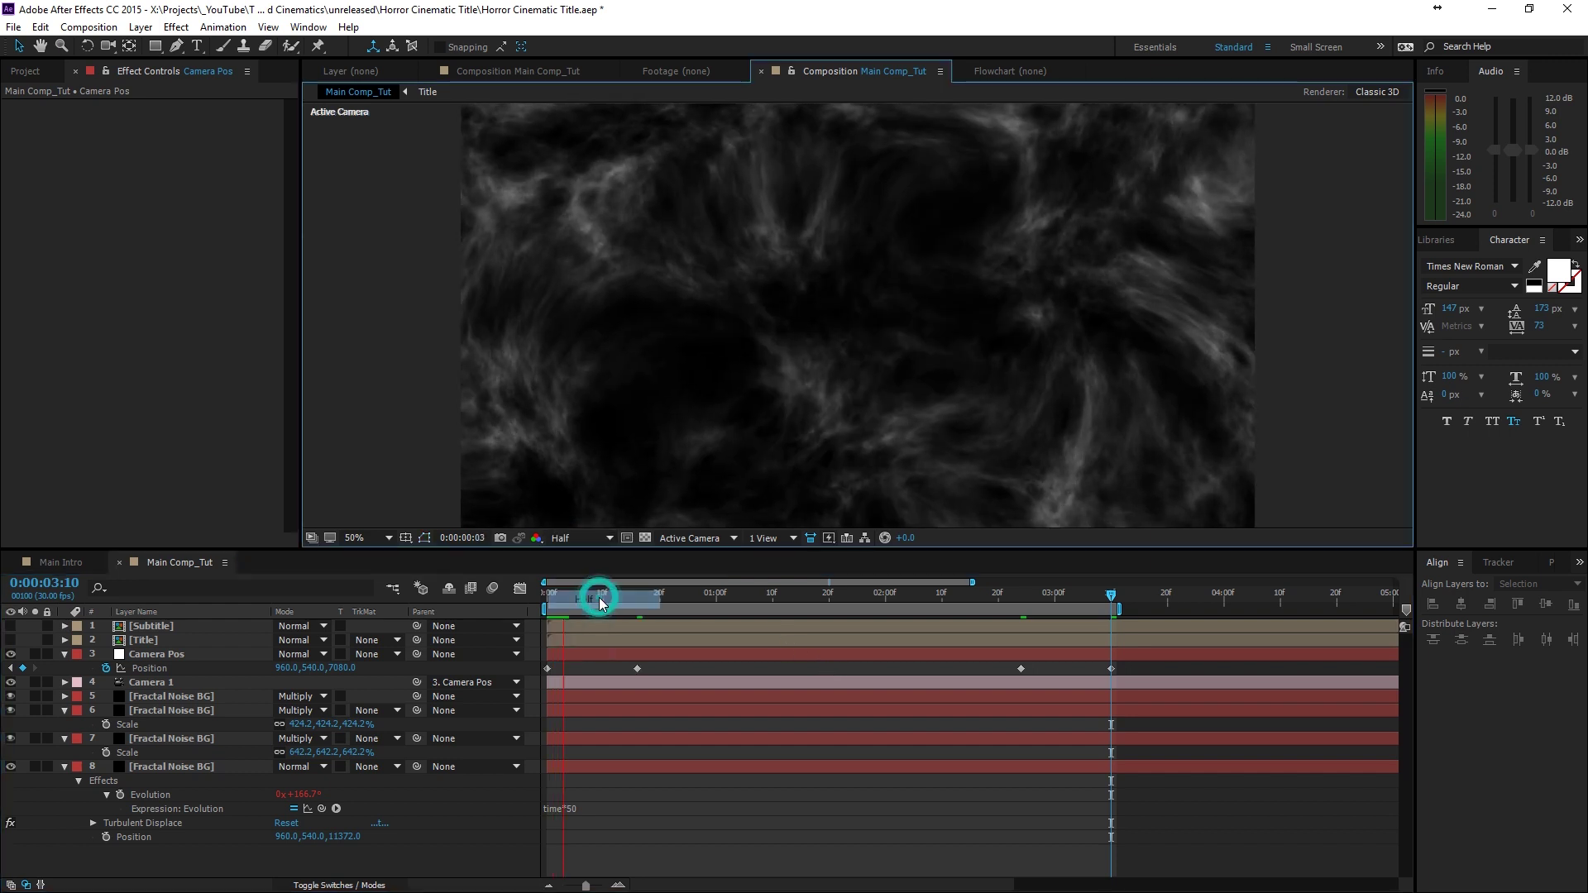
pyautogui.click(597, 608)
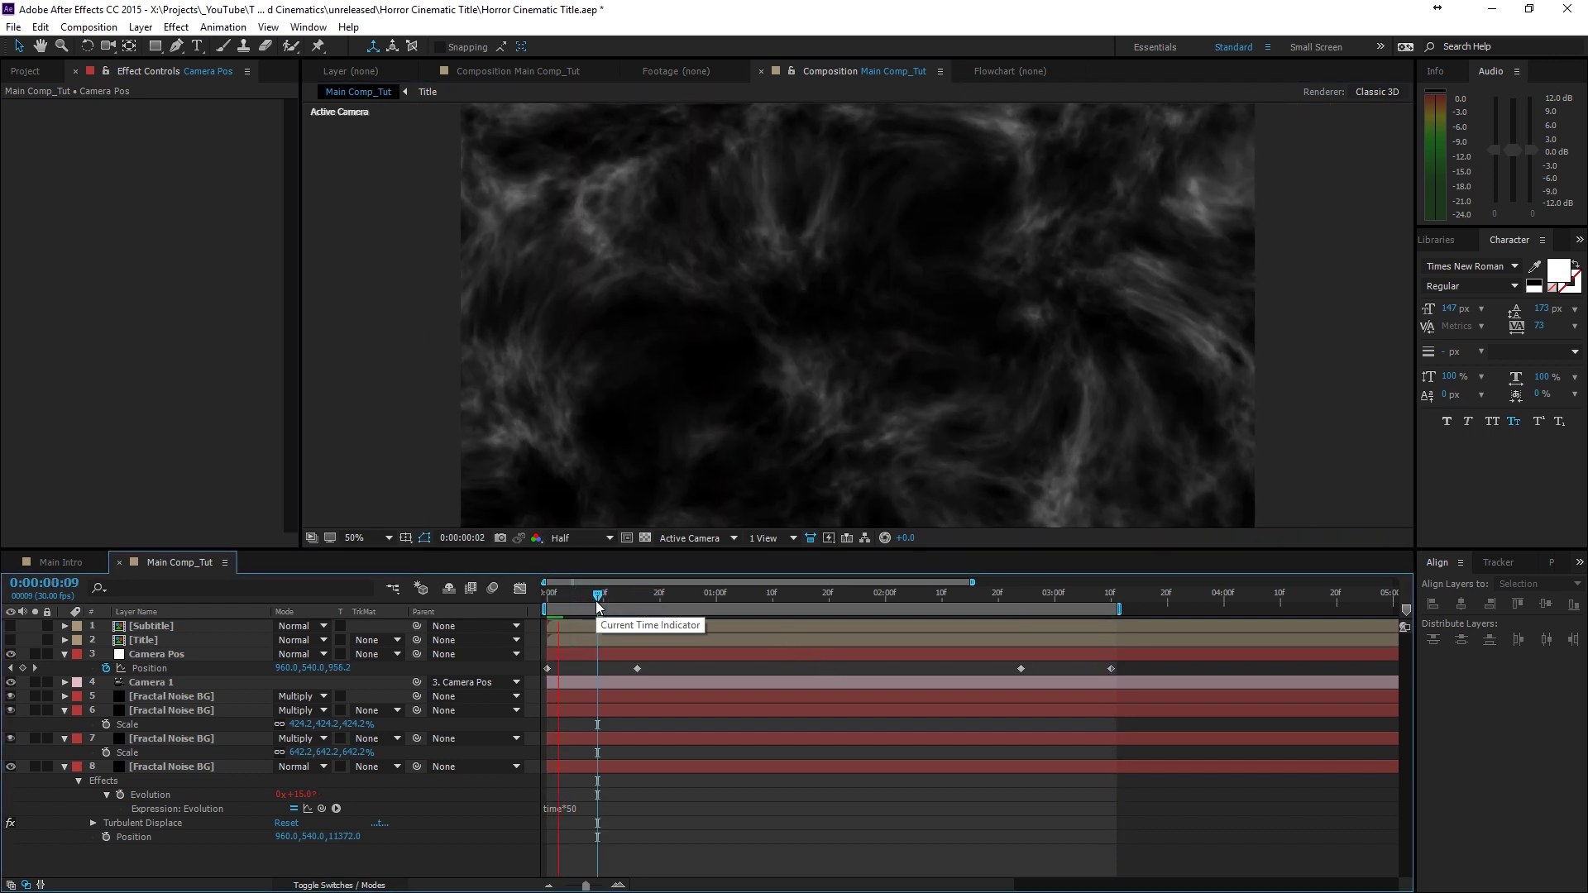
pyautogui.press('Home')
pyautogui.moveTo(579, 608); pyautogui.dragTo(637, 607)
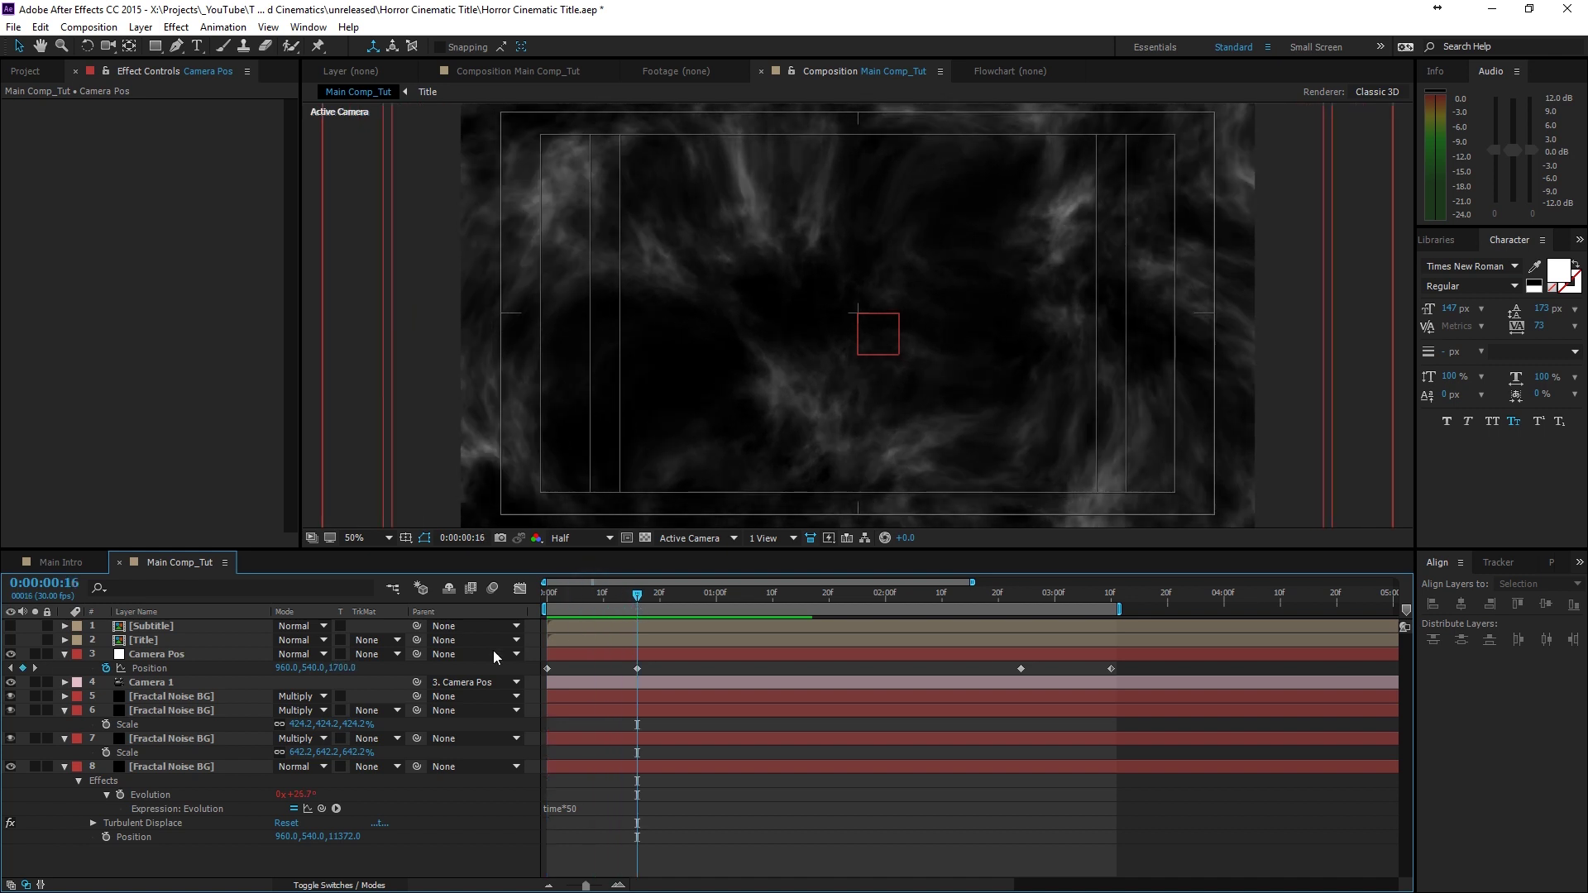
# - Push the frame-16 camera Z deeper to about 3590 and preview the animation
pyautogui.moveTo(336, 676); pyautogui.dragTo(471, 680)
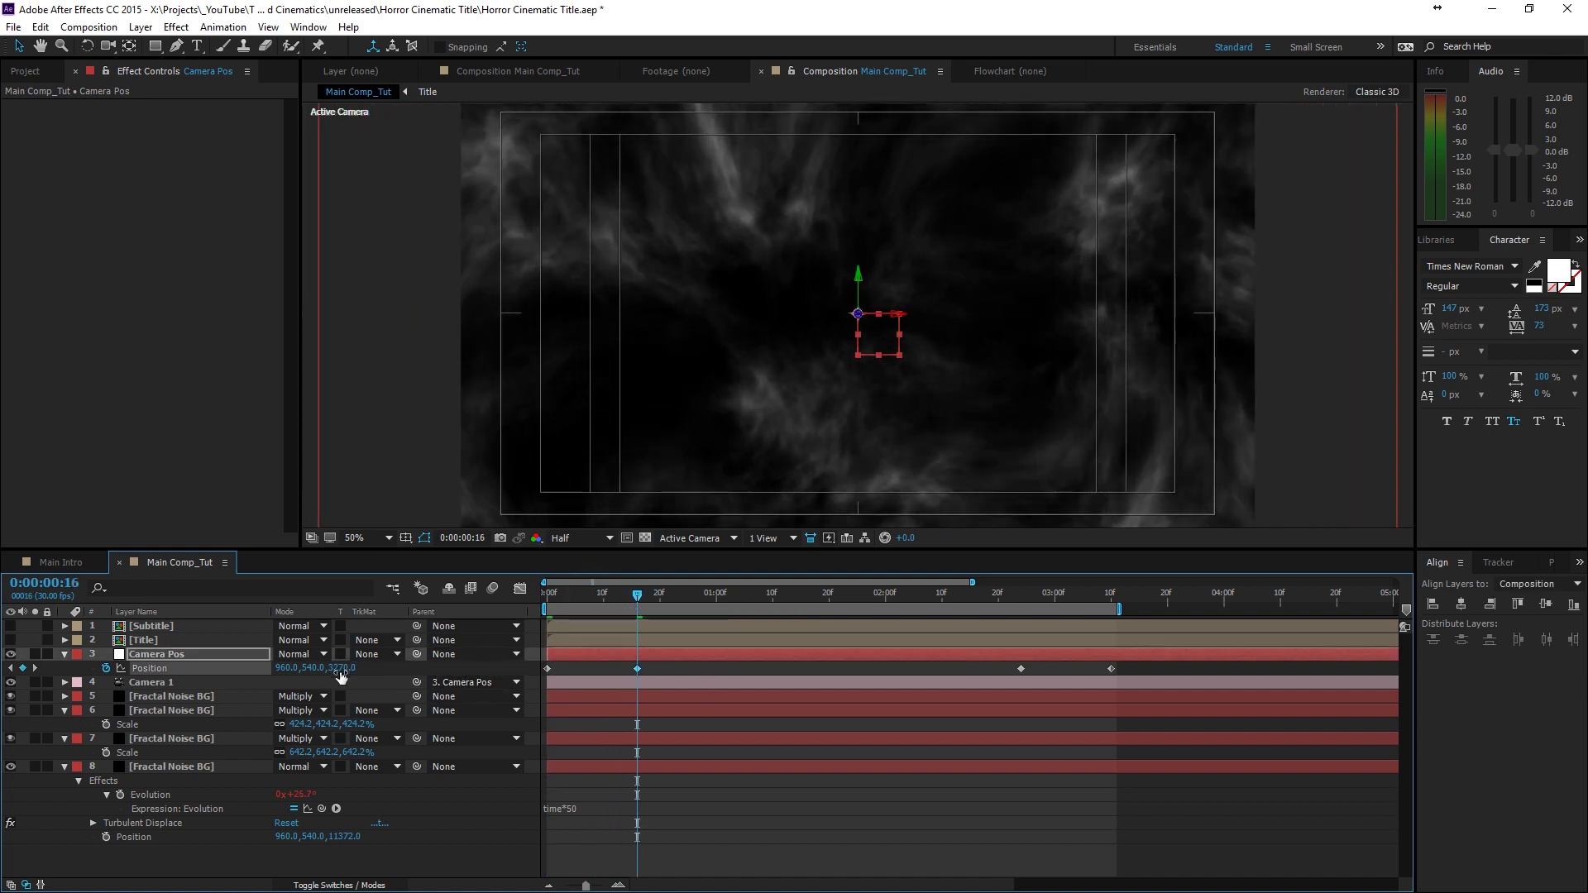
pyautogui.moveTo(342, 677); pyautogui.dragTo(368, 676)
pyautogui.click(636, 652)
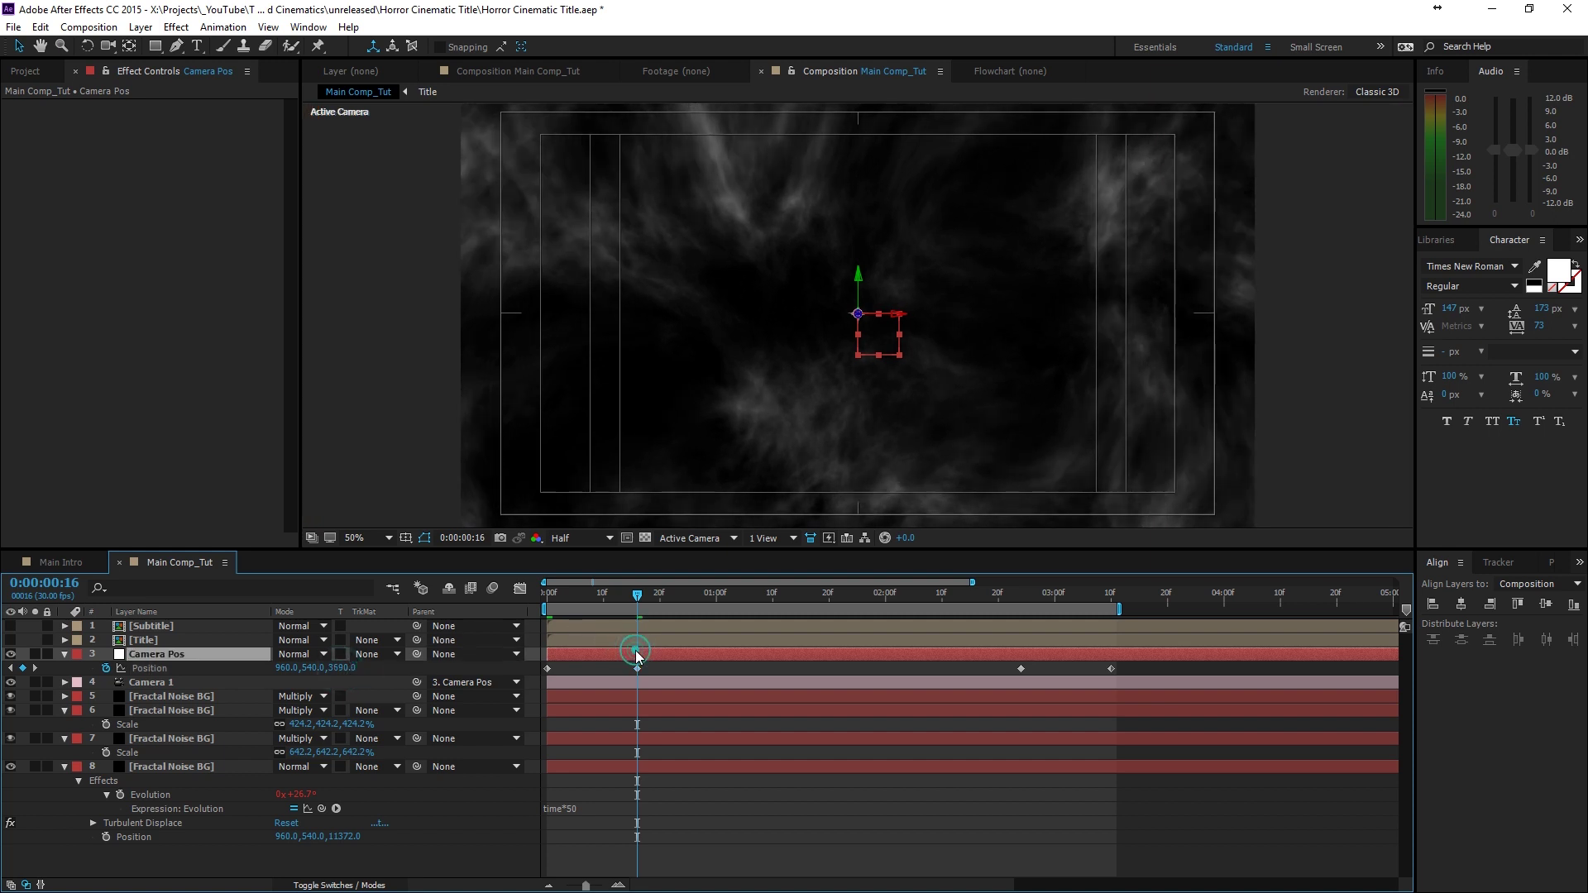
pyautogui.press('space')
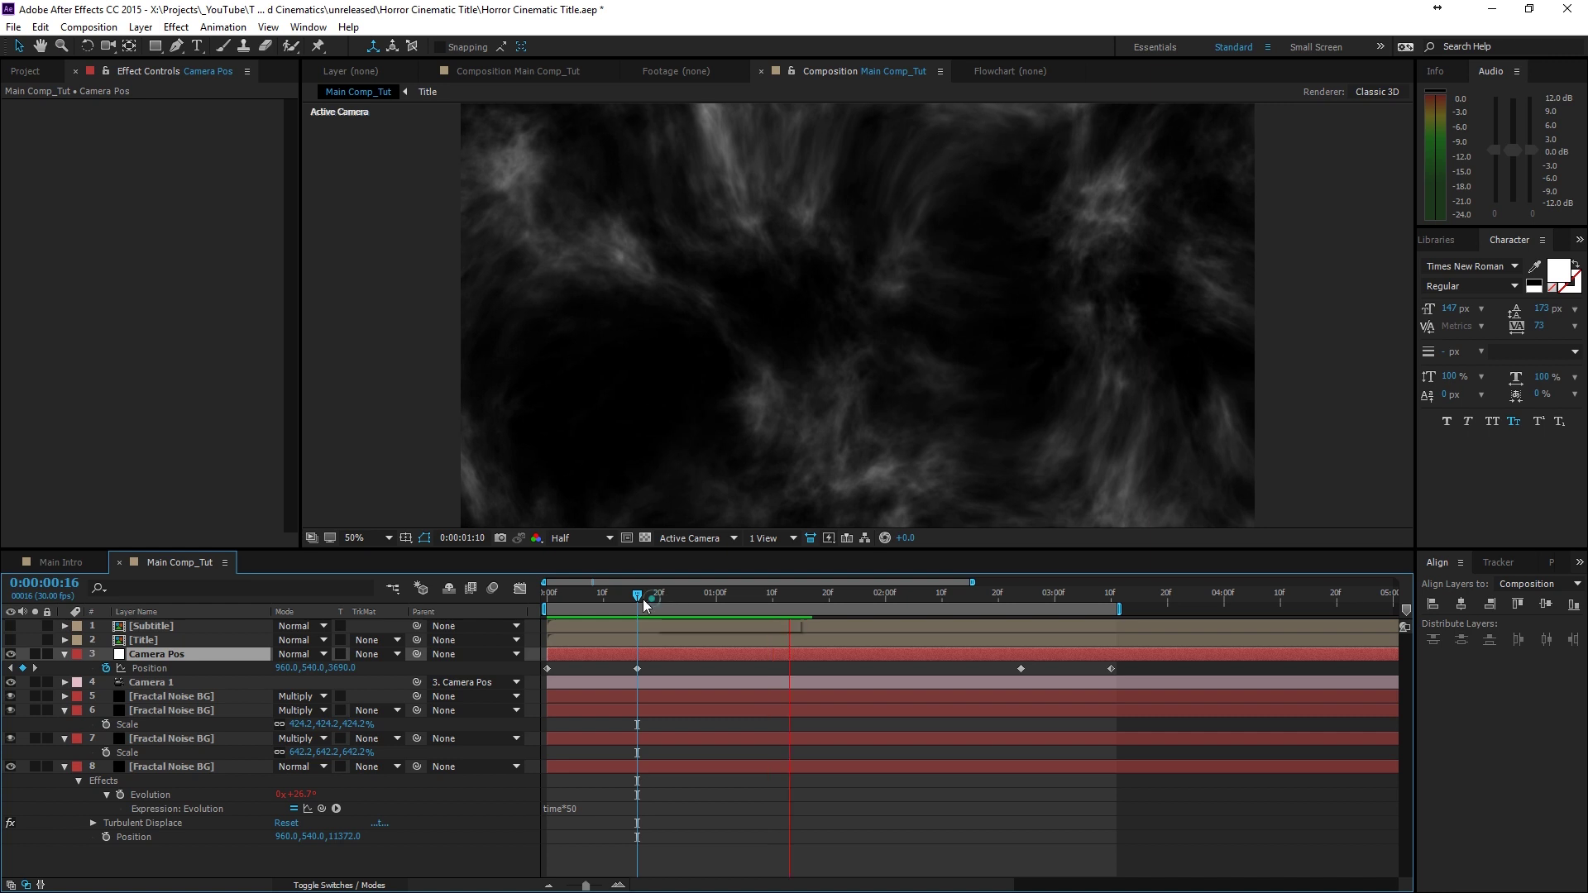
# - Scrub the opening frames and the 2:24 keyframe, previewing the camera push
pyautogui.moveTo(642, 599); pyautogui.dragTo(663, 671)
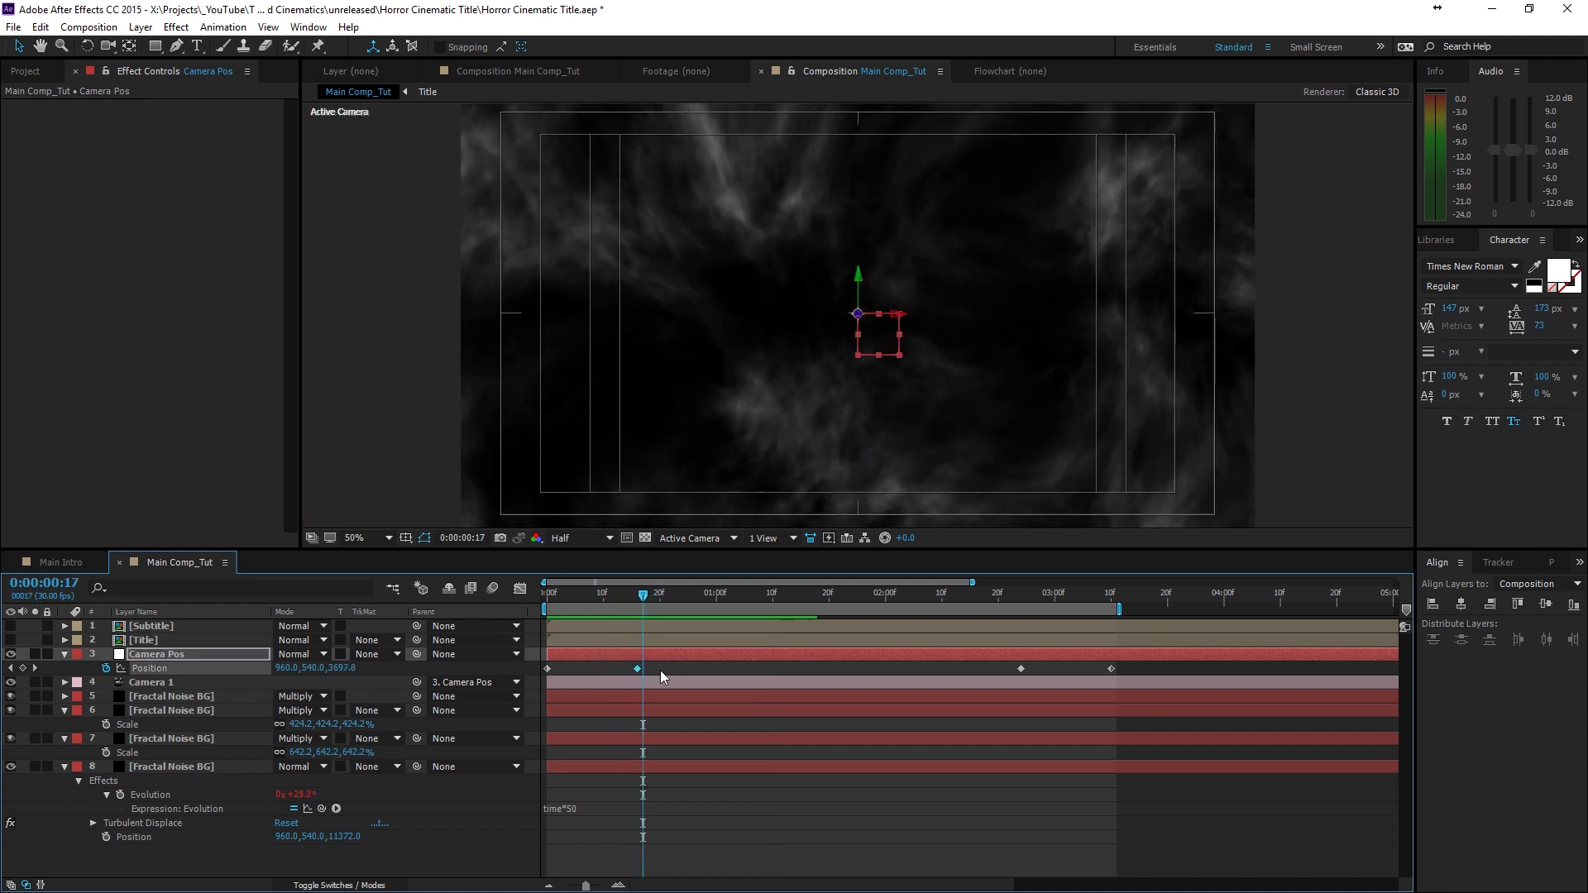
pyautogui.moveTo(891, 592); pyautogui.dragTo(1030, 619)
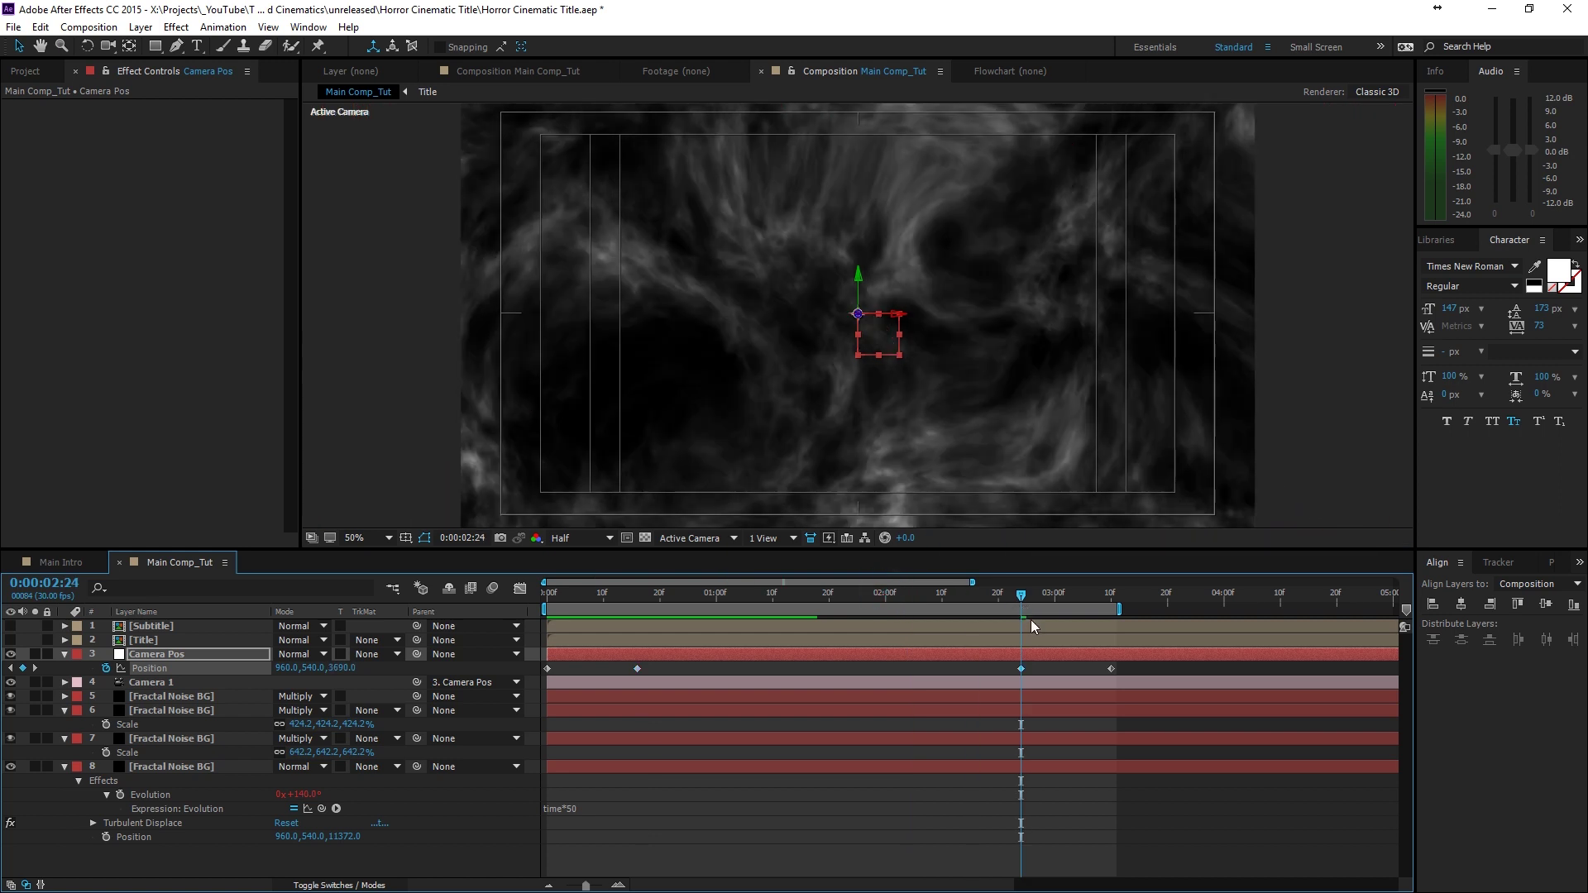
pyautogui.click(915, 671)
pyautogui.press('space')
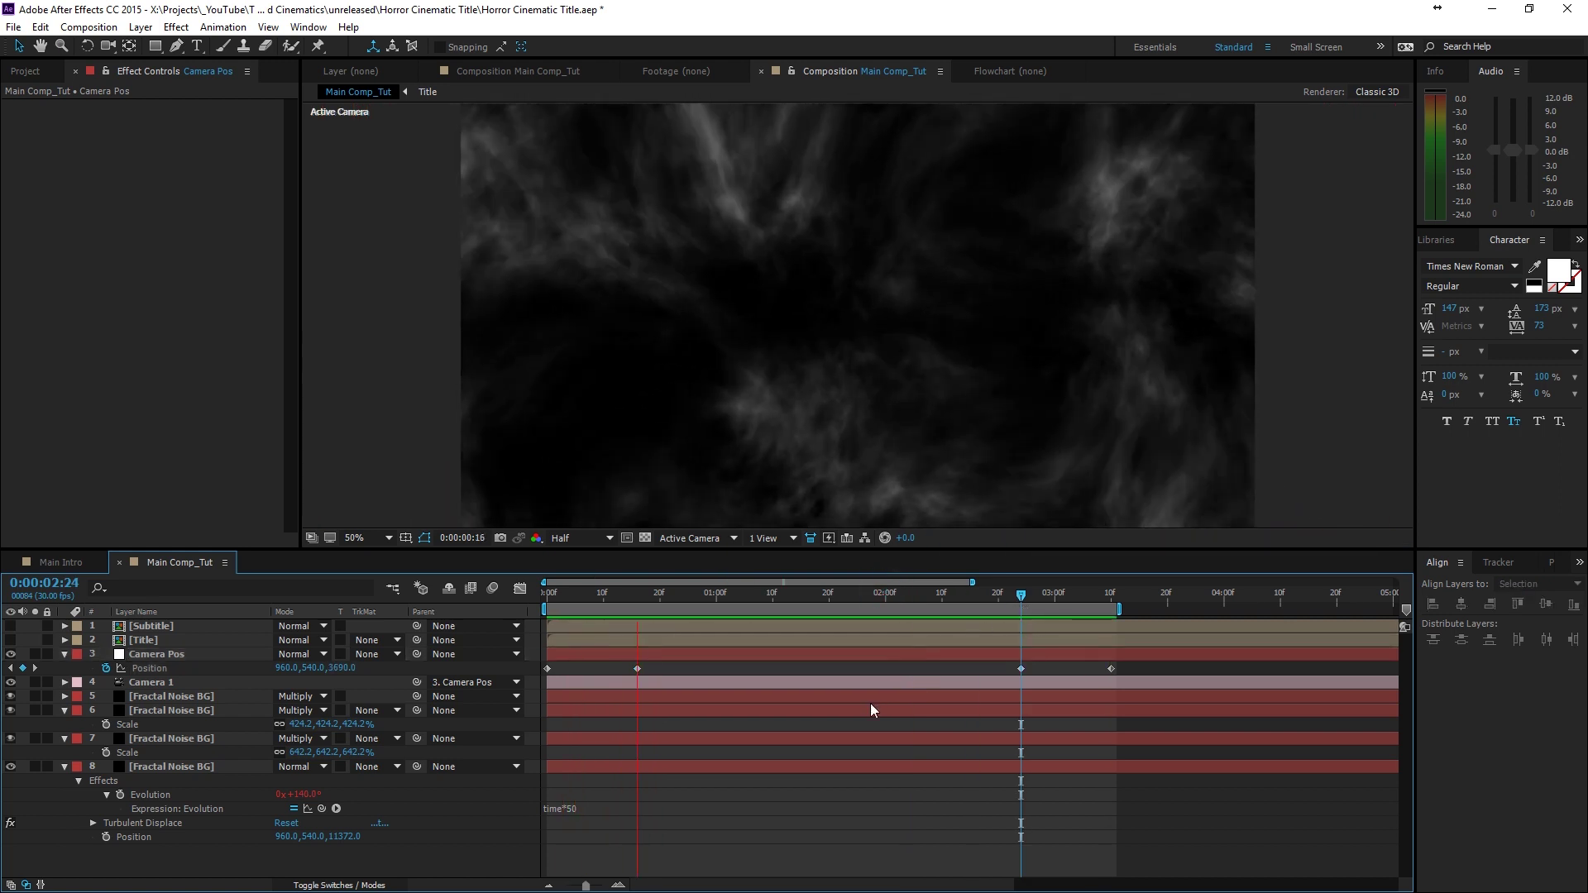
pyautogui.moveTo(639, 597); pyautogui.dragTo(507, 602)
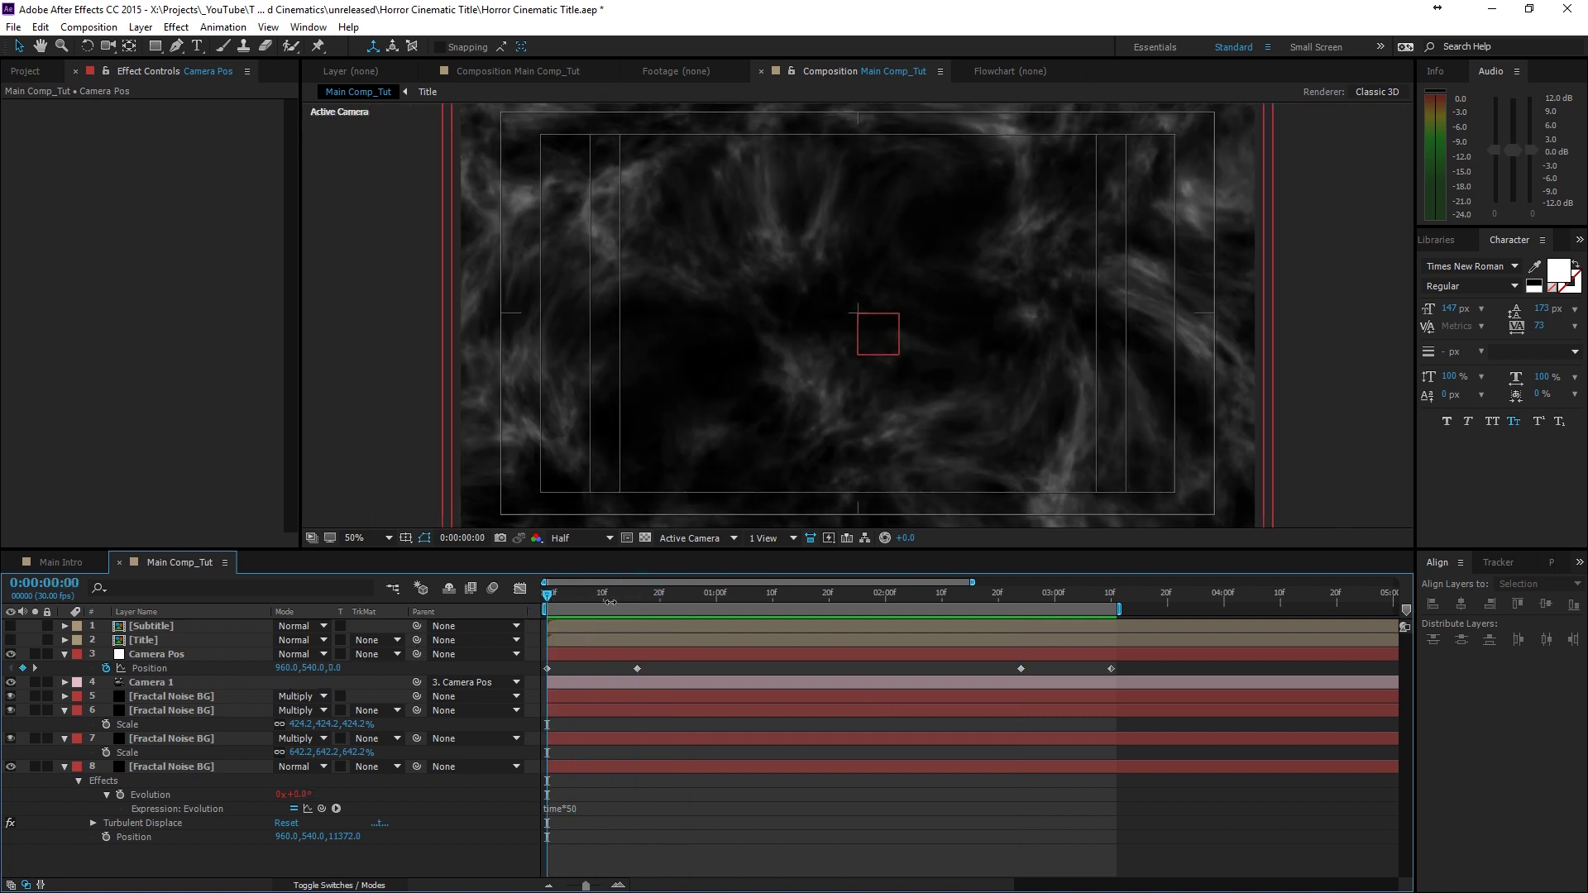
pyautogui.moveTo(609, 602); pyautogui.dragTo(508, 613)
# - Set the Camera Pos Z to 5000 at 0:00:00:16 and 11000 at 0:00:03:10
pyautogui.moveTo(611, 594); pyautogui.dragTo(636, 602)
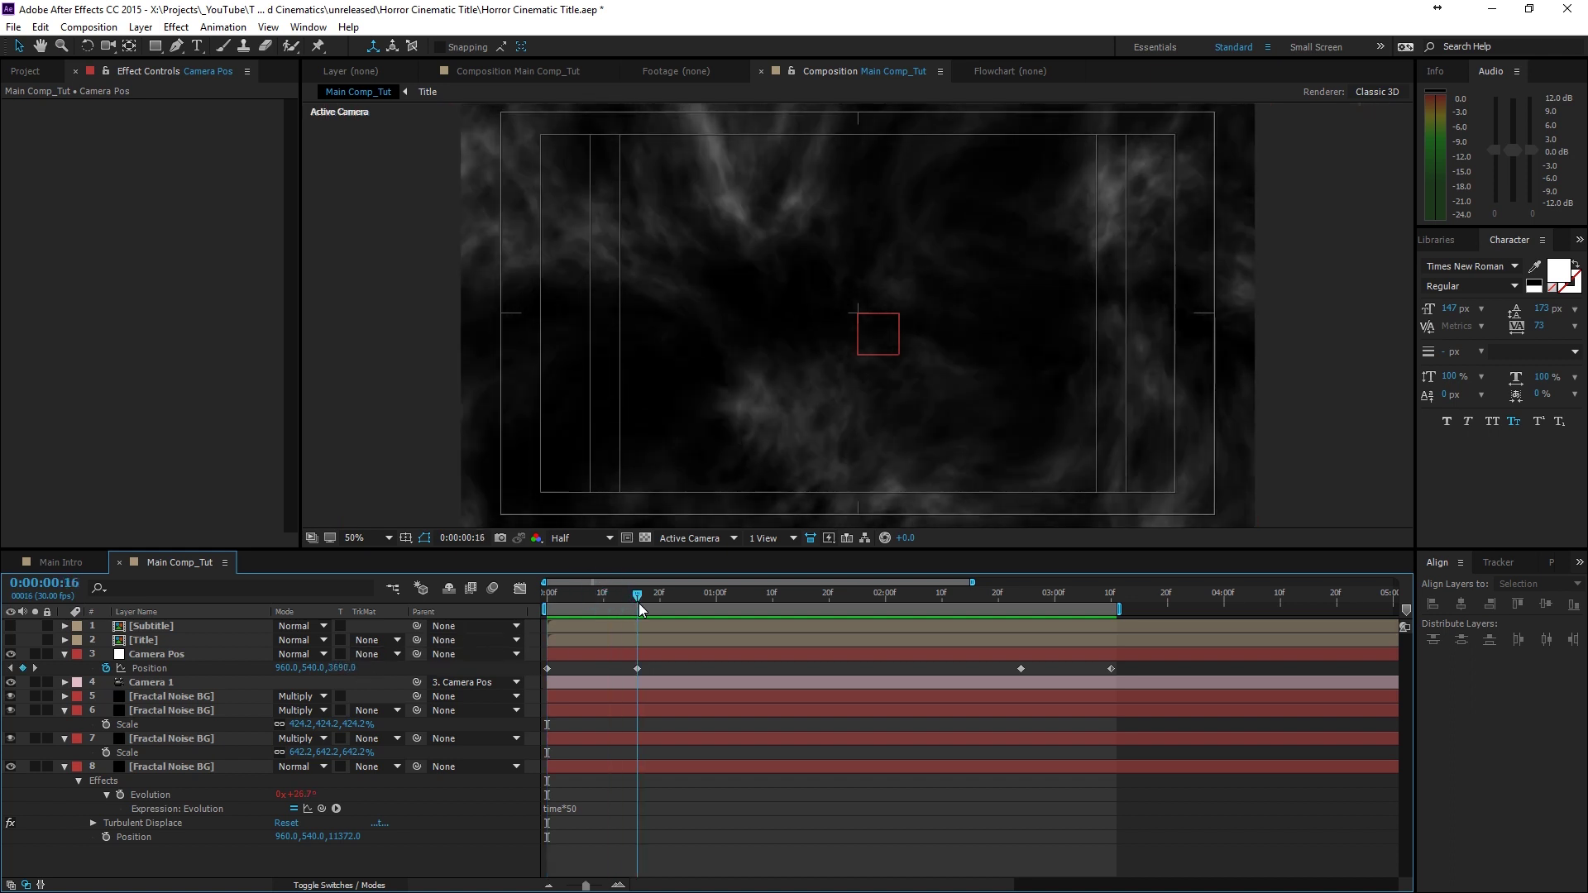
pyautogui.click(336, 671)
pyautogui.write('500')
pyautogui.press('Return')
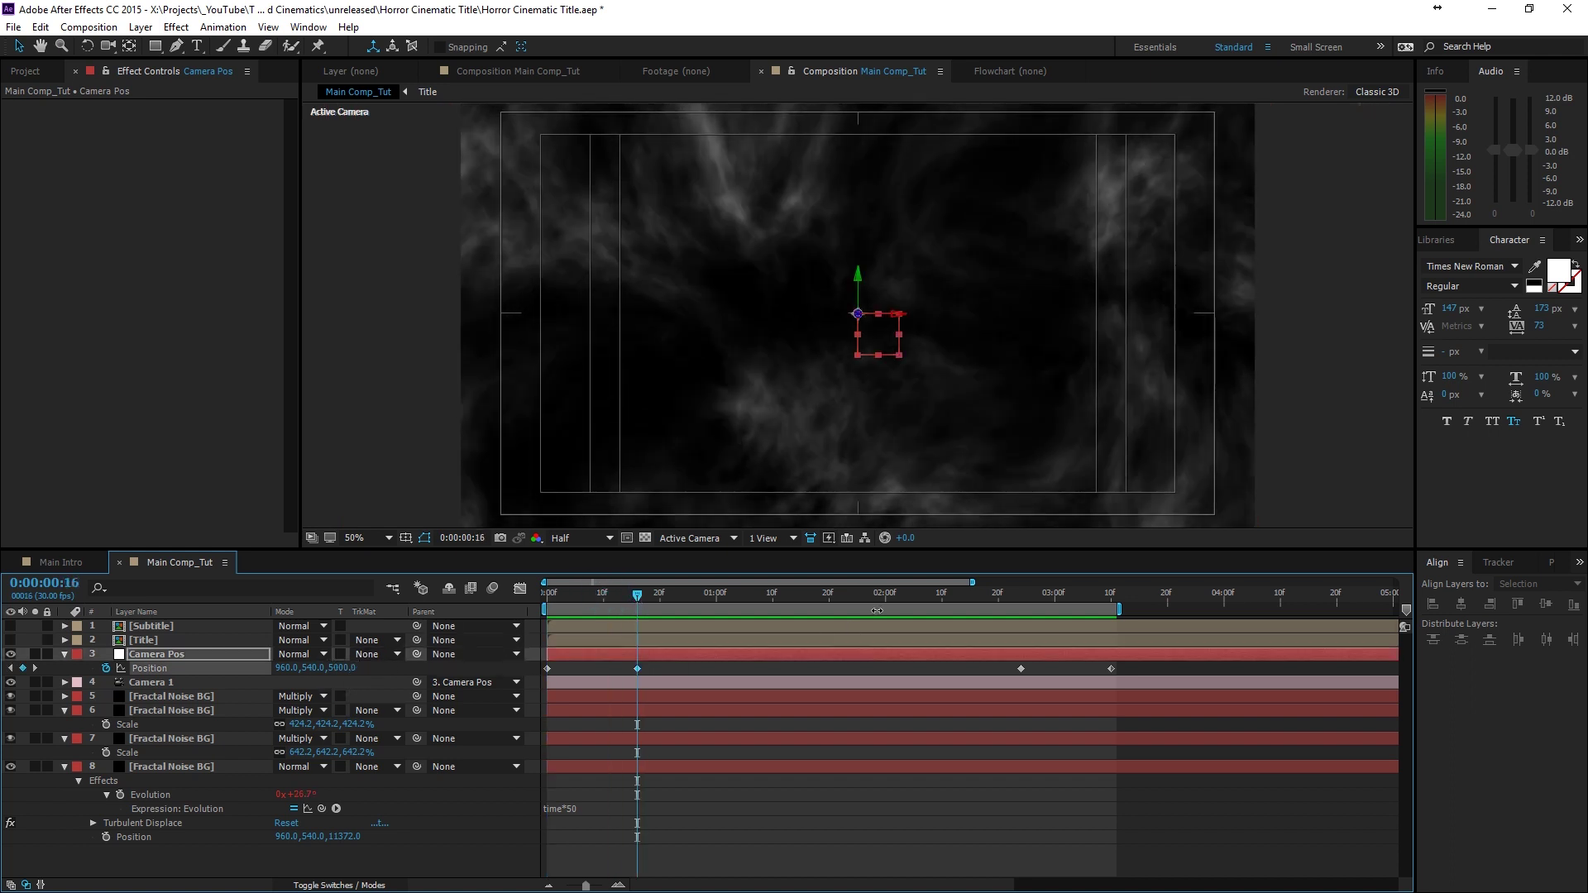
pyautogui.moveTo(984, 594); pyautogui.dragTo(1118, 624)
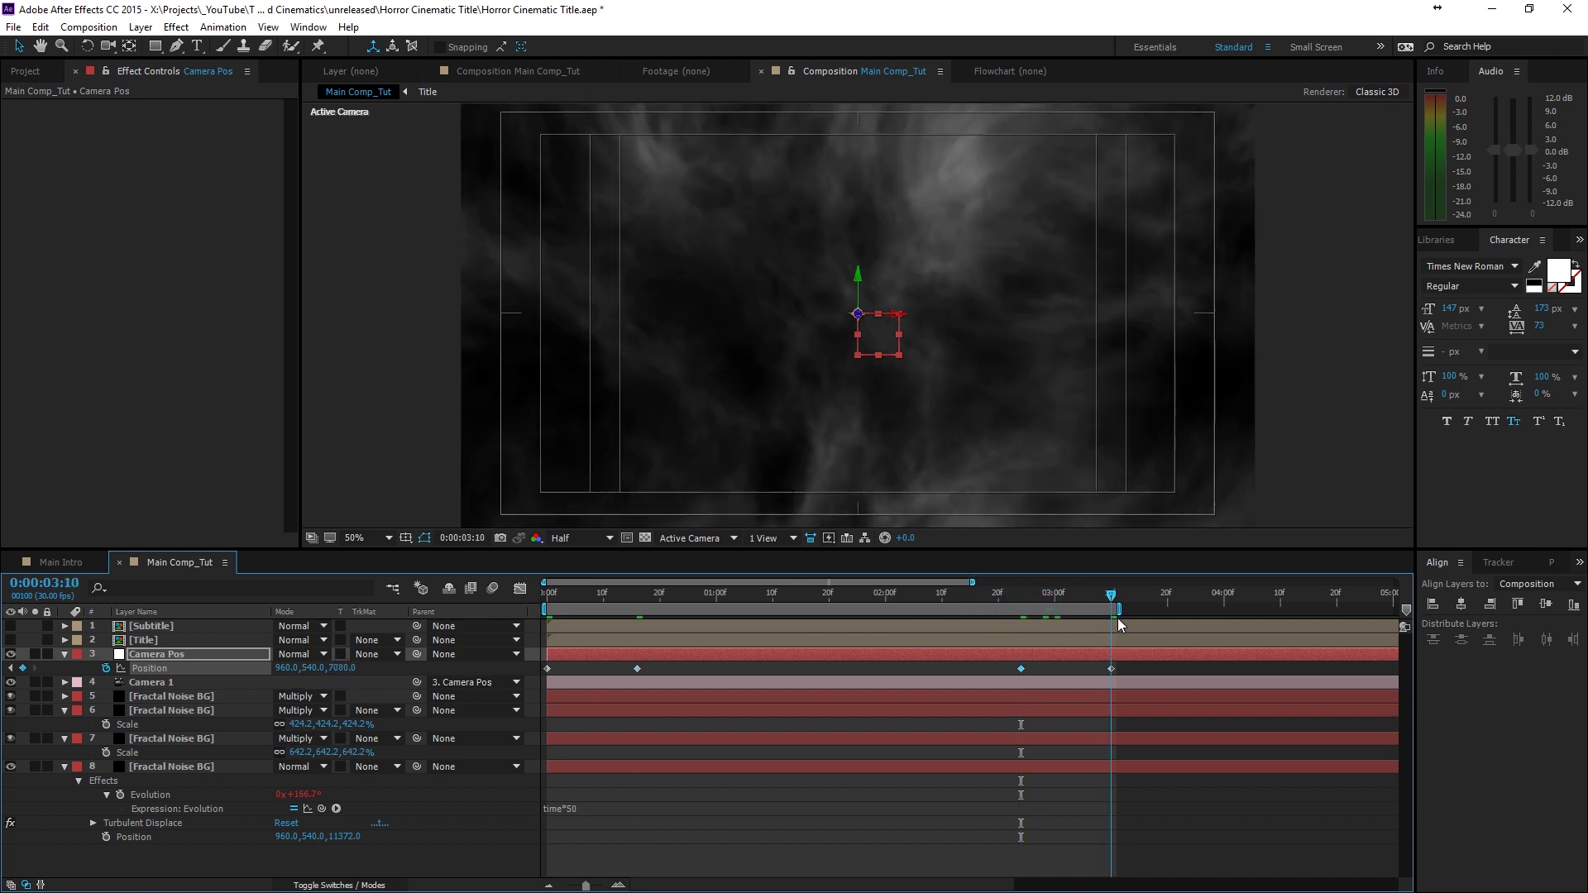
pyautogui.click(338, 668)
pyautogui.write('11')
pyautogui.press('Return')
# - Preview the updated camera push and select the two middle Position keyframes
pyautogui.click(941, 668)
pyautogui.press('space')
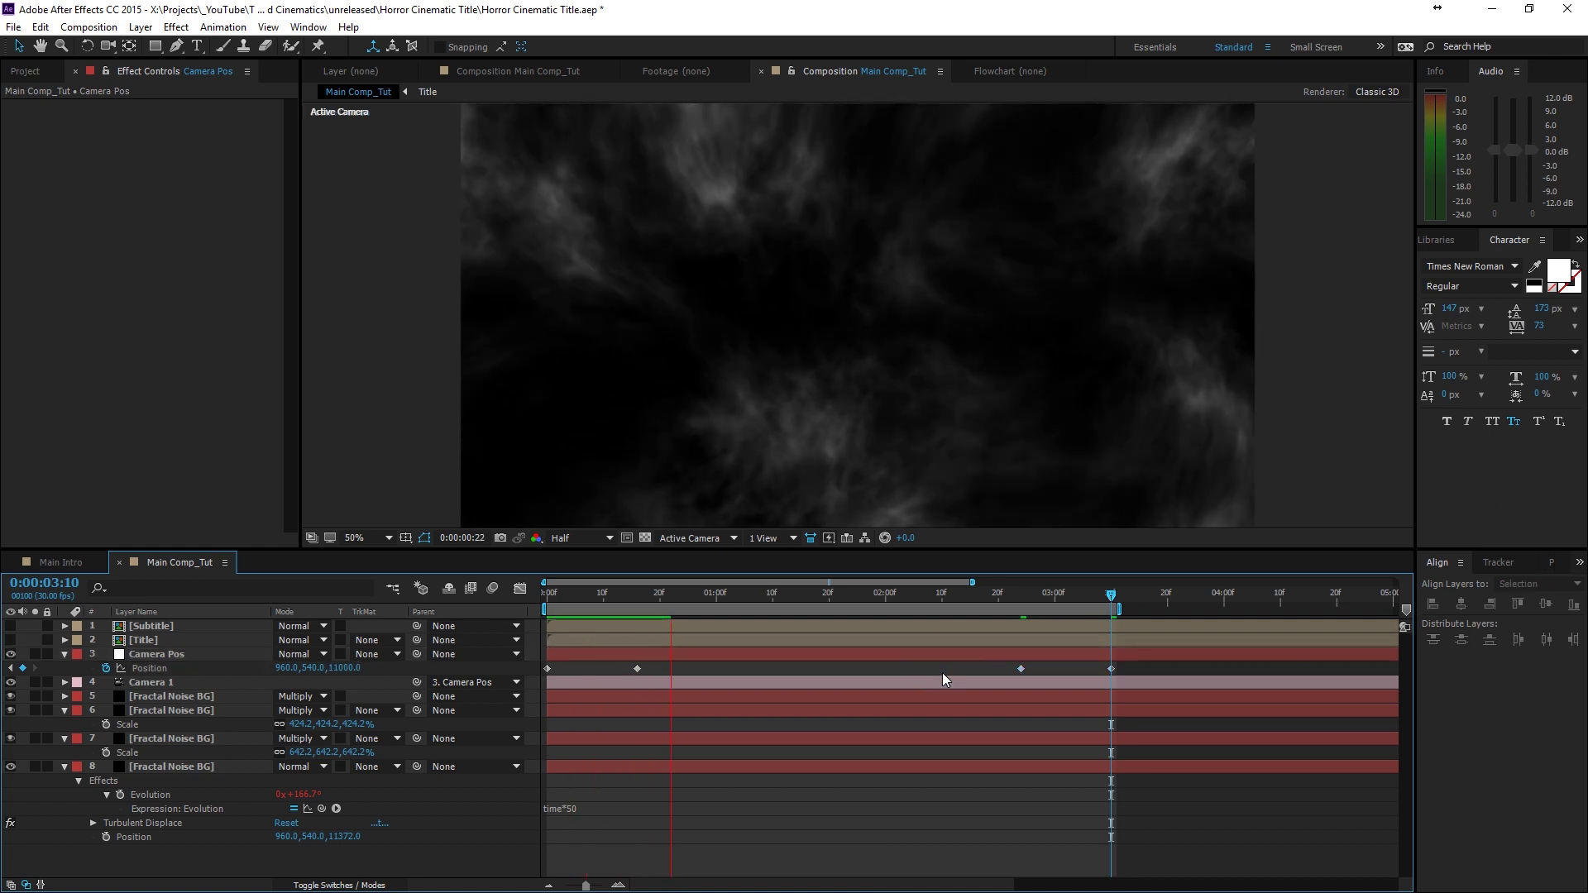
pyautogui.press('space')
pyautogui.moveTo(649, 606); pyautogui.dragTo(580, 606)
pyautogui.press('space')
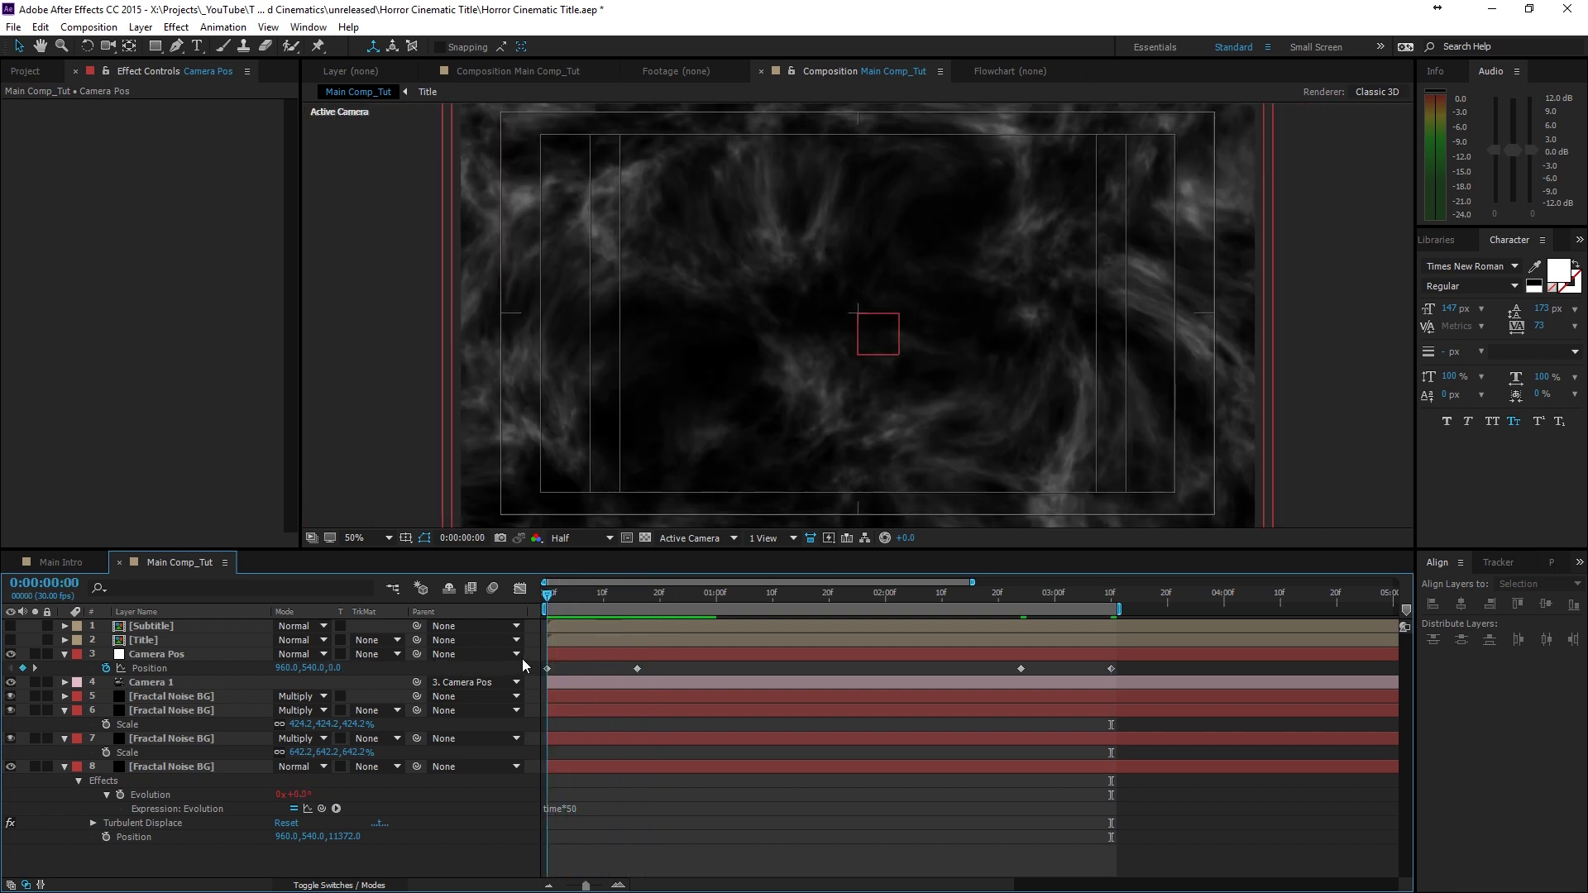
pyautogui.press('space')
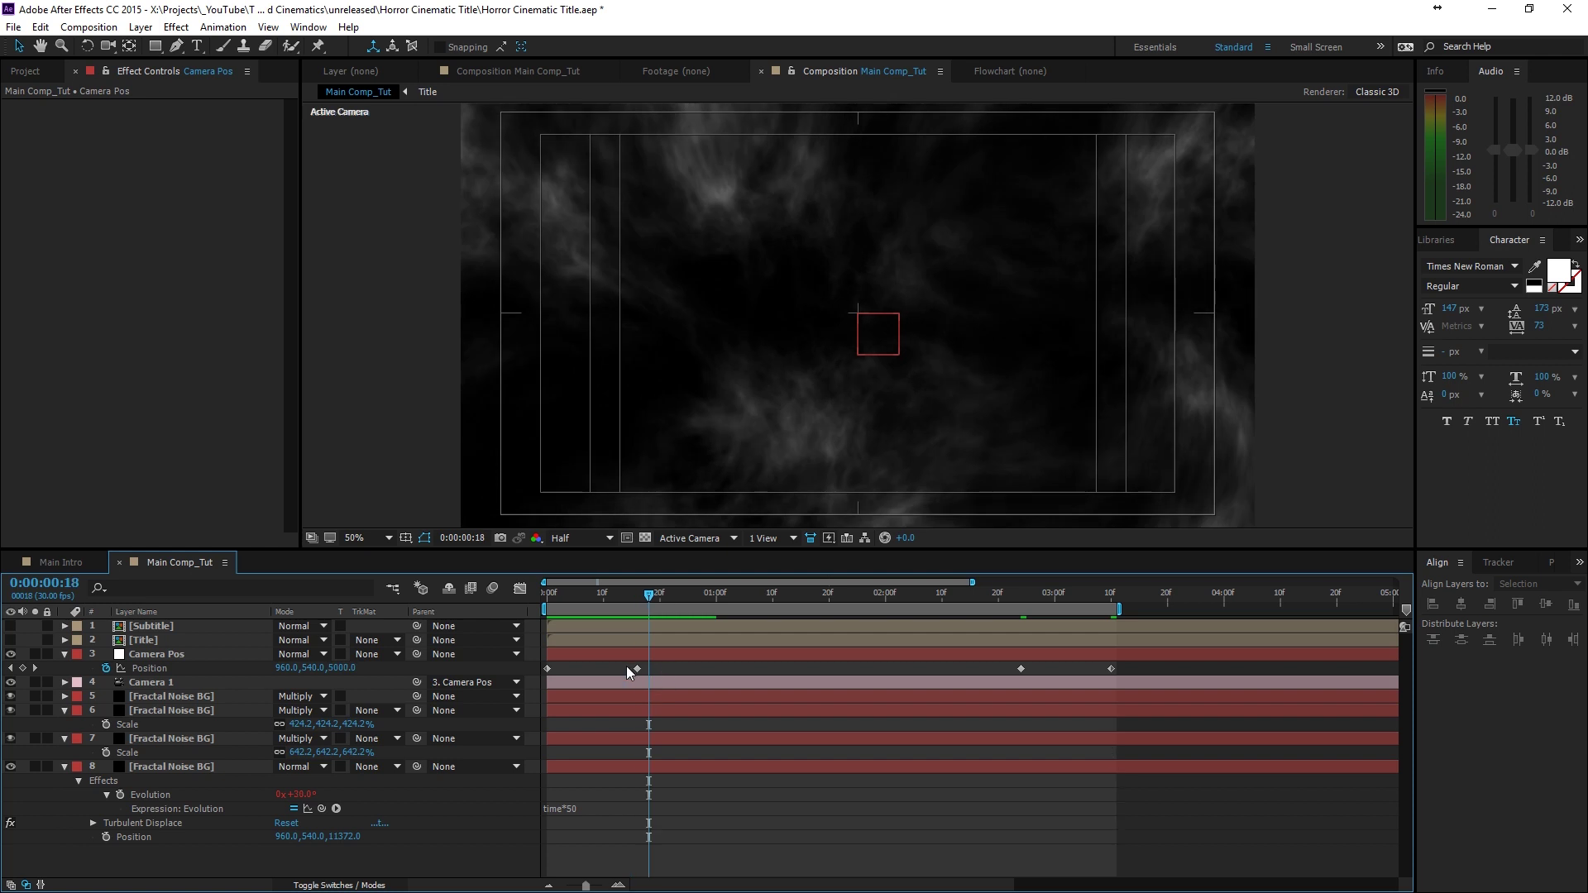
pyautogui.moveTo(627, 667); pyautogui.dragTo(1022, 663)
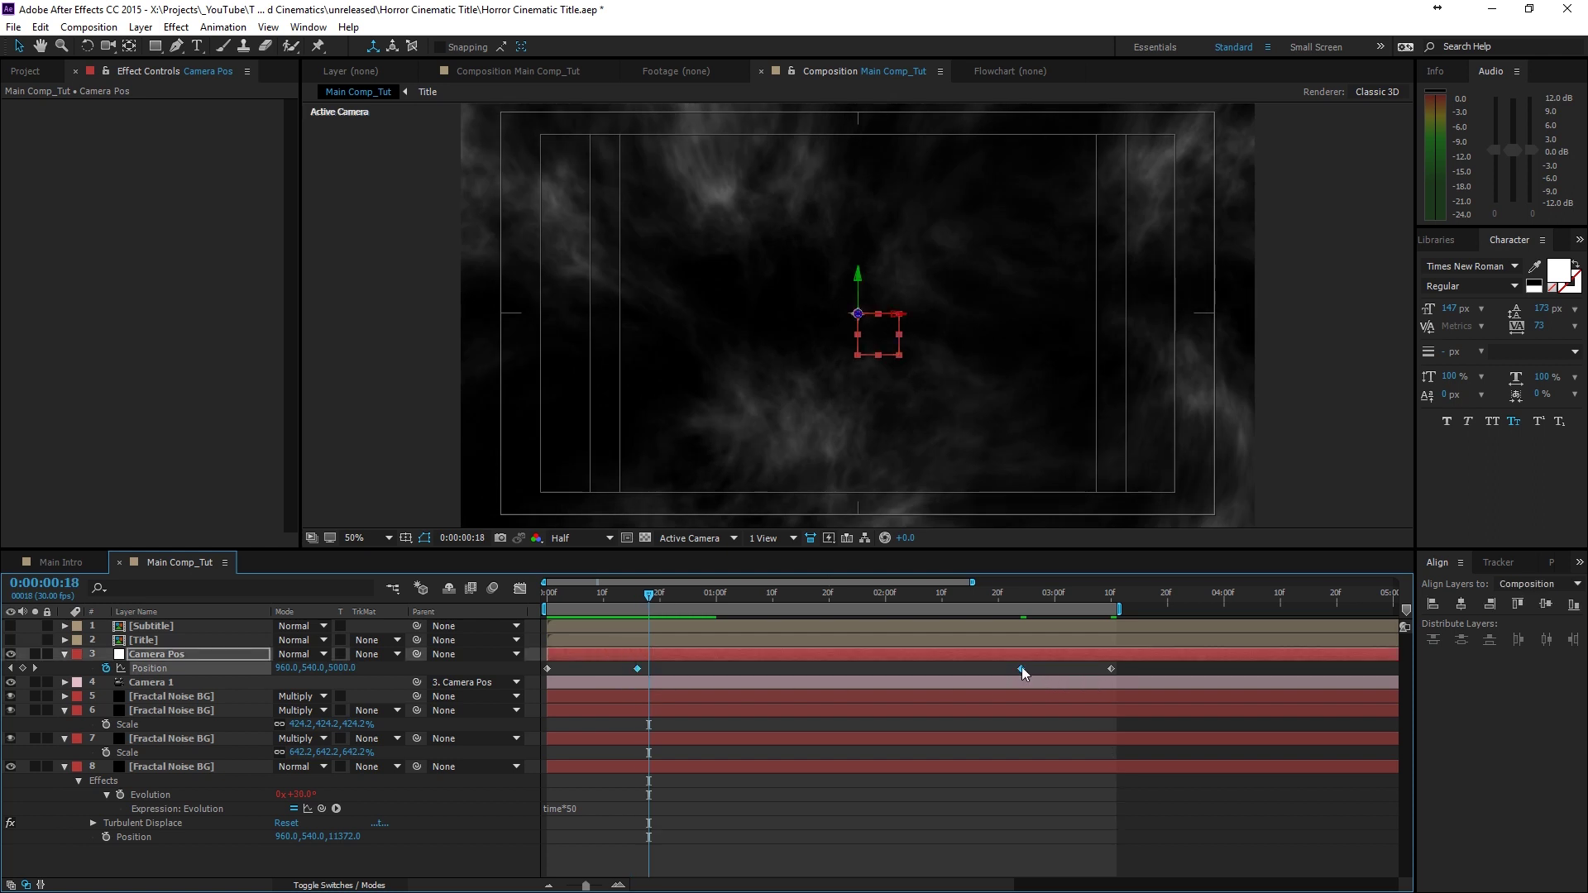
# - Apply Easy Ease to the selected middle Camera Pos keyframes
pyautogui.rightClick(1020, 667)
pyautogui.moveTo(1073, 871)
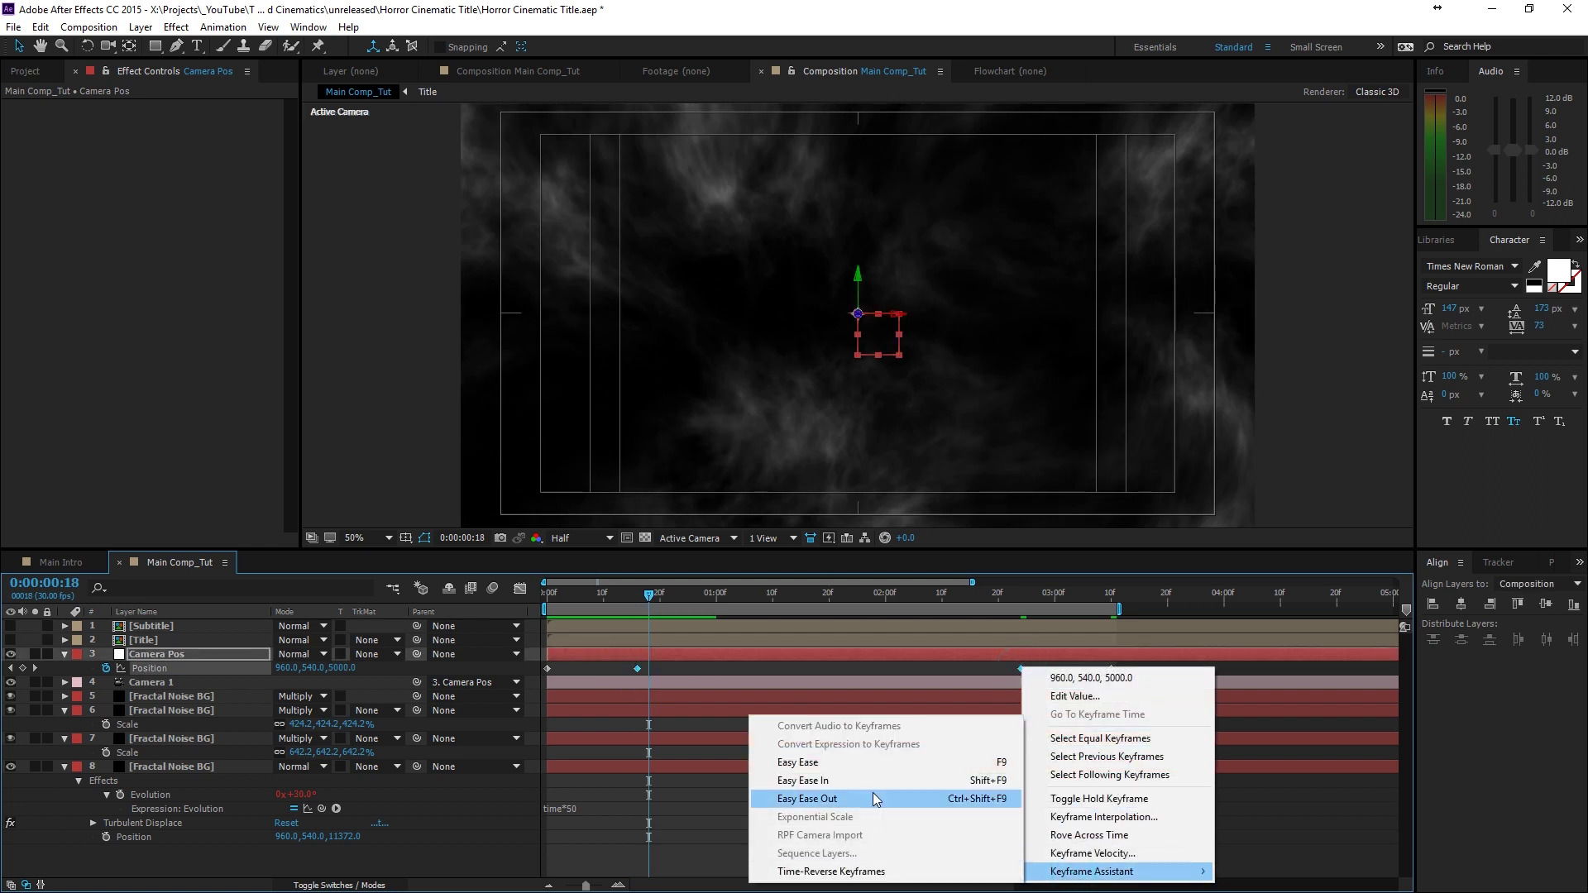
pyautogui.click(819, 761)
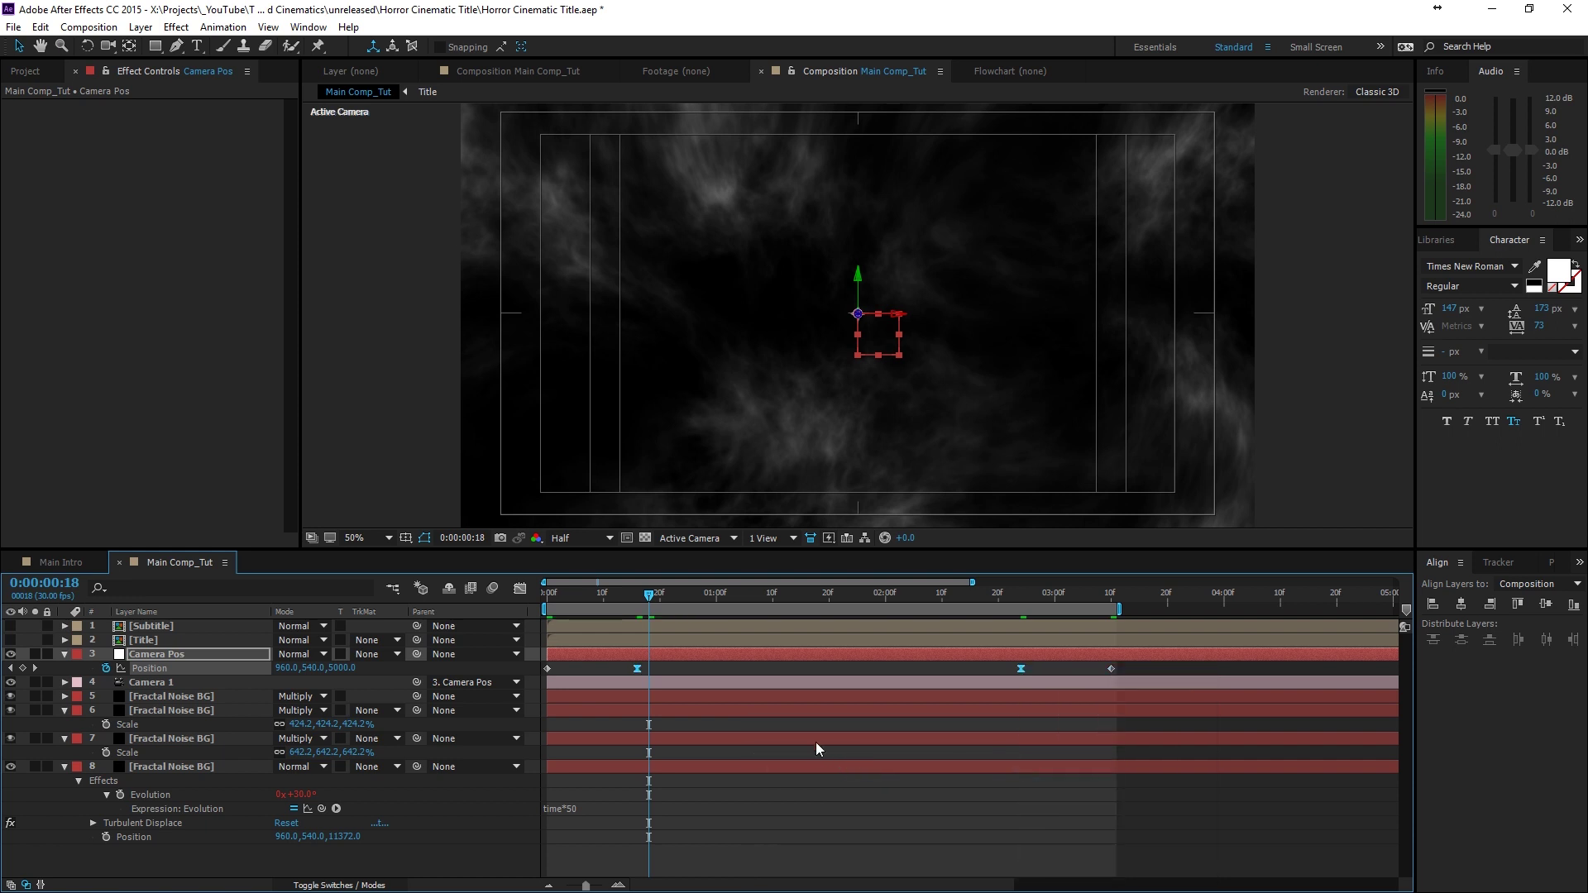
# - In the speed graph, reshape the first and last keyframe handles, increase influence into the left-hump keyframe, and preview
pyautogui.click(520, 588)
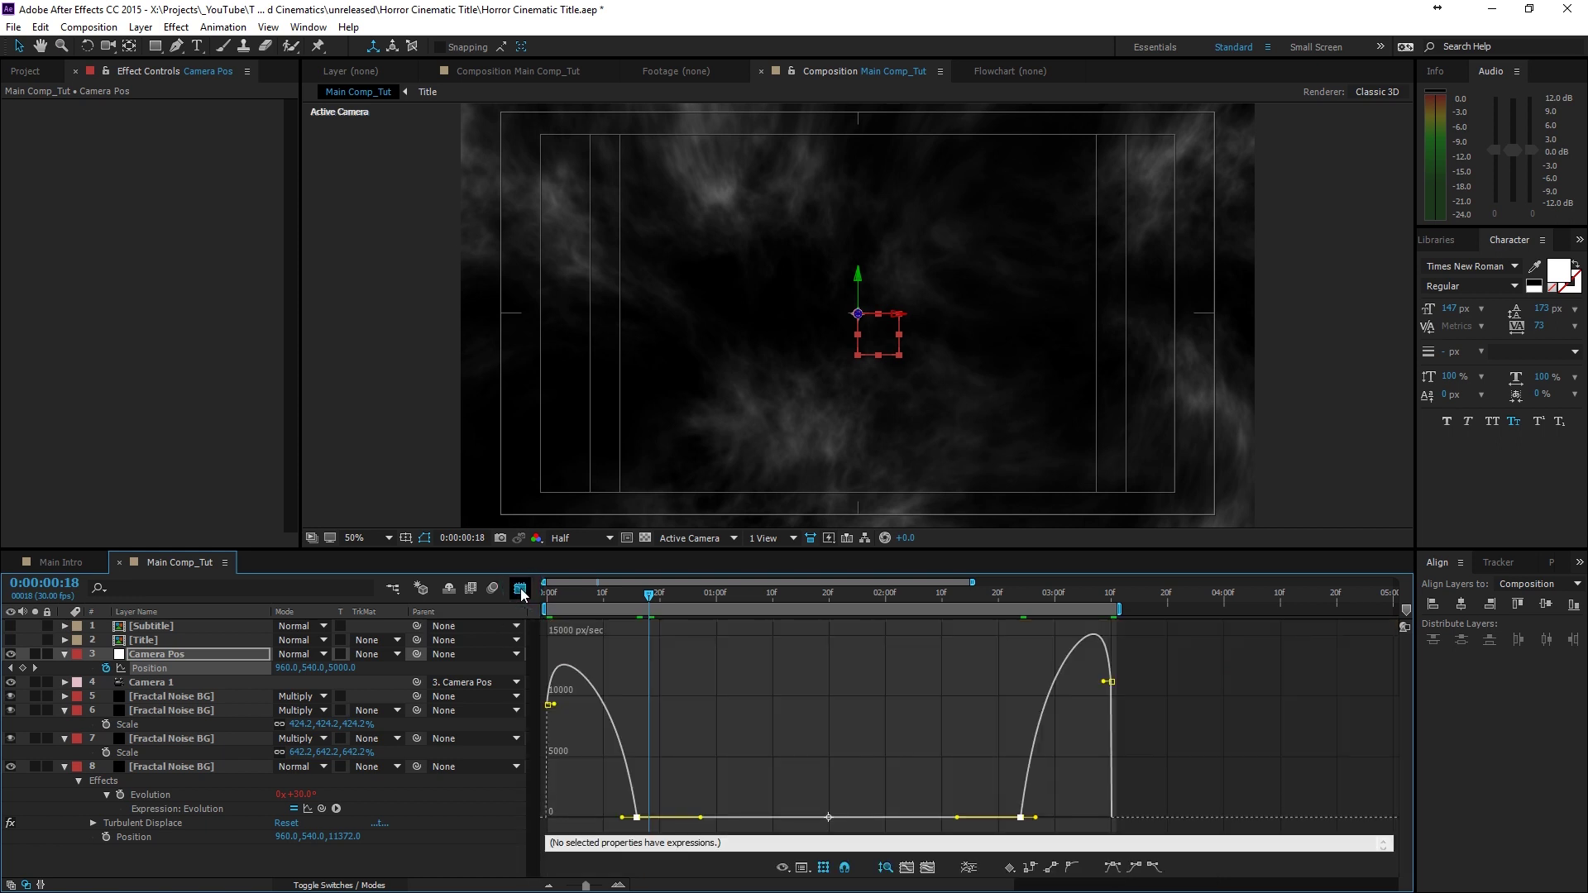
pyautogui.click(568, 691)
pyautogui.click(547, 705)
pyautogui.moveTo(554, 705); pyautogui.dragTo(550, 705)
pyautogui.click(1112, 683)
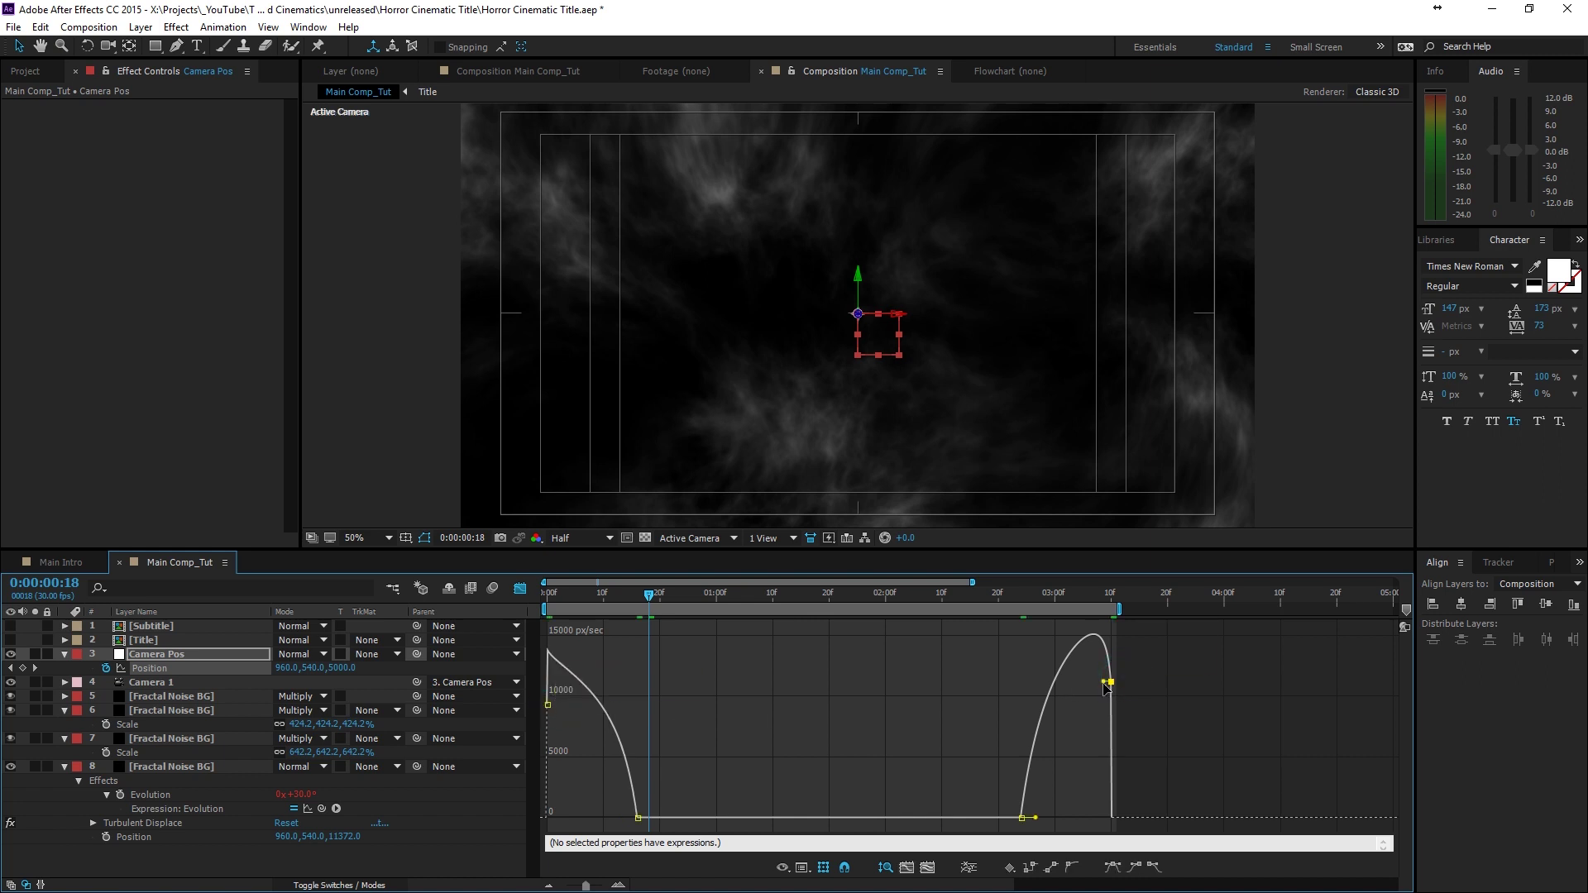
pyautogui.moveTo(1105, 683); pyautogui.dragTo(1106, 688)
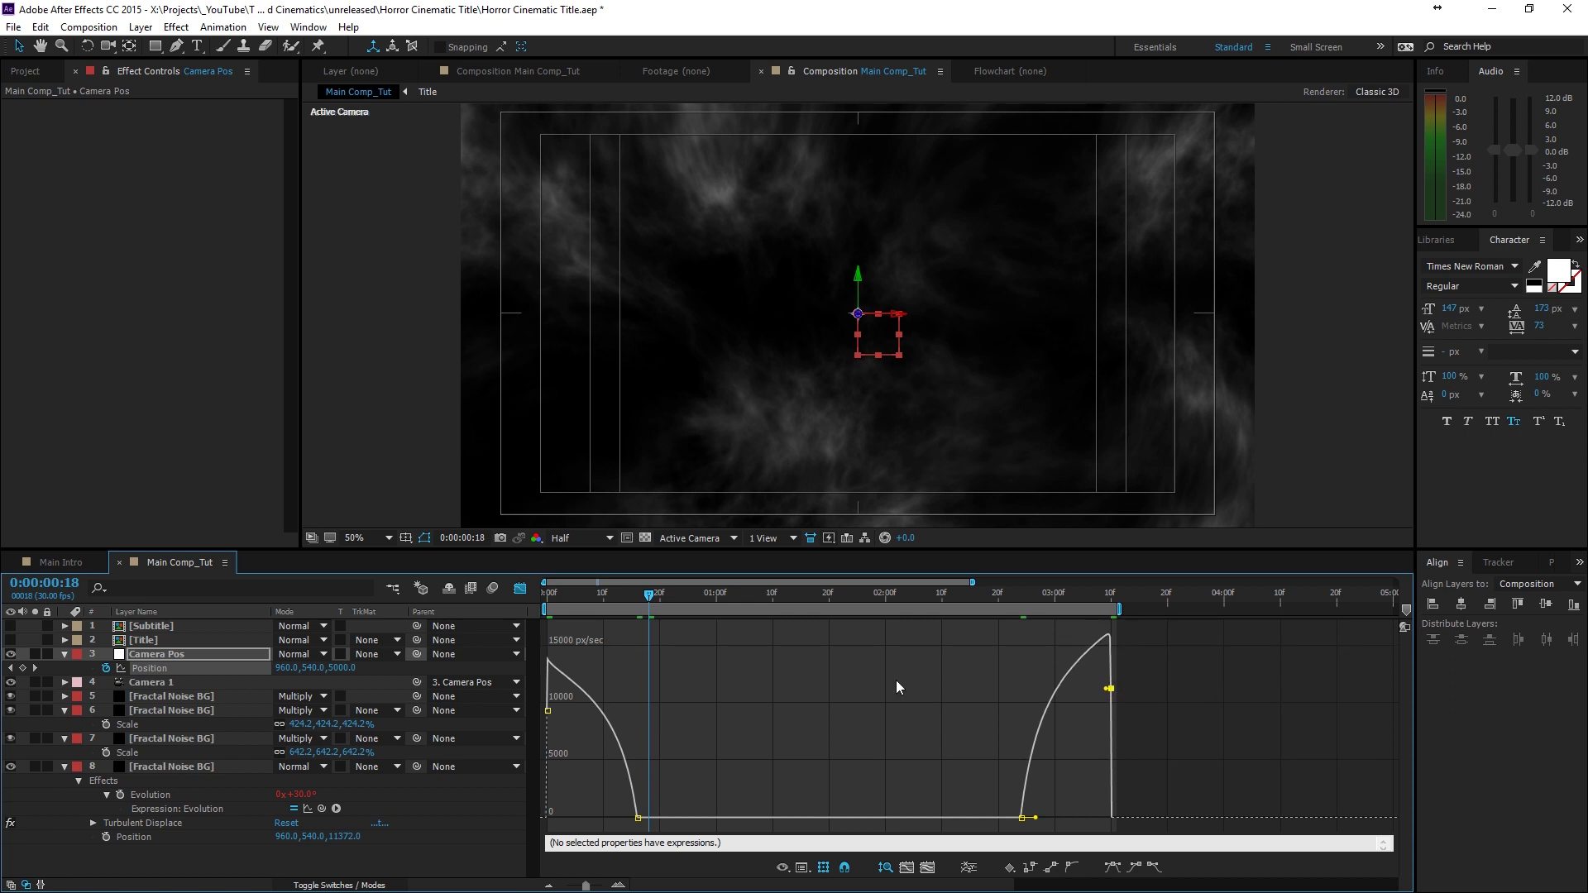
pyautogui.moveTo(691, 799); pyautogui.dragTo(565, 821)
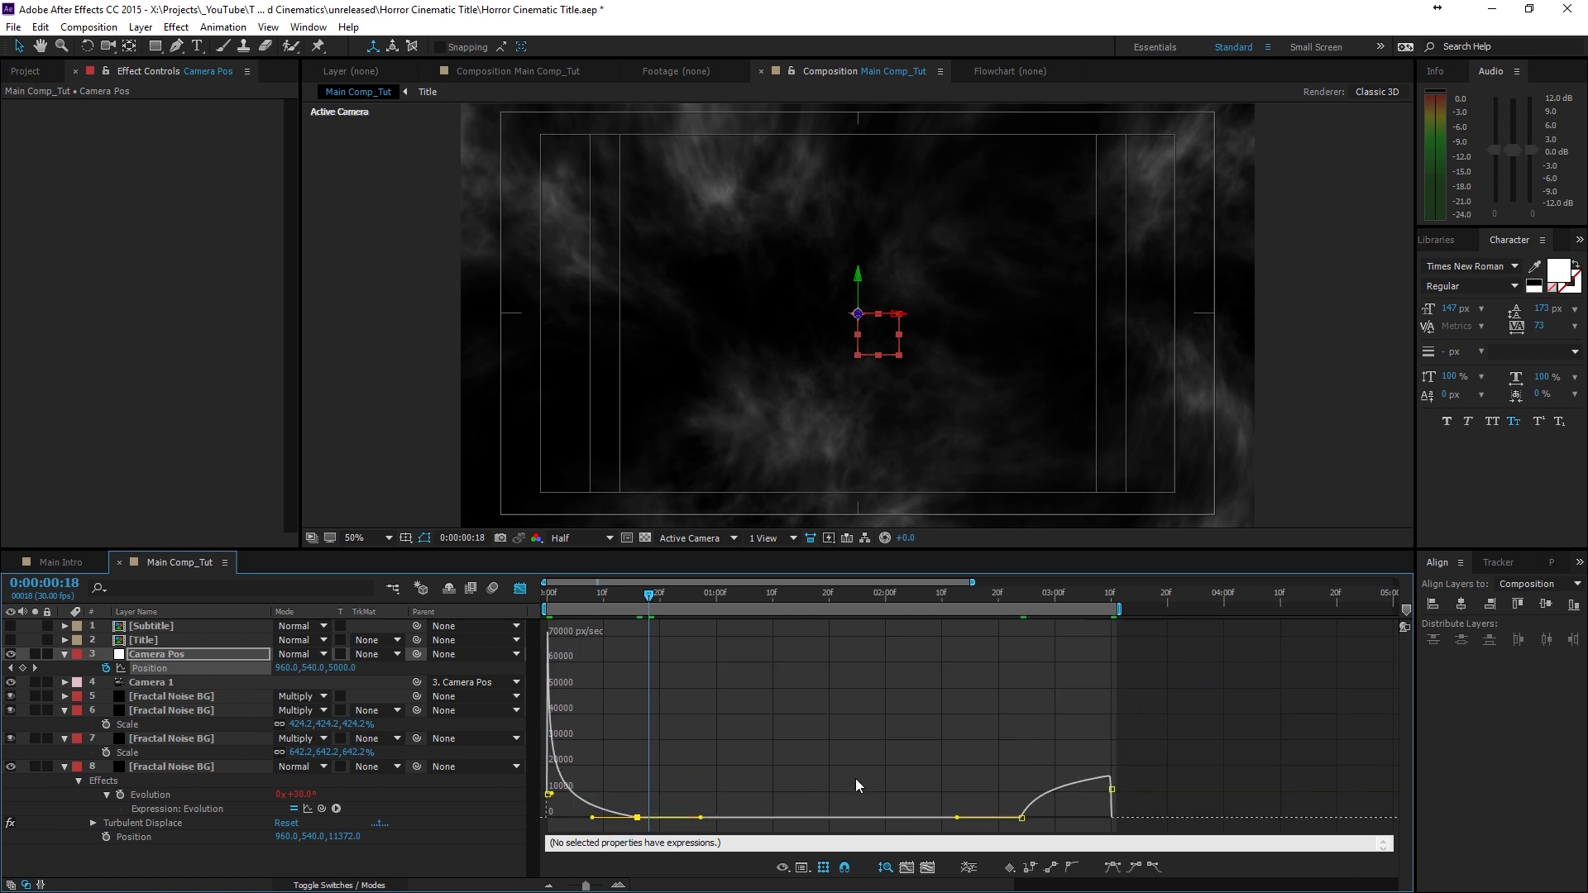
pyautogui.moveTo(924, 768); pyautogui.dragTo(1080, 819)
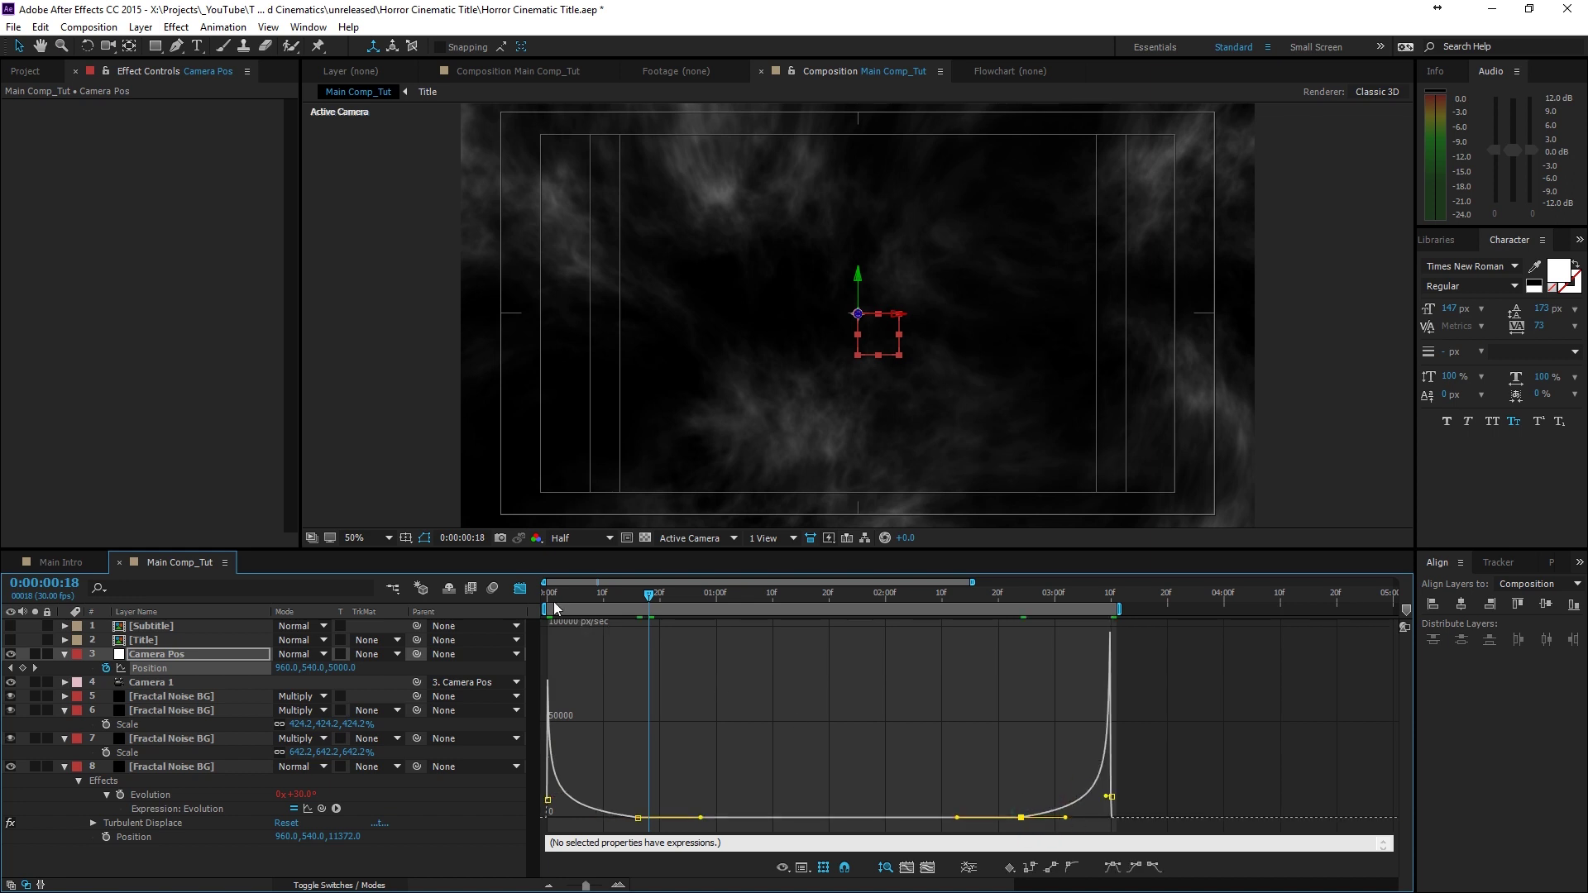
pyautogui.click(520, 588)
pyautogui.press('space')
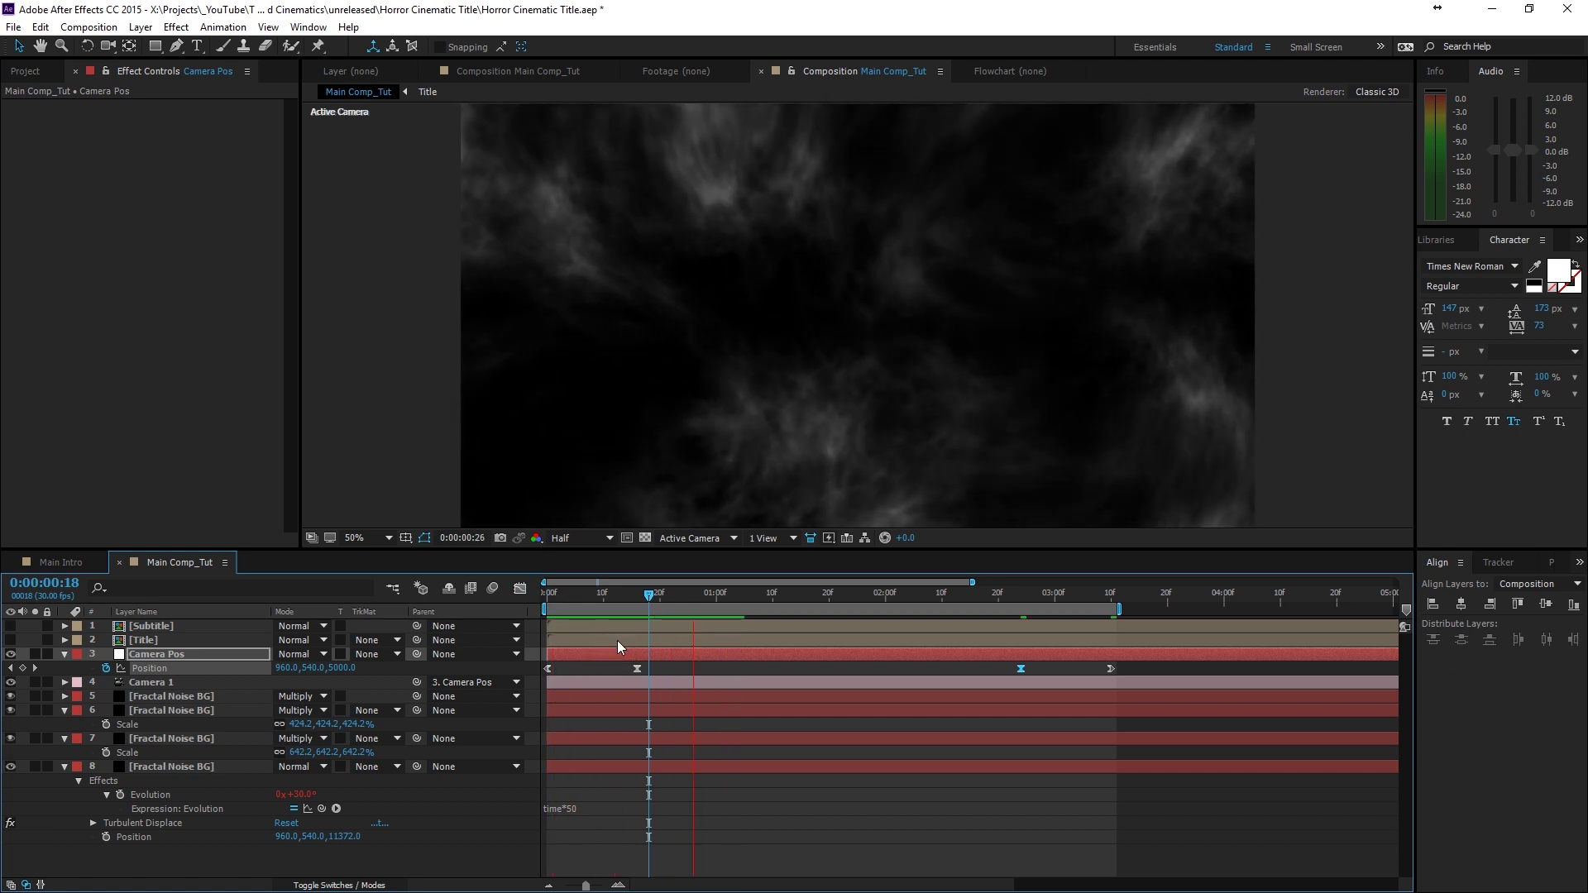
pyautogui.press('space')
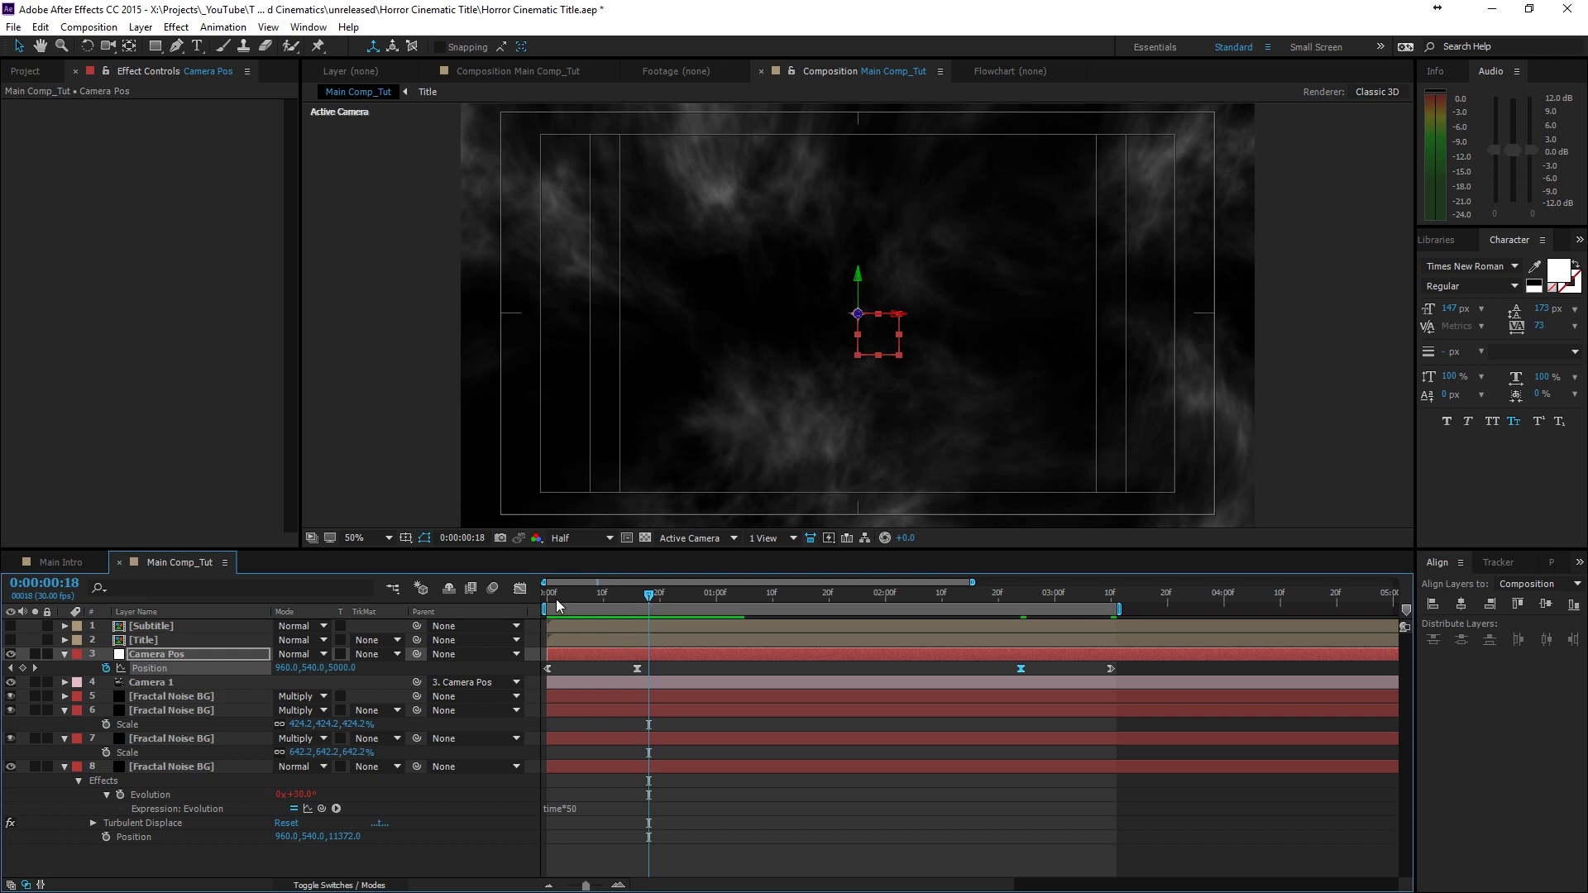
# - Adjust the second and third Position keyframes' easing, preview again, and return to the first frame
pyautogui.click(520, 588)
pyautogui.moveTo(686, 769); pyautogui.dragTo(607, 817)
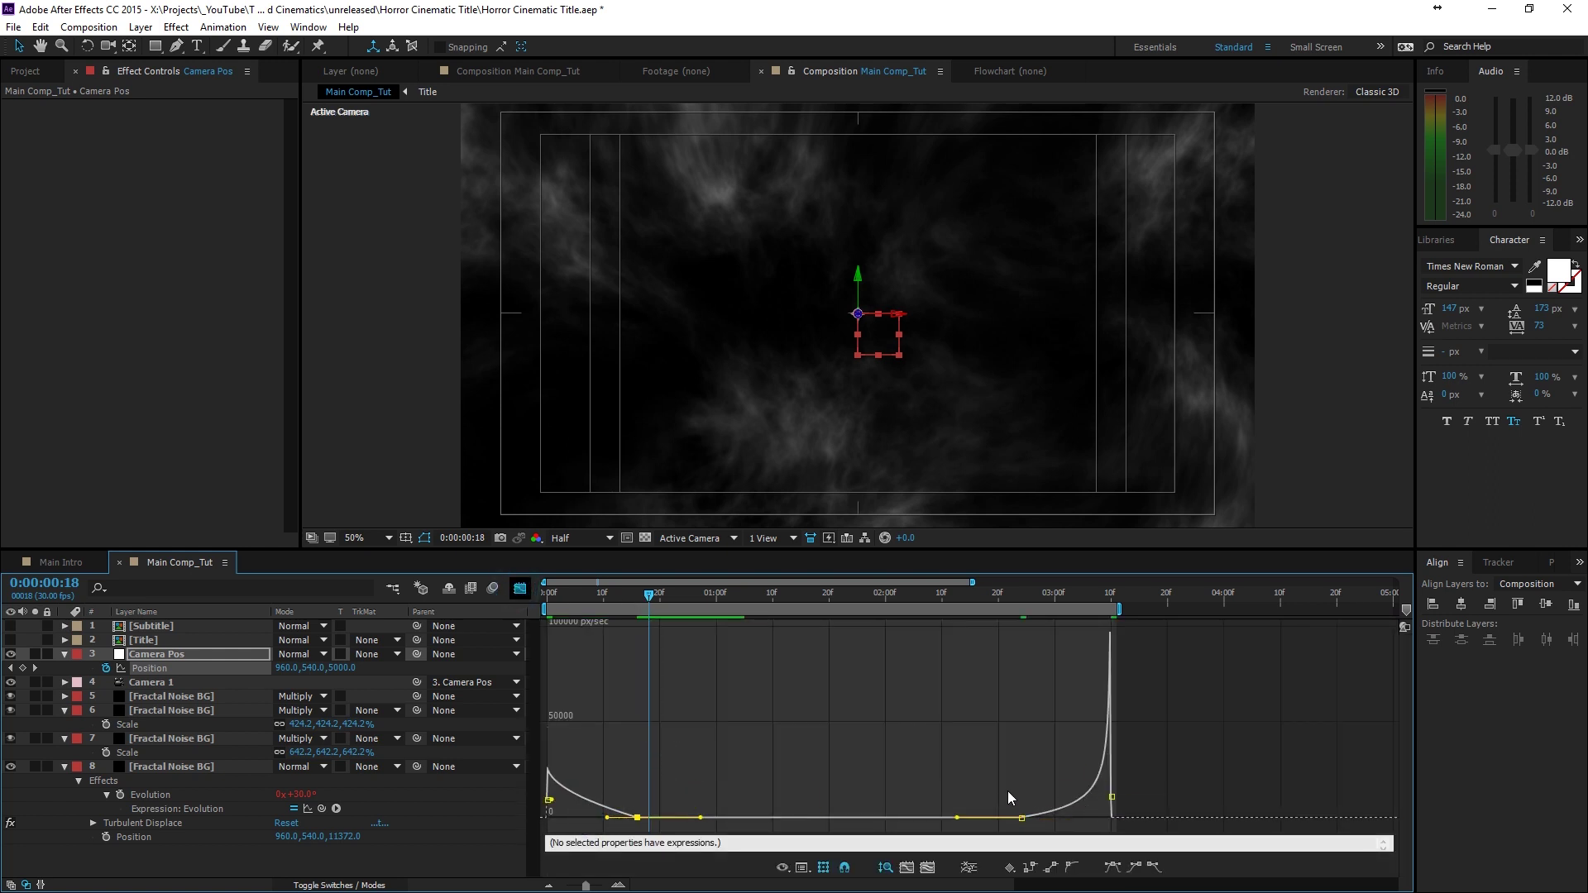
pyautogui.moveTo(1001, 794); pyautogui.dragTo(1051, 819)
pyautogui.click(519, 588)
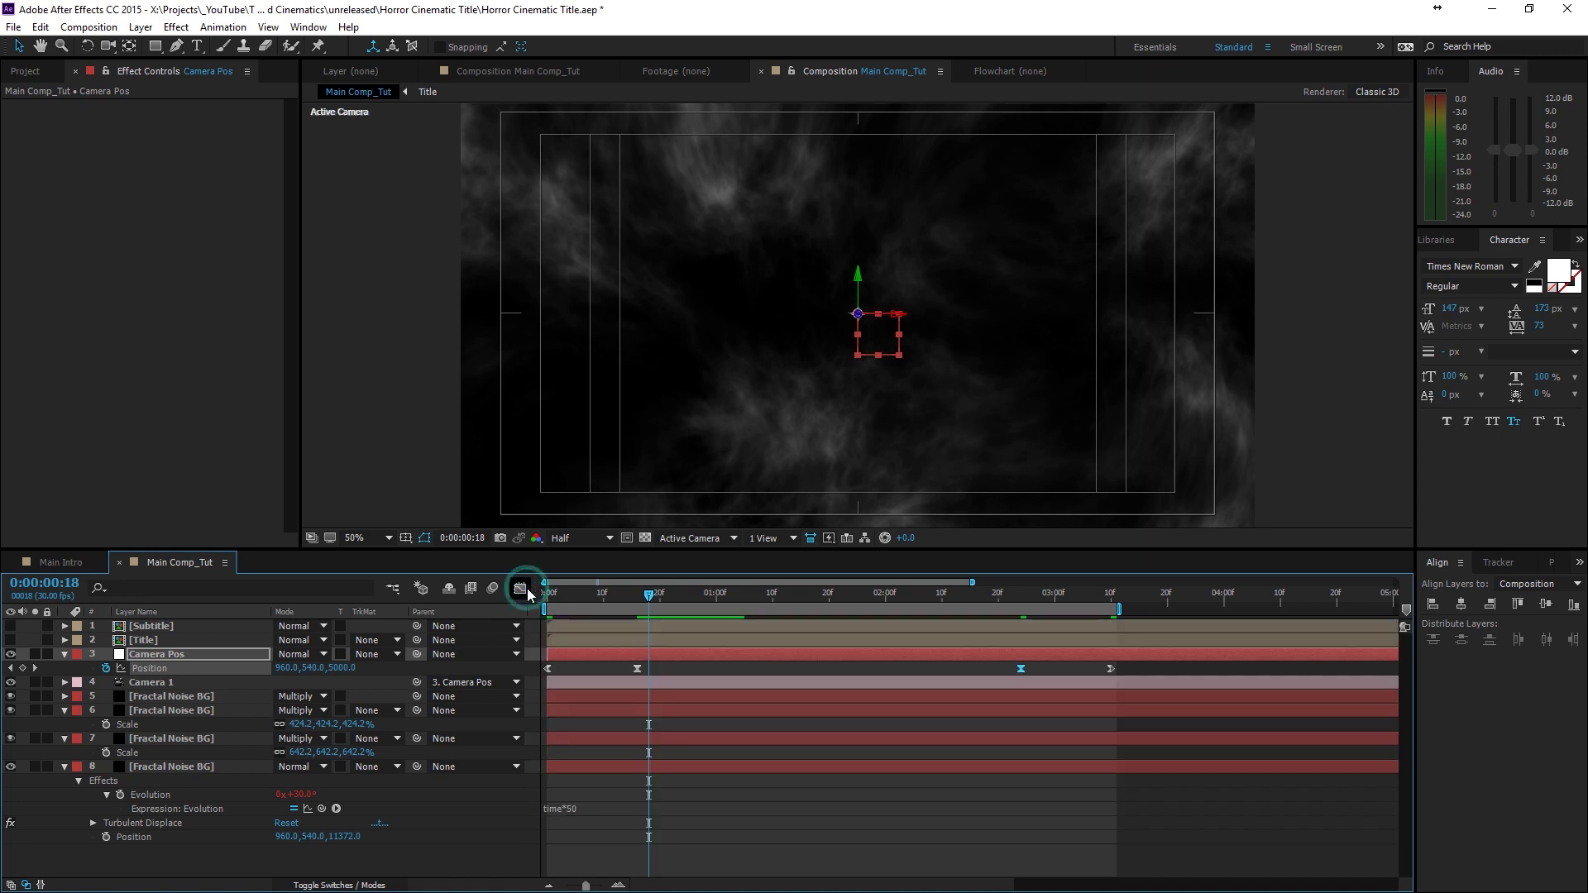
pyautogui.press('space')
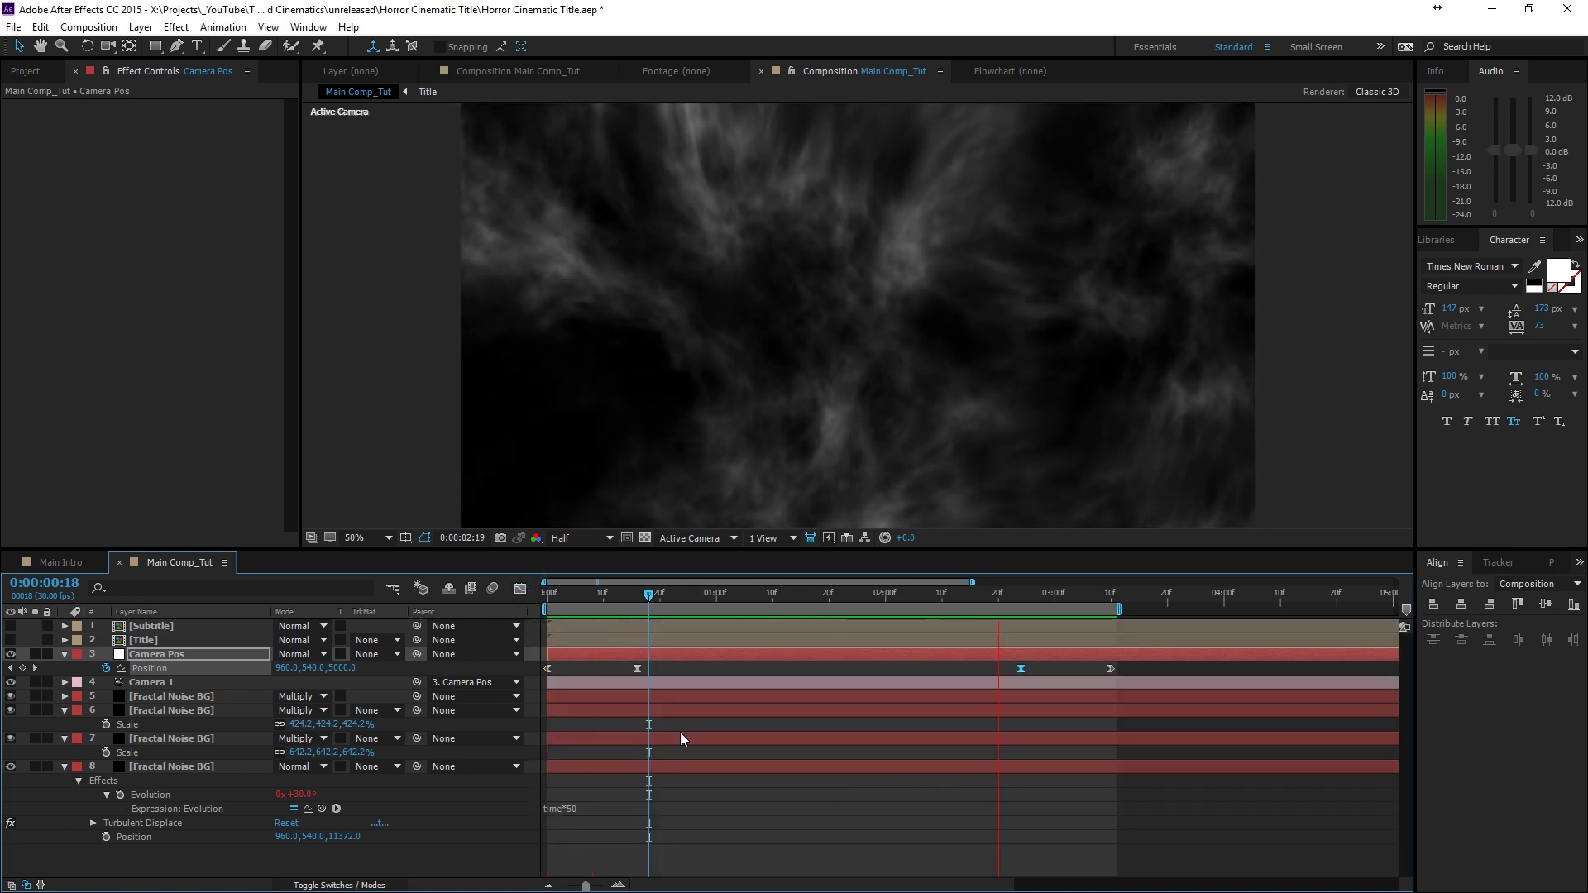
pyautogui.press('space')
pyautogui.moveTo(727, 593); pyautogui.dragTo(581, 610)
# - Duplicate Fractal Noise BG layer 6 and push the copy back to Z position about 7489
pyautogui.click(171, 697)
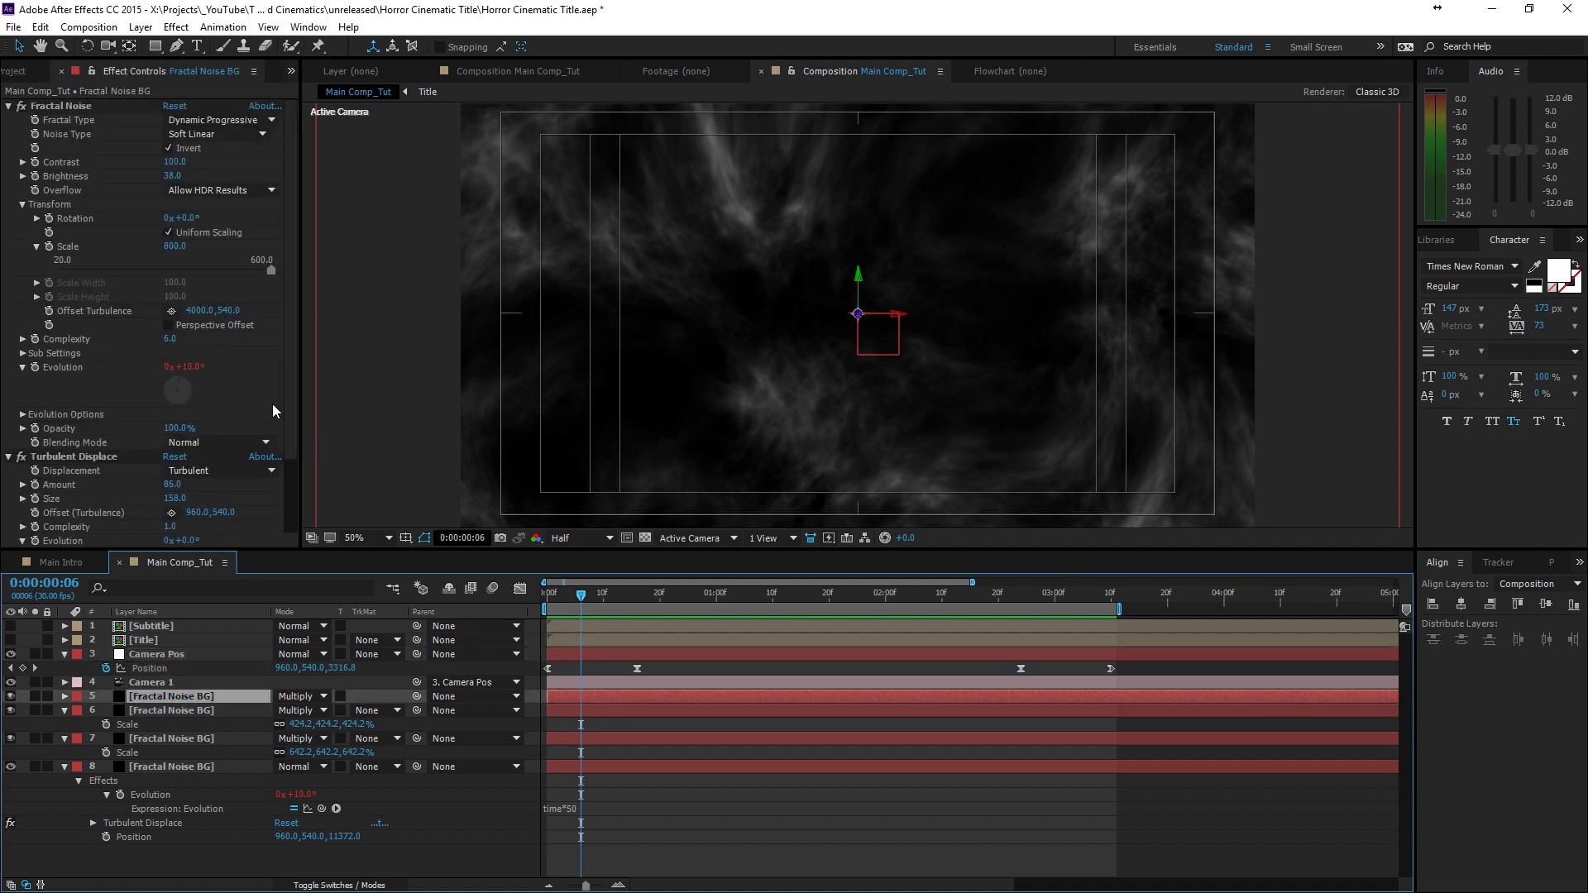
pyautogui.click(164, 708)
pyautogui.hotkey('ctrl', 'd')
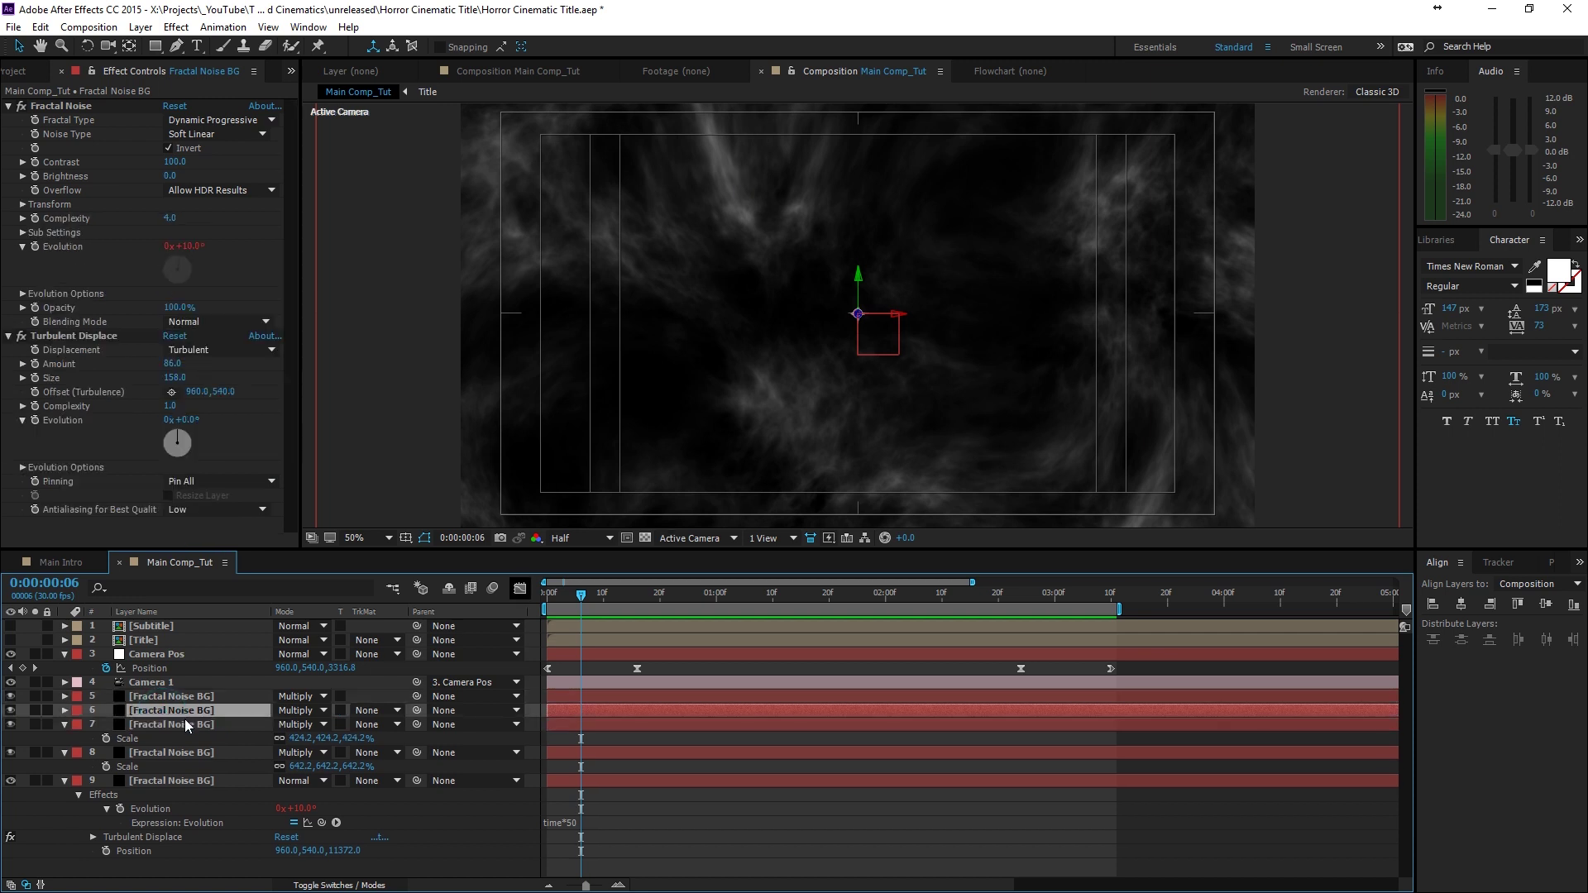
pyautogui.press('p')
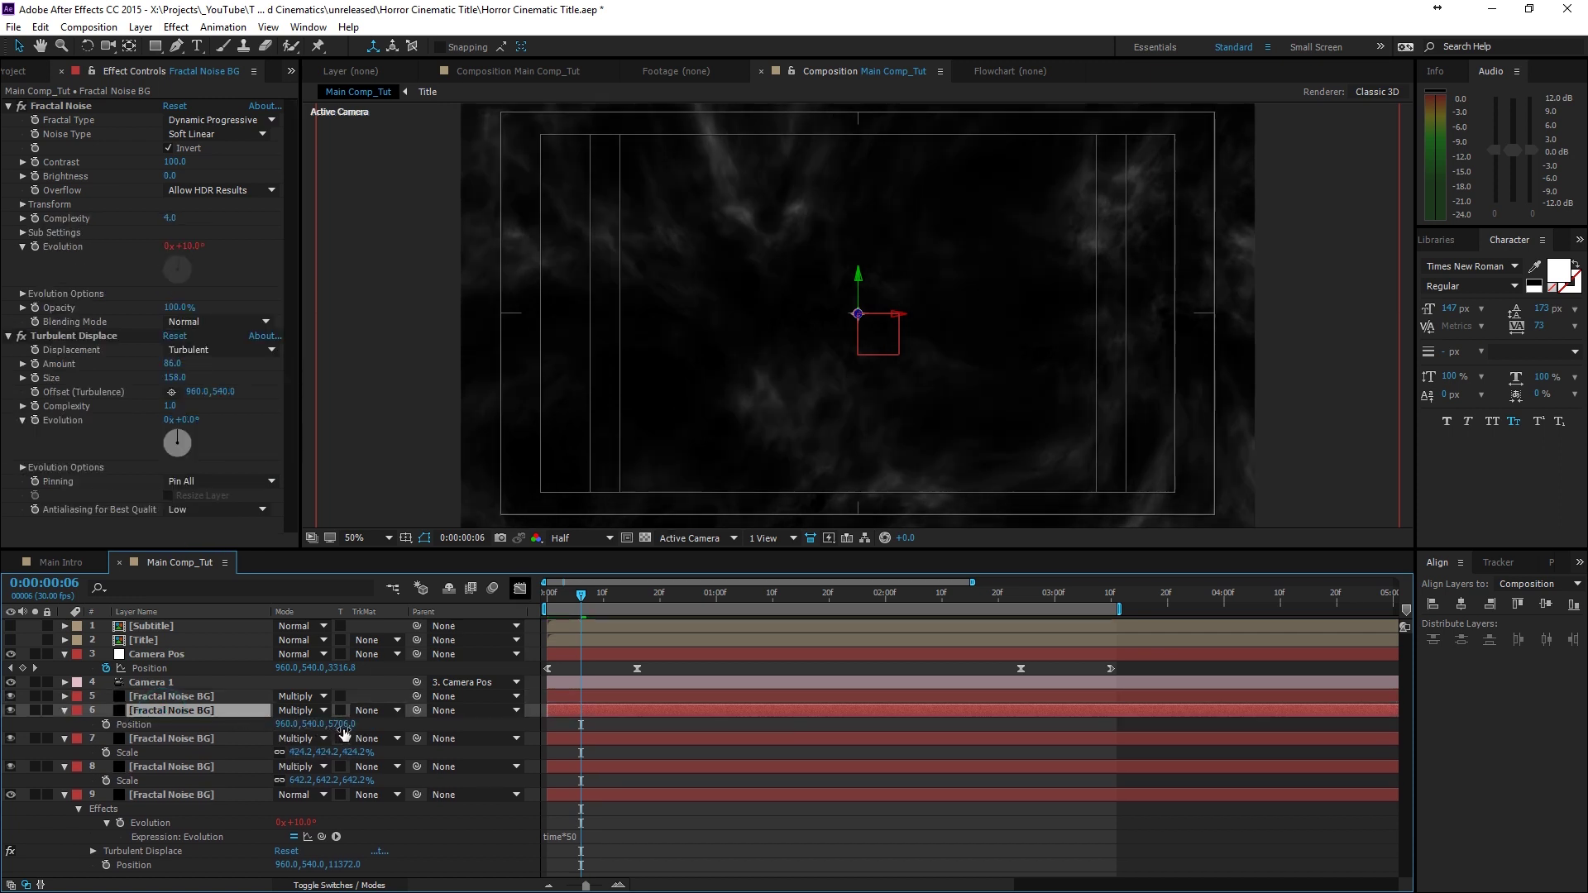
pyautogui.moveTo(350, 727); pyautogui.dragTo(418, 734)
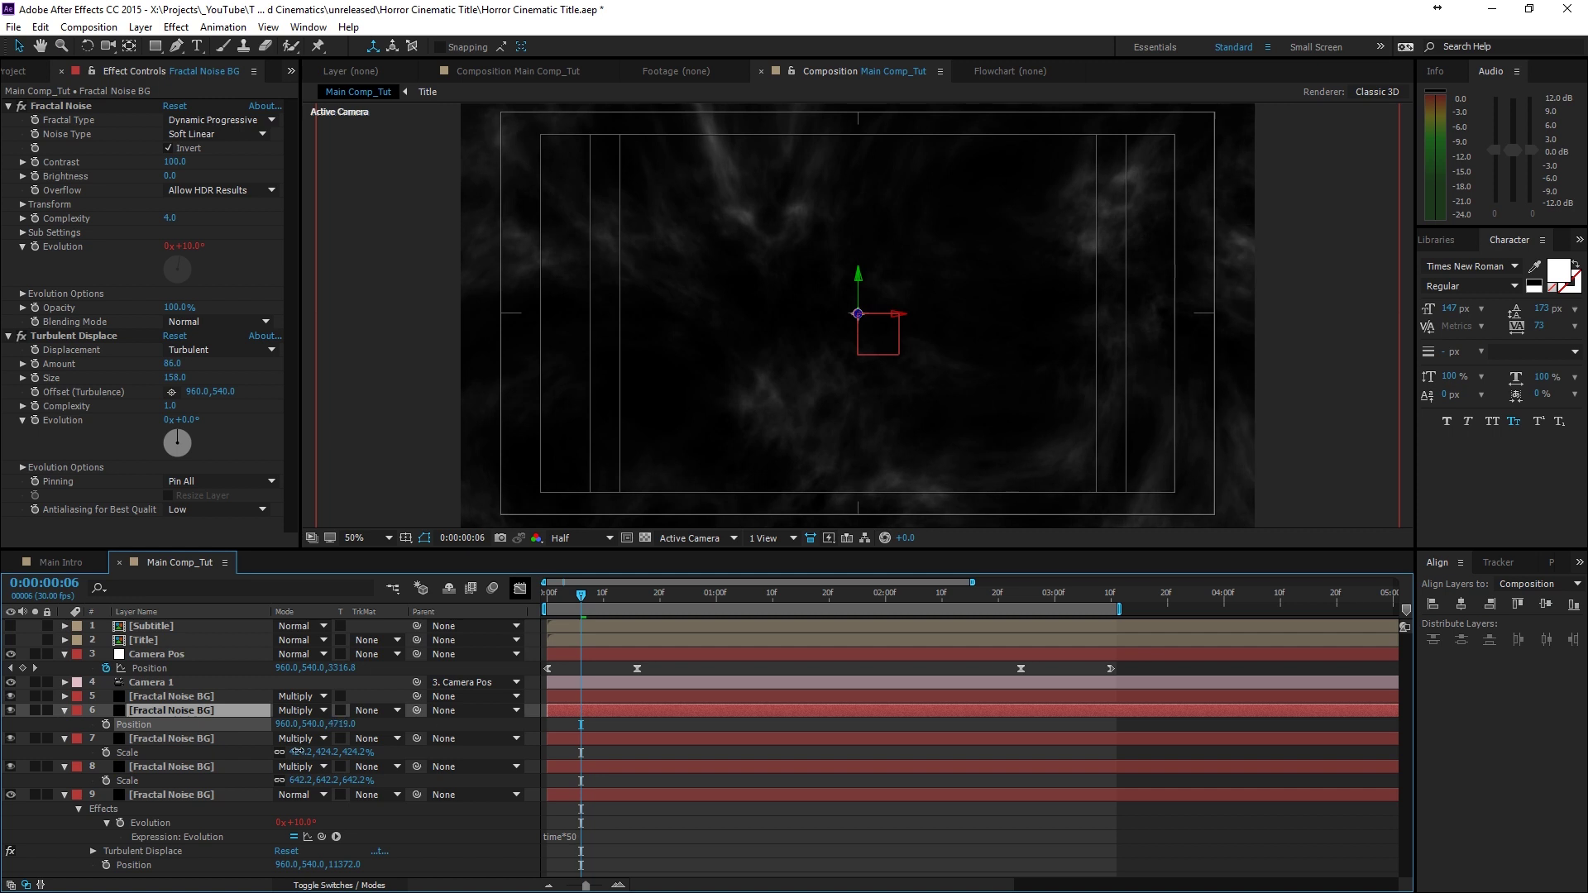
pyautogui.moveTo(295, 751); pyautogui.dragTo(713, 716)
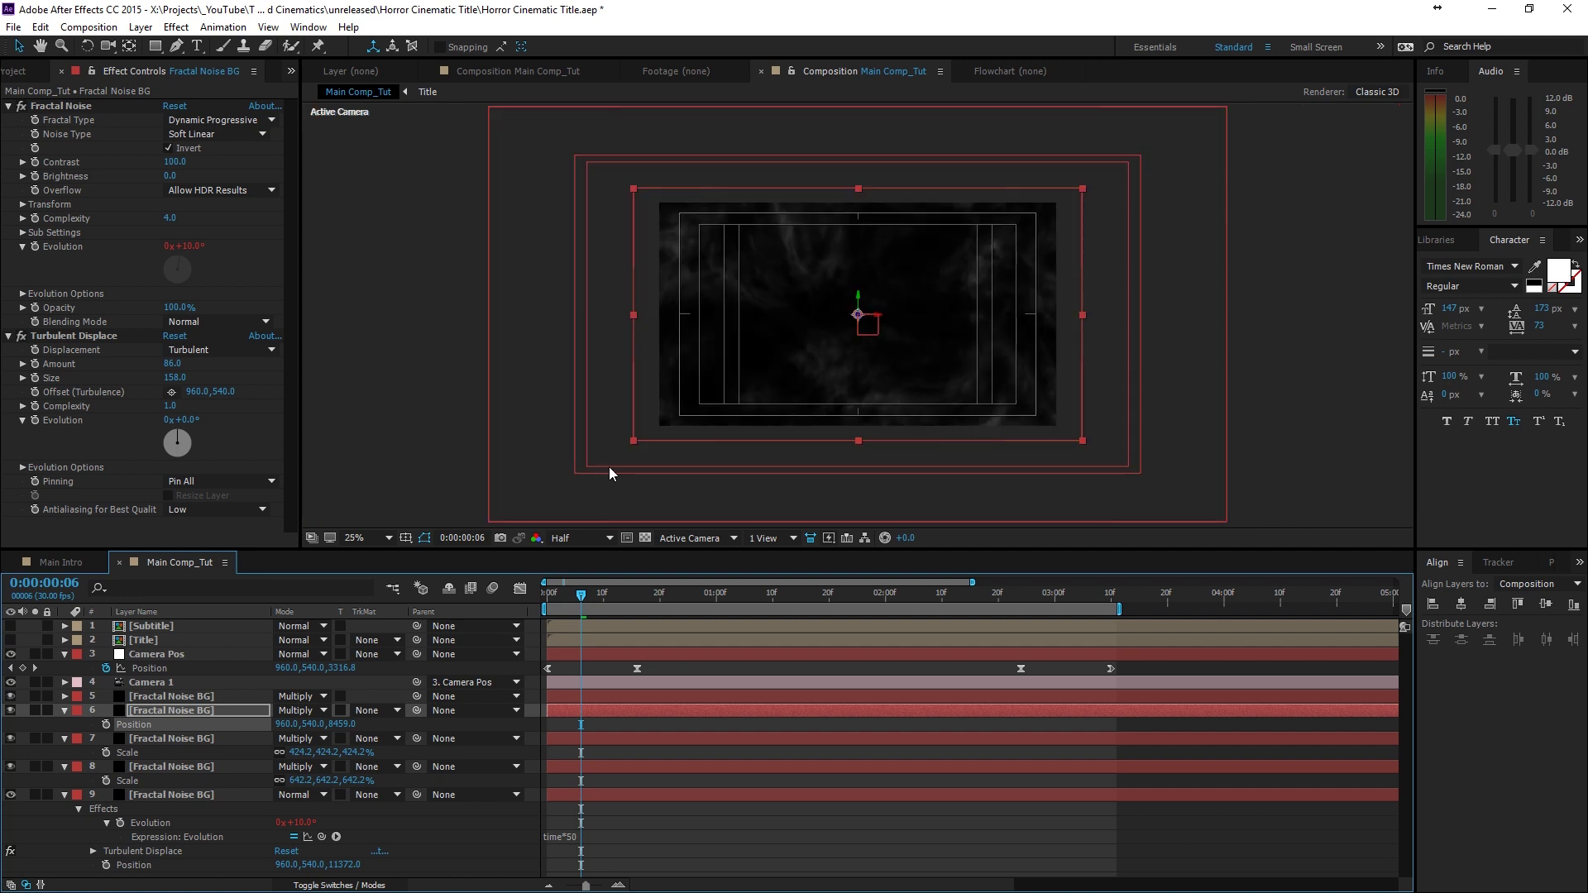
# - Scale the noise layer up past the camera frame edges, checking coverage at frame 20
pyautogui.moveTo(633, 443); pyautogui.dragTo(592, 476)
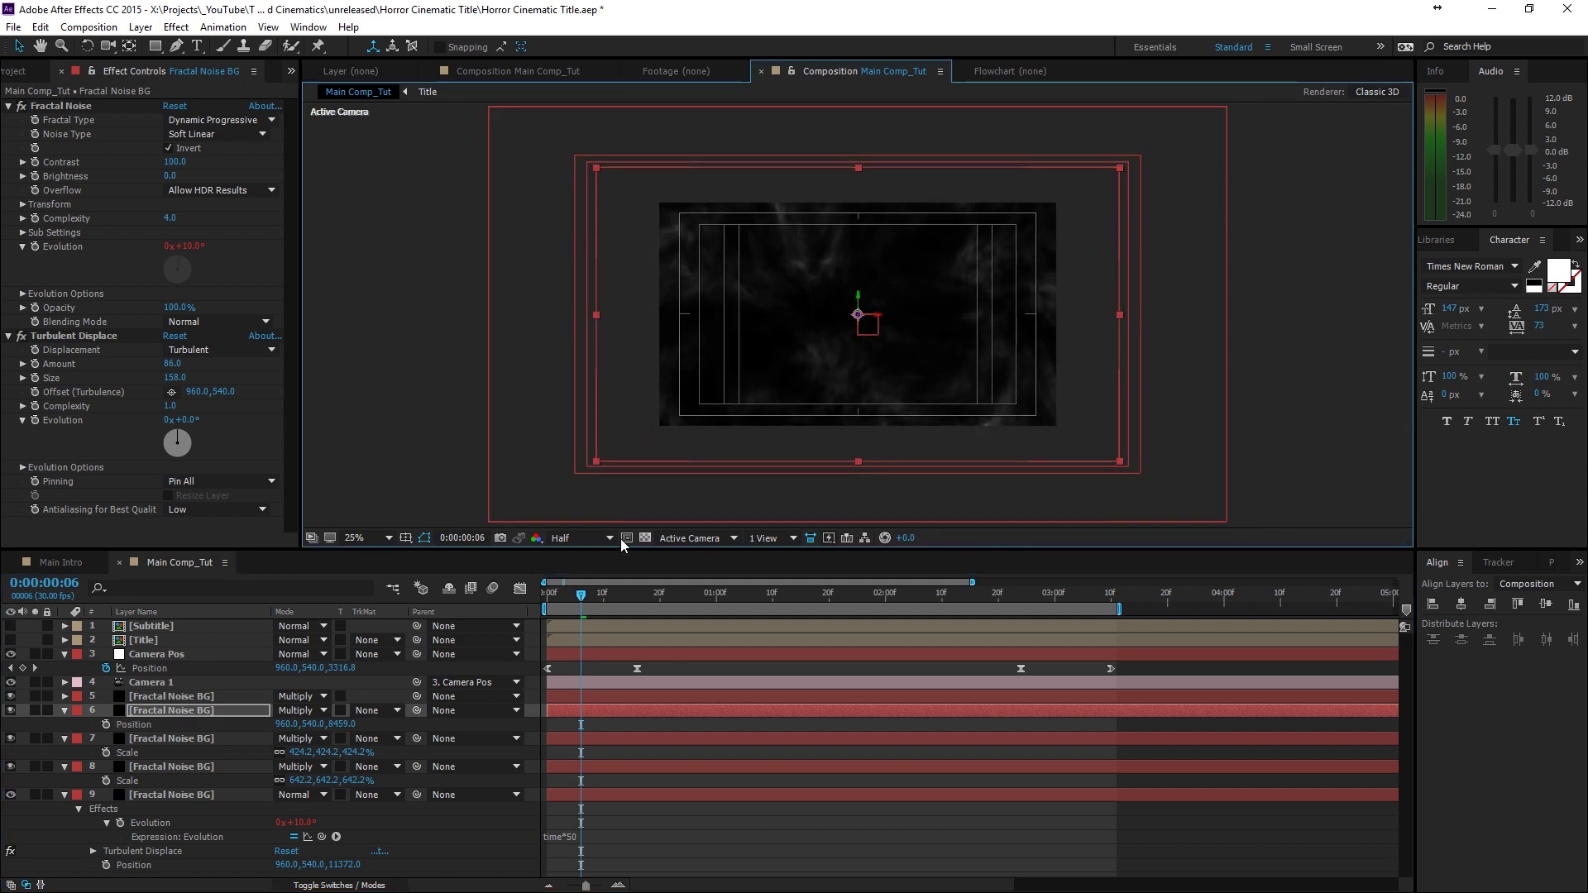
pyautogui.moveTo(603, 603); pyautogui.dragTo(508, 593)
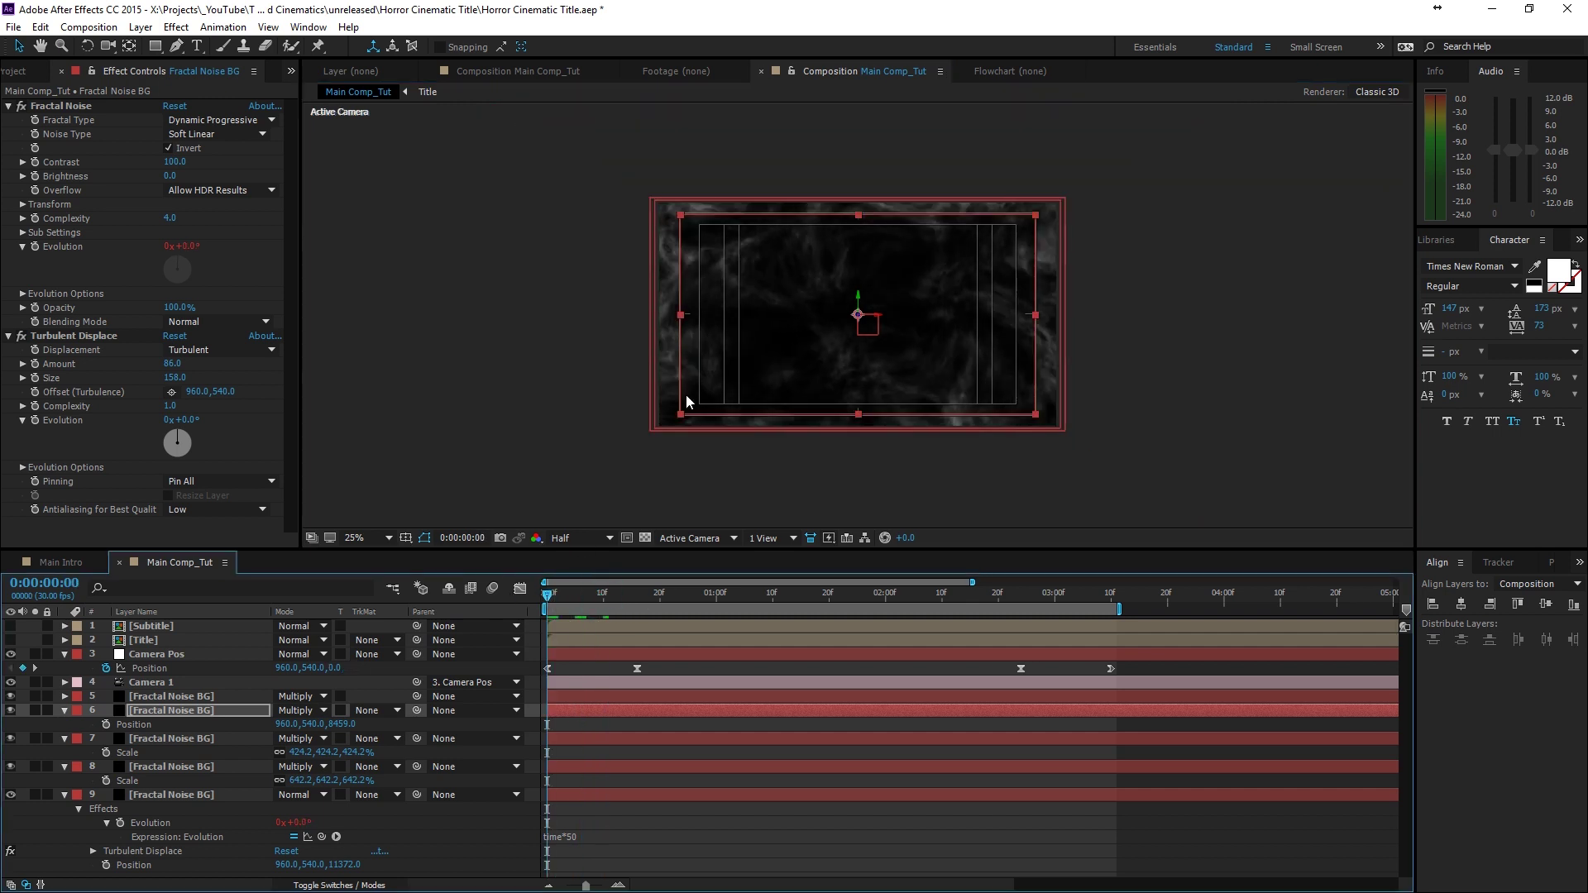
pyautogui.moveTo(679, 414); pyautogui.dragTo(649, 432)
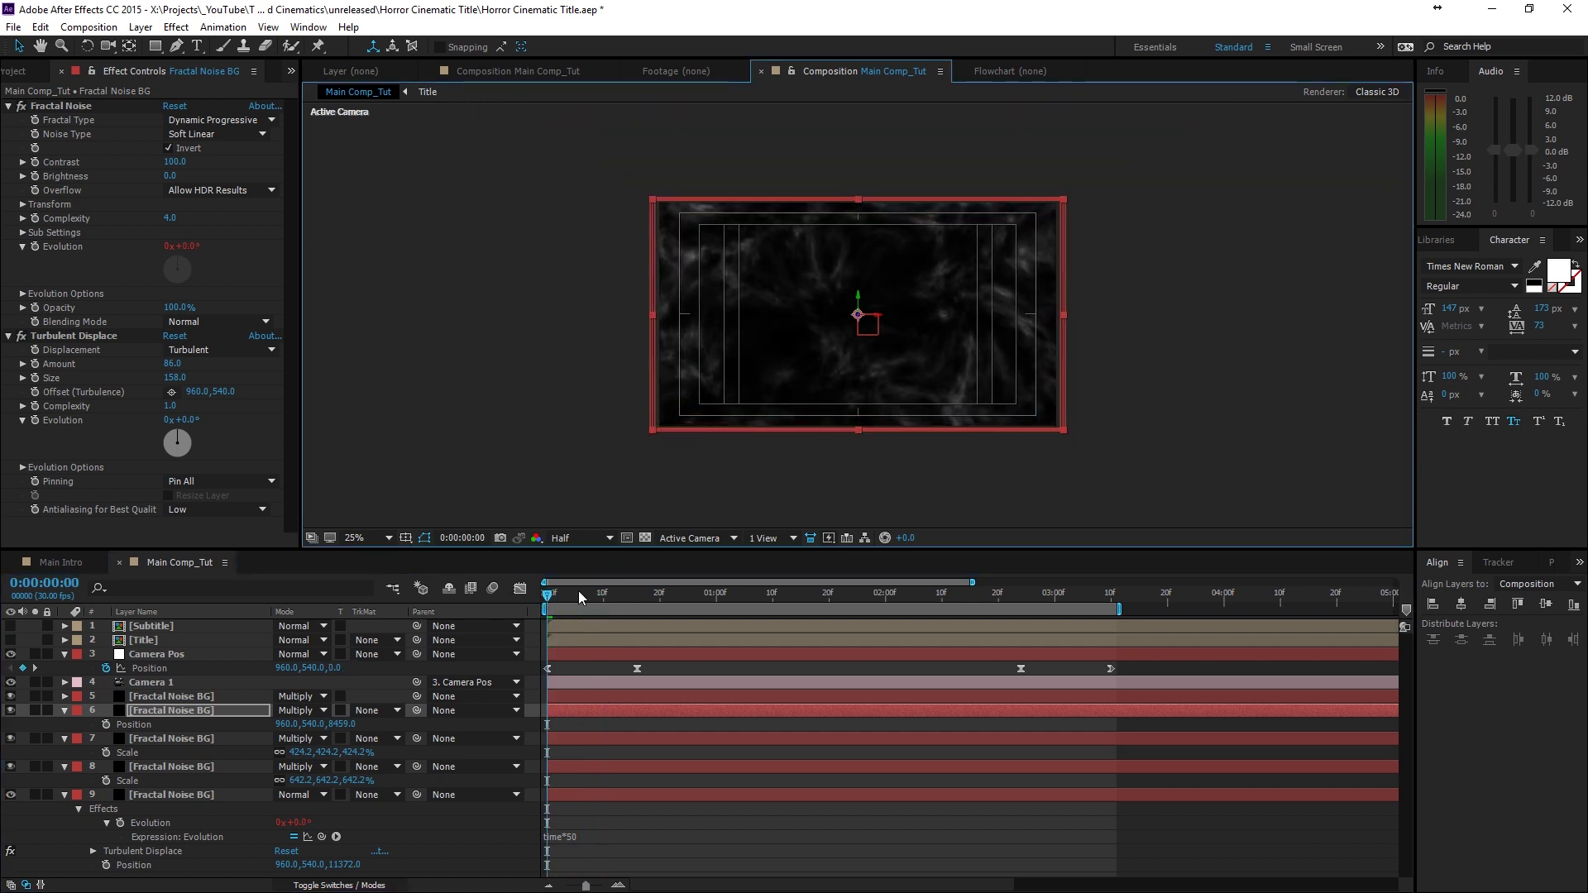
pyautogui.moveTo(578, 591); pyautogui.dragTo(659, 593)
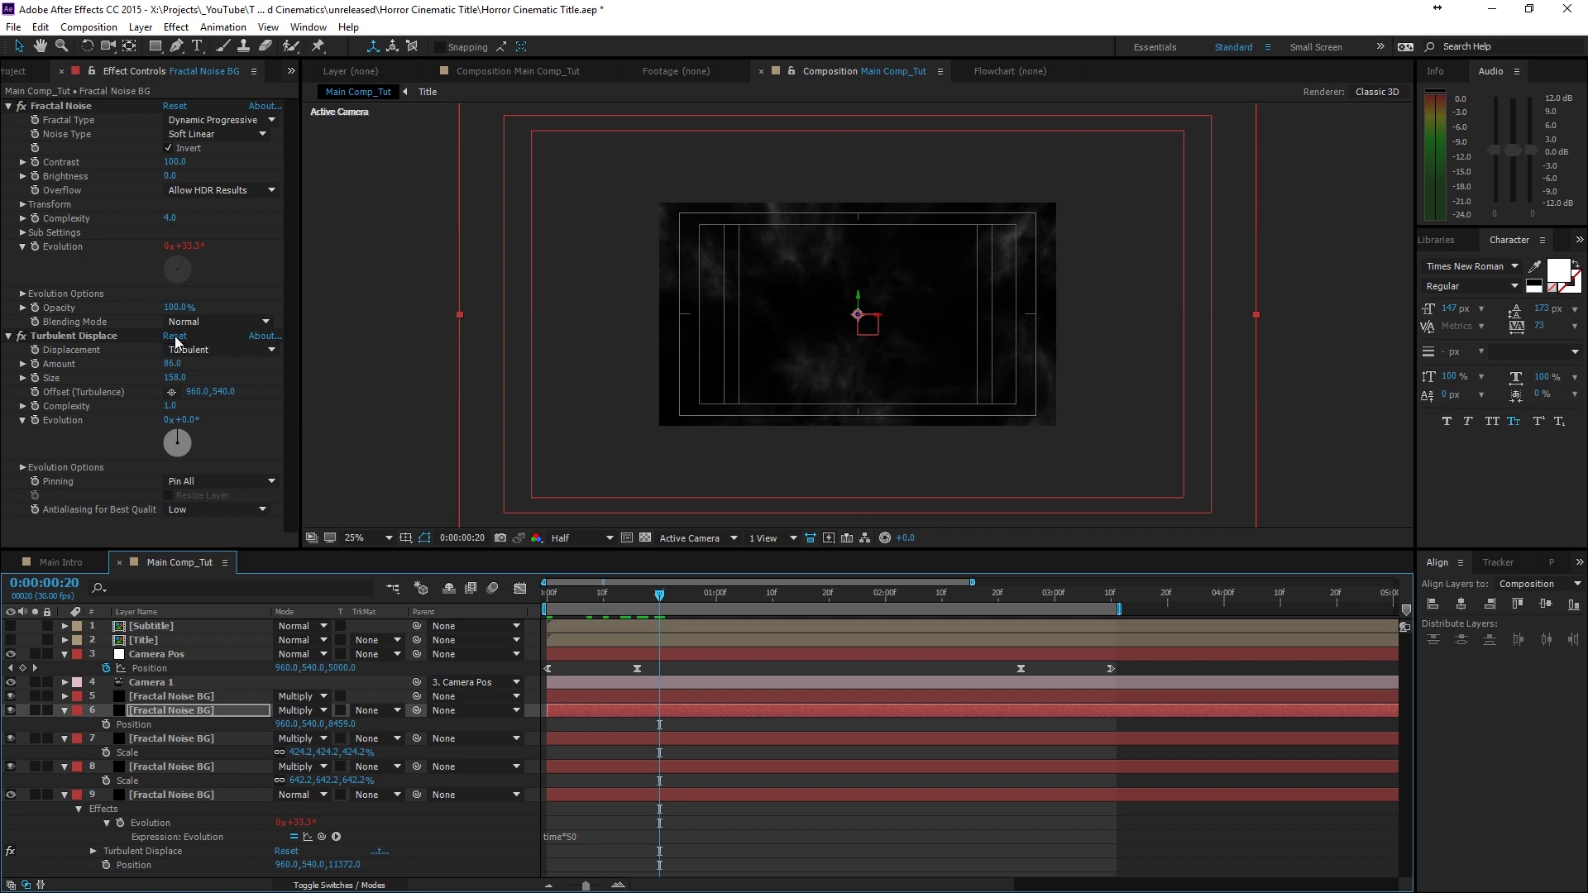
# - Rotate the Fractal Noise patterns to 150° and layer 8's to 156°, then preview
pyautogui.press('w')
pyautogui.click(23, 206)
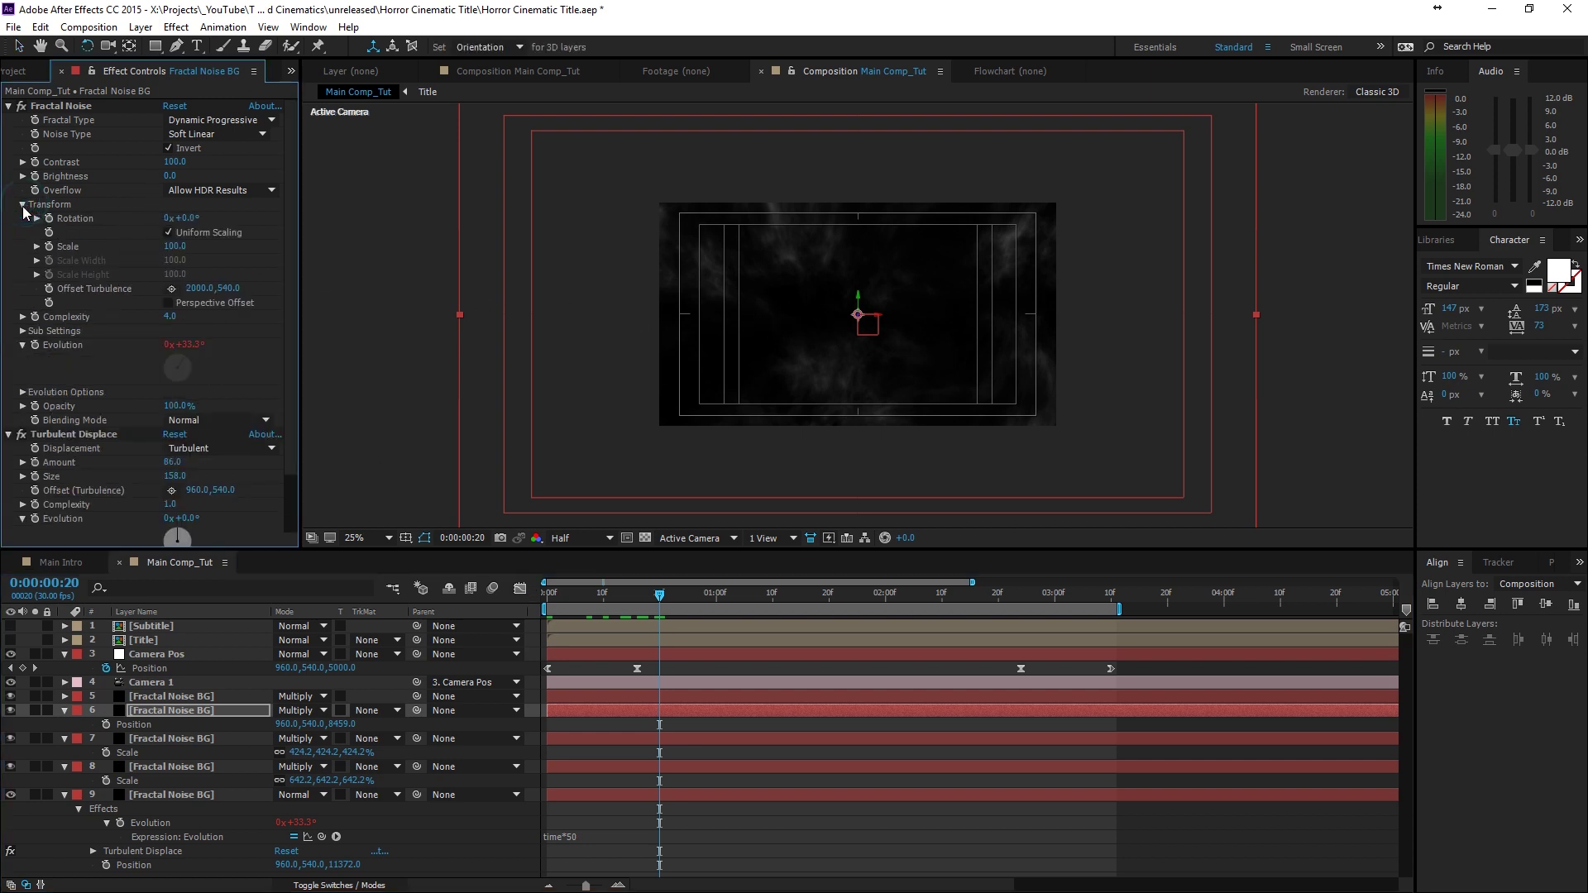
pyautogui.moveTo(193, 220); pyautogui.dragTo(195, 219)
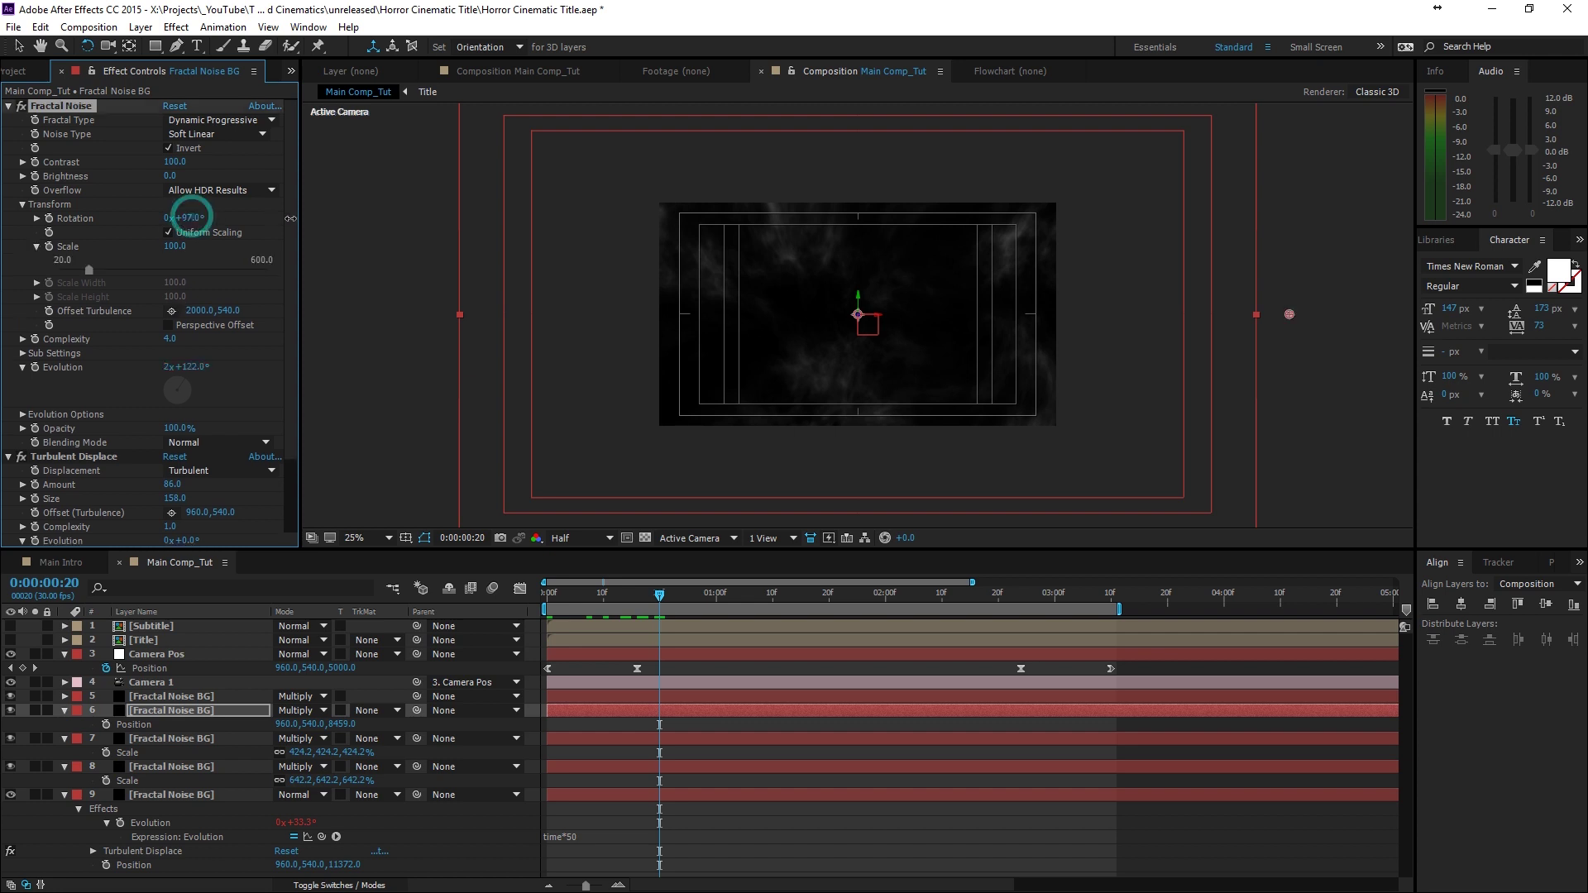
pyautogui.click(189, 695)
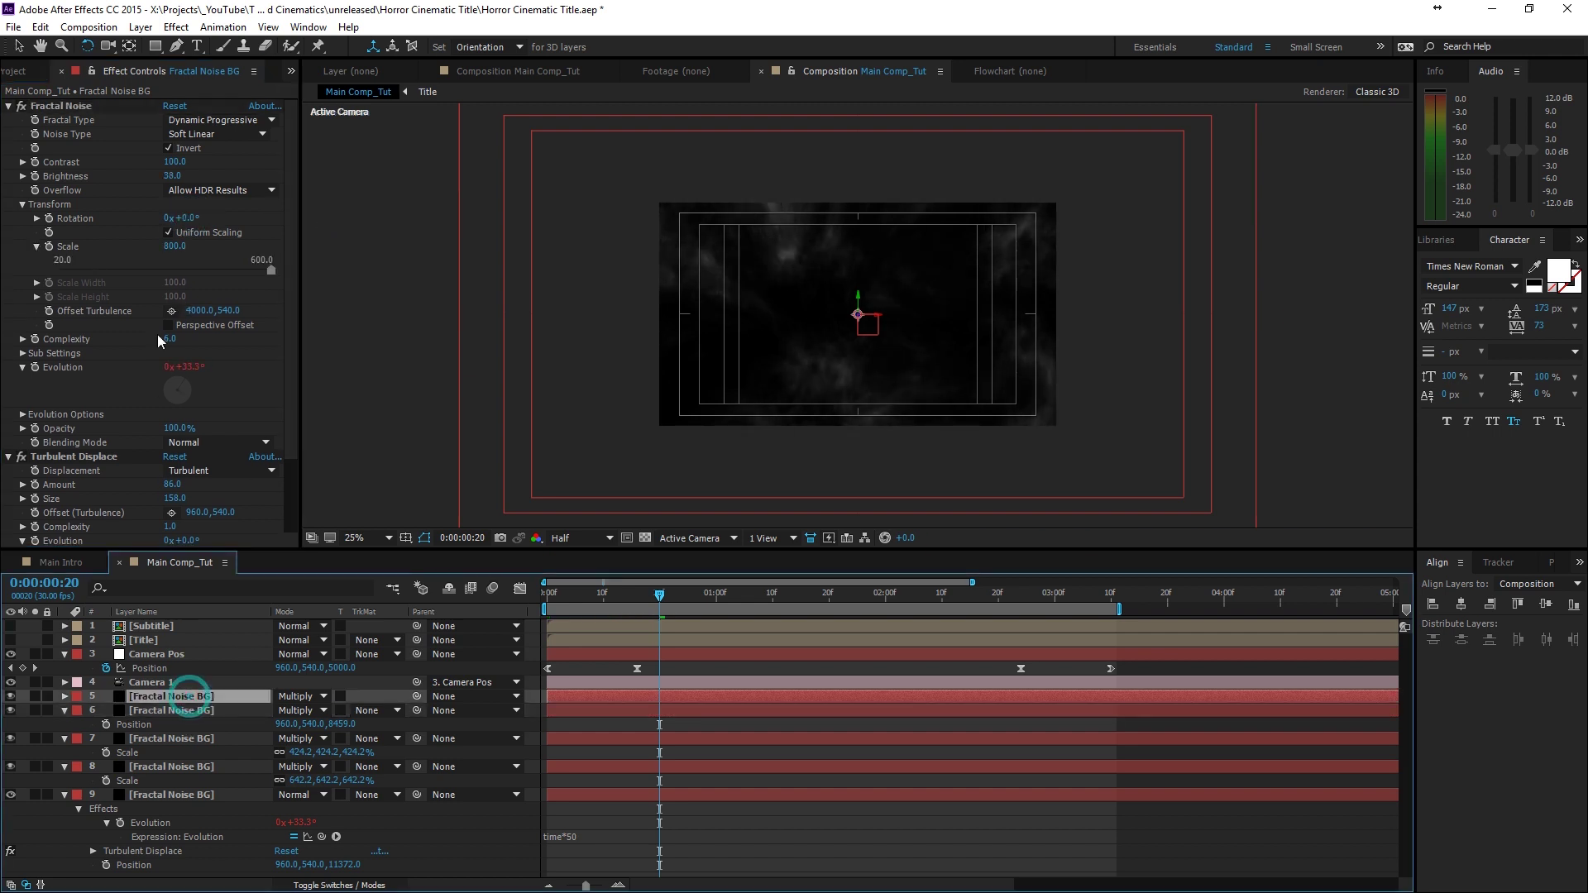
pyautogui.click(178, 767)
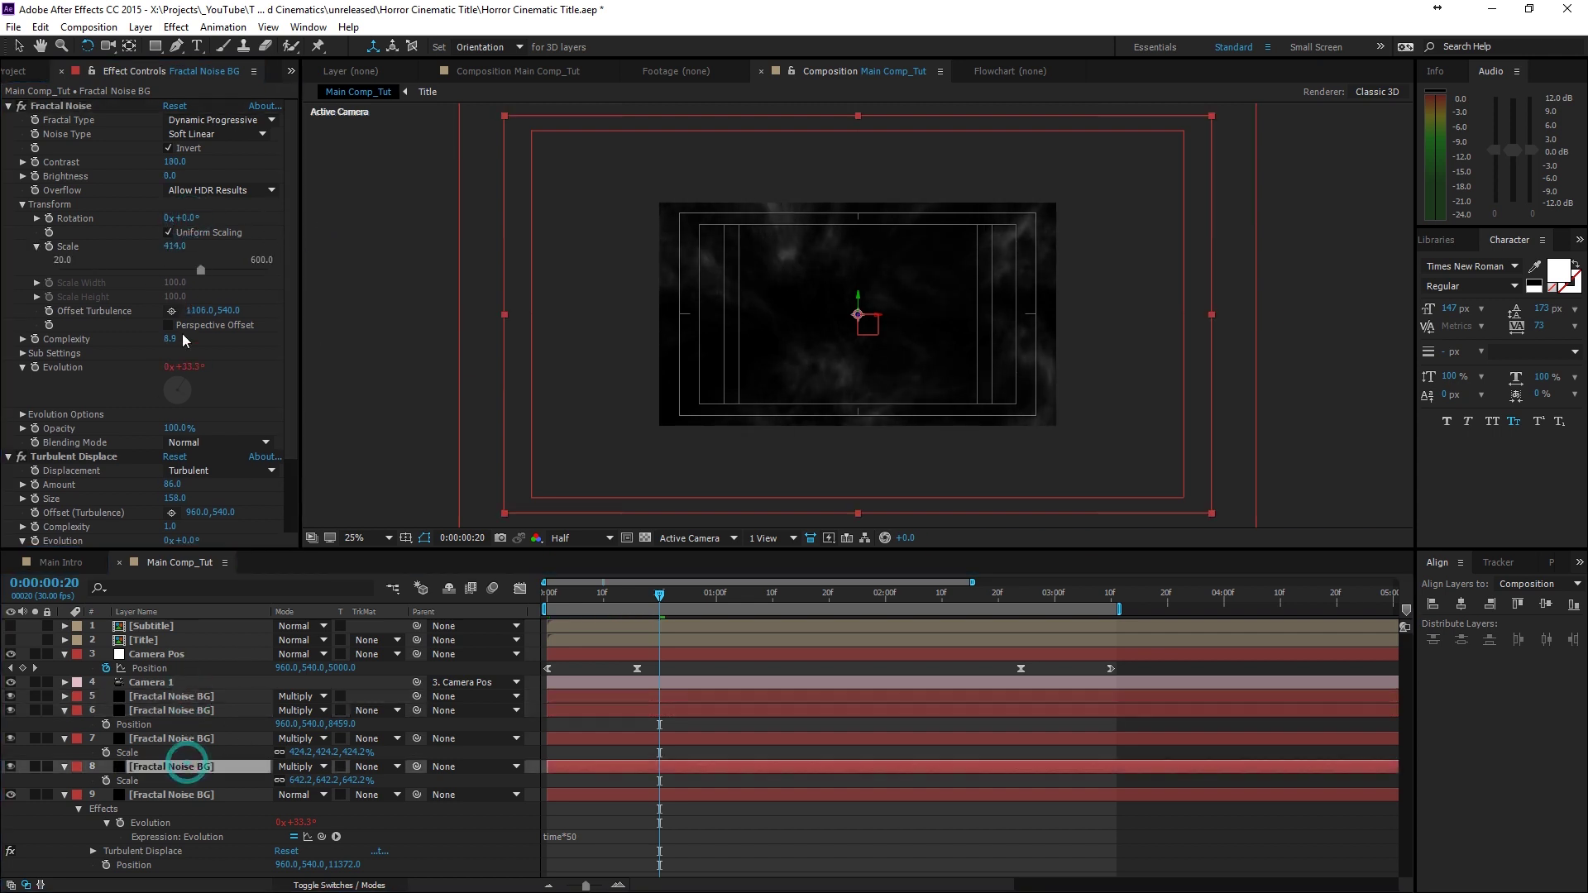
pyautogui.moveTo(184, 219); pyautogui.dragTo(198, 219)
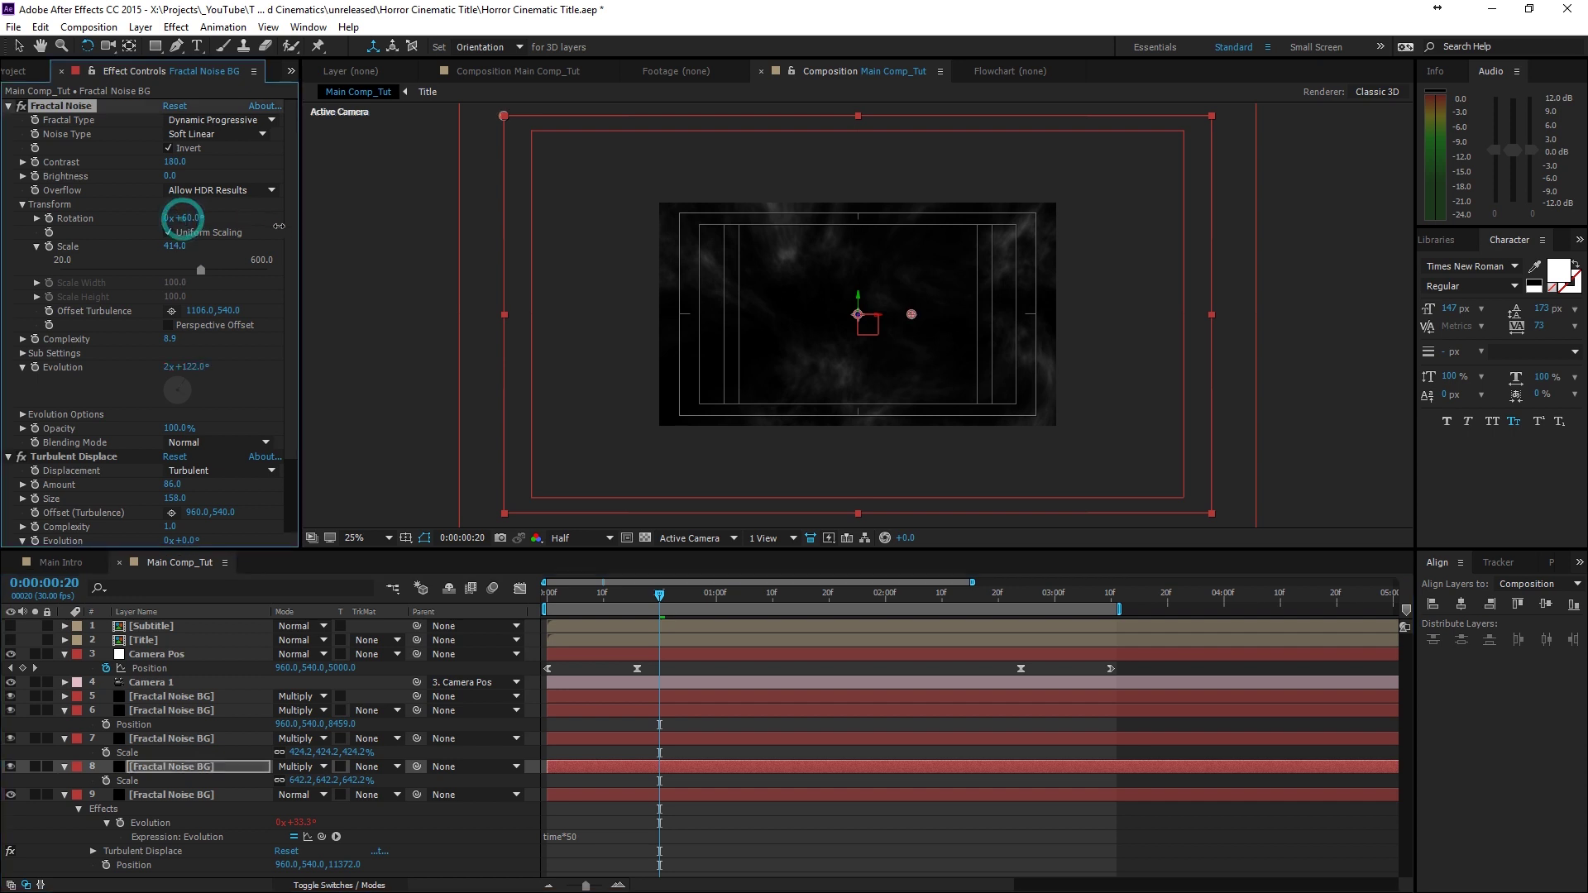
pyautogui.click(702, 671)
pyautogui.press('space')
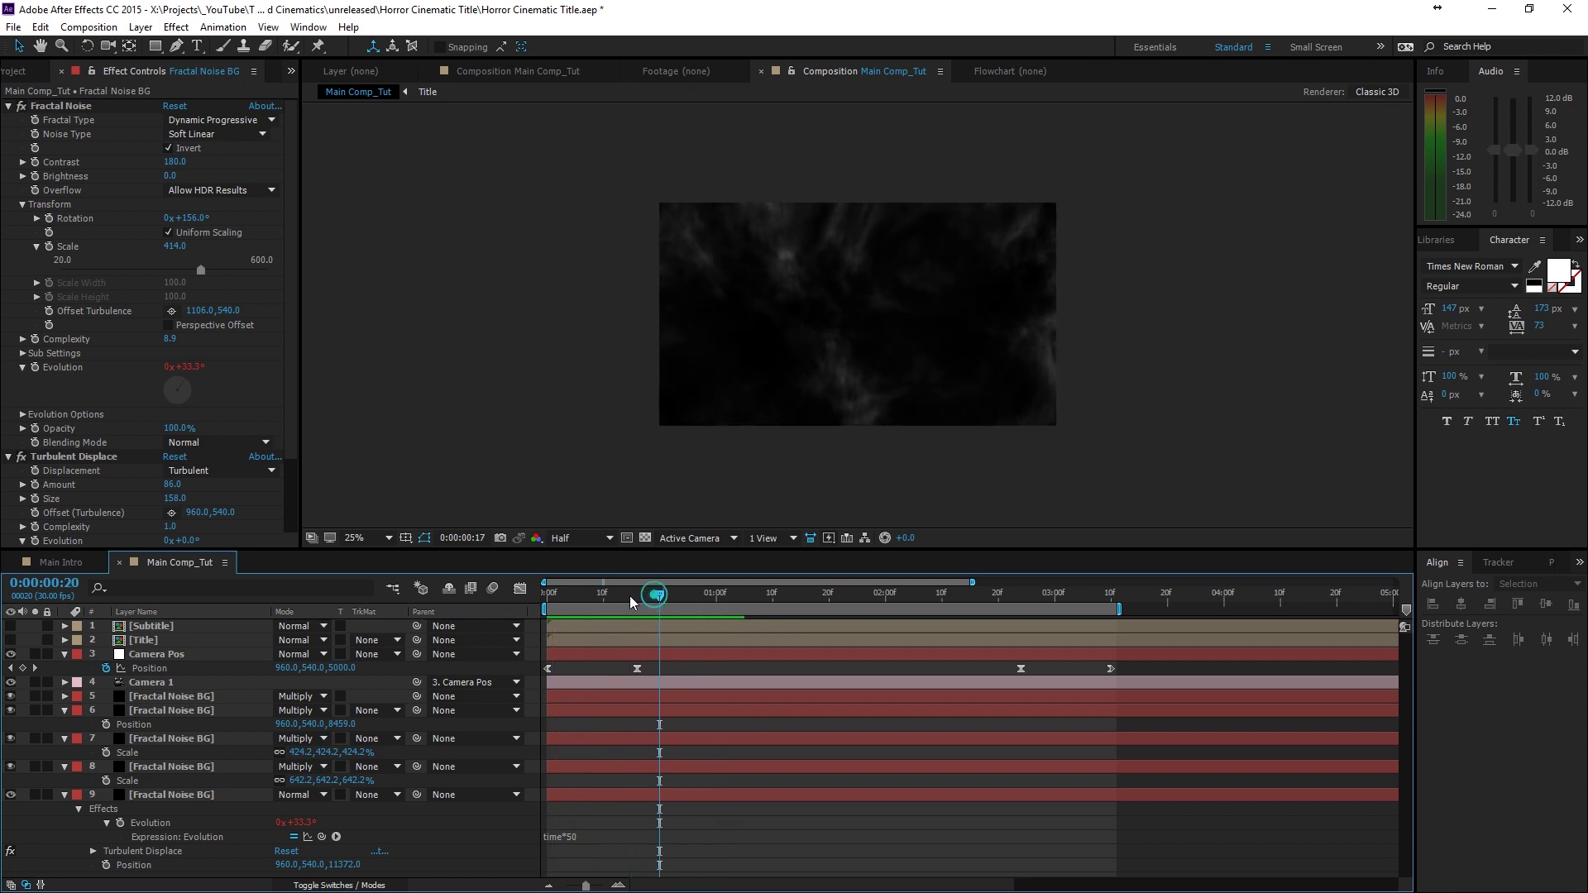
# - Stop the preview, jump to frame 0, and collapse layers 9, 8, 7, 6 and Camera 1
pyautogui.click(597, 595)
pyautogui.press('Home')
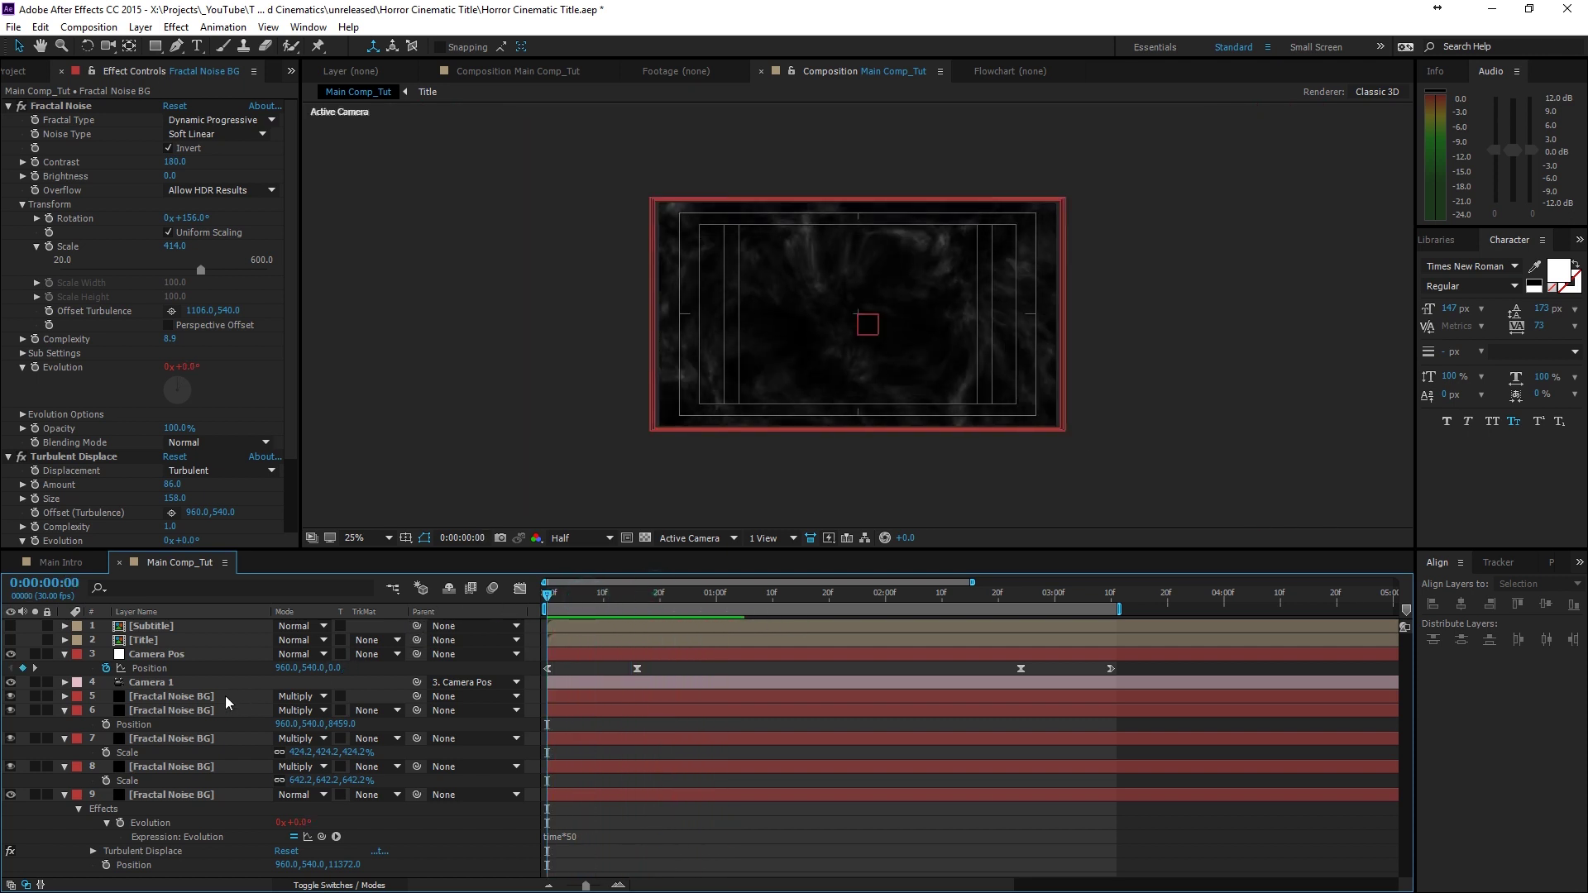
pyautogui.click(221, 696)
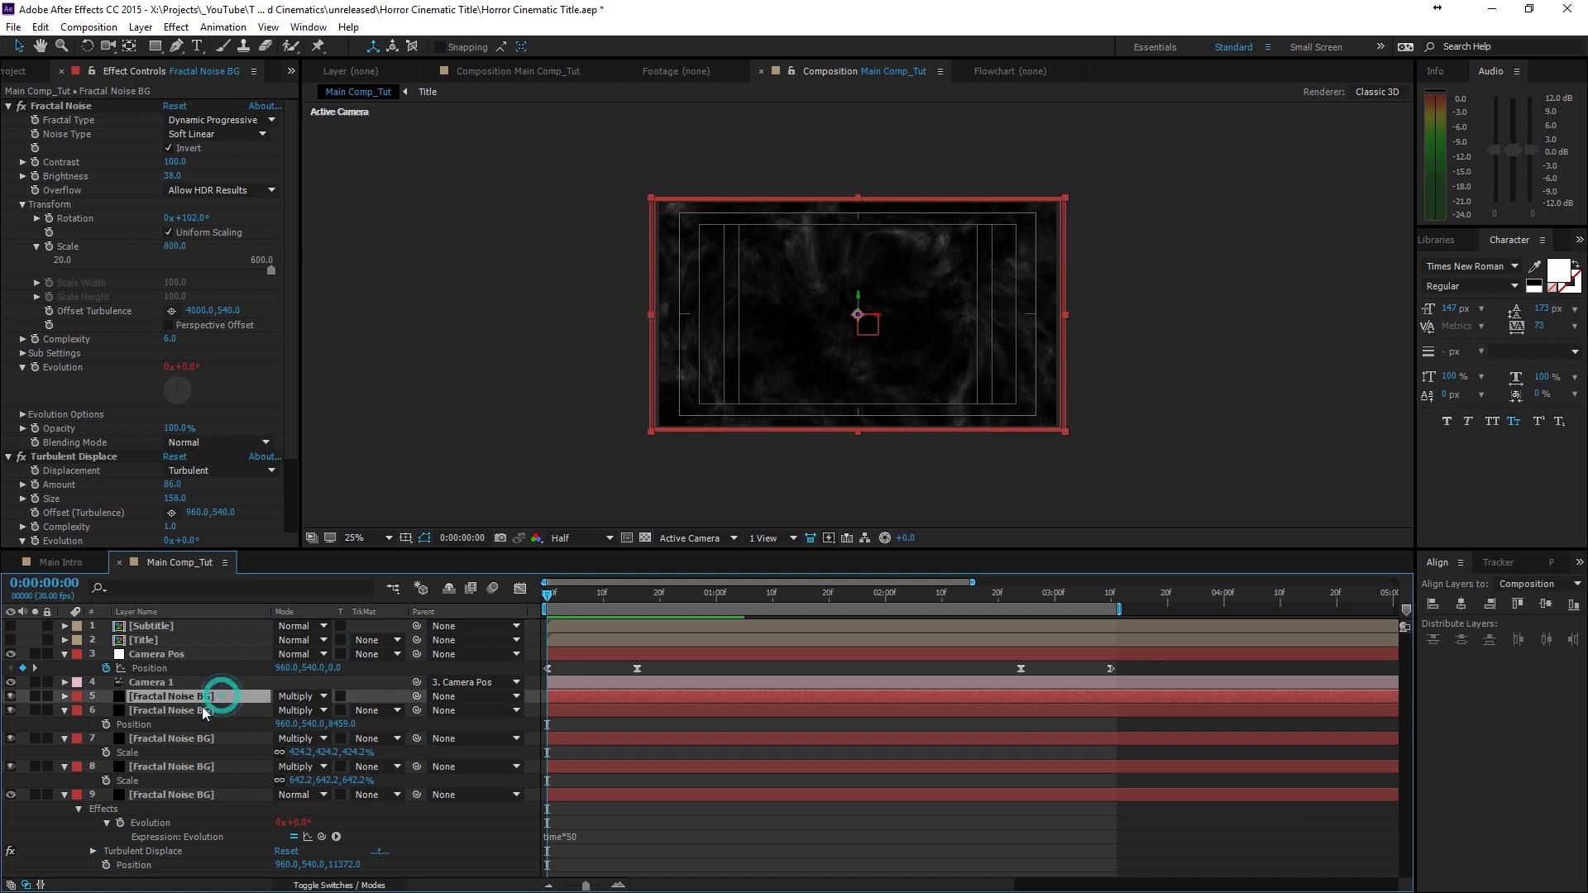
pyautogui.click(65, 795)
pyautogui.click(64, 766)
pyautogui.click(64, 738)
pyautogui.click(64, 709)
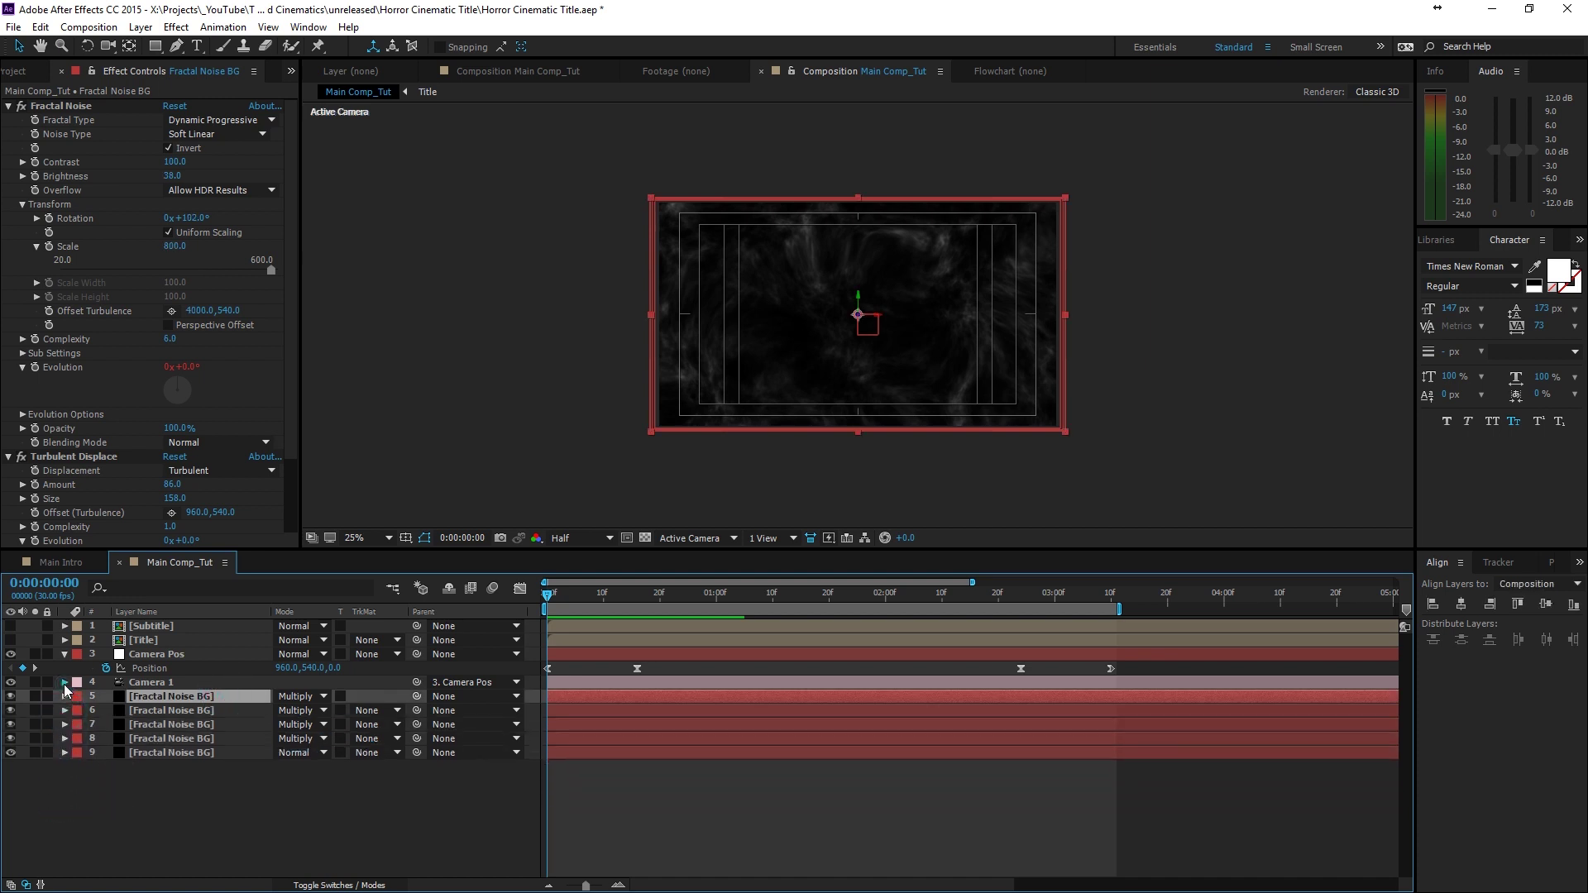
pyautogui.click(64, 682)
pyautogui.press('F2')
pyautogui.click(65, 683)
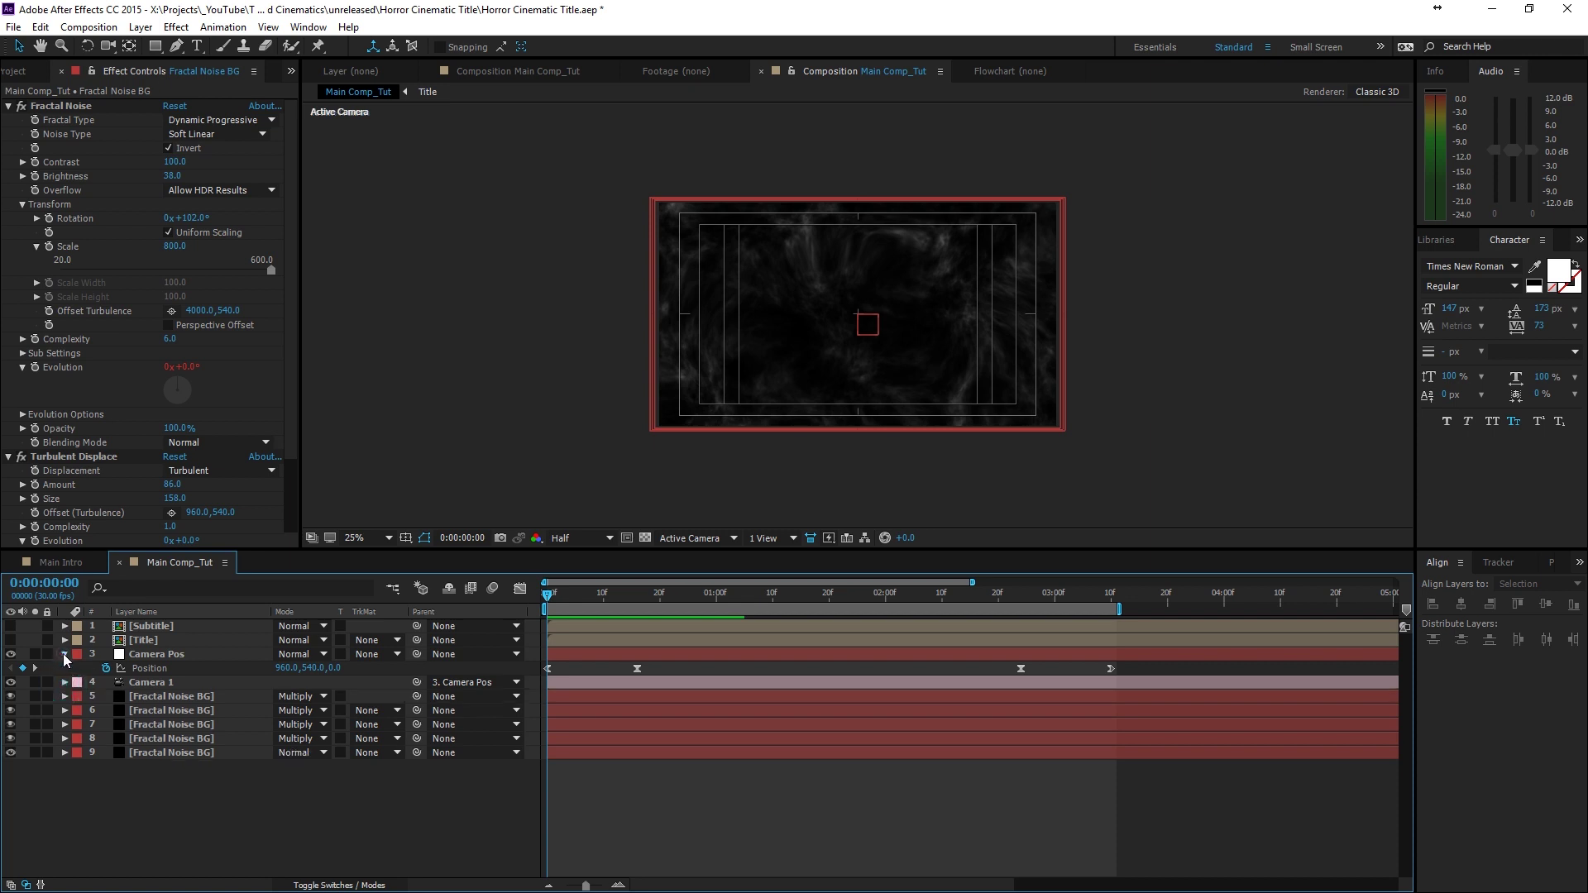
# - Add a new adjustment layer and place it just below the camera layers
pyautogui.click(65, 654)
pyautogui.rightClick(136, 778)
pyautogui.click(194, 616)
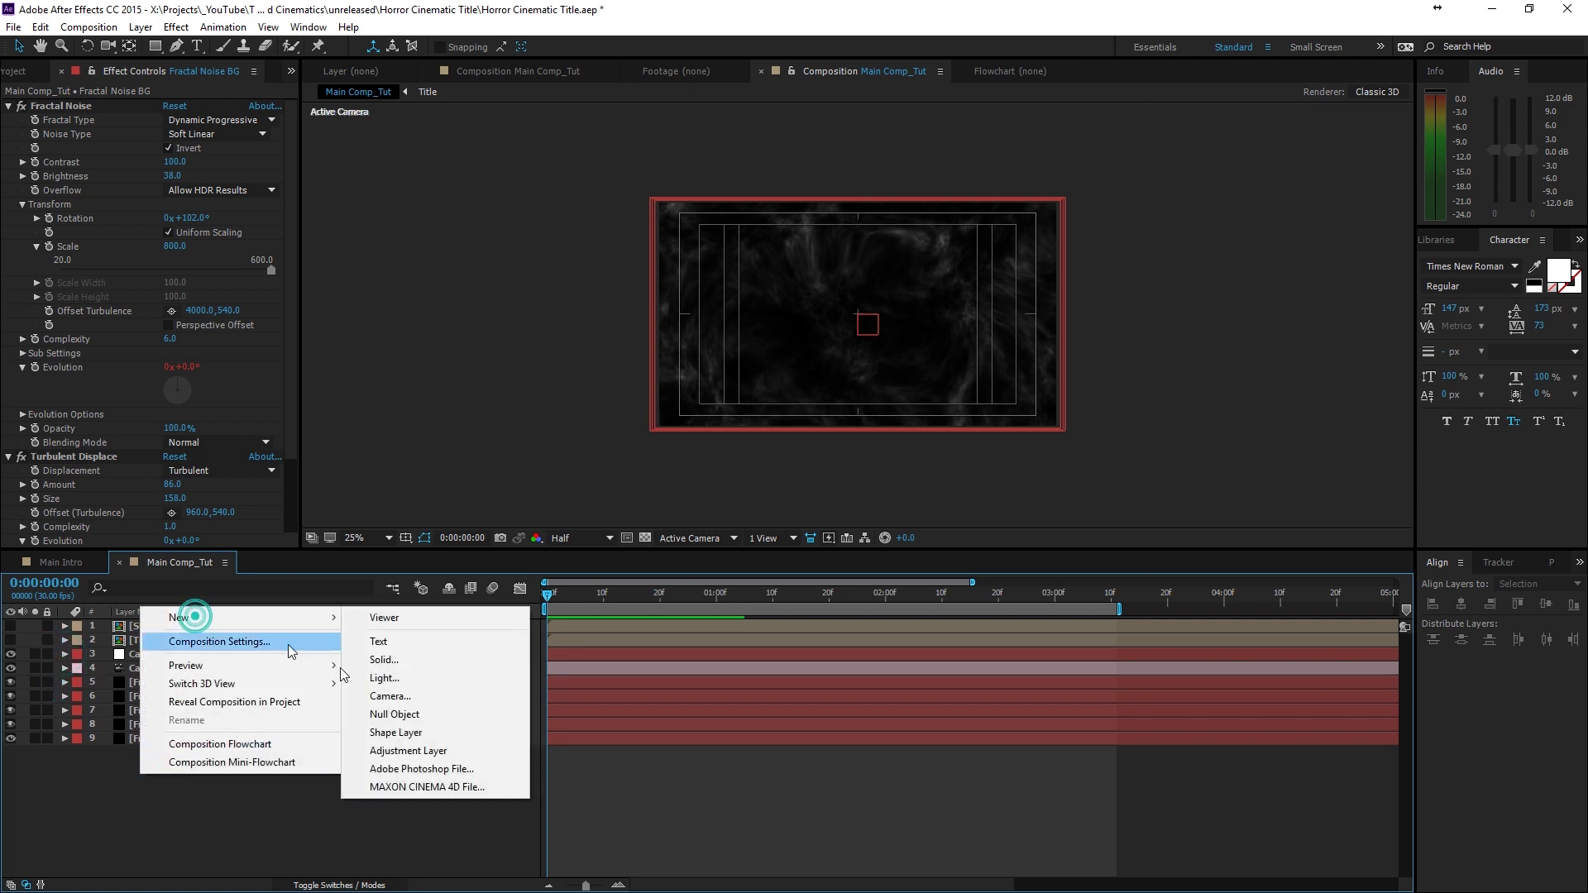
pyautogui.click(407, 750)
pyautogui.moveTo(197, 628); pyautogui.dragTo(137, 691)
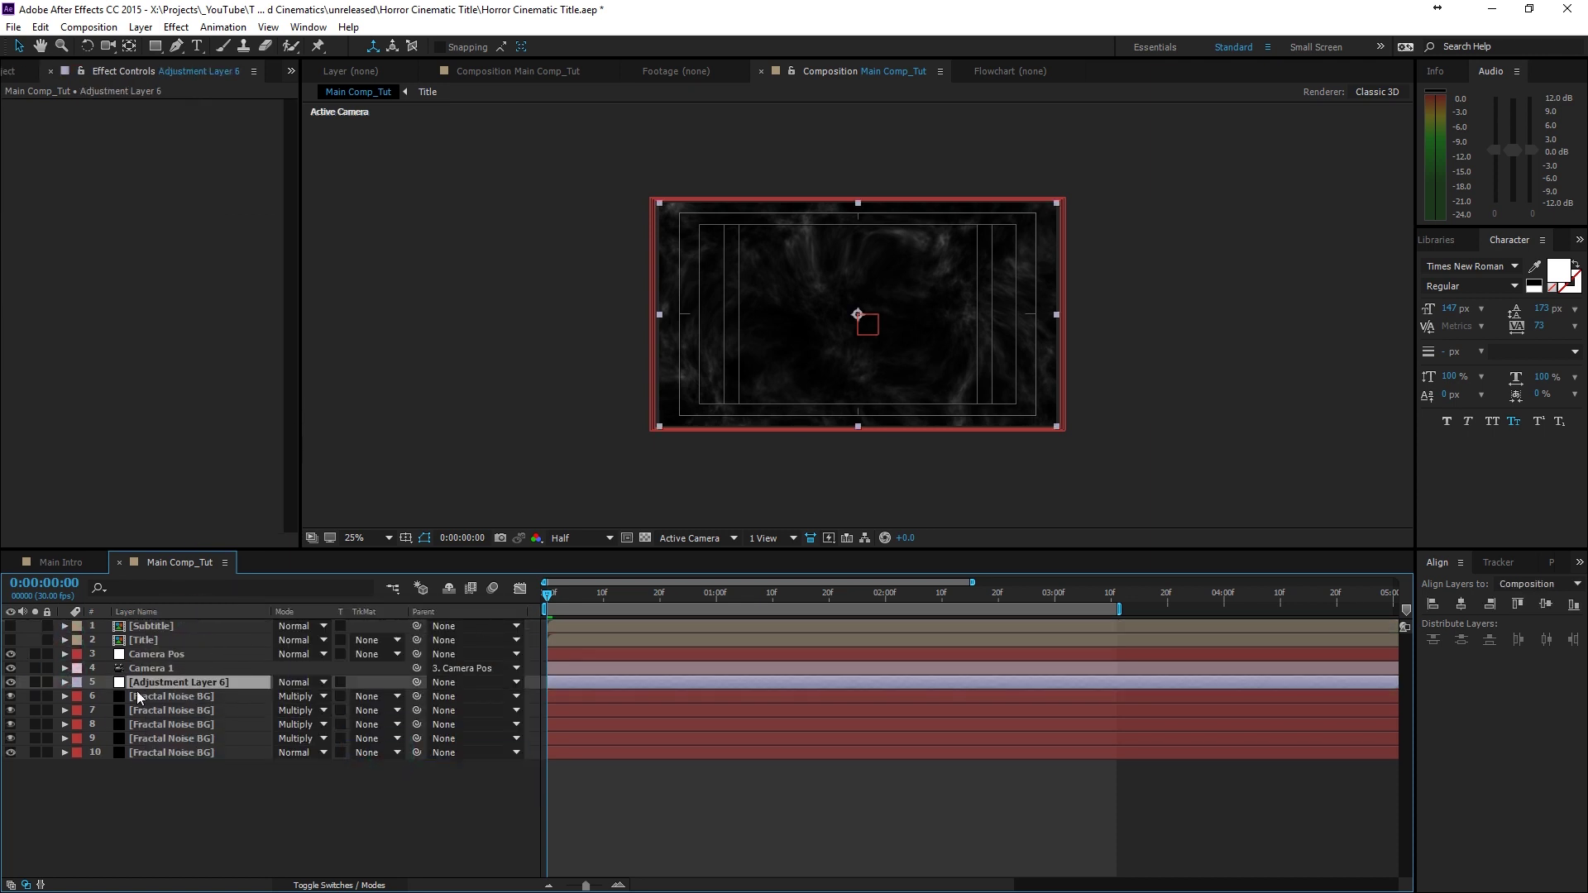
# - Create a black solid named 'Background', move it to the bottom, and show the switch columns
pyautogui.rightClick(299, 815)
pyautogui.press('Escape')
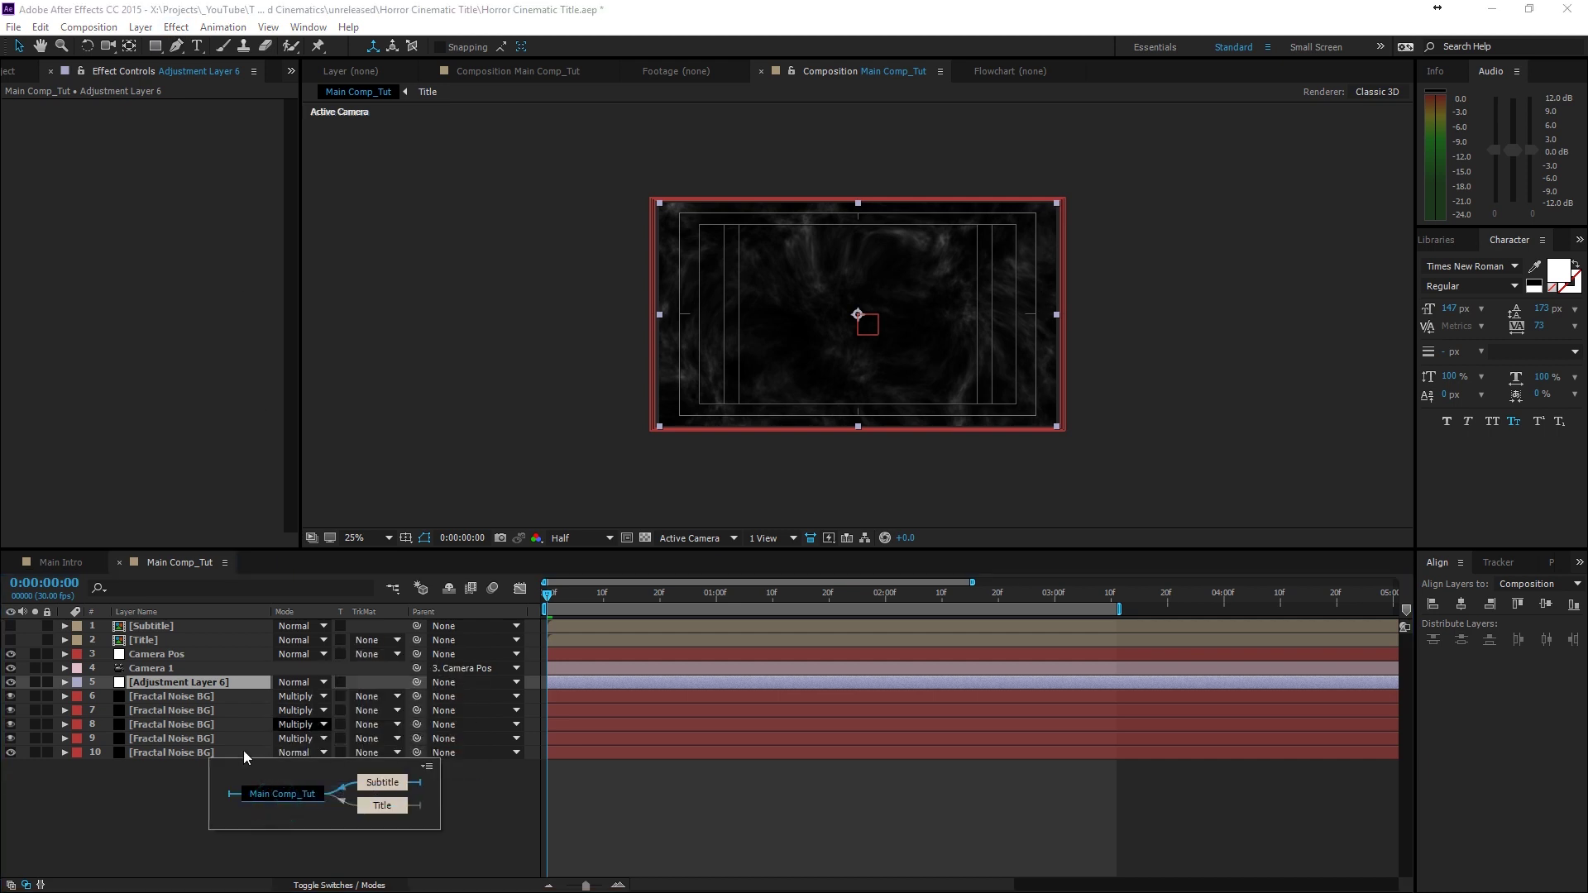
pyautogui.rightClick(150, 781)
pyautogui.moveTo(215, 631)
pyautogui.click(394, 671)
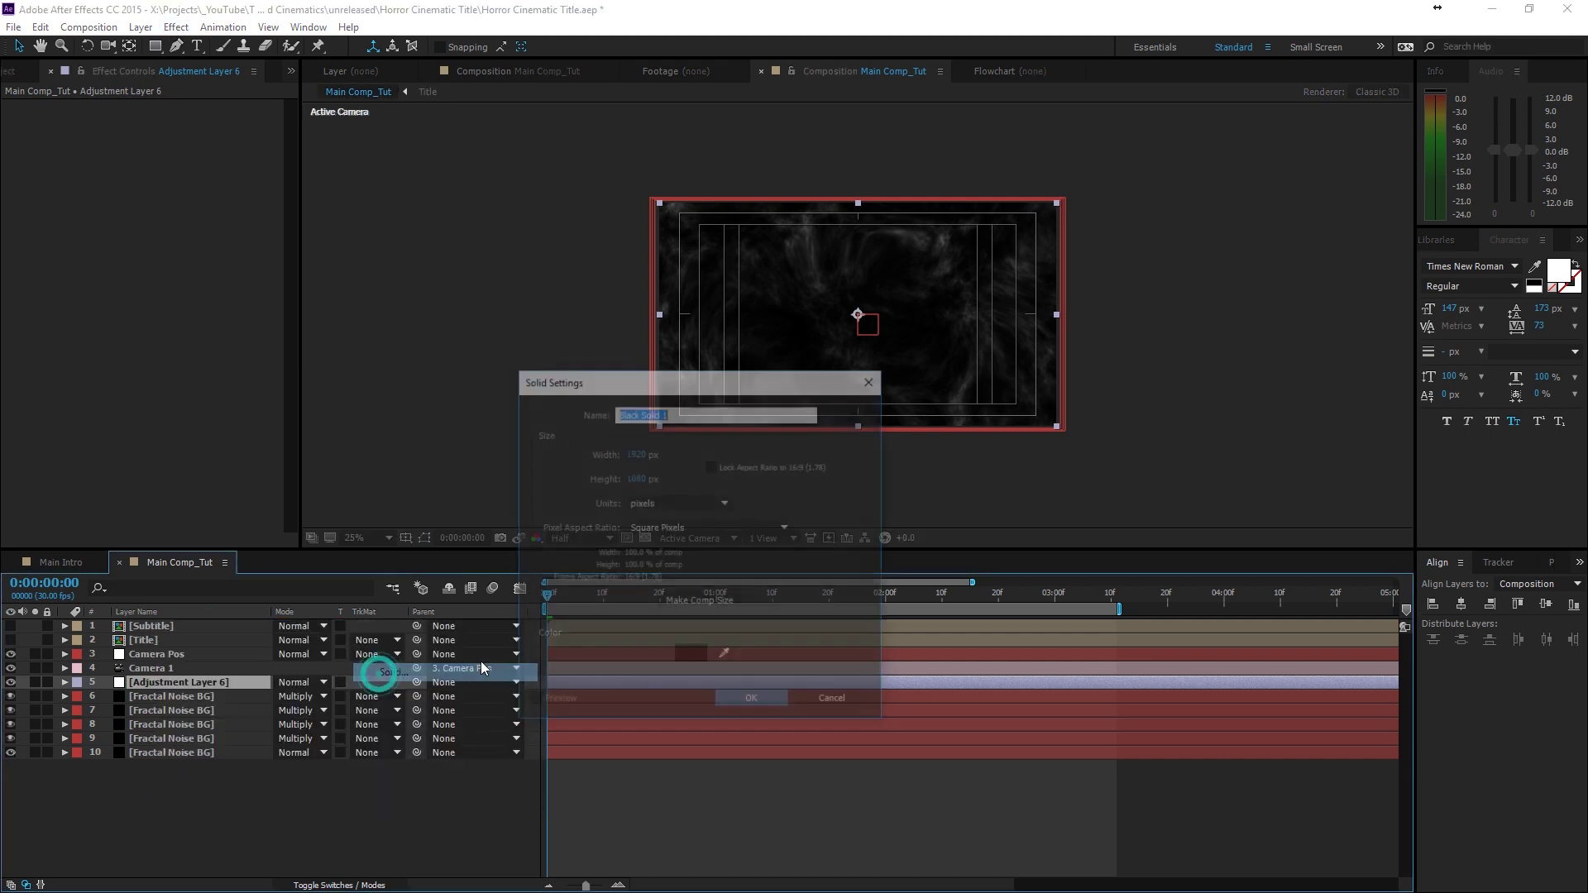
pyautogui.write('Background')
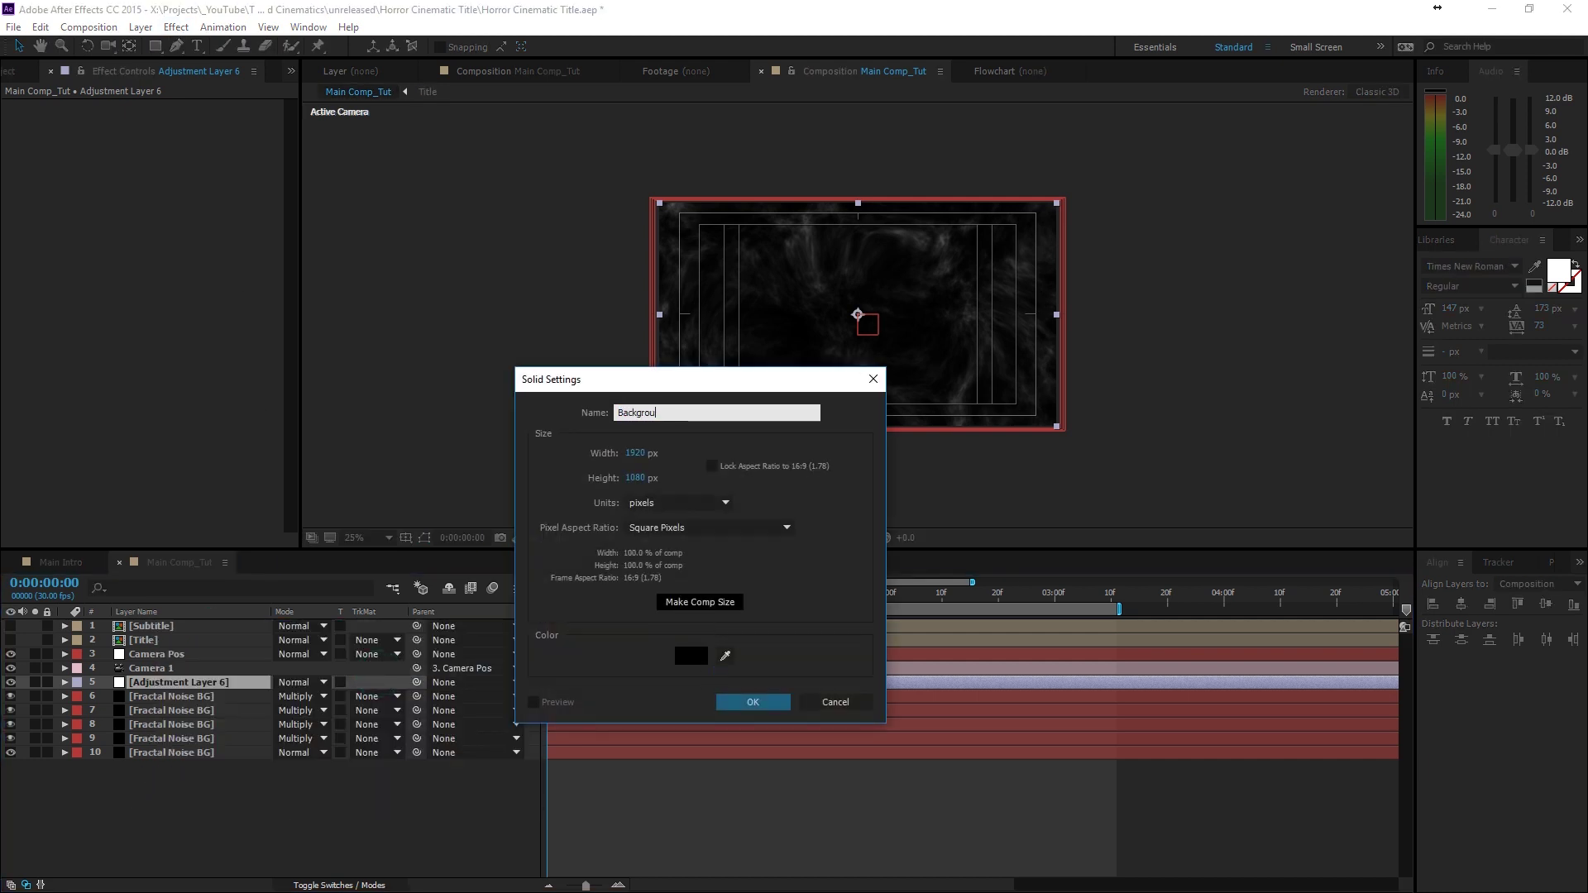
pyautogui.press('Return')
pyautogui.moveTo(248, 670); pyautogui.dragTo(245, 768)
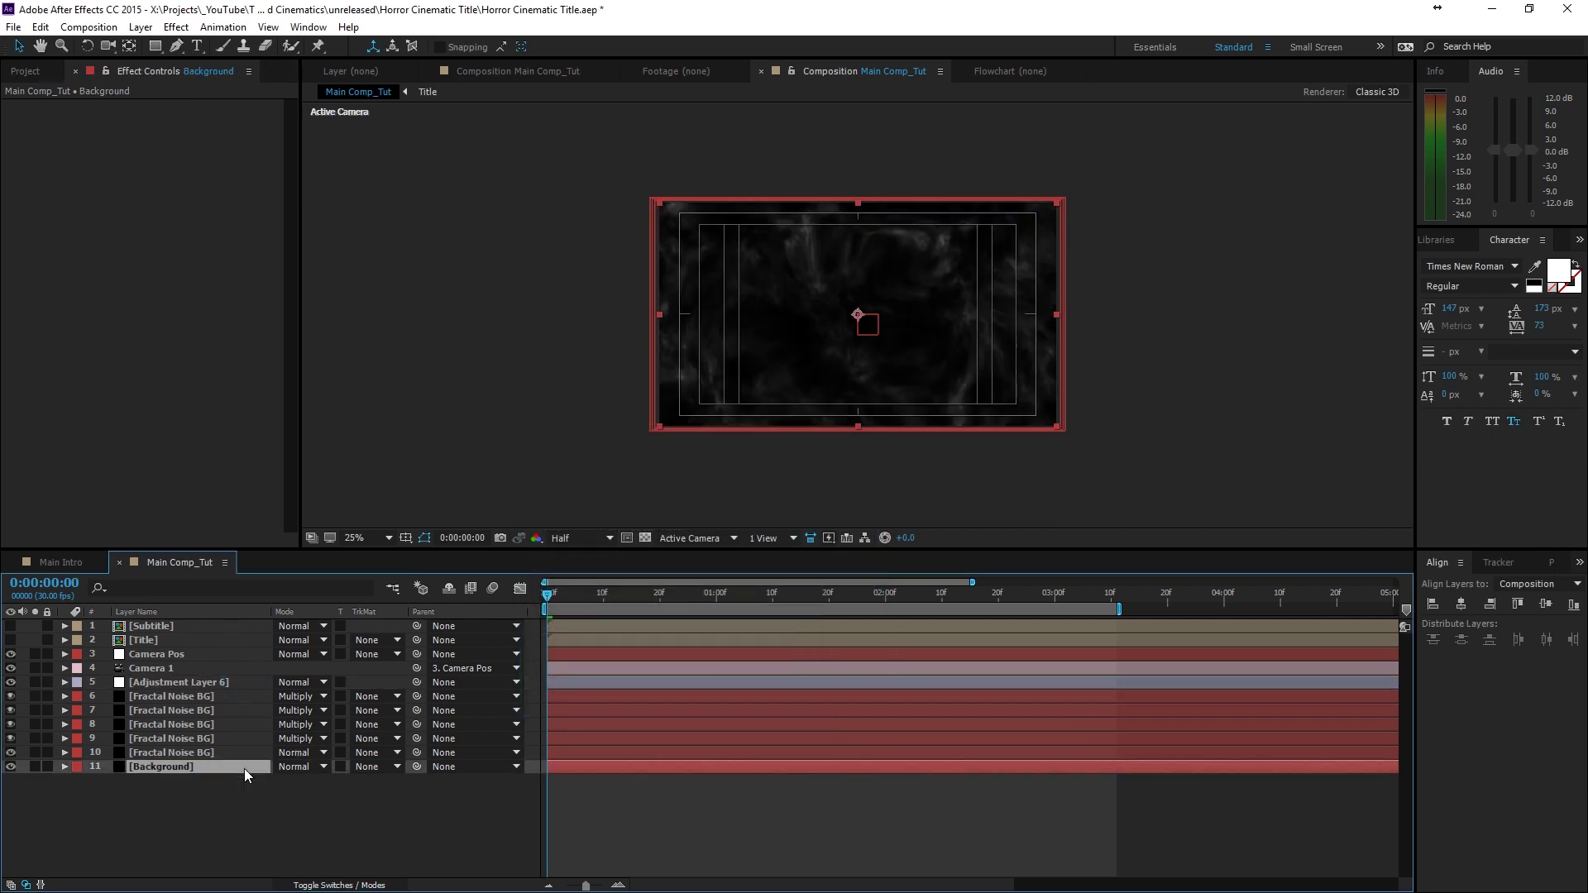
pyautogui.click(203, 683)
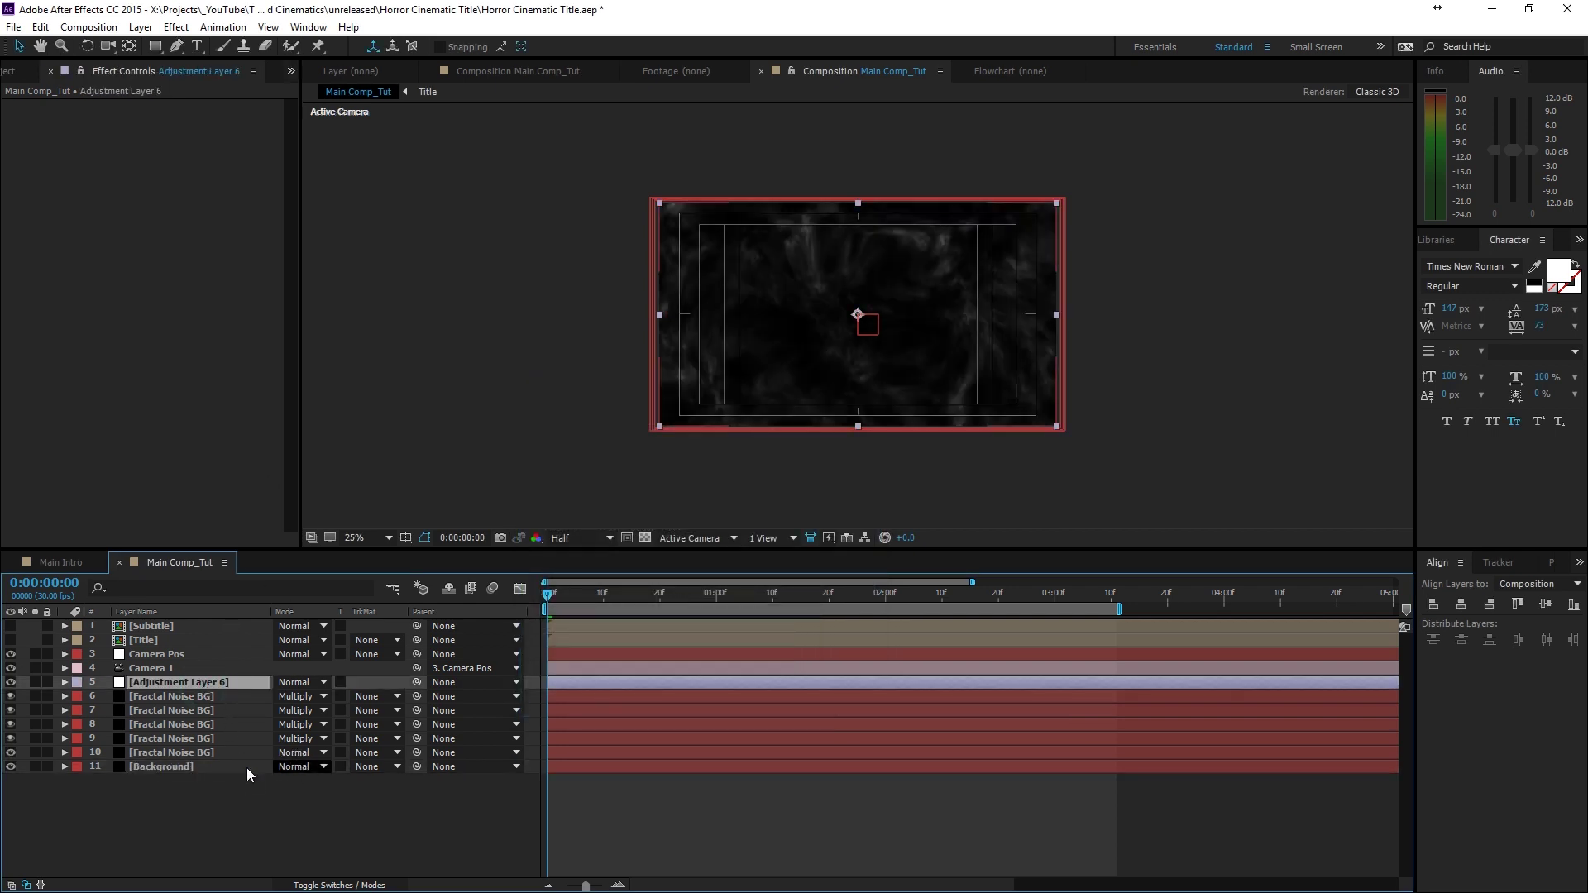
pyautogui.click(323, 883)
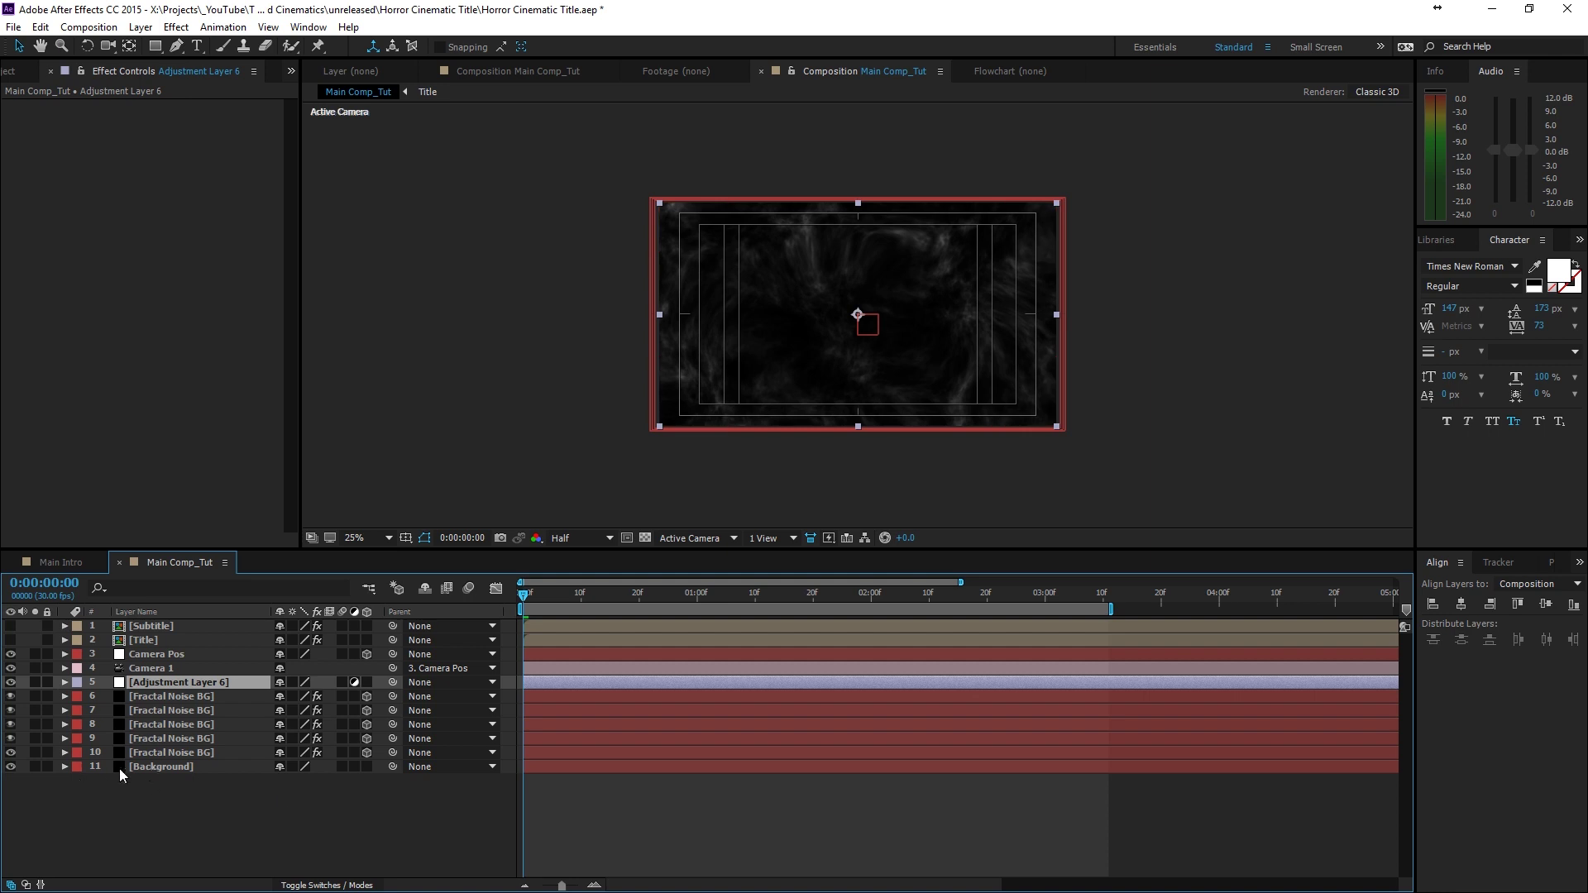
# - Apply Curves to Adjustment Layer 6 and bend the RGB curve into a gentle S-curve
pyautogui.click(279, 653)
pyautogui.press('.')
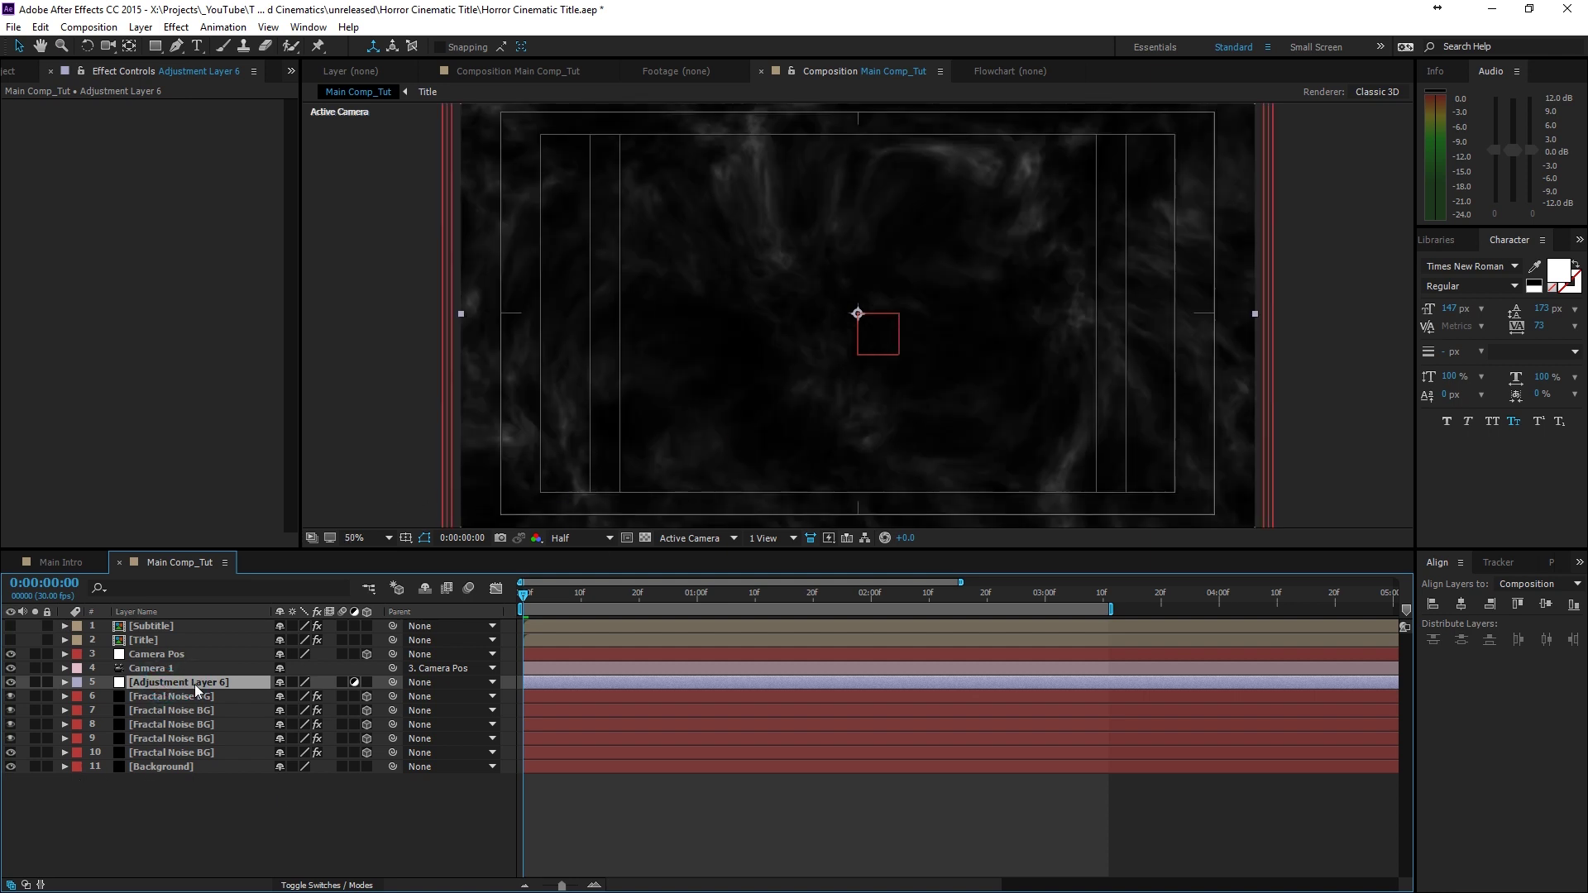
pyautogui.click(176, 26)
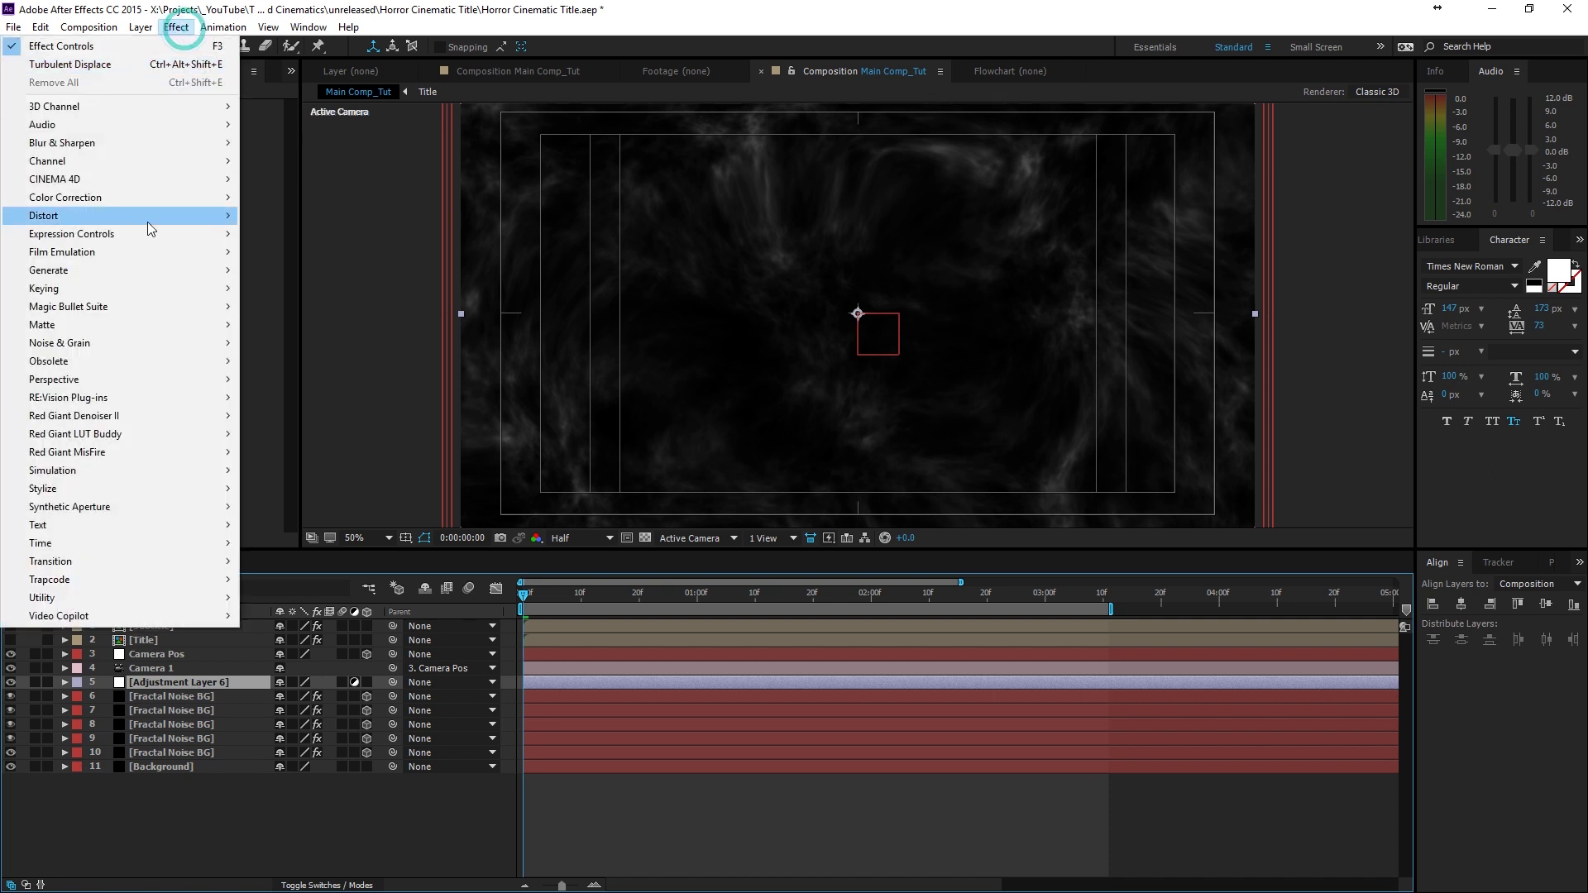
pyautogui.click(137, 192)
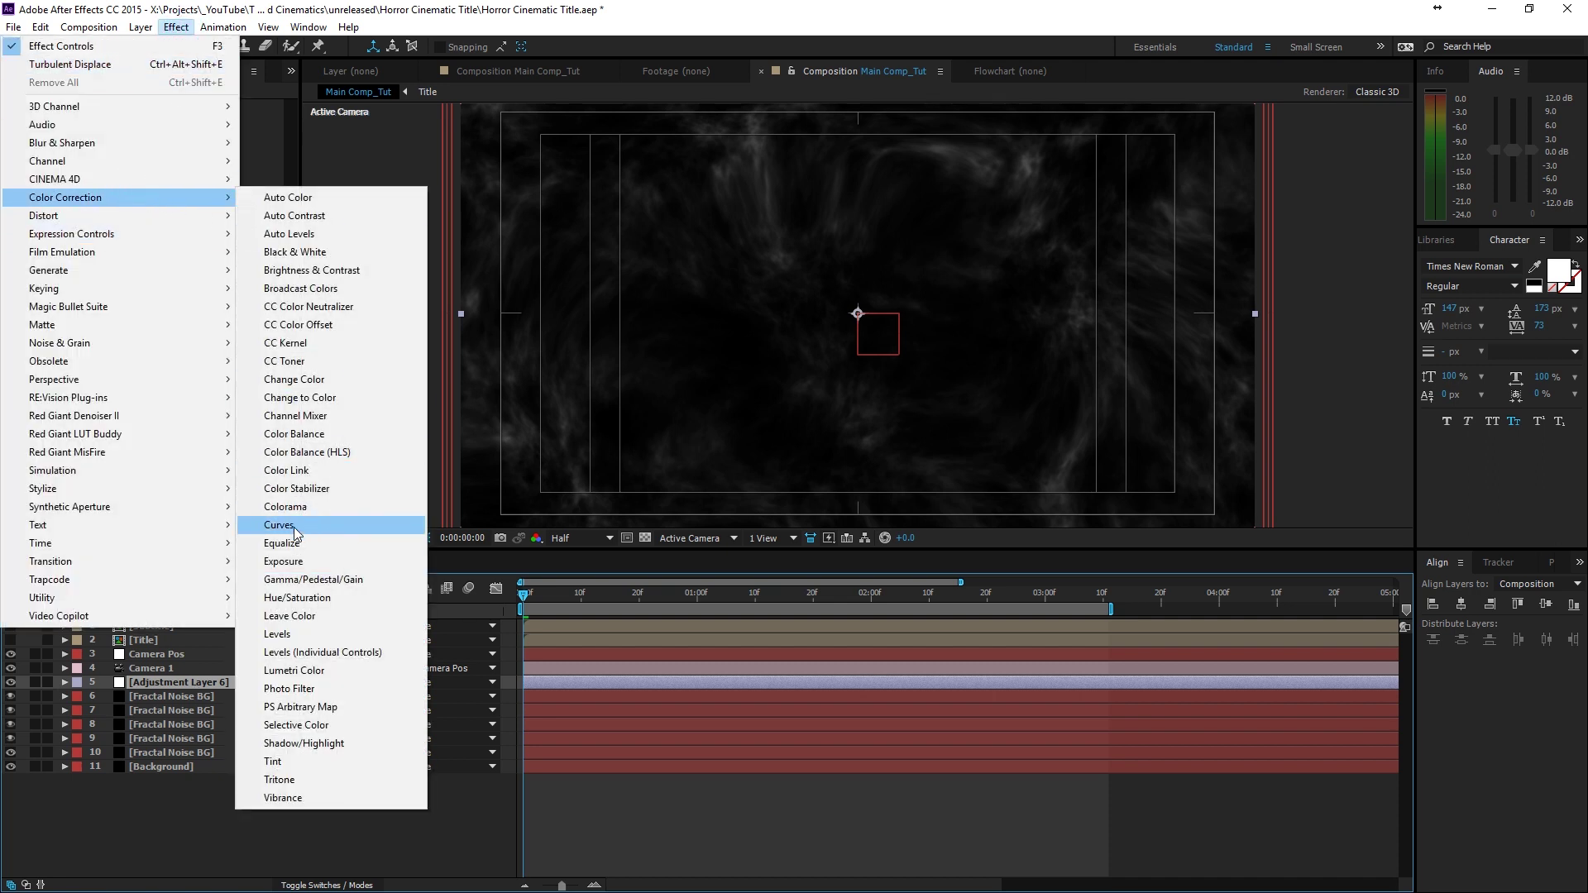
pyautogui.click(279, 525)
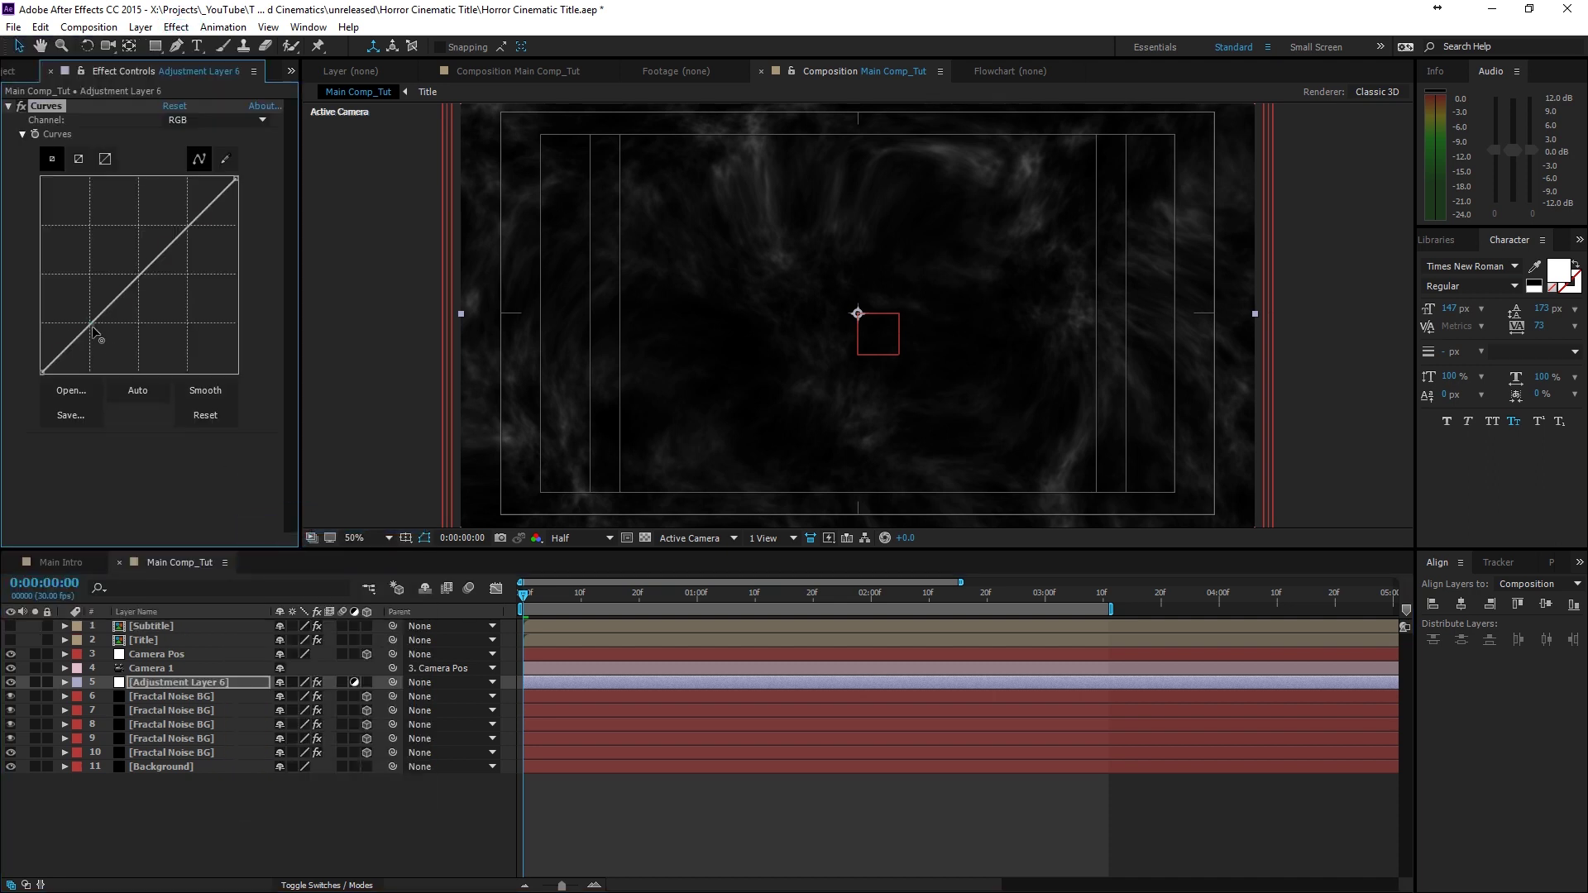
pyautogui.moveTo(93, 330); pyautogui.dragTo(96, 336)
pyautogui.moveTo(141, 273); pyautogui.dragTo(159, 247)
pyautogui.moveTo(96, 335); pyautogui.dragTo(92, 339)
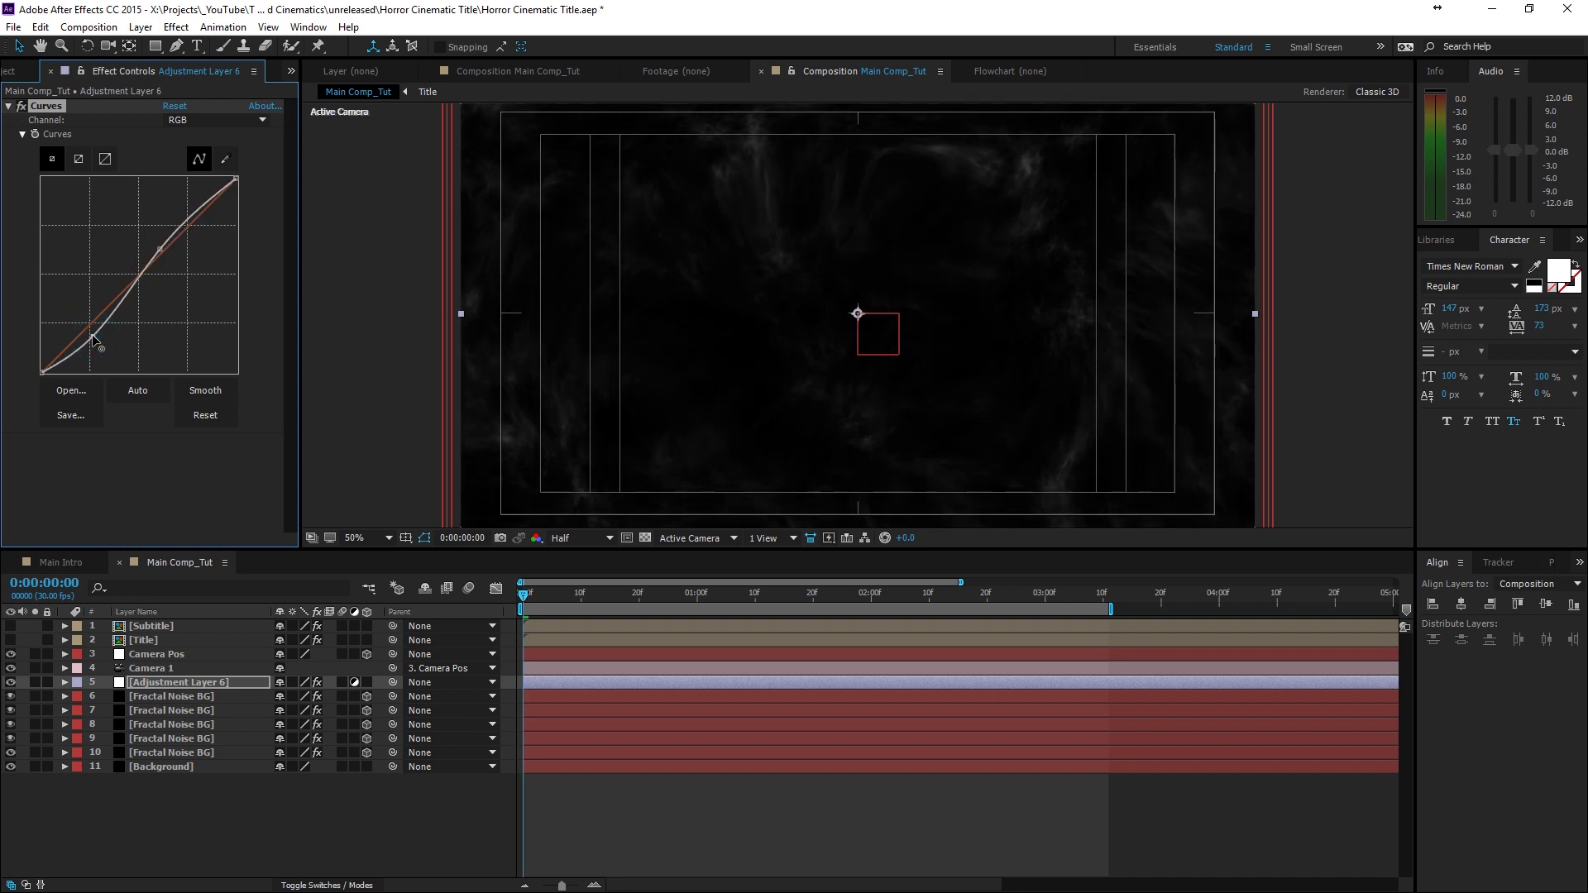
# - Raise Fractal Noise BG layer 7's contrast and brightness, then reselect the adjustment layer
pyautogui.click(174, 710)
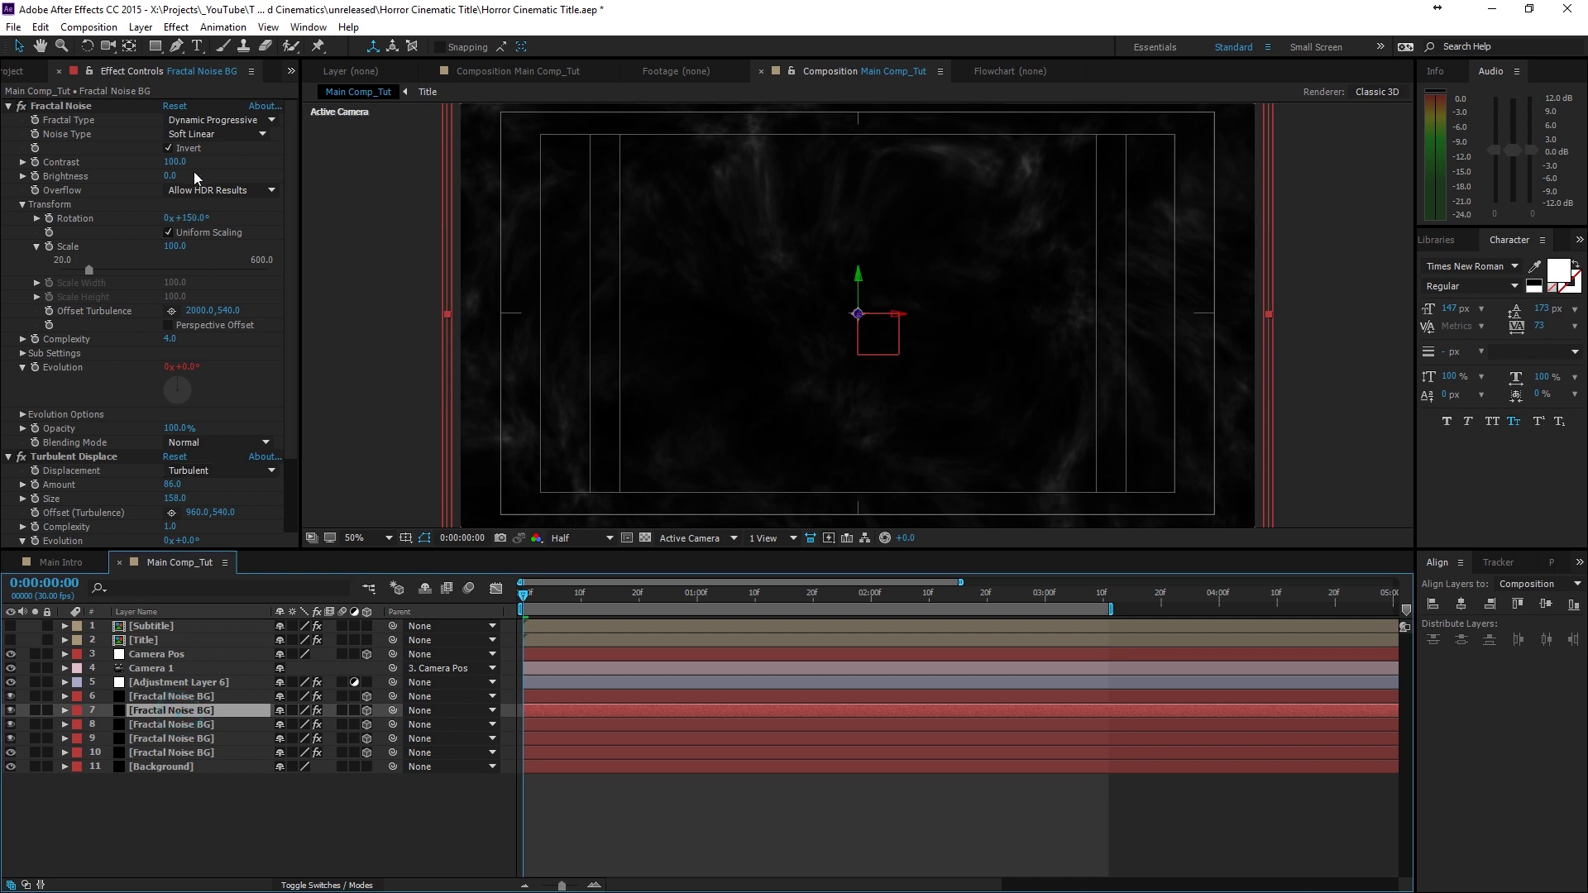
pyautogui.moveTo(175, 163); pyautogui.dragTo(209, 177)
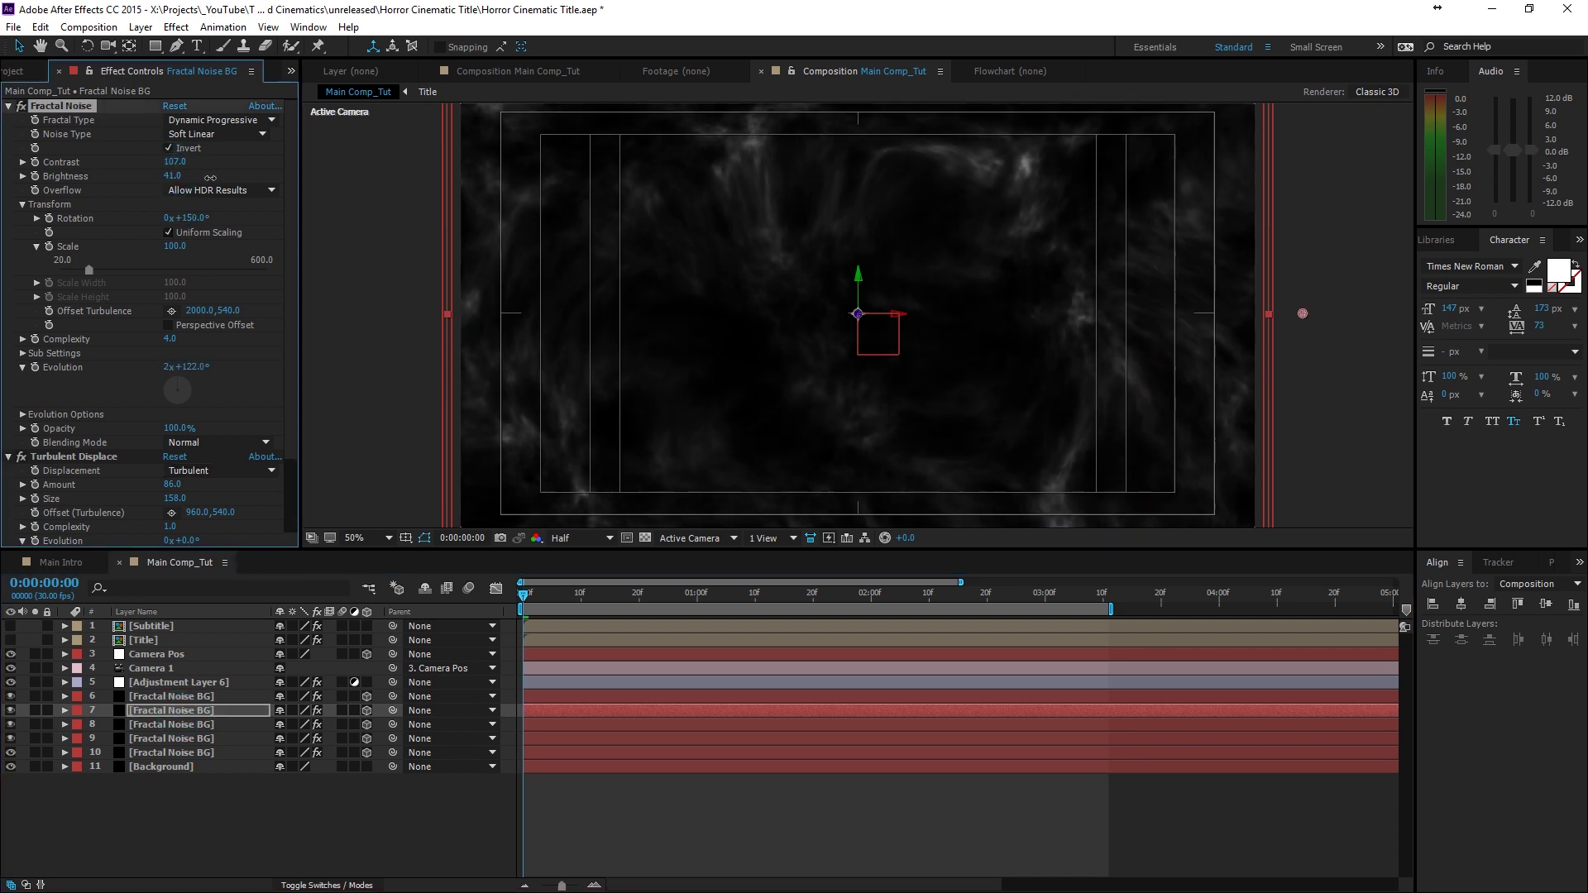
pyautogui.click(198, 685)
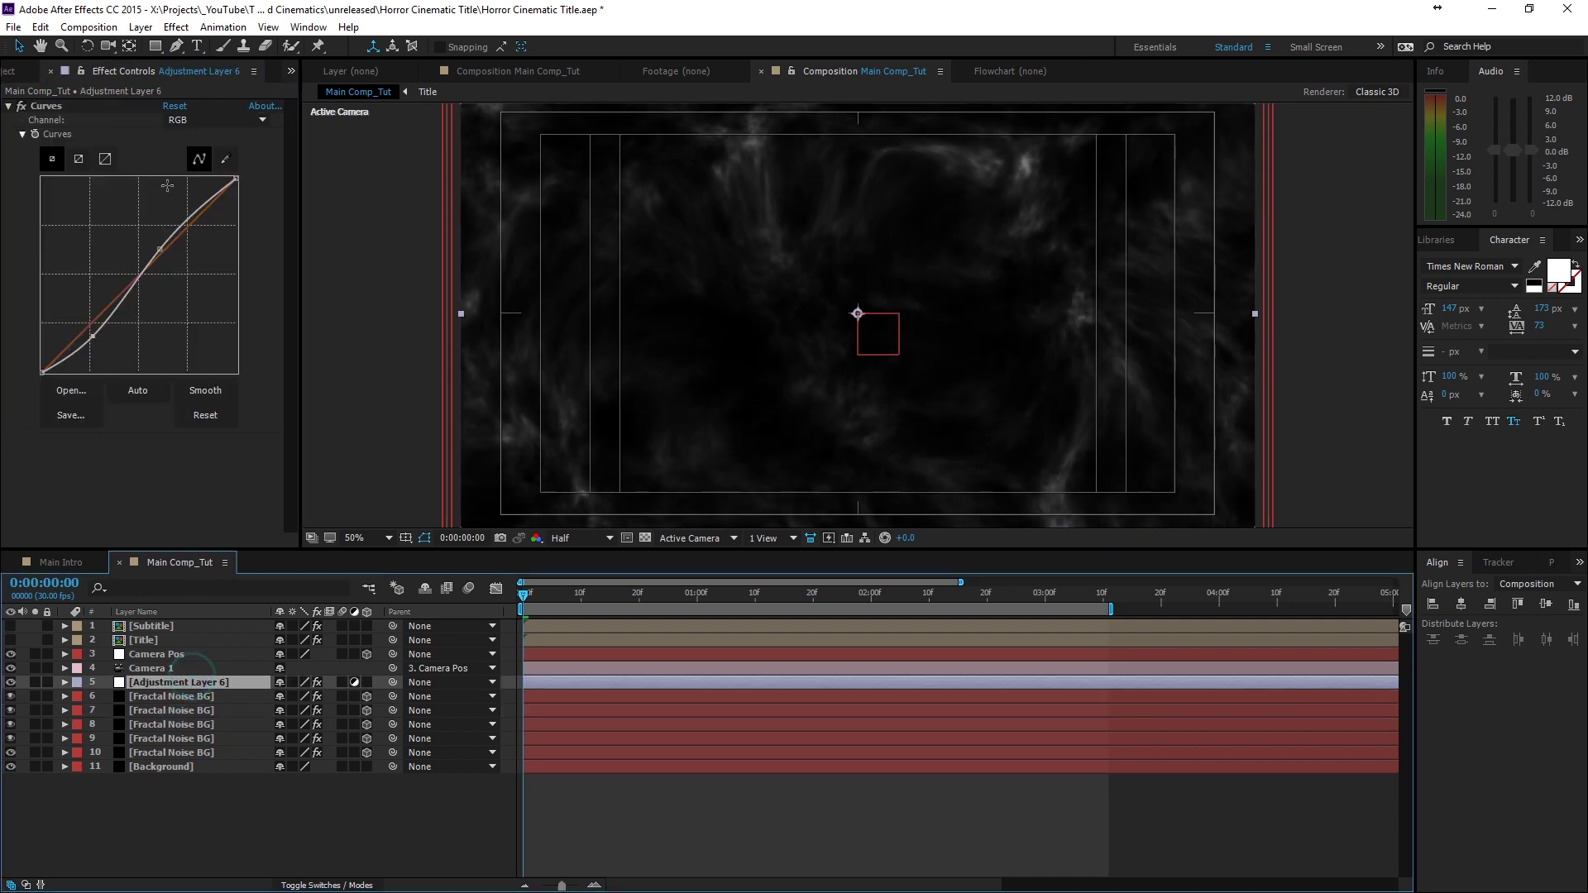
# - Raise the Red curve, bend the Blue curve's shadows, and shape the Green curve into an S
pyautogui.click(200, 119)
pyautogui.click(207, 155)
pyautogui.moveTo(159, 248); pyautogui.dragTo(147, 235)
pyautogui.click(207, 120)
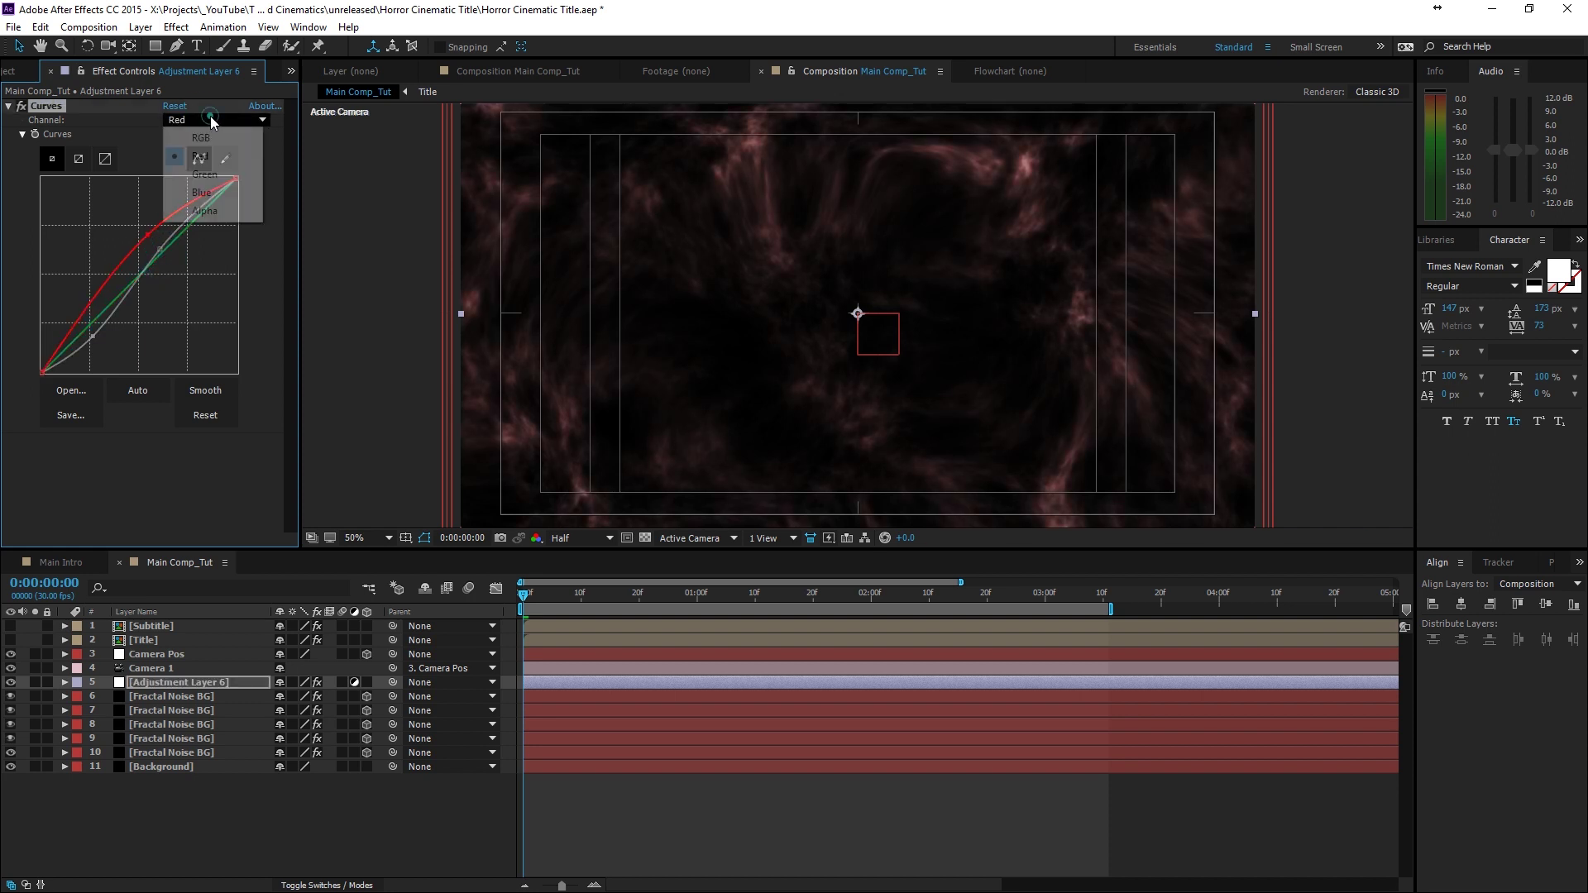
pyautogui.click(206, 191)
pyautogui.moveTo(86, 329); pyautogui.dragTo(75, 332)
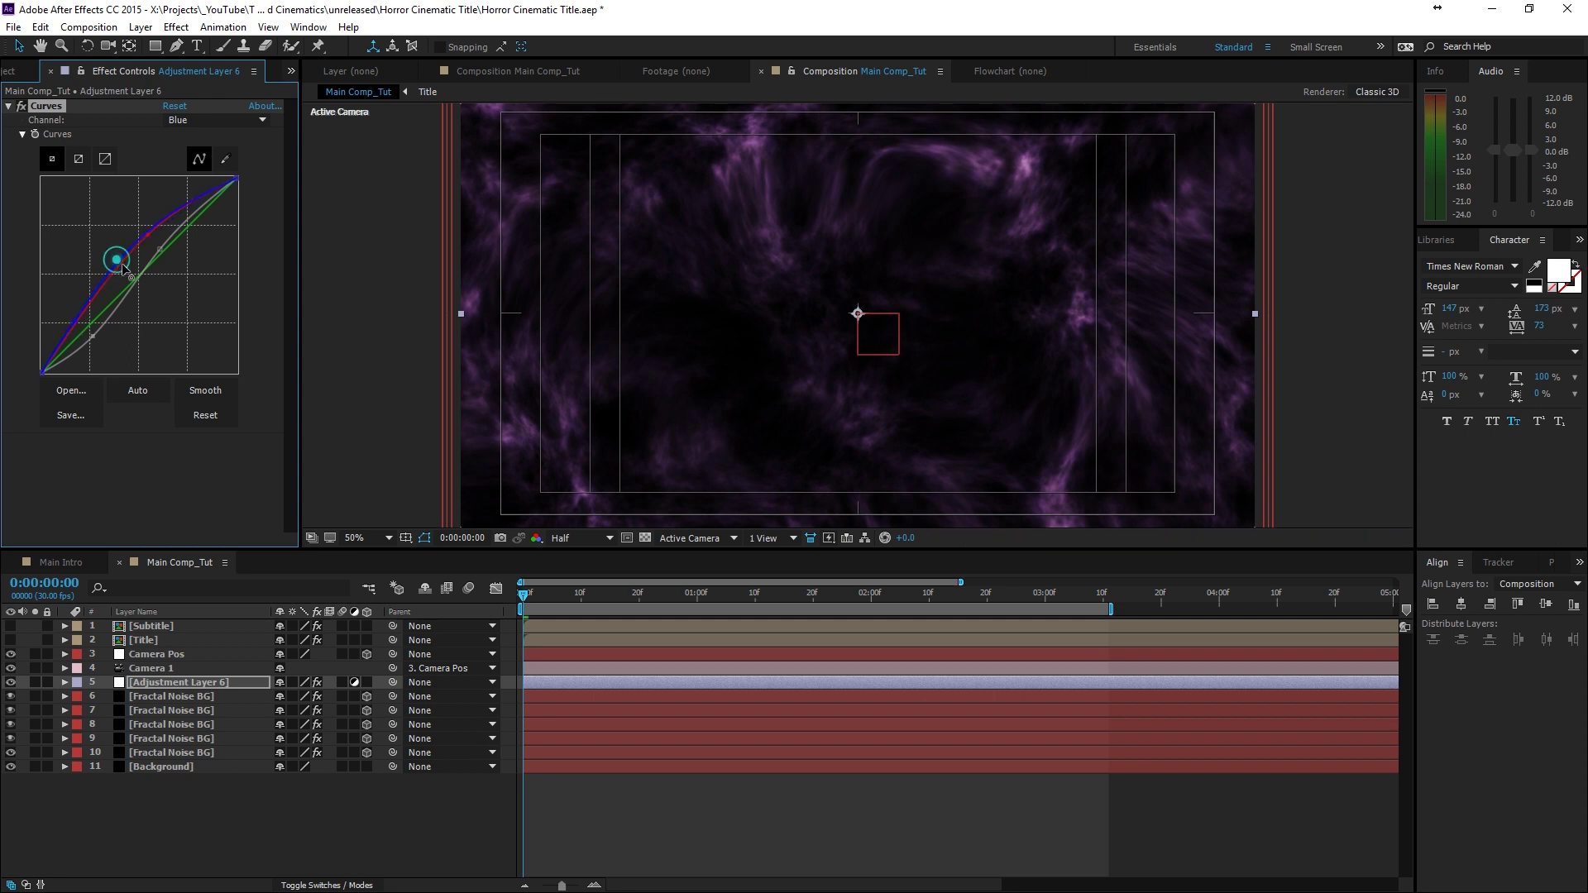
pyautogui.moveTo(111, 253); pyautogui.dragTo(158, 269)
pyautogui.click(240, 121)
pyautogui.click(220, 166)
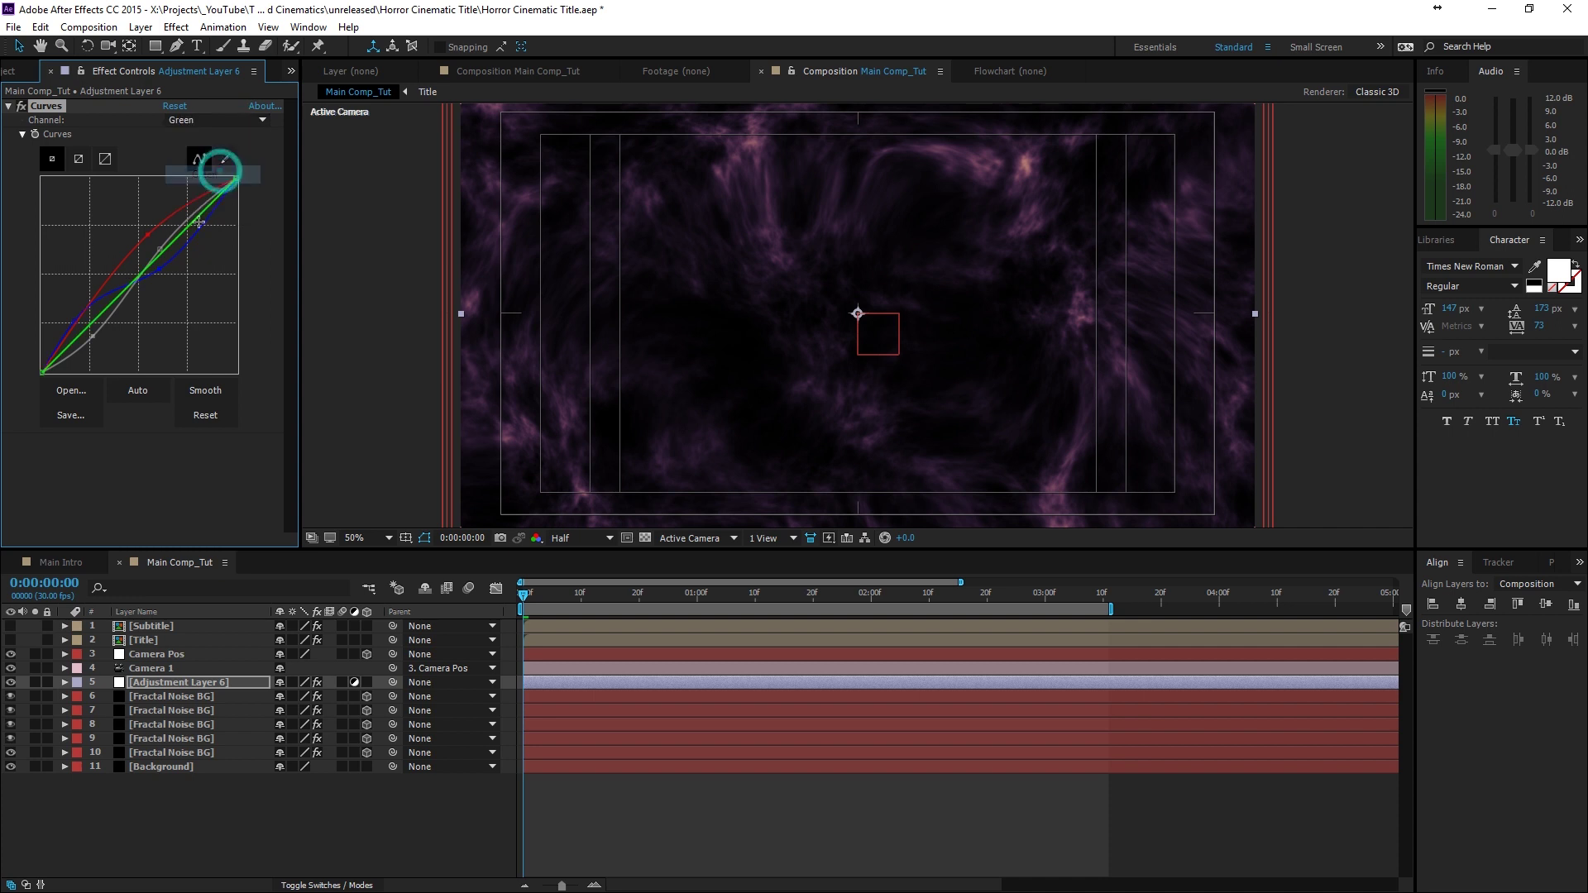
pyautogui.click(188, 223)
pyautogui.moveTo(178, 223); pyautogui.dragTo(70, 323)
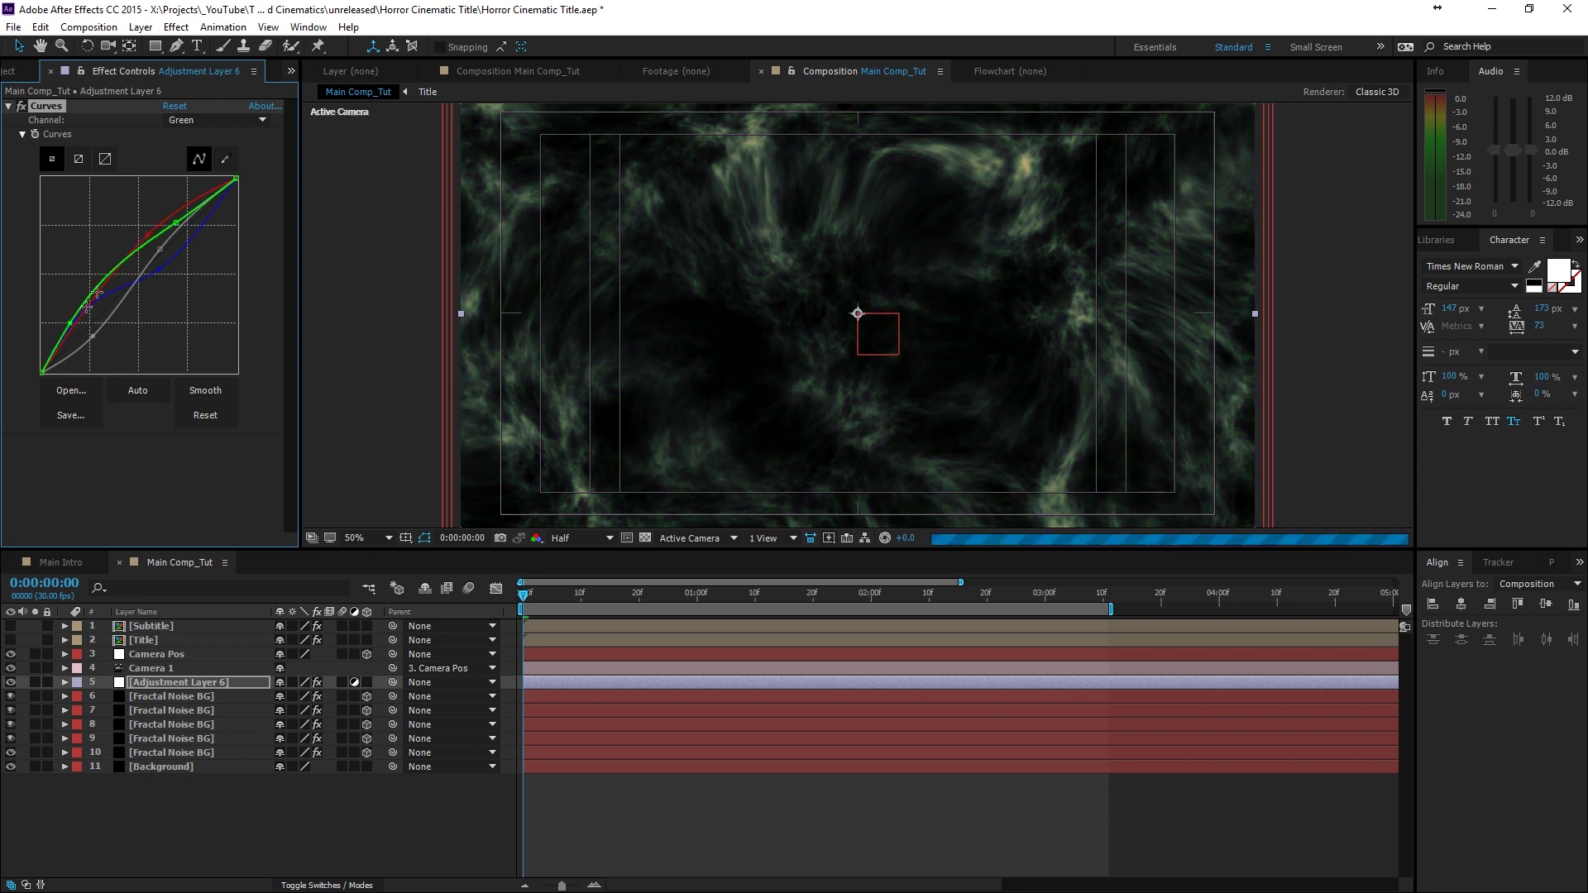
# - Reshape the Red curve's upper and lower points and lower the Blue midtones
pyautogui.click(229, 119)
pyautogui.click(199, 149)
pyautogui.moveTo(149, 236); pyautogui.dragTo(169, 245)
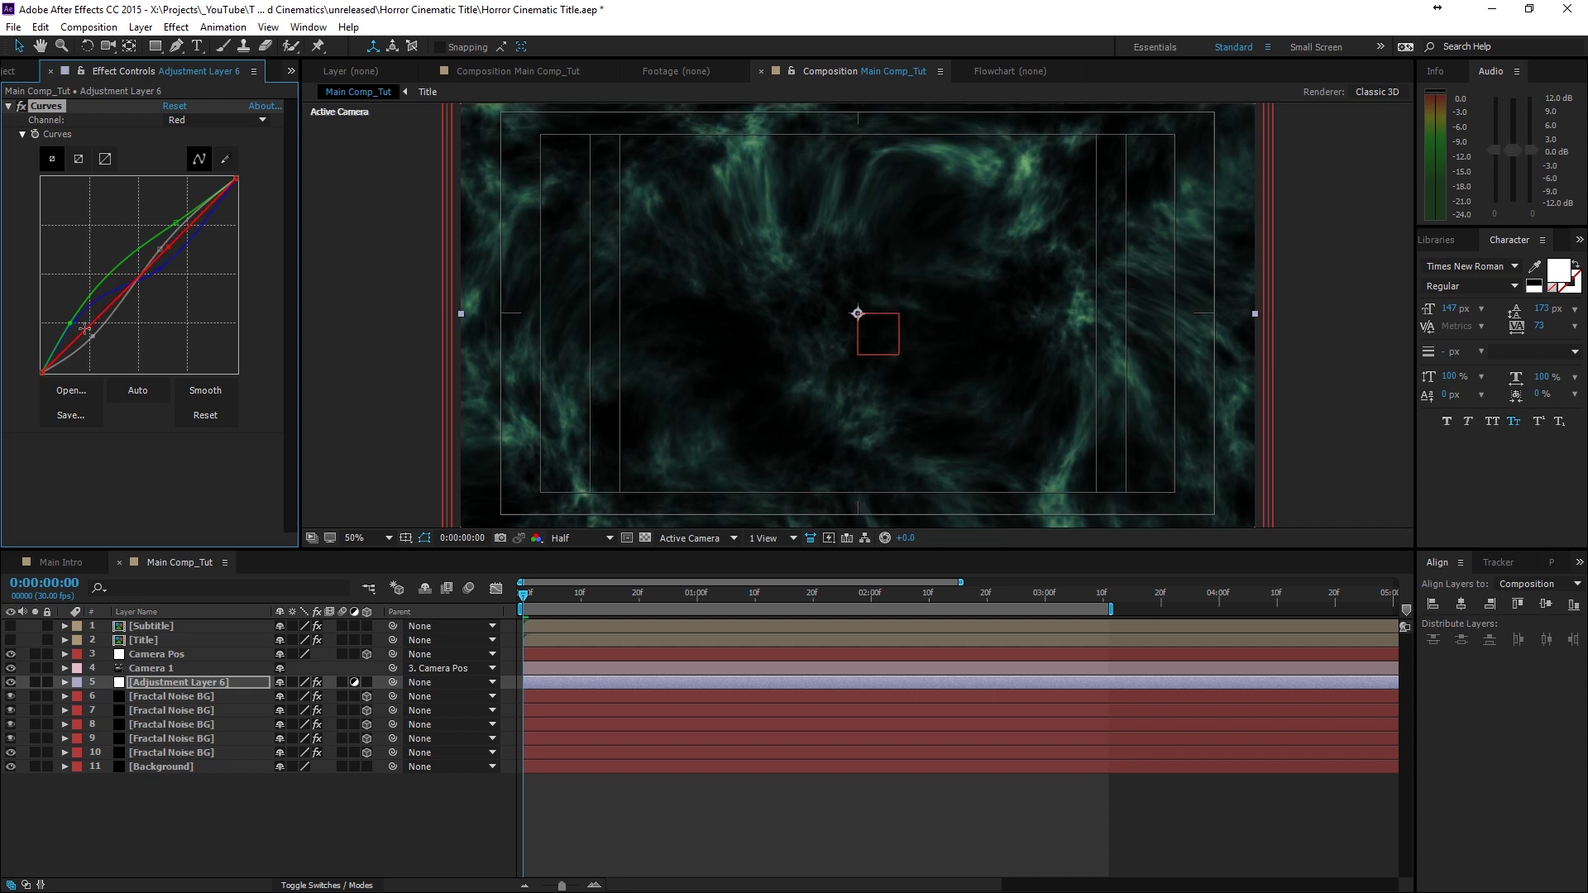
pyautogui.moveTo(85, 328)
pyautogui.mouseDown()
pyautogui.moveTo(117, 333)
pyautogui.moveTo(74, 316)
pyautogui.mouseUp()
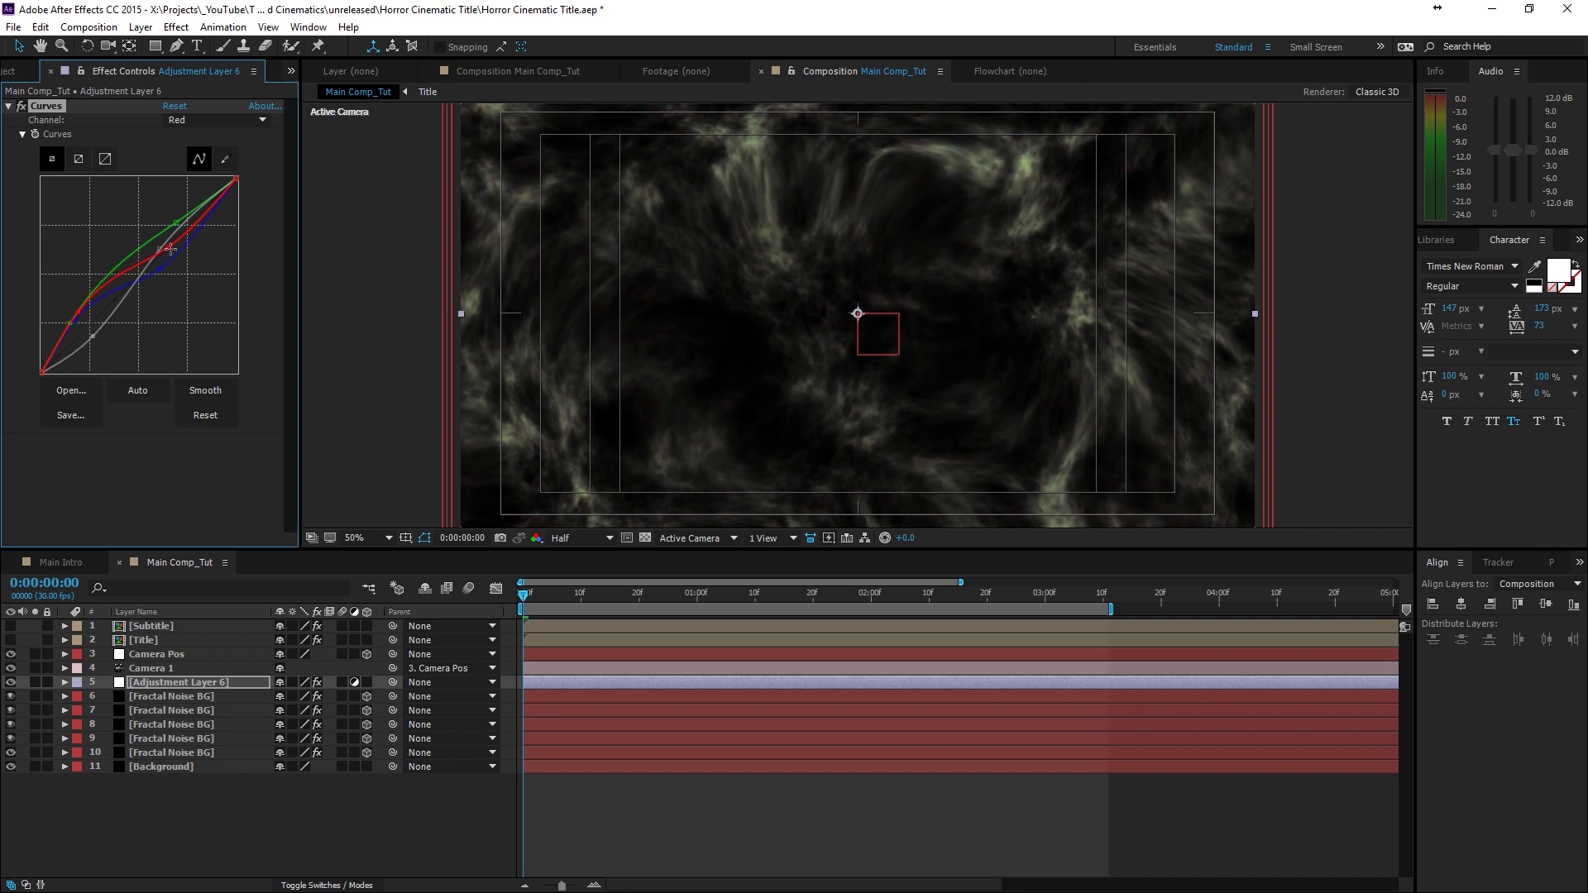
pyautogui.moveTo(169, 248)
pyautogui.mouseDown()
pyautogui.moveTo(180, 257)
pyautogui.moveTo(177, 228)
pyautogui.moveTo(180, 242)
pyautogui.mouseUp()
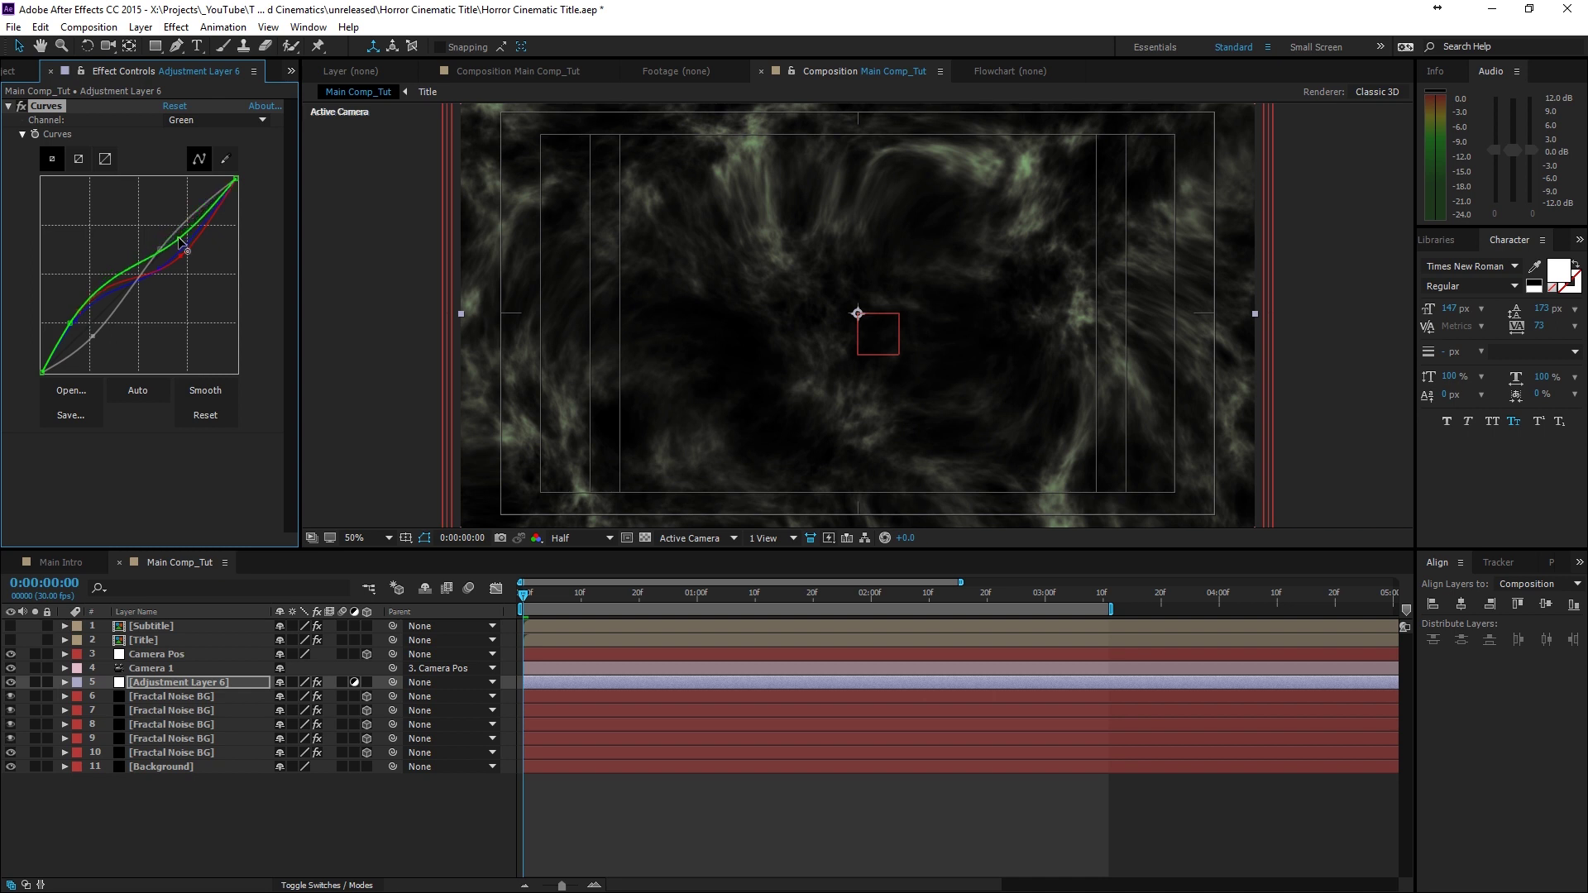
pyautogui.click(215, 120)
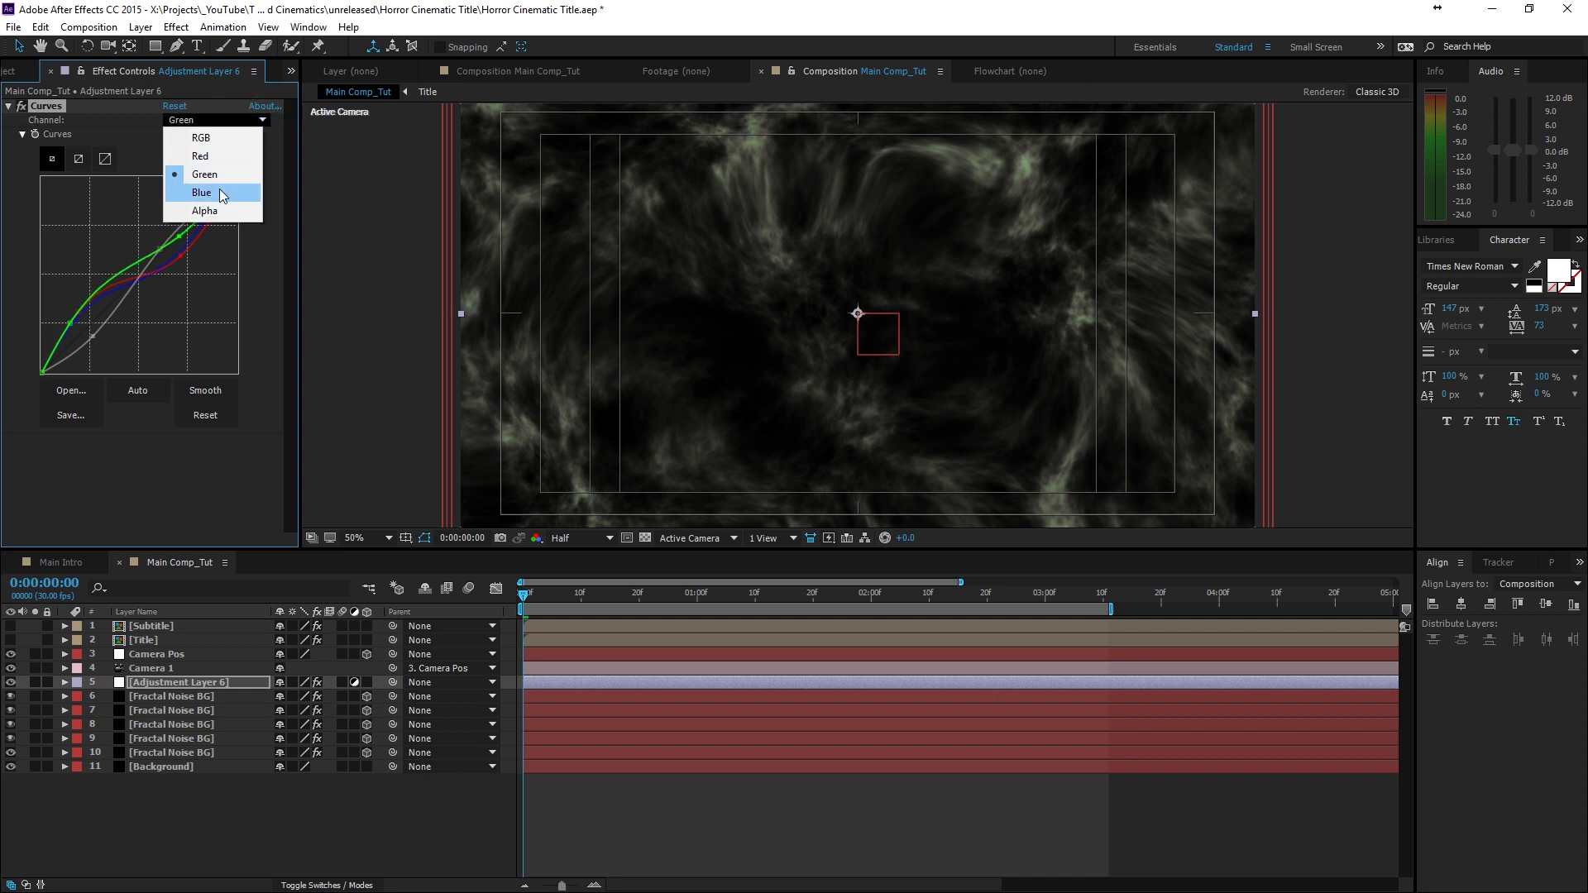
pyautogui.click(199, 194)
pyautogui.moveTo(157, 273); pyautogui.dragTo(82, 331)
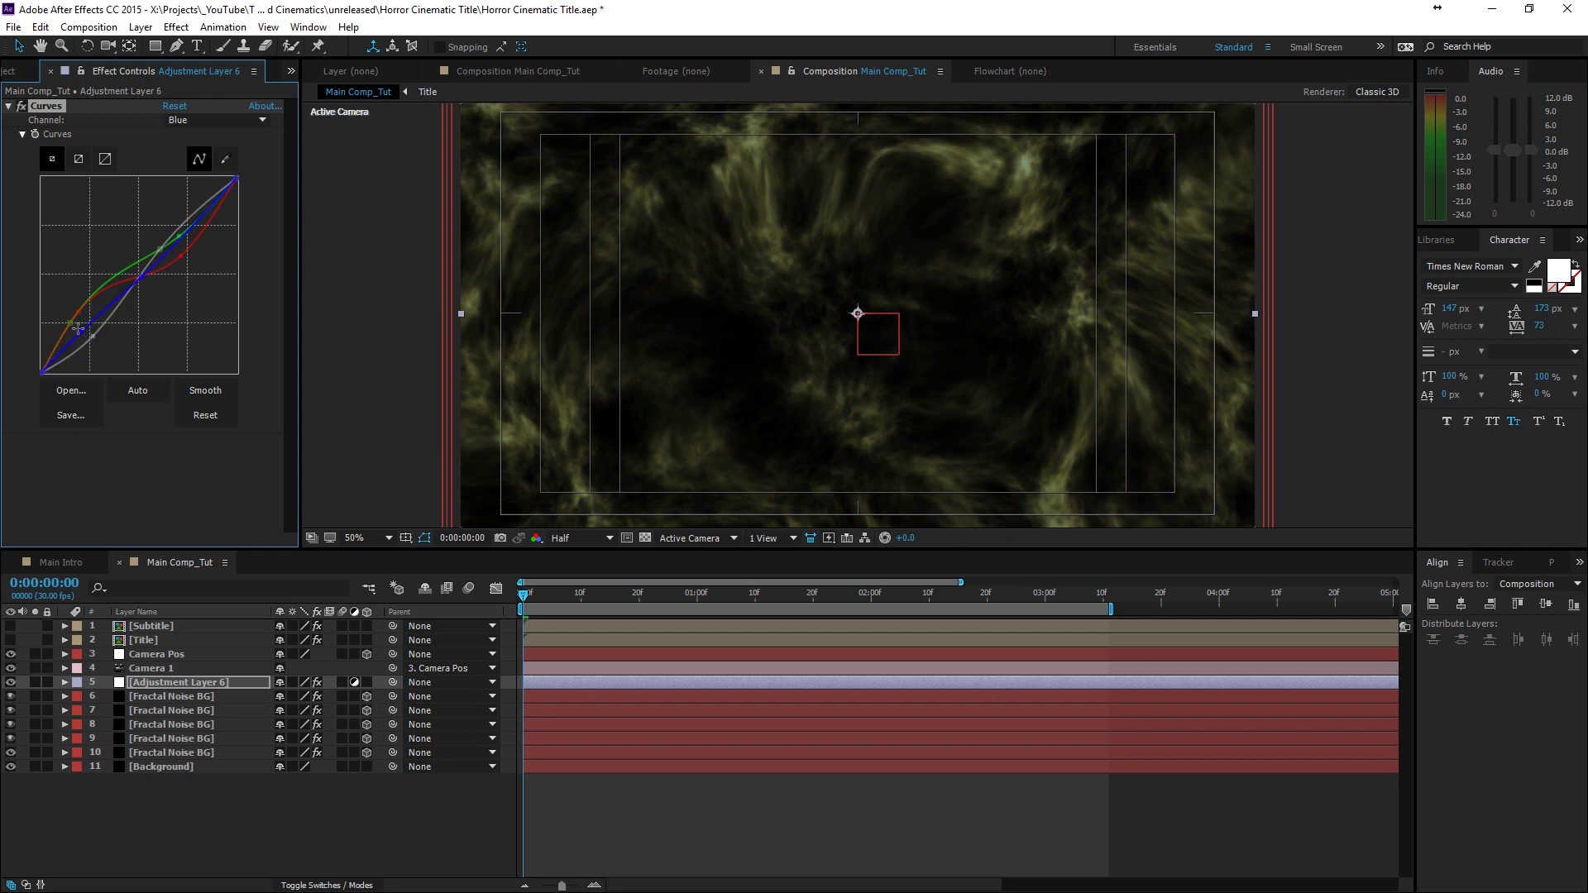
# - Raise the Red midtones and nudge the Green curve's lower point down for amber smoke
pyautogui.click(207, 121)
pyautogui.click(202, 152)
pyautogui.moveTo(166, 254); pyautogui.dragTo(154, 235)
pyautogui.click(227, 122)
pyautogui.click(204, 174)
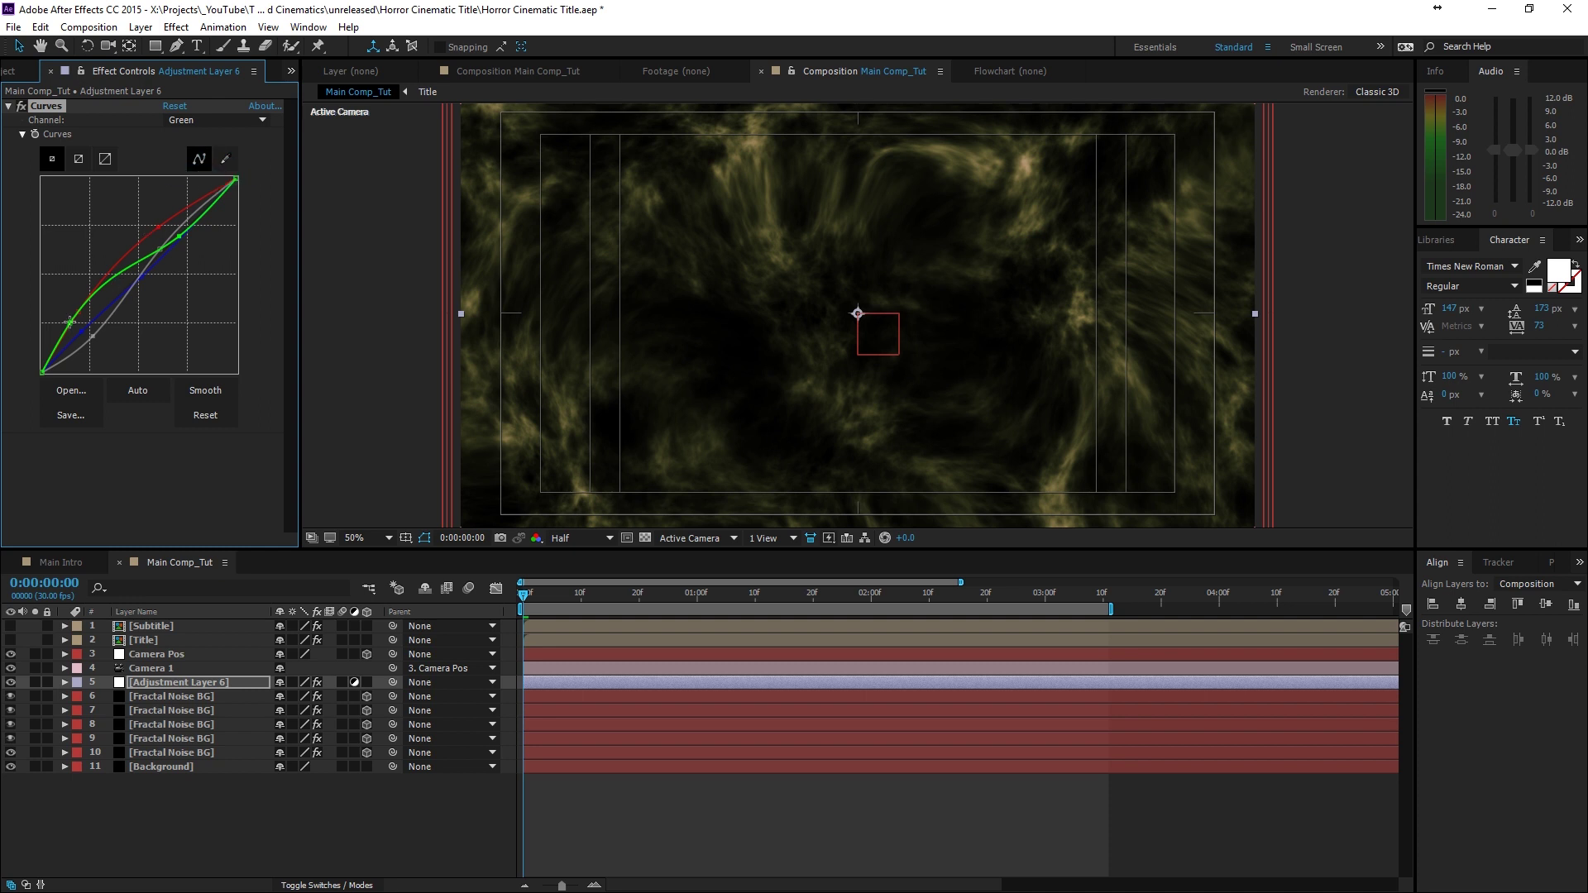
pyautogui.moveTo(70, 320); pyautogui.dragTo(71, 325)
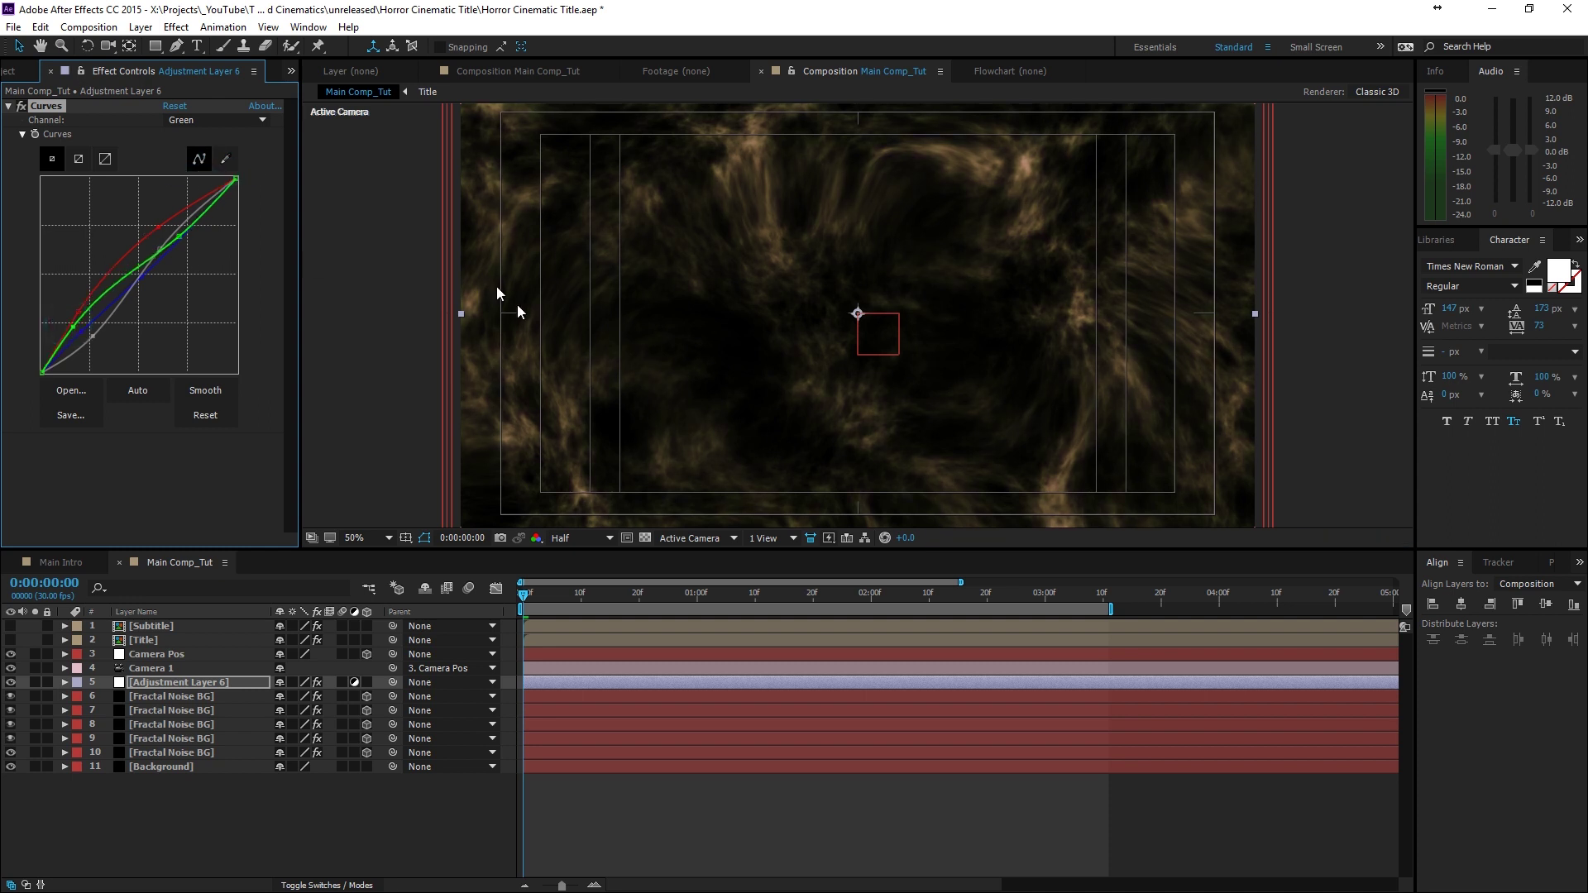
# - Add Unsharp Mask to Adjustment Layer 6 with Radius 25, then start a preview
pyautogui.click(176, 24)
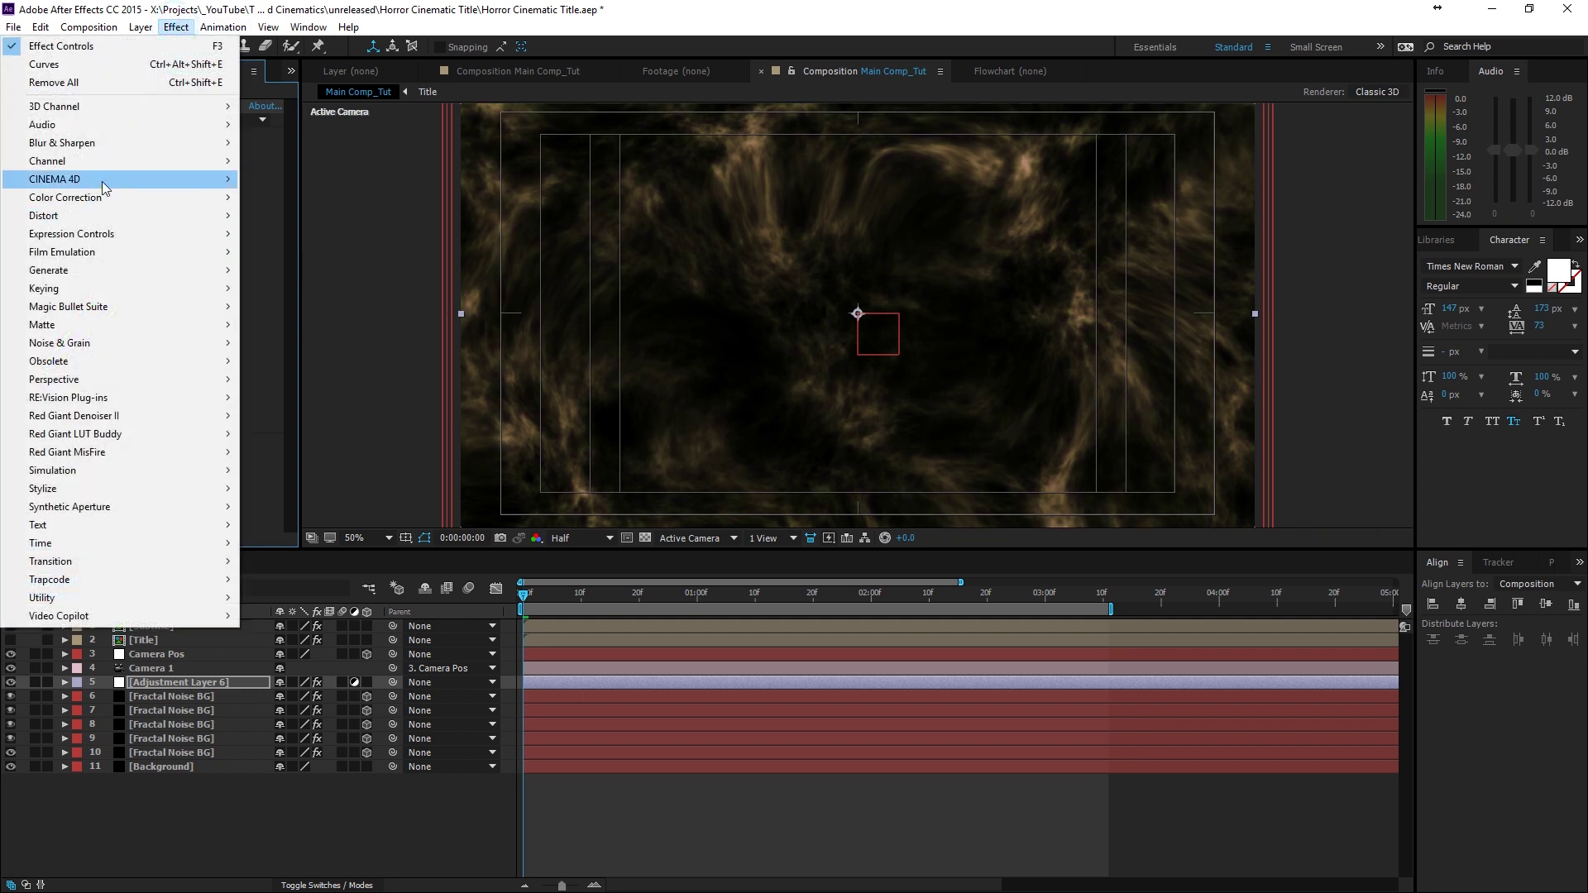
pyautogui.moveTo(117, 146)
pyautogui.click(267, 398)
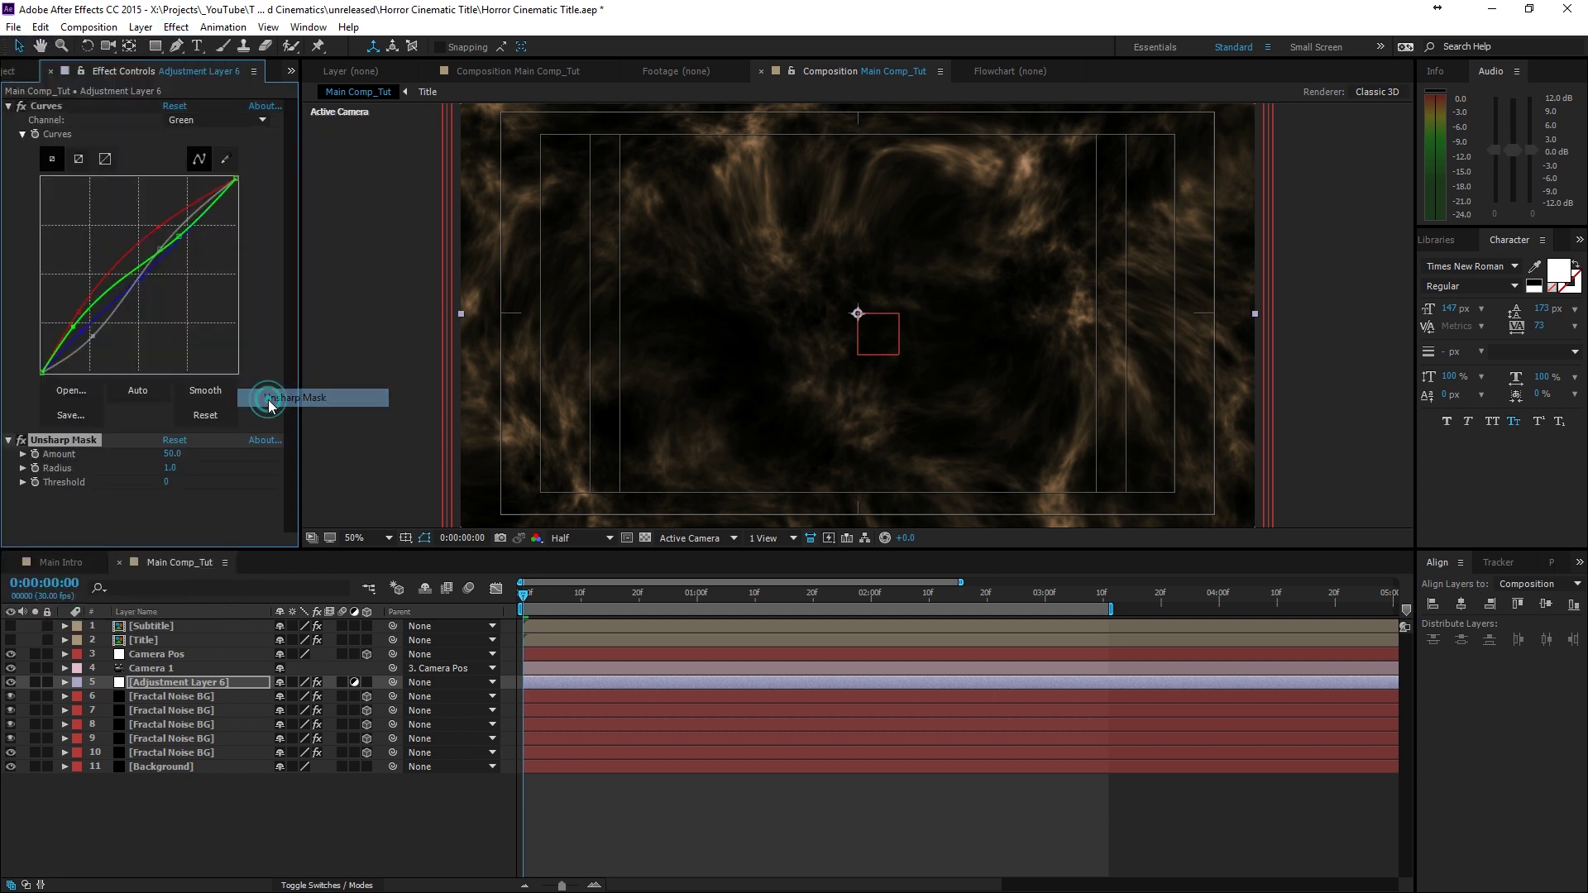
pyautogui.click(171, 468)
pyautogui.write('25')
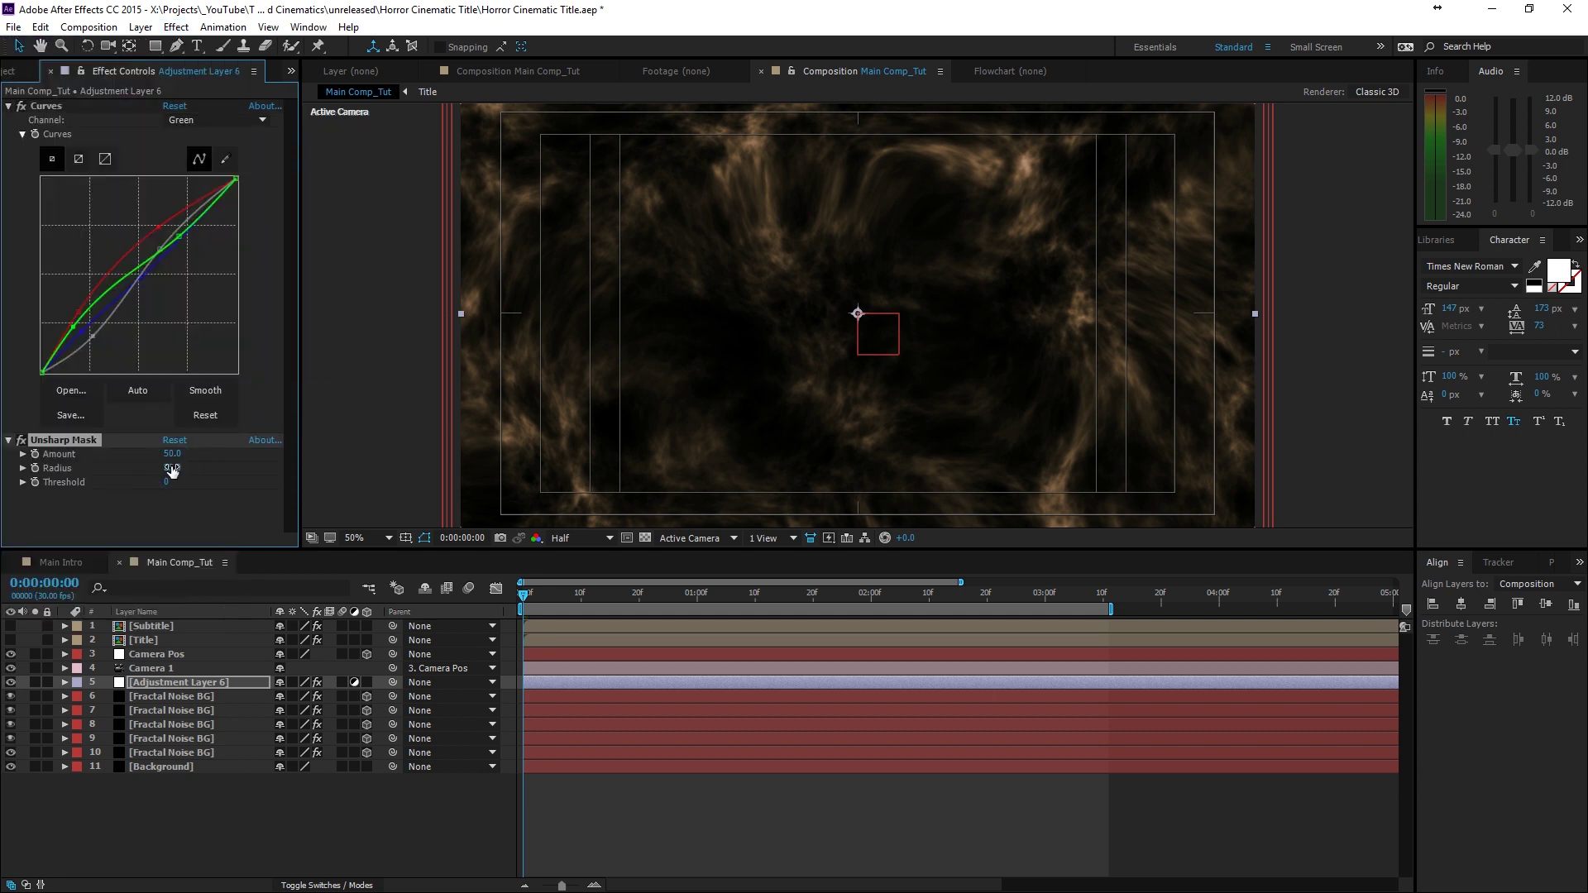
pyautogui.press('Return')
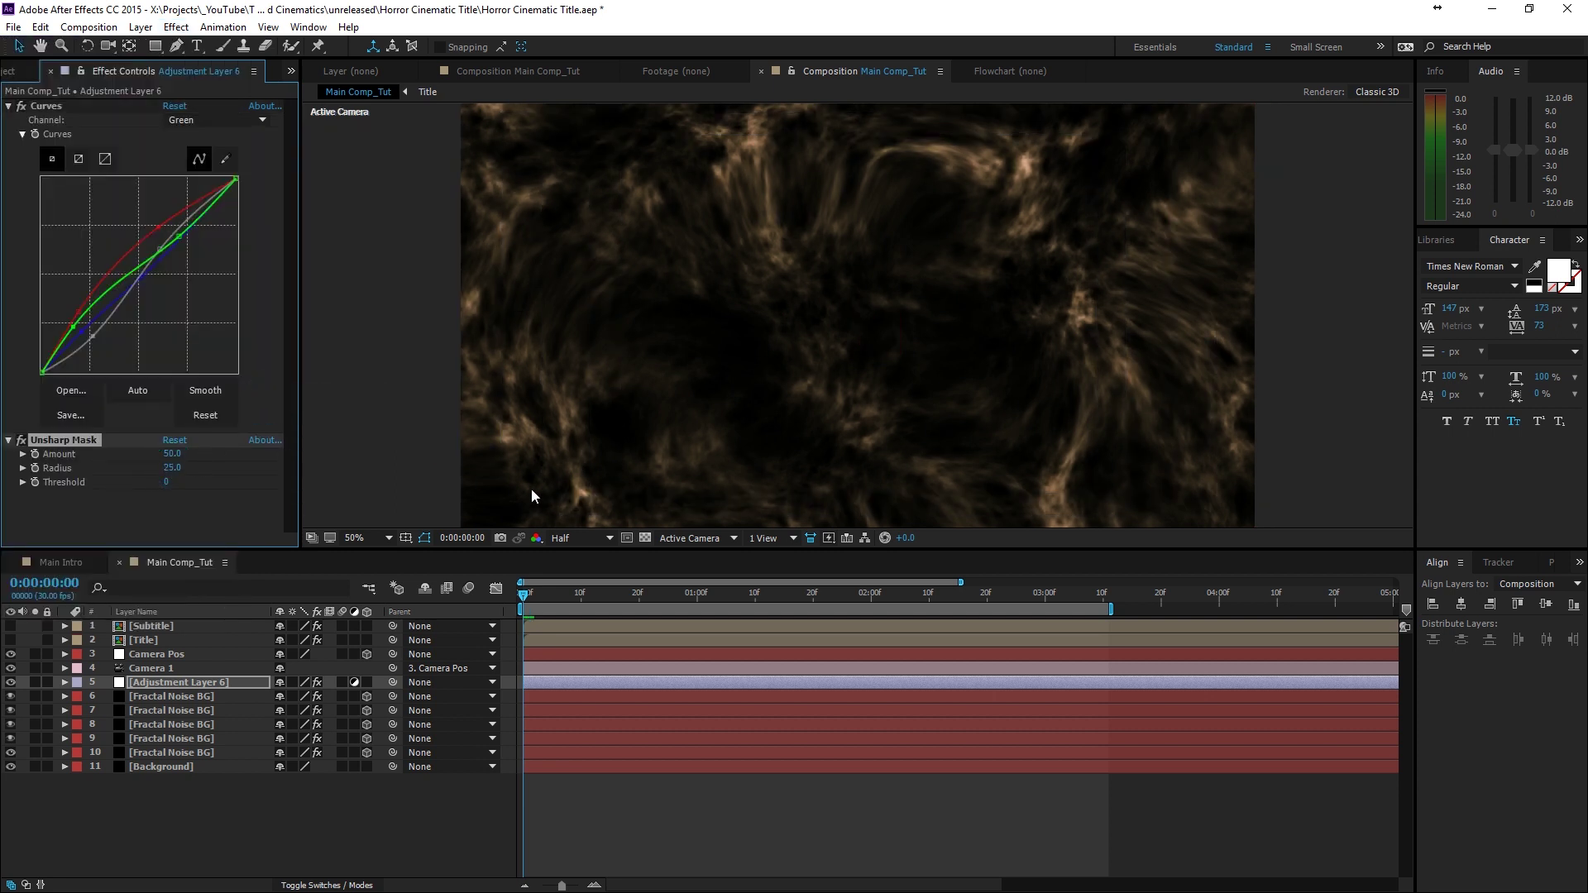
pyautogui.press('space')
# - Enable motion blur on all Fractal Noise BG layers and the composition, then preview
pyautogui.click(558, 597)
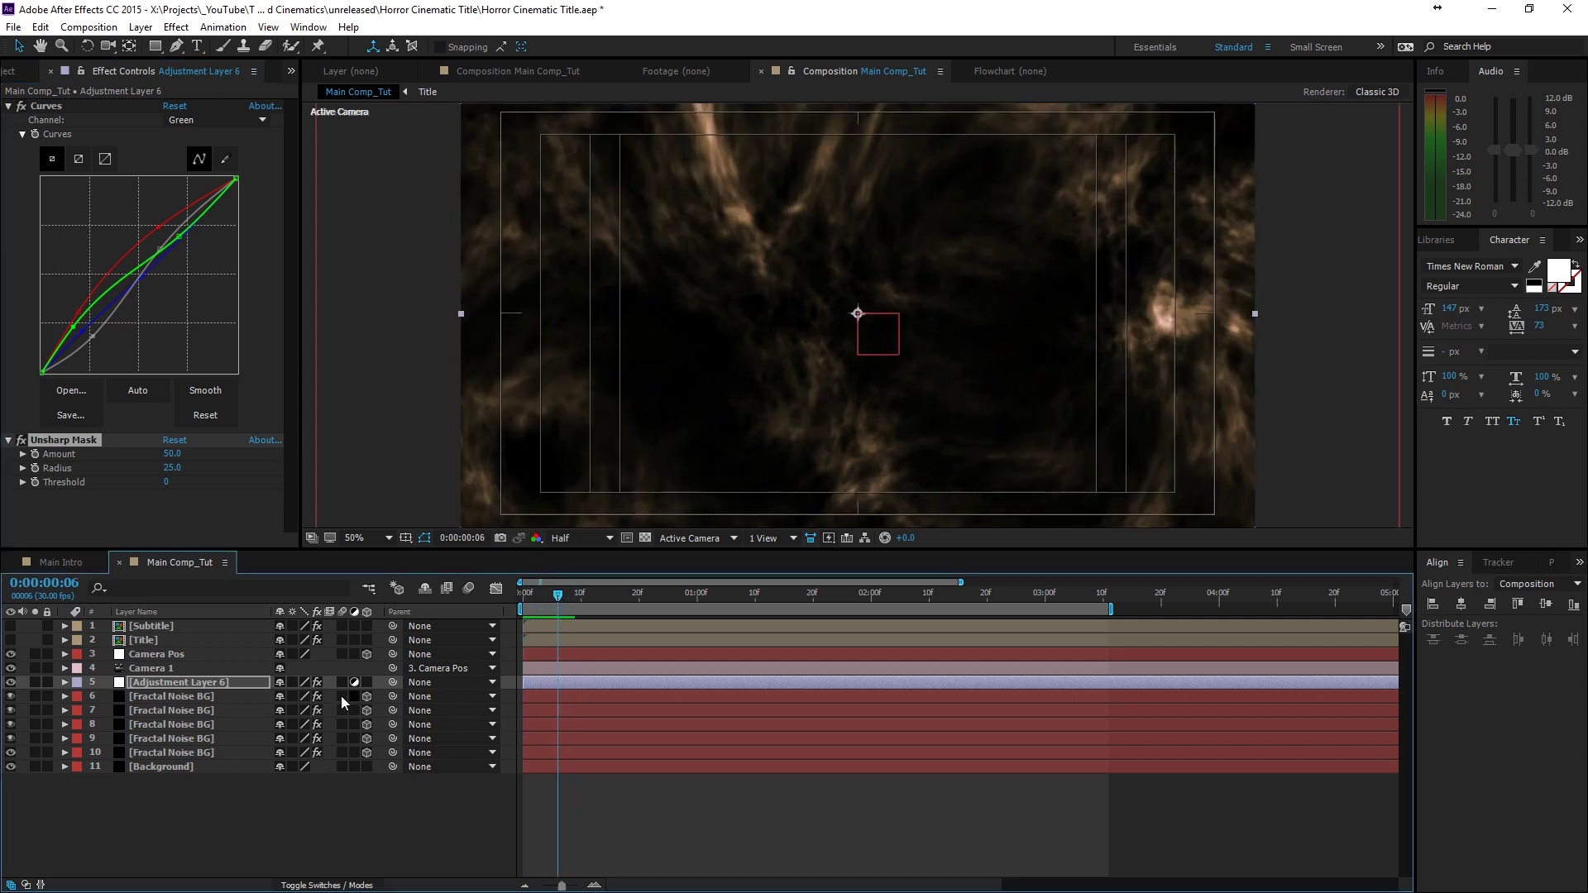
pyautogui.click(167, 697)
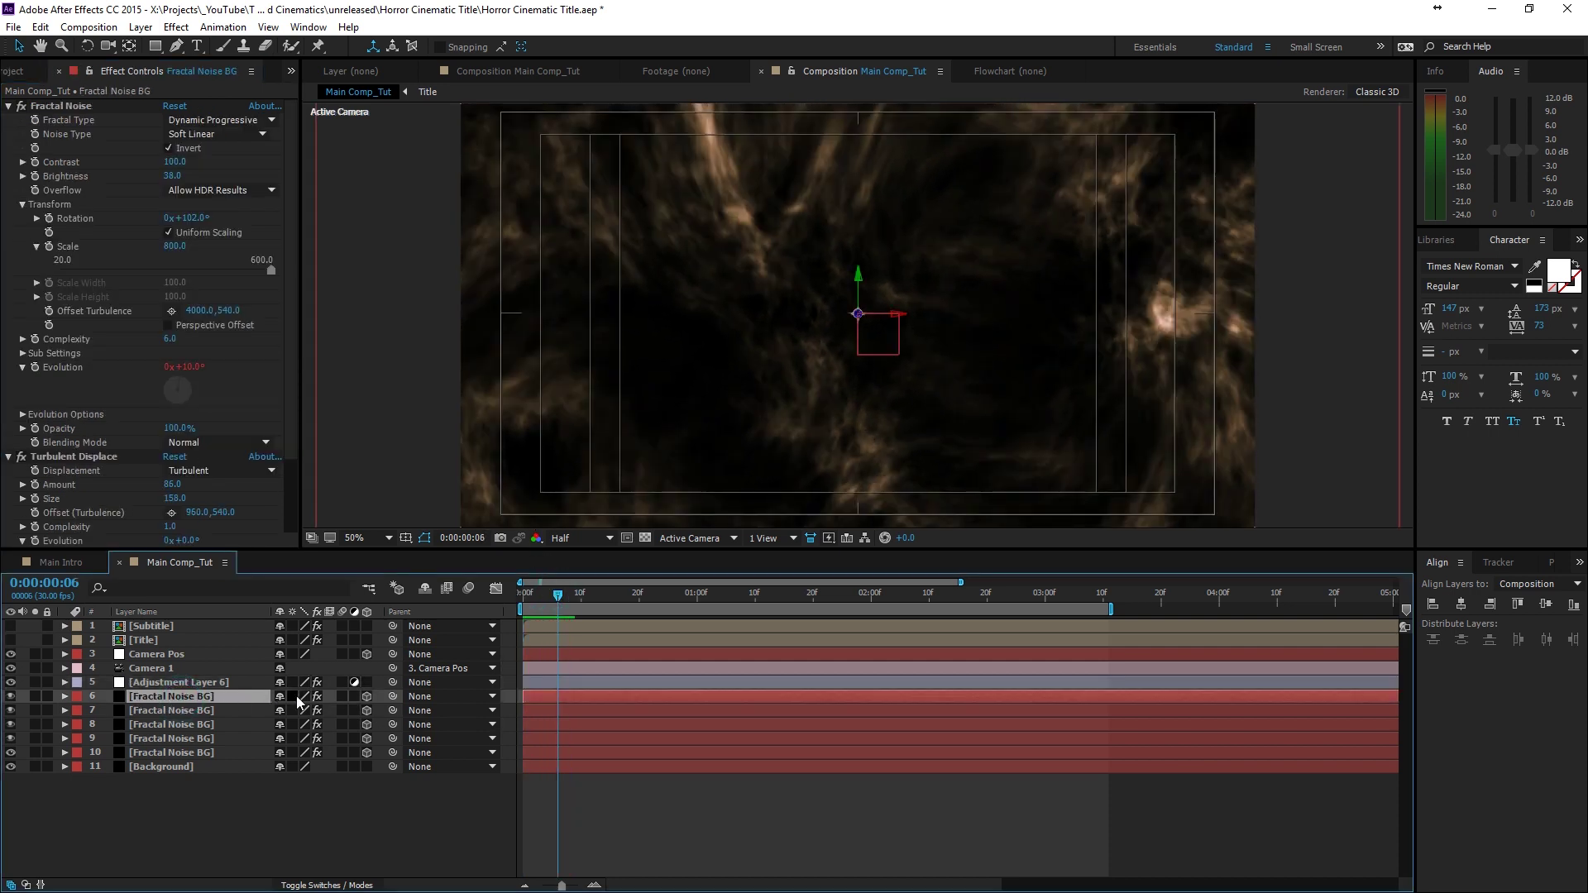
pyautogui.moveTo(338, 696); pyautogui.dragTo(344, 751)
pyautogui.click(469, 589)
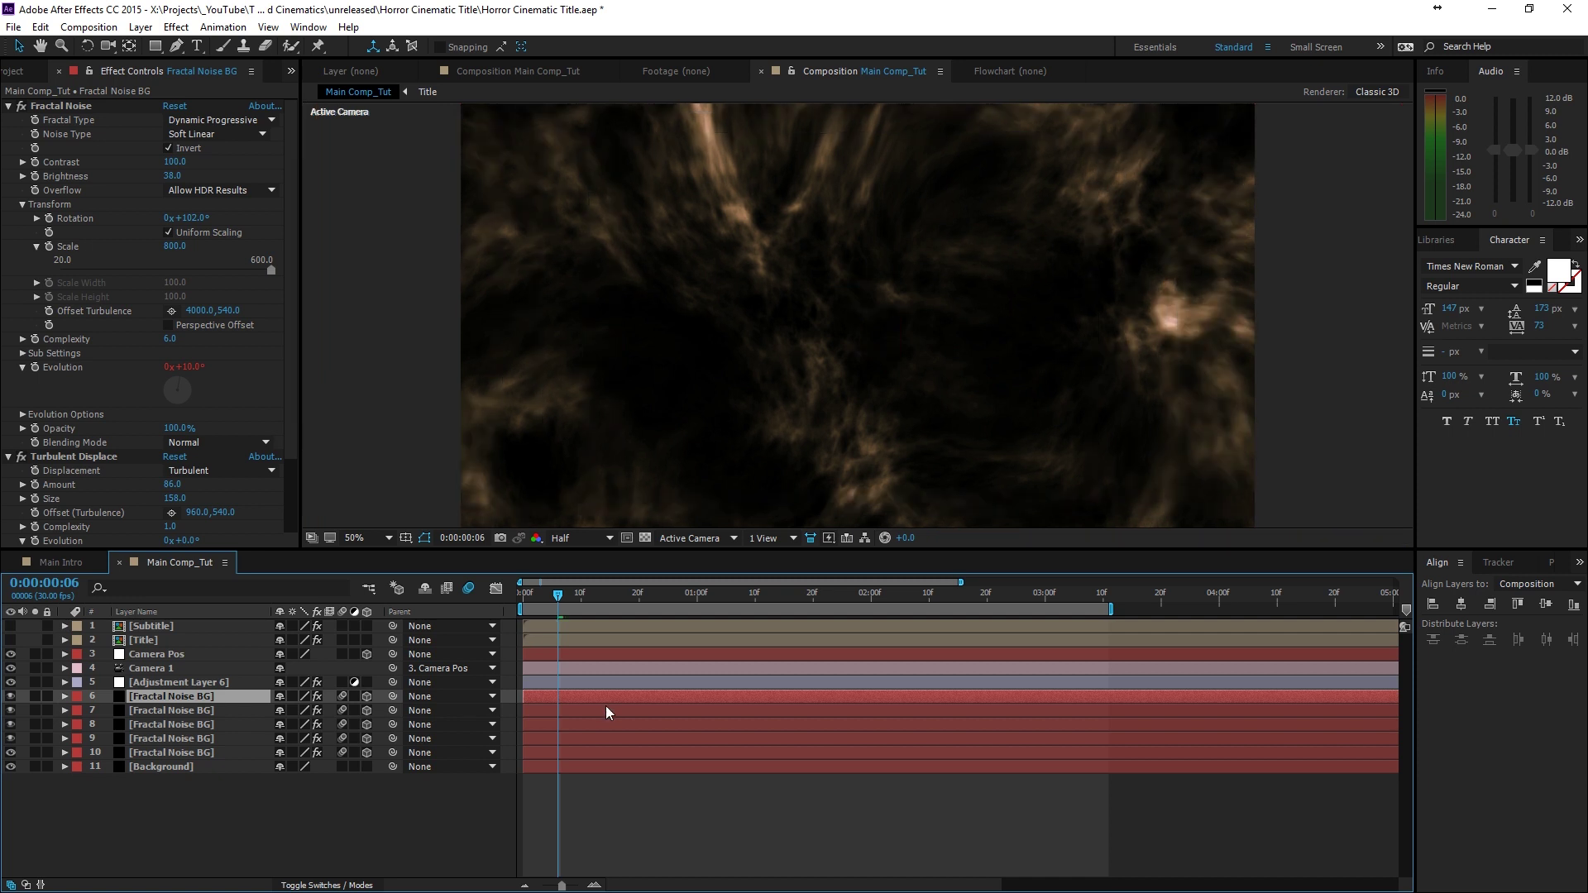
pyautogui.press('space')
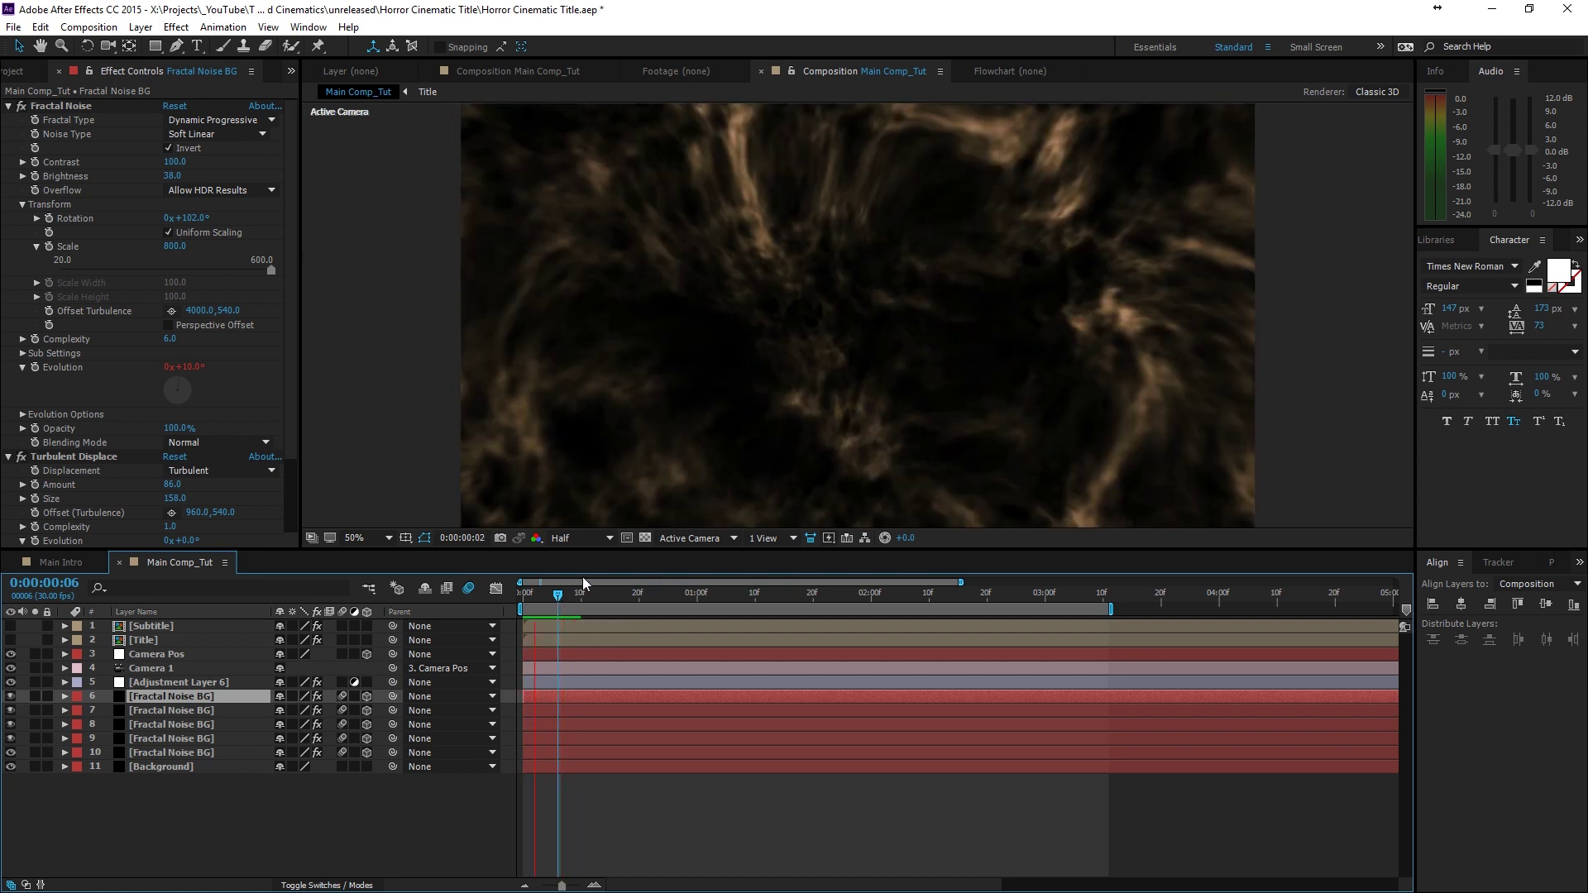
pyautogui.click(164, 683)
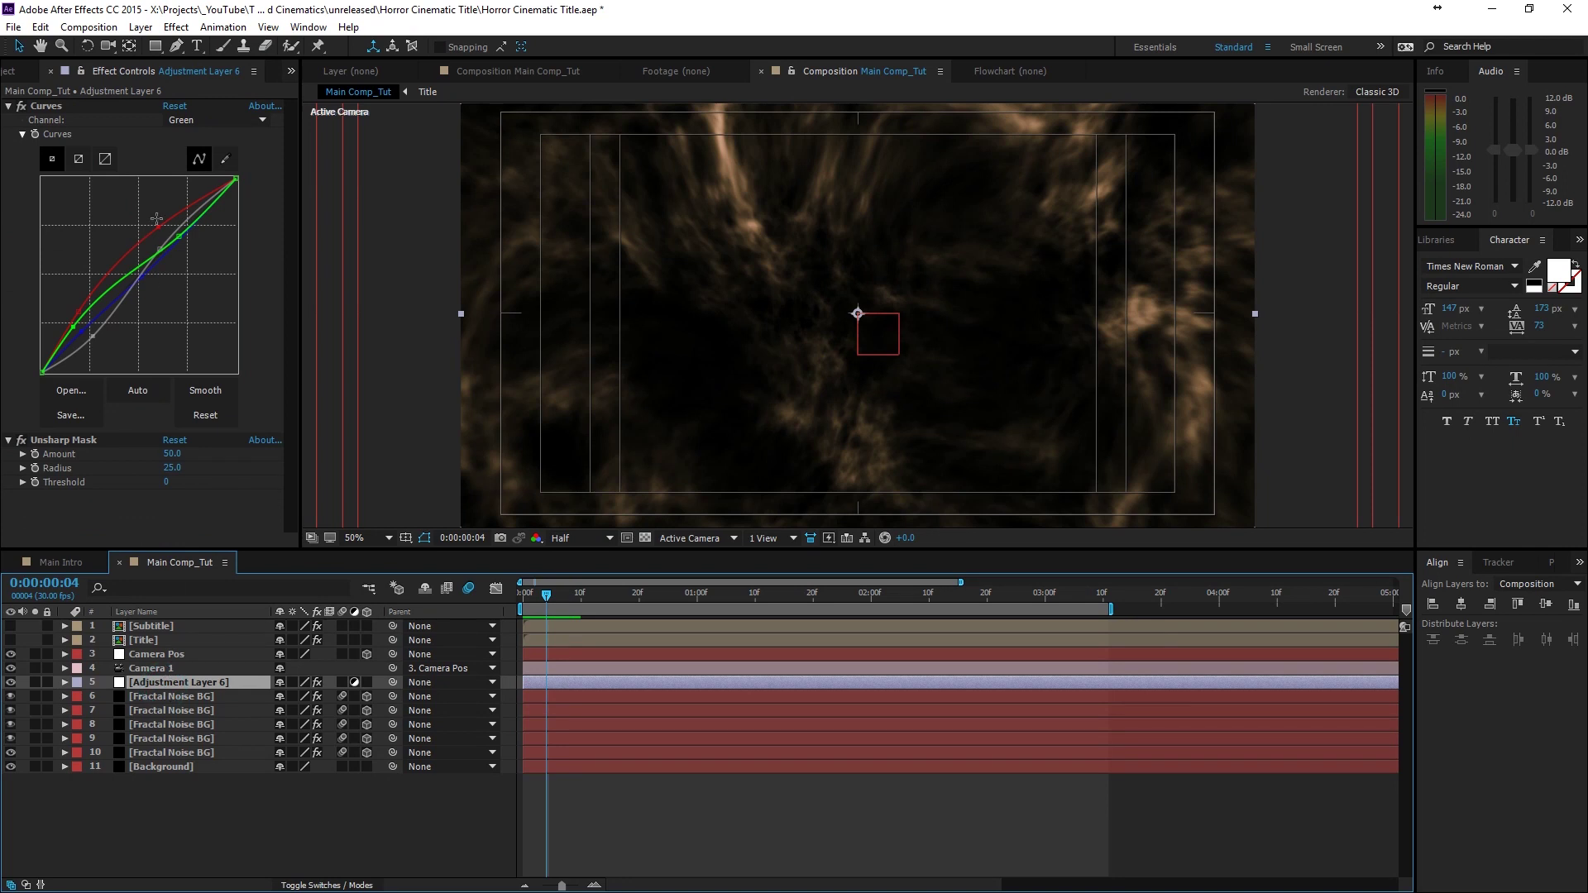
# - Push the Red curve's upper point higher and brighten the red shadows
pyautogui.click(217, 120)
pyautogui.click(216, 167)
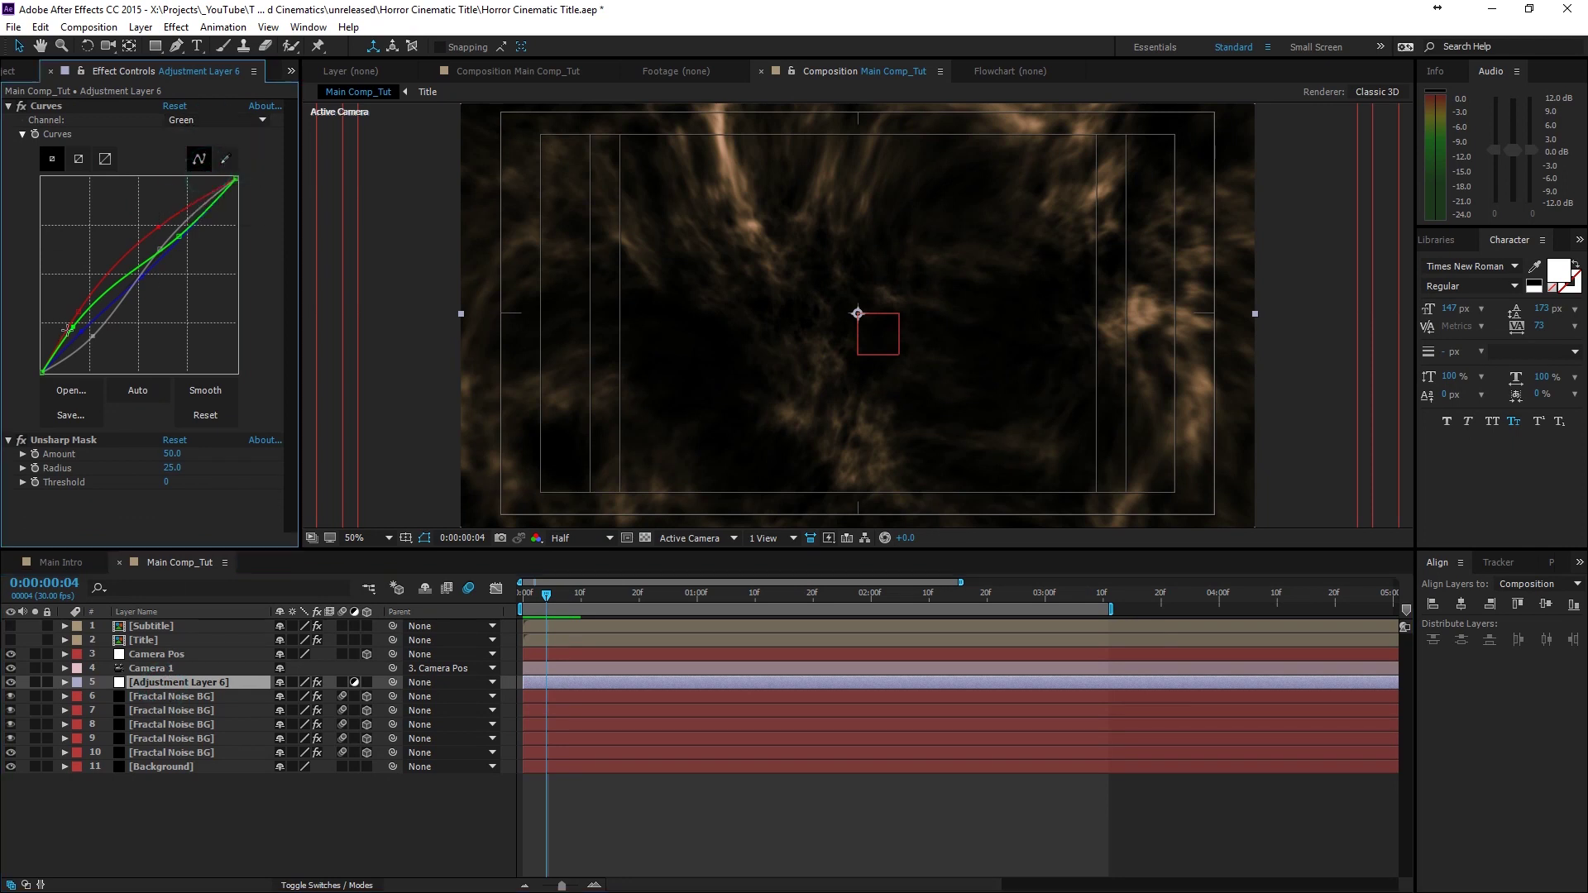
pyautogui.click(82, 328)
pyautogui.click(195, 120)
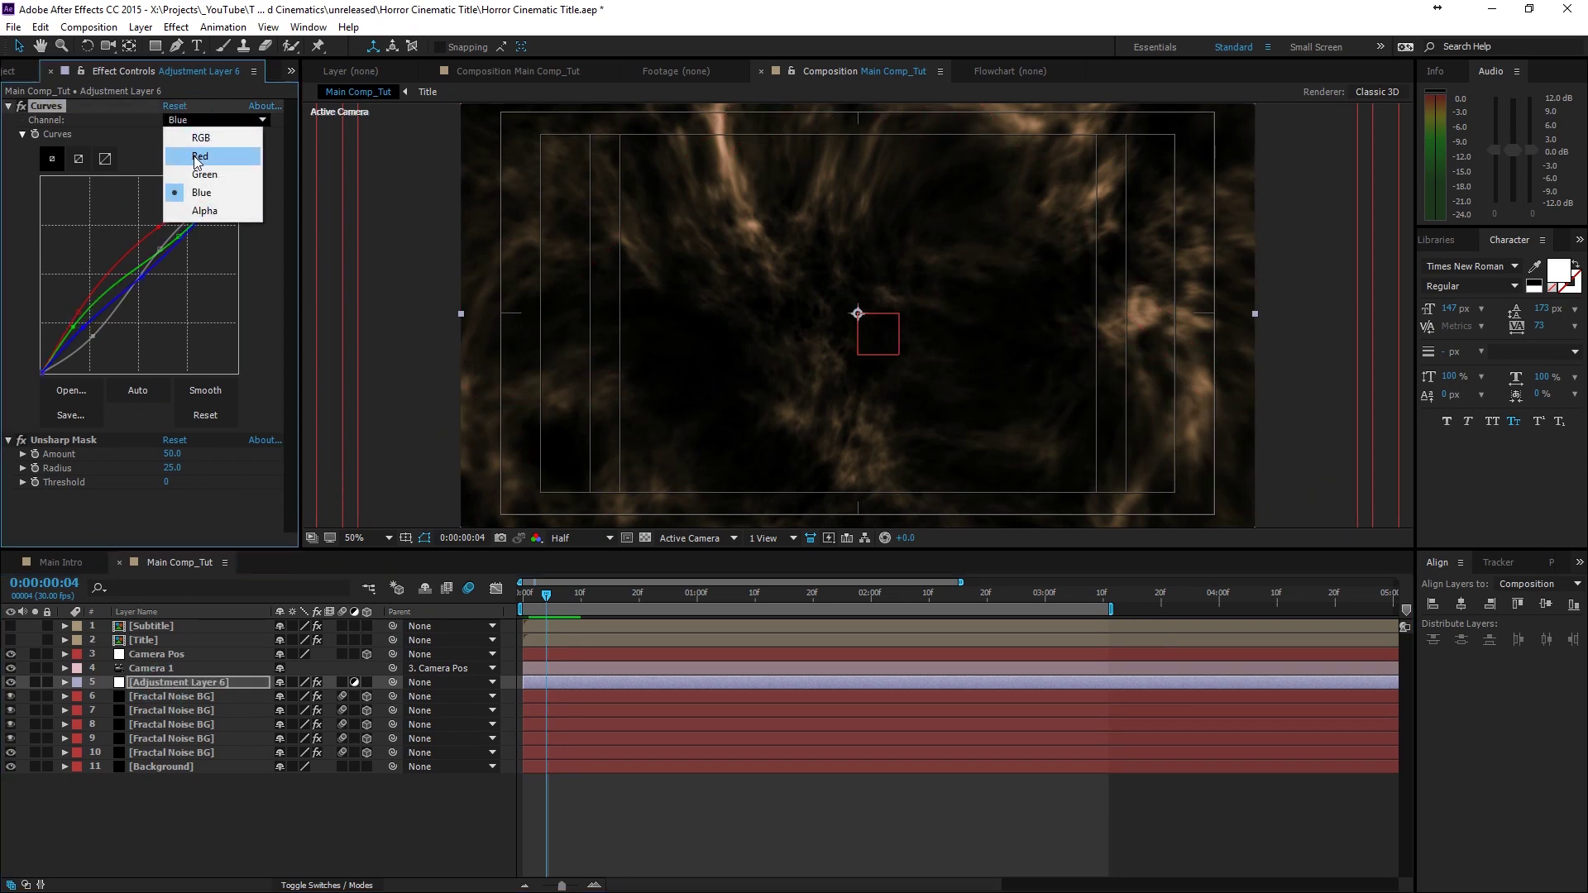
pyautogui.click(196, 154)
pyautogui.moveTo(153, 224); pyautogui.dragTo(136, 217)
pyautogui.moveTo(74, 313); pyautogui.dragTo(62, 304)
# - Lower the Green curve's bottom point, raise its upper point, and preview the crimson grade
pyautogui.click(195, 120)
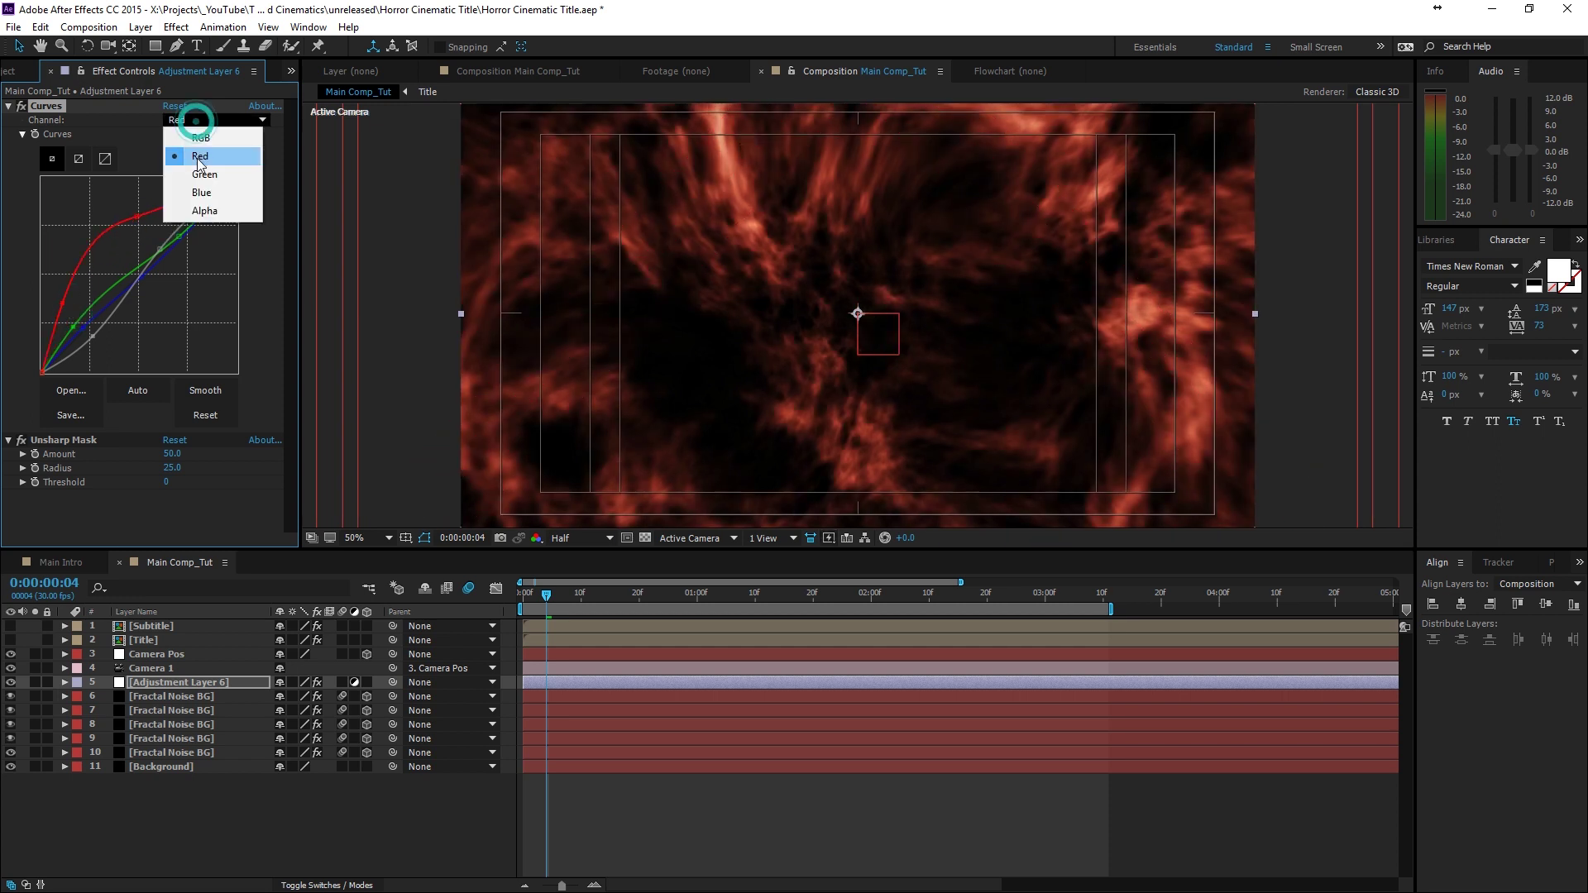
pyautogui.click(198, 175)
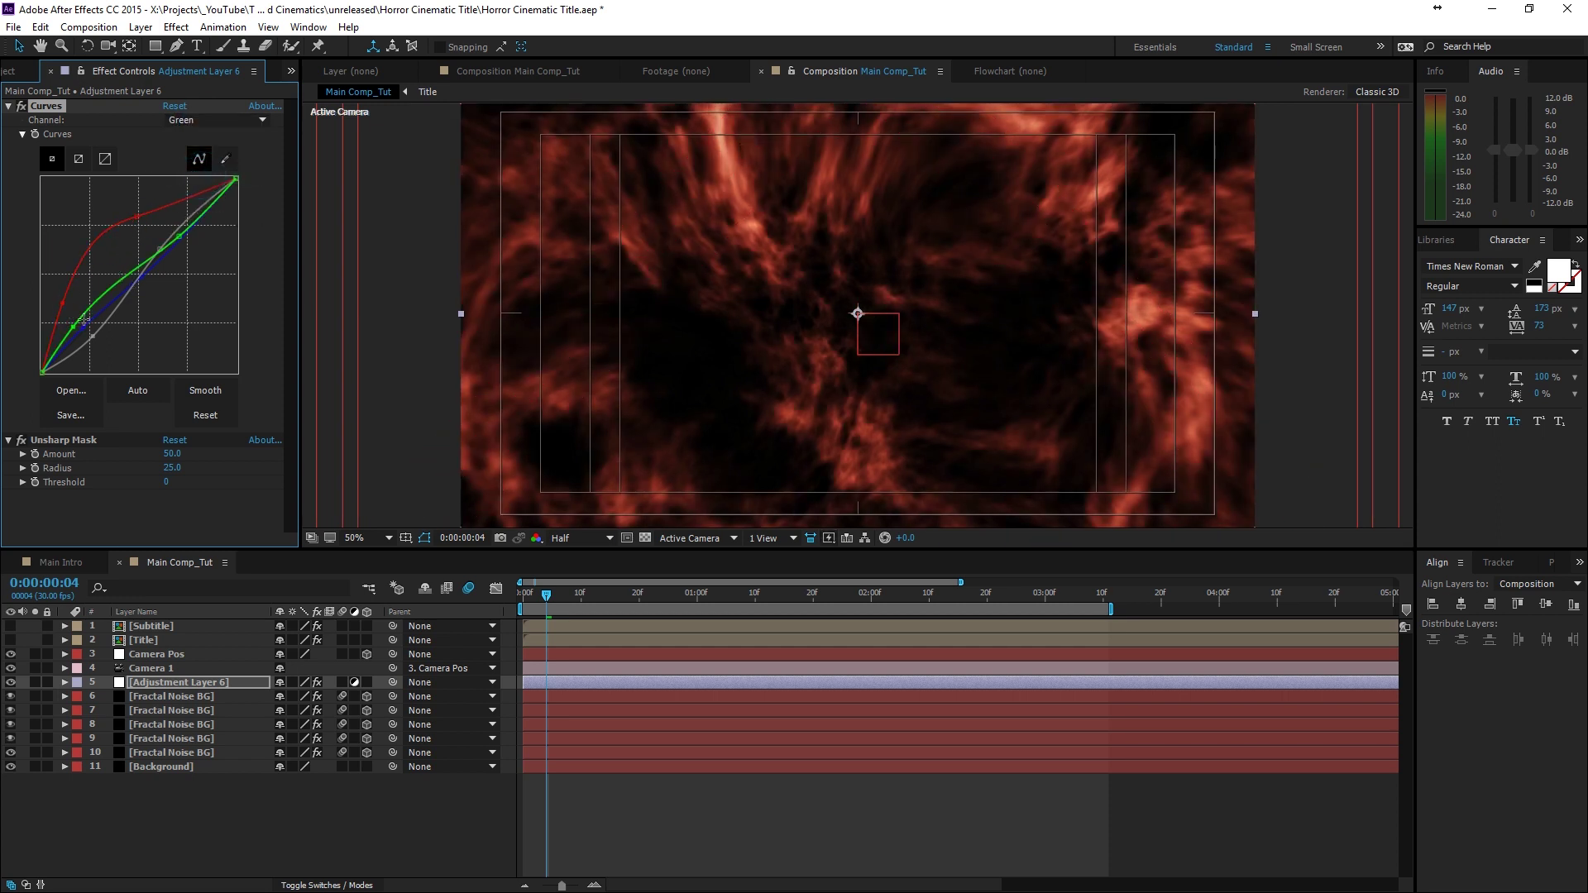
pyautogui.moveTo(72, 326); pyautogui.dragTo(102, 346)
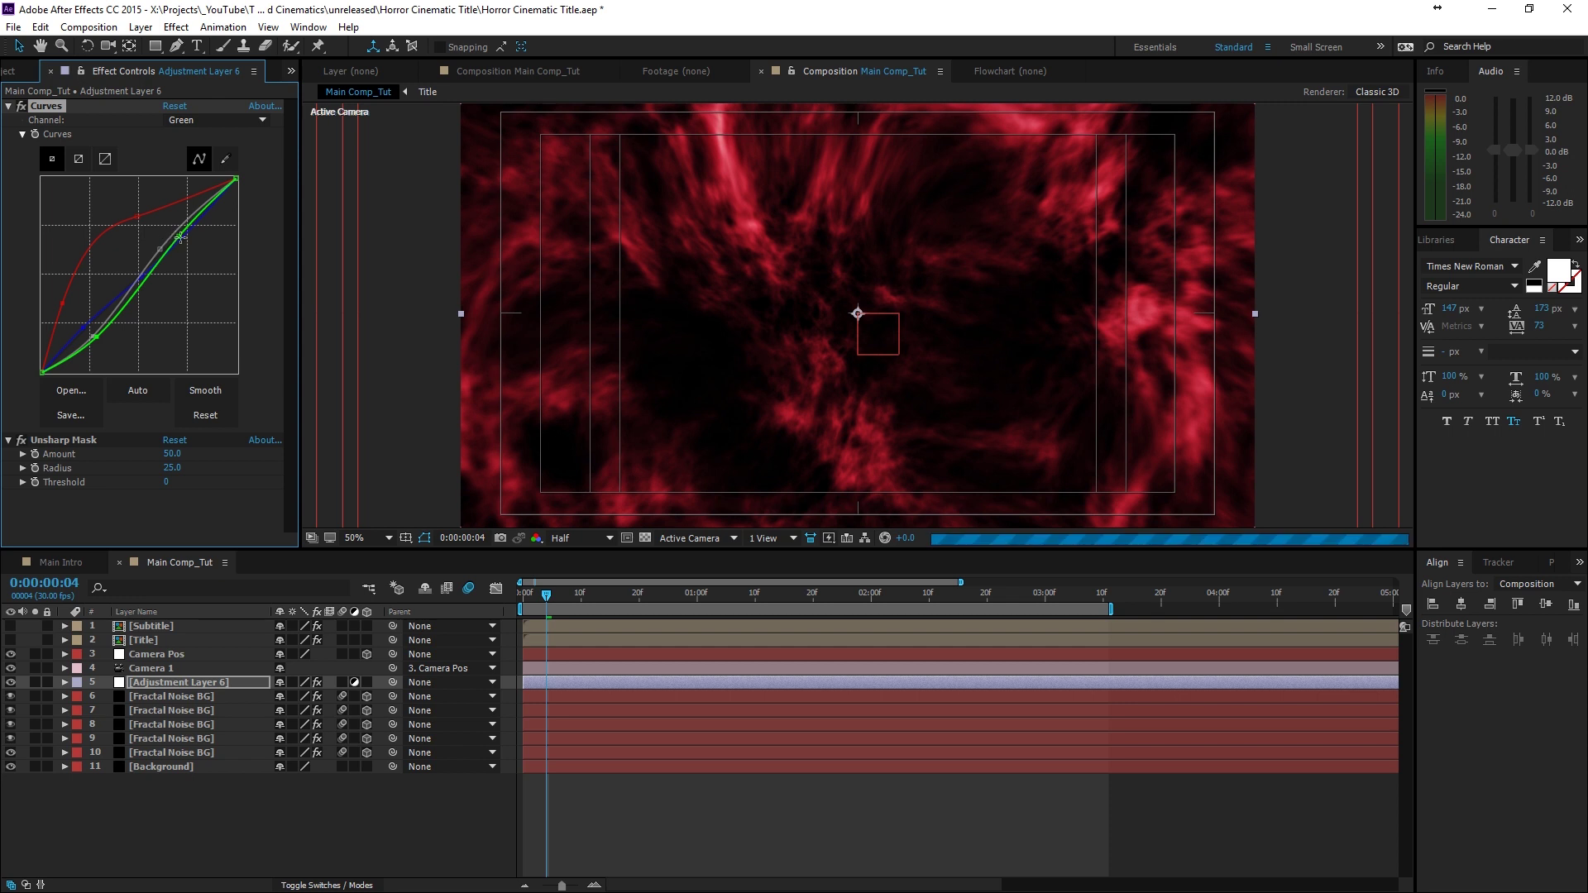
pyautogui.moveTo(180, 237); pyautogui.dragTo(155, 220)
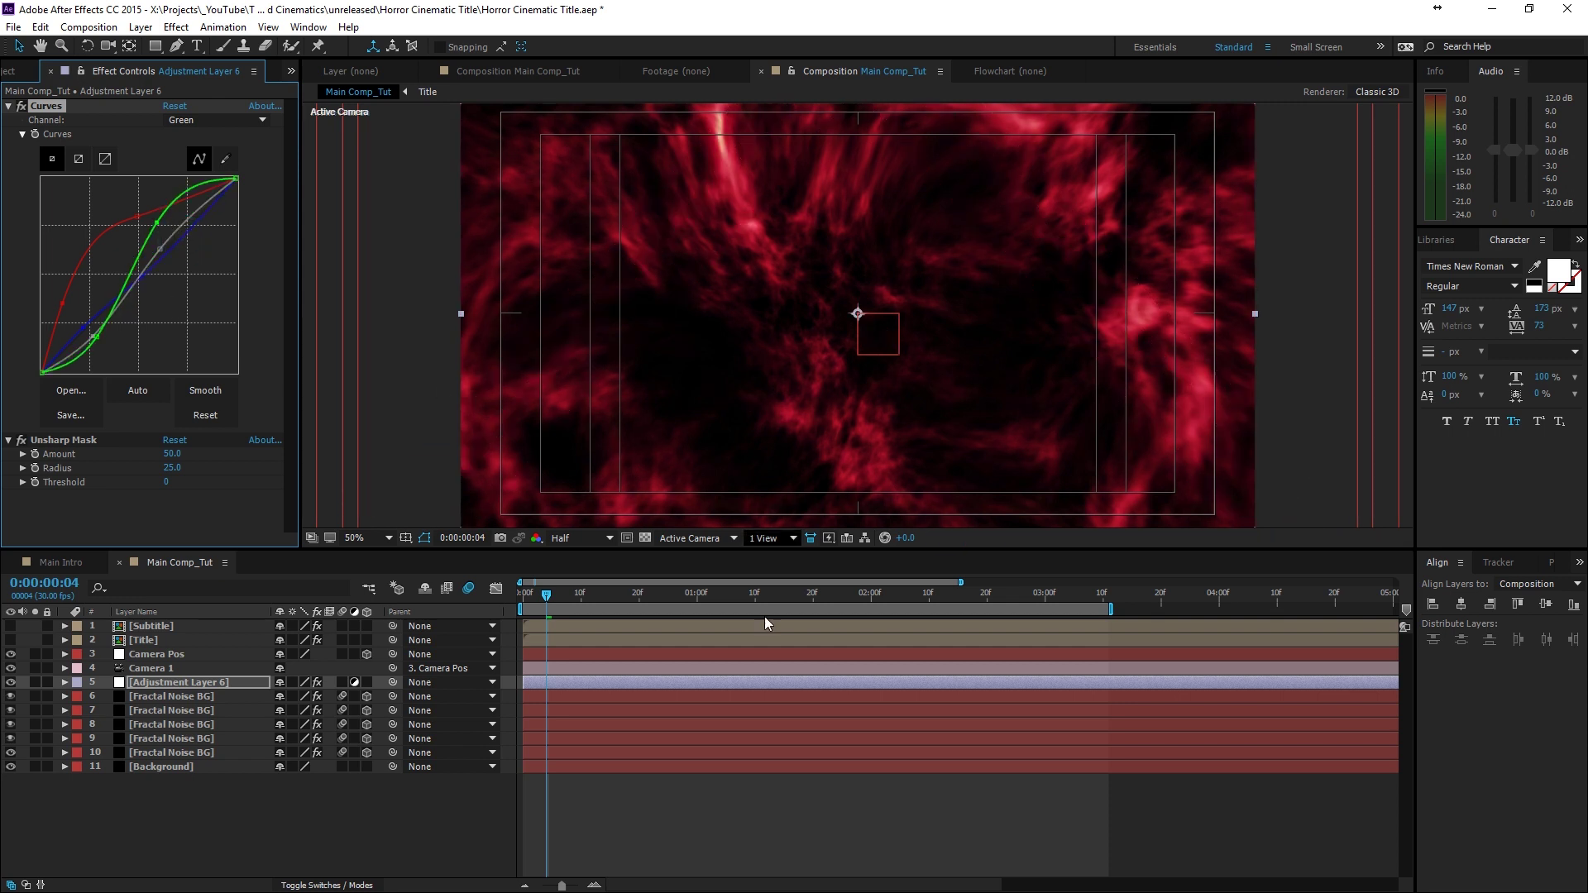
pyautogui.click(700, 824)
pyautogui.press('space')
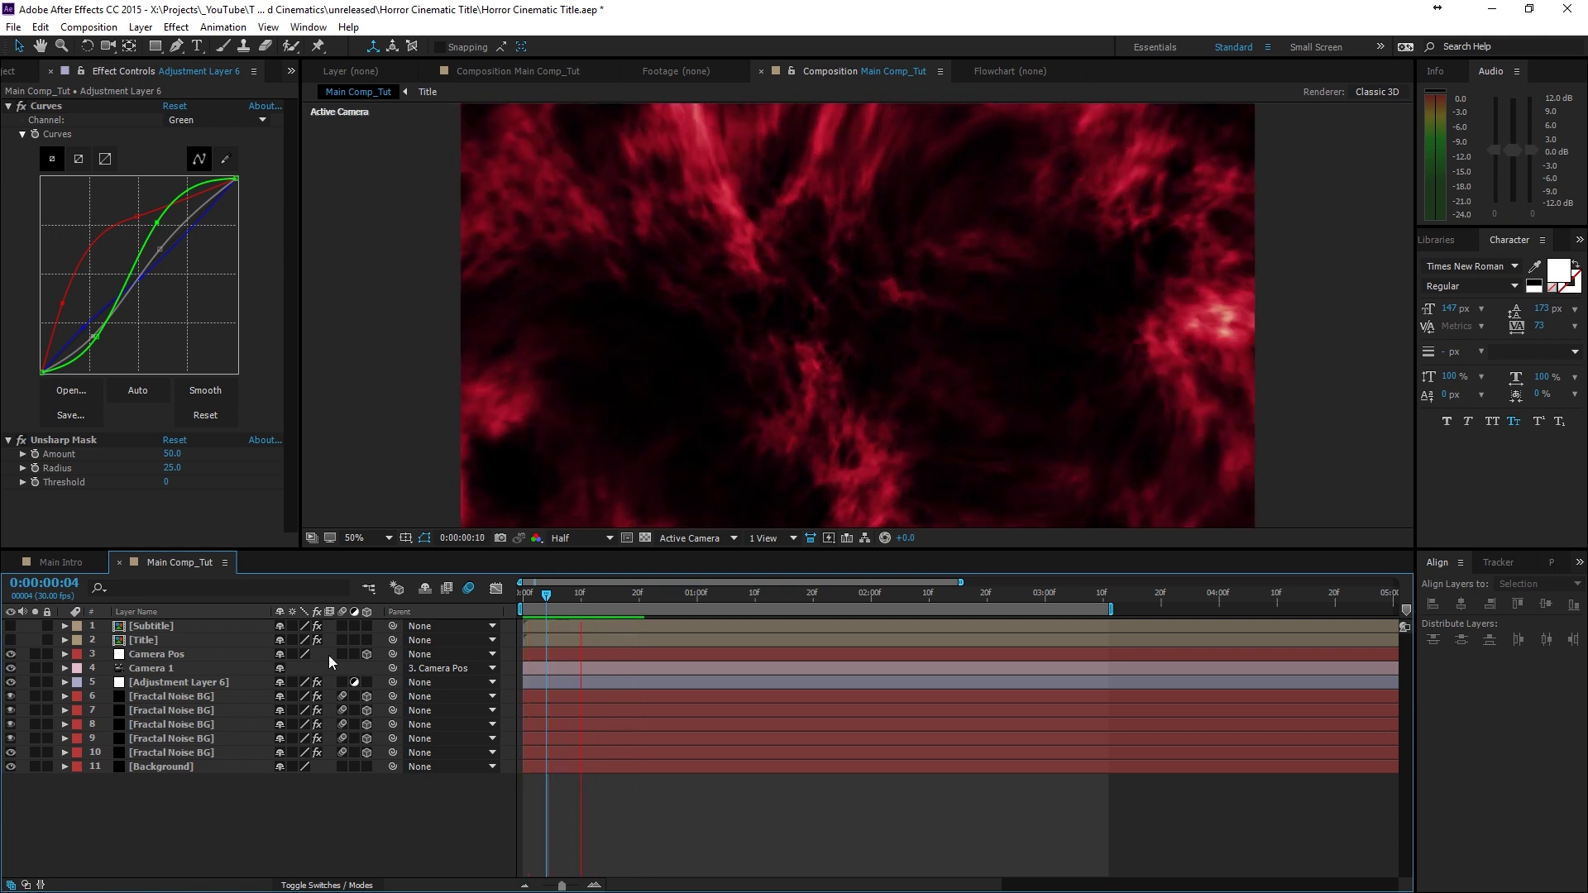
# - Make the Title and Subtitle layers visible and turn both into 3D layers
pyautogui.click(638, 594)
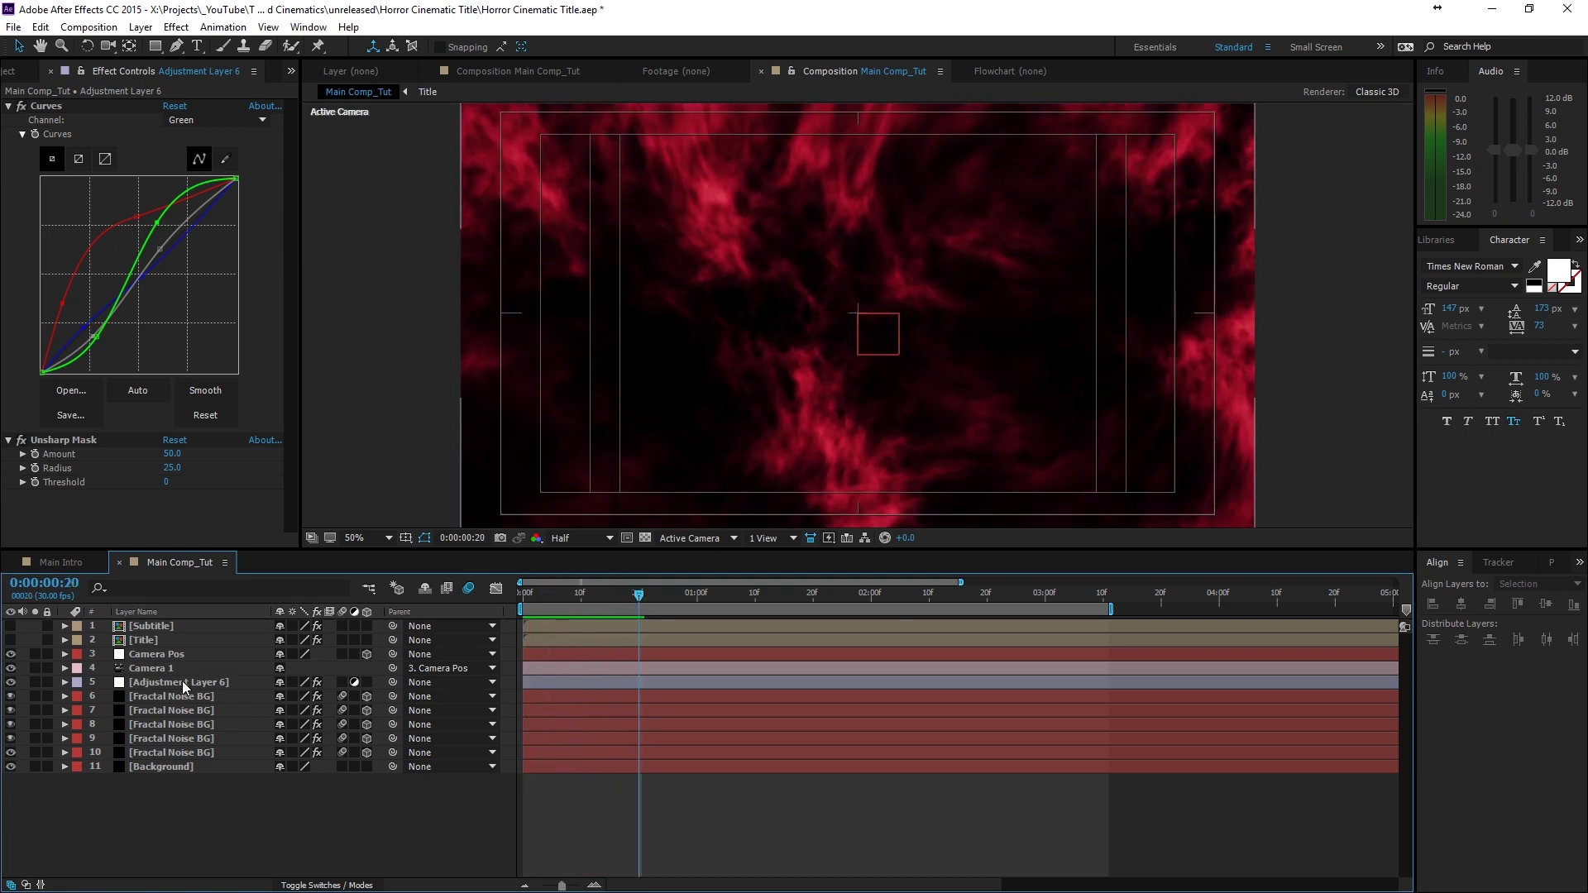
pyautogui.click(182, 681)
pyautogui.click(165, 653)
pyautogui.click(149, 640)
pyautogui.click(10, 640)
pyautogui.click(11, 626)
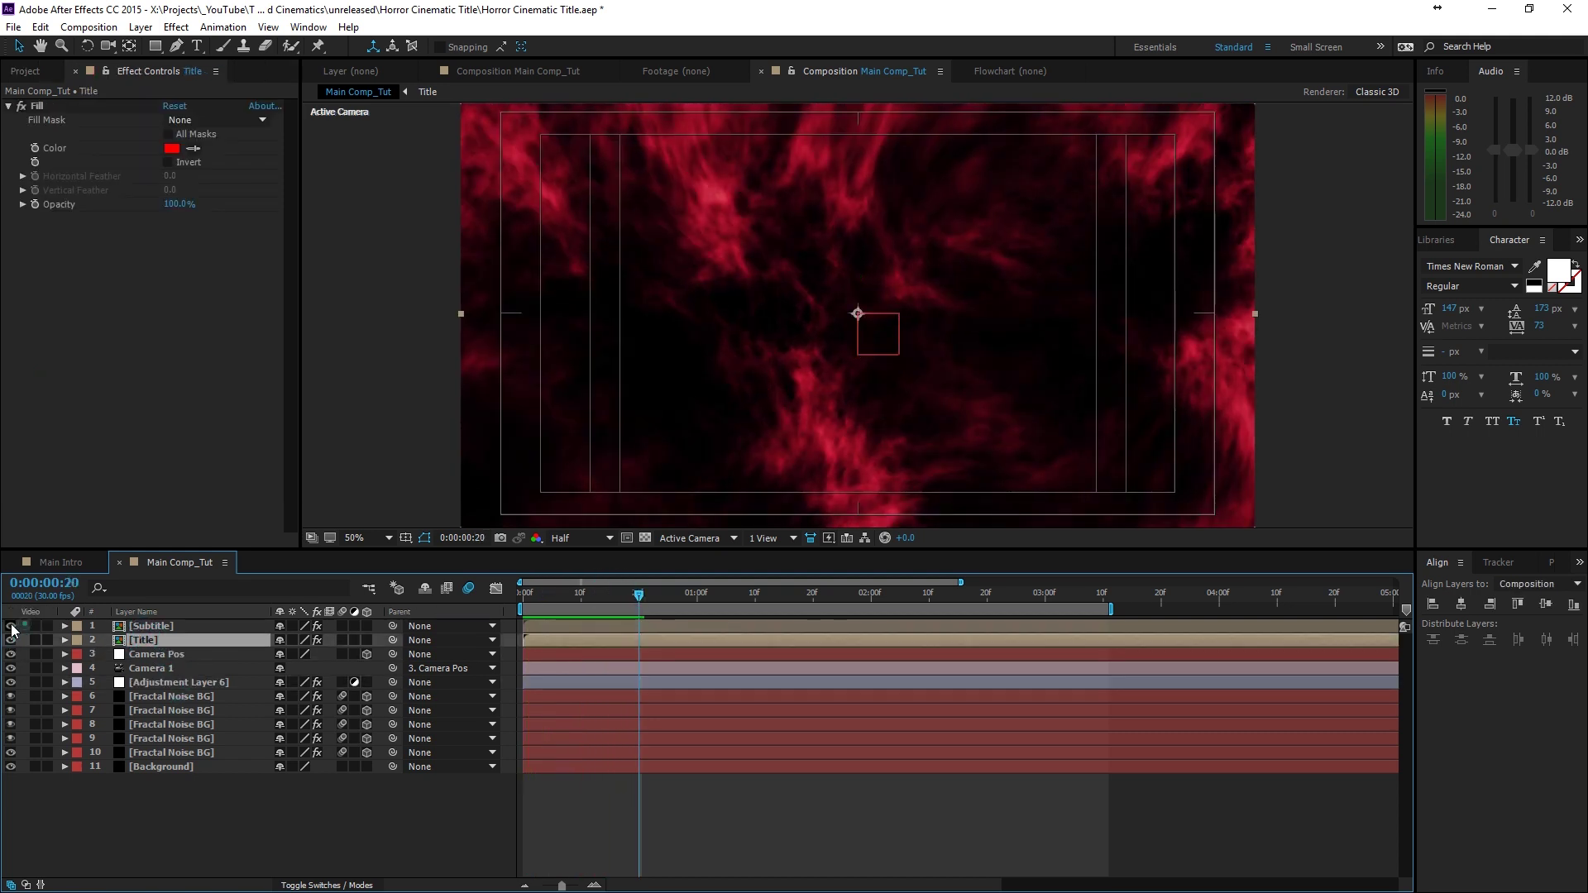
pyautogui.click(192, 626)
pyautogui.keyDown('ctrl'); pyautogui.click(197, 641); pyautogui.keyUp('ctrl')
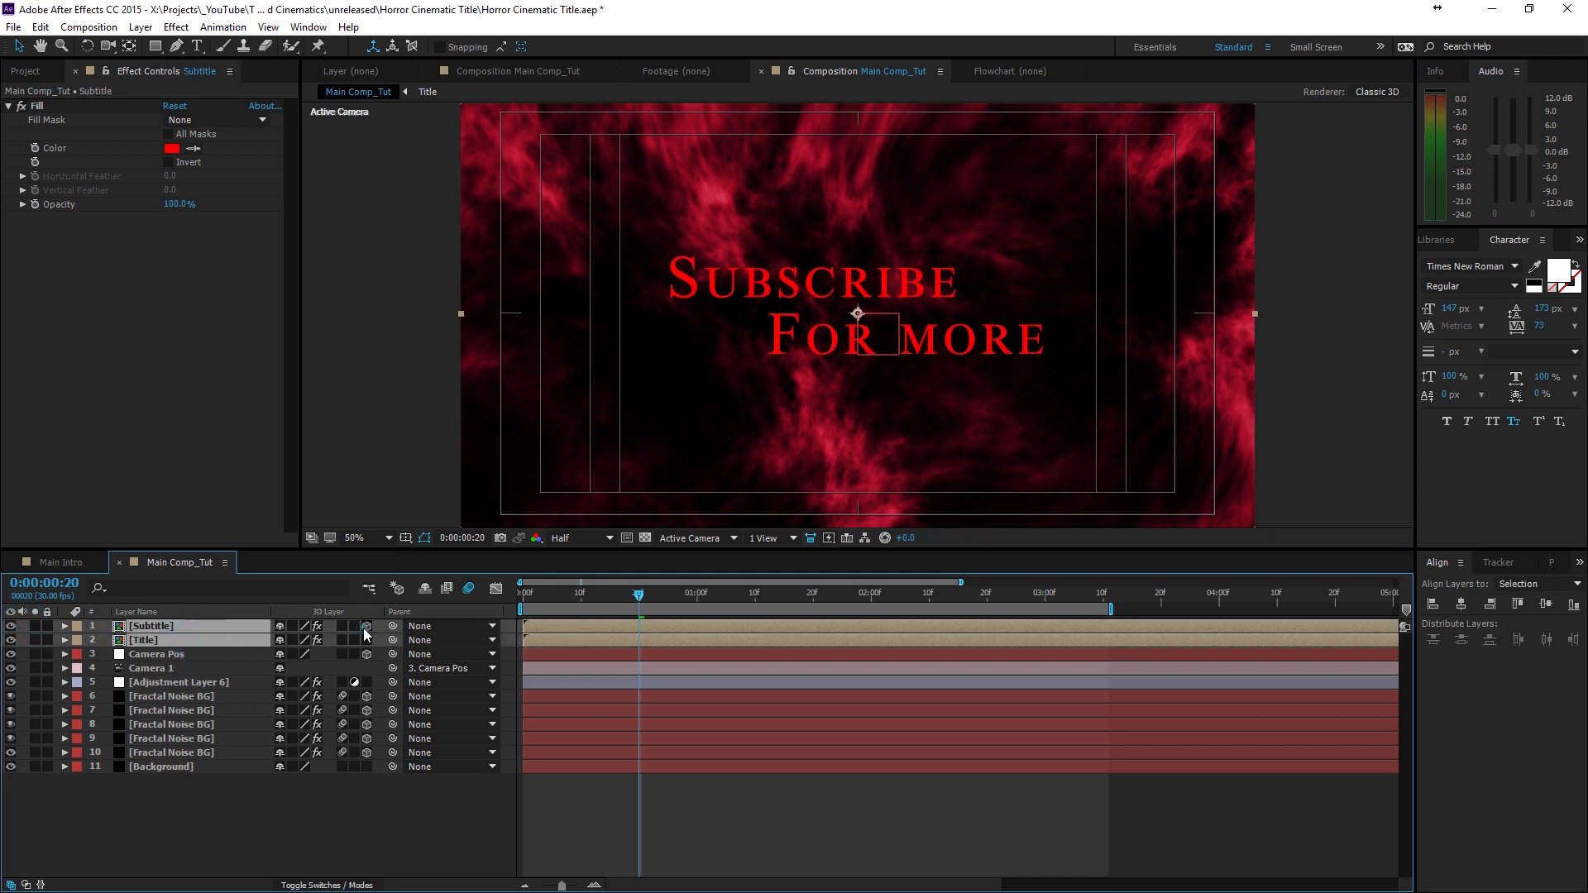
pyautogui.click(369, 640)
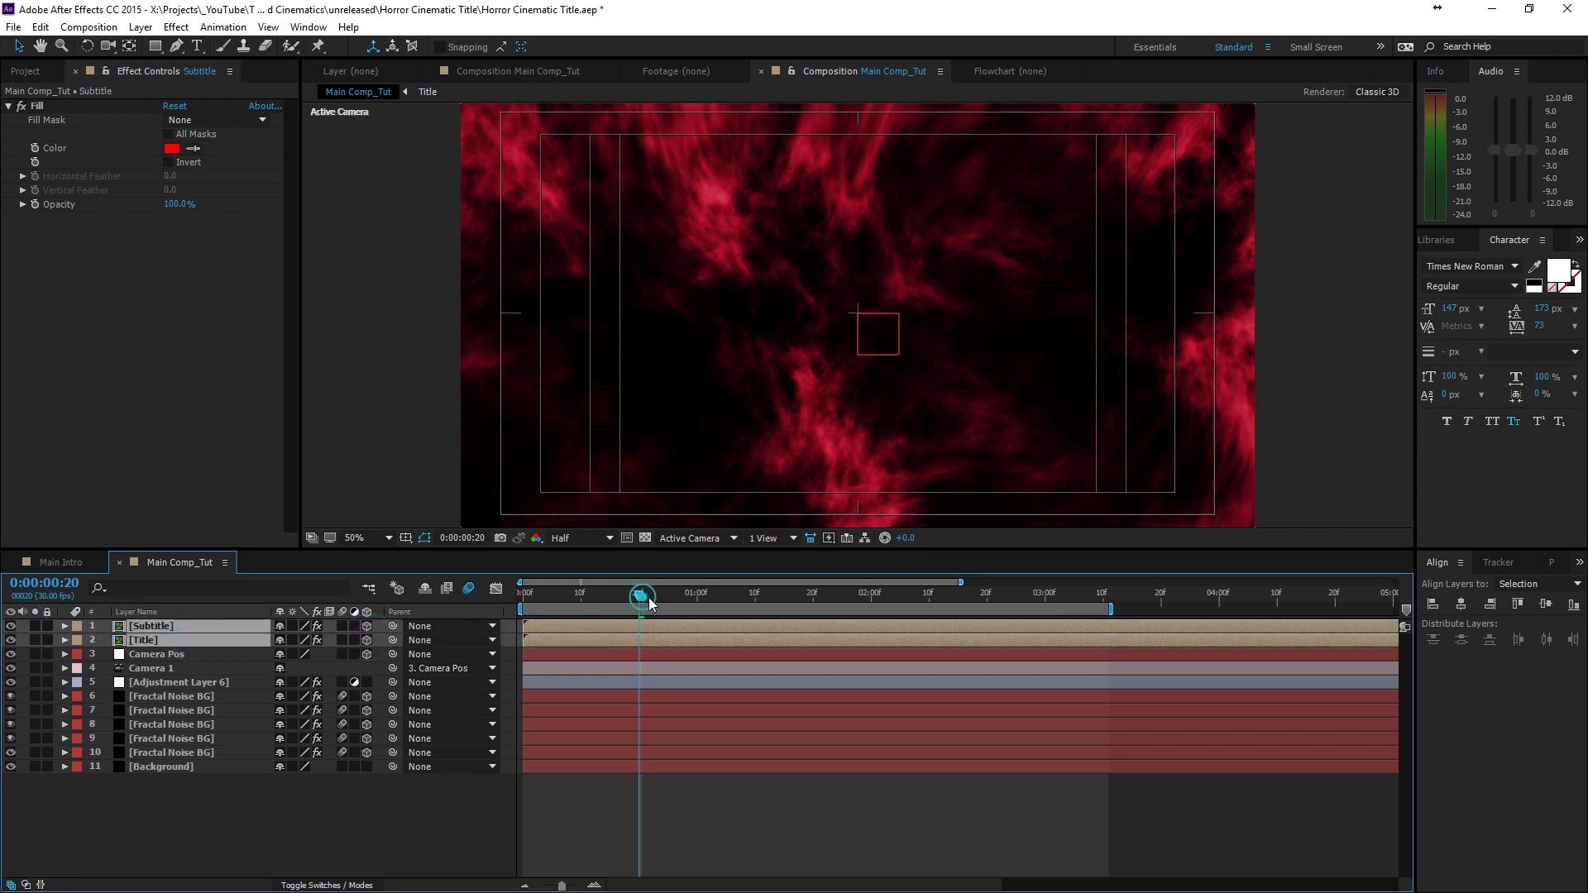
# - Push both text layers back in depth to Z Position 4847
pyautogui.moveTo(651, 603); pyautogui.dragTo(652, 598)
pyautogui.press('p')
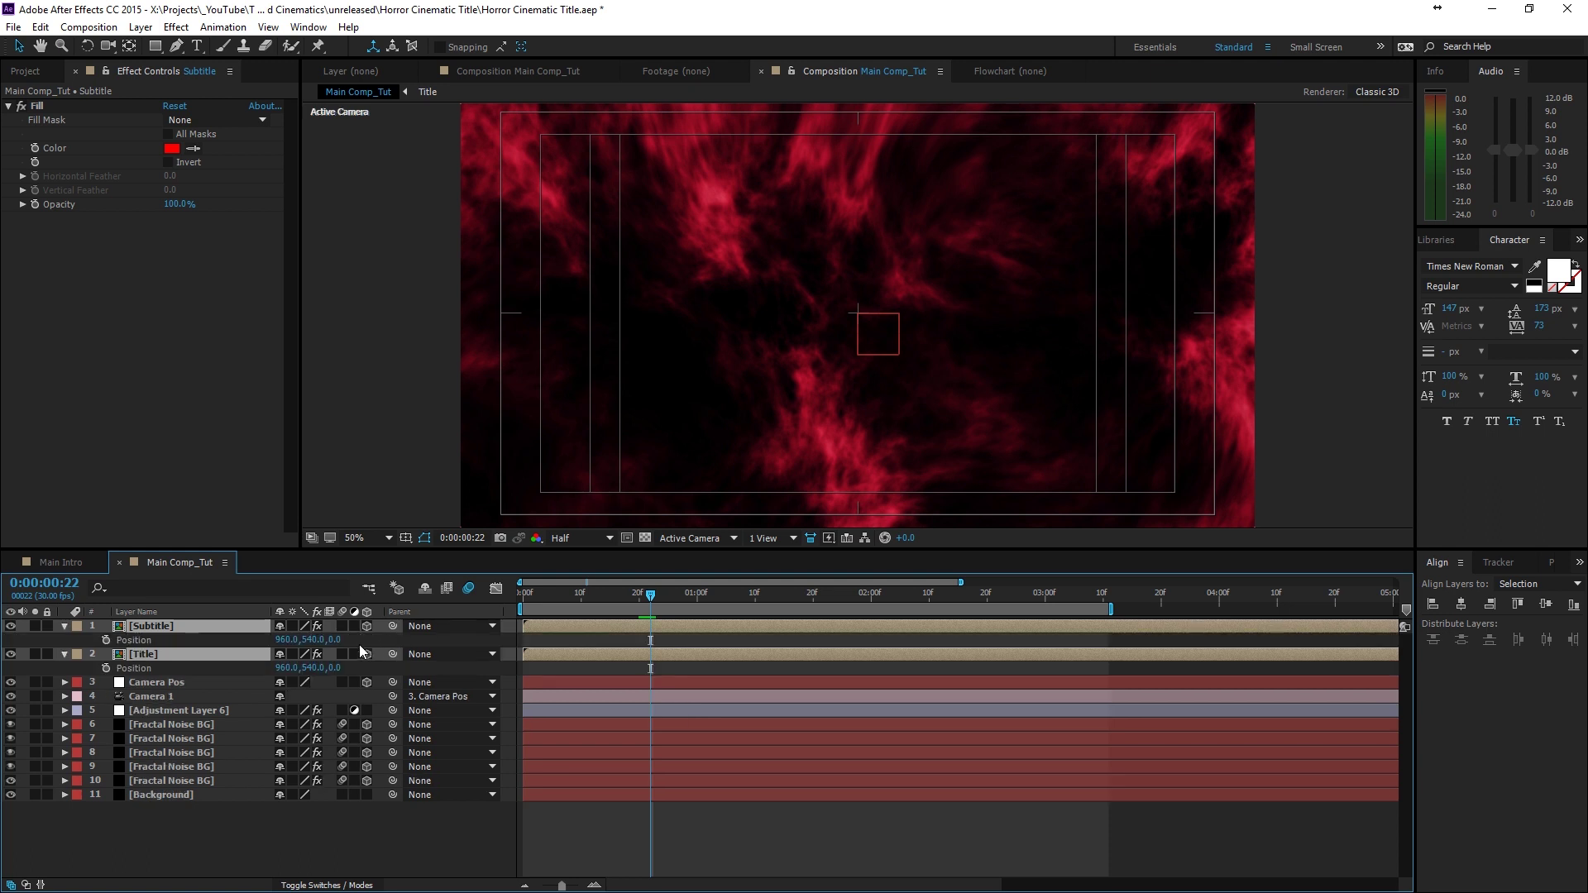
pyautogui.moveTo(331, 644); pyautogui.dragTo(656, 659)
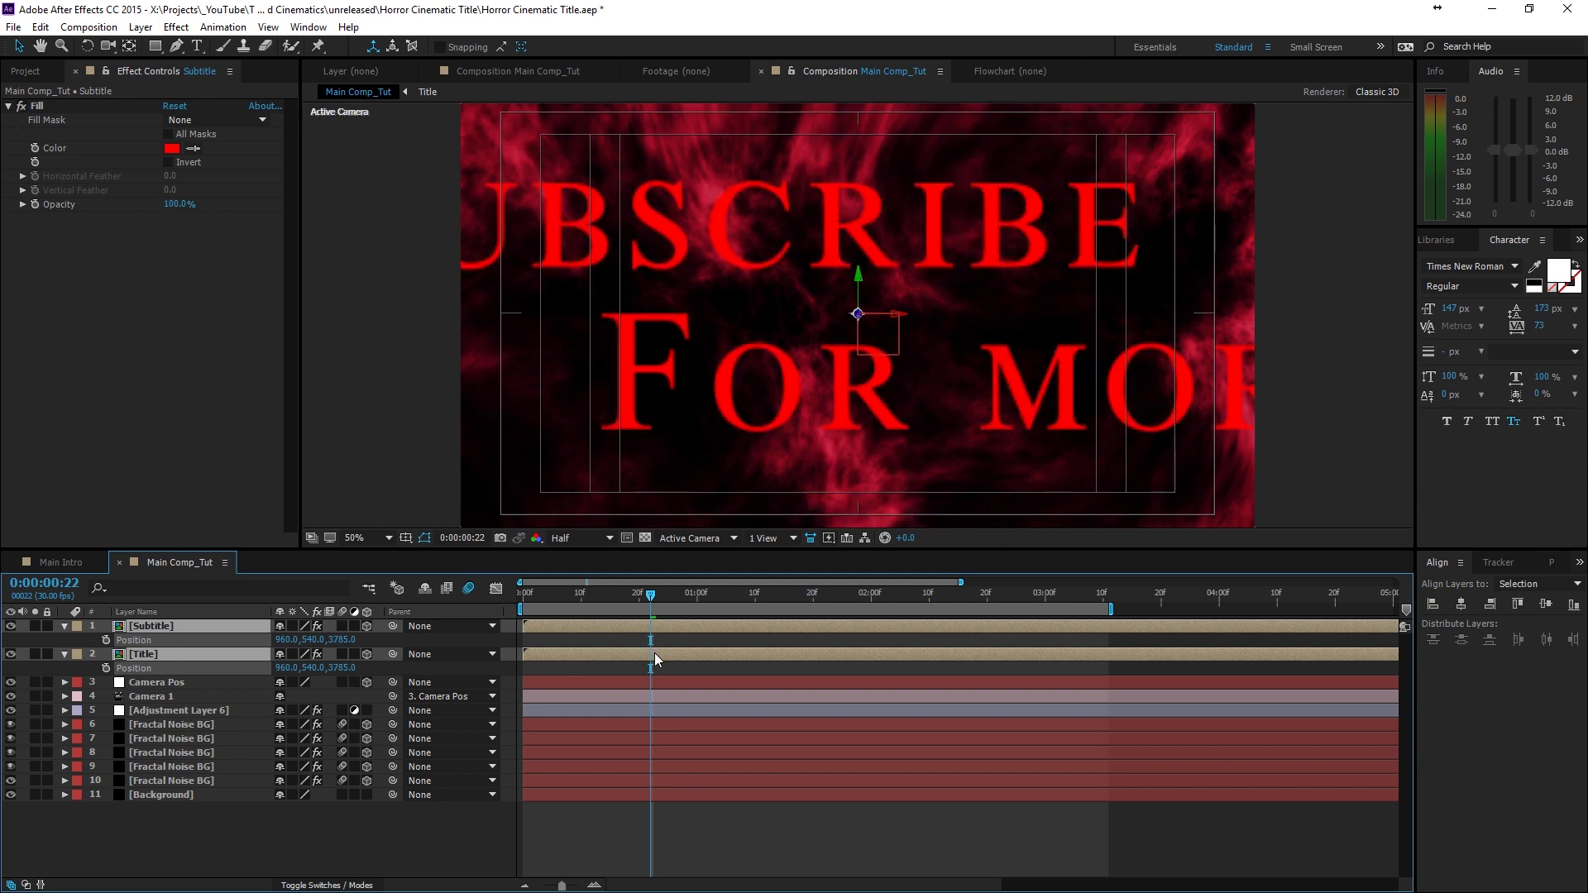
pyautogui.moveTo(354, 647); pyautogui.dragTo(1253, 647)
pyautogui.click(1083, 667)
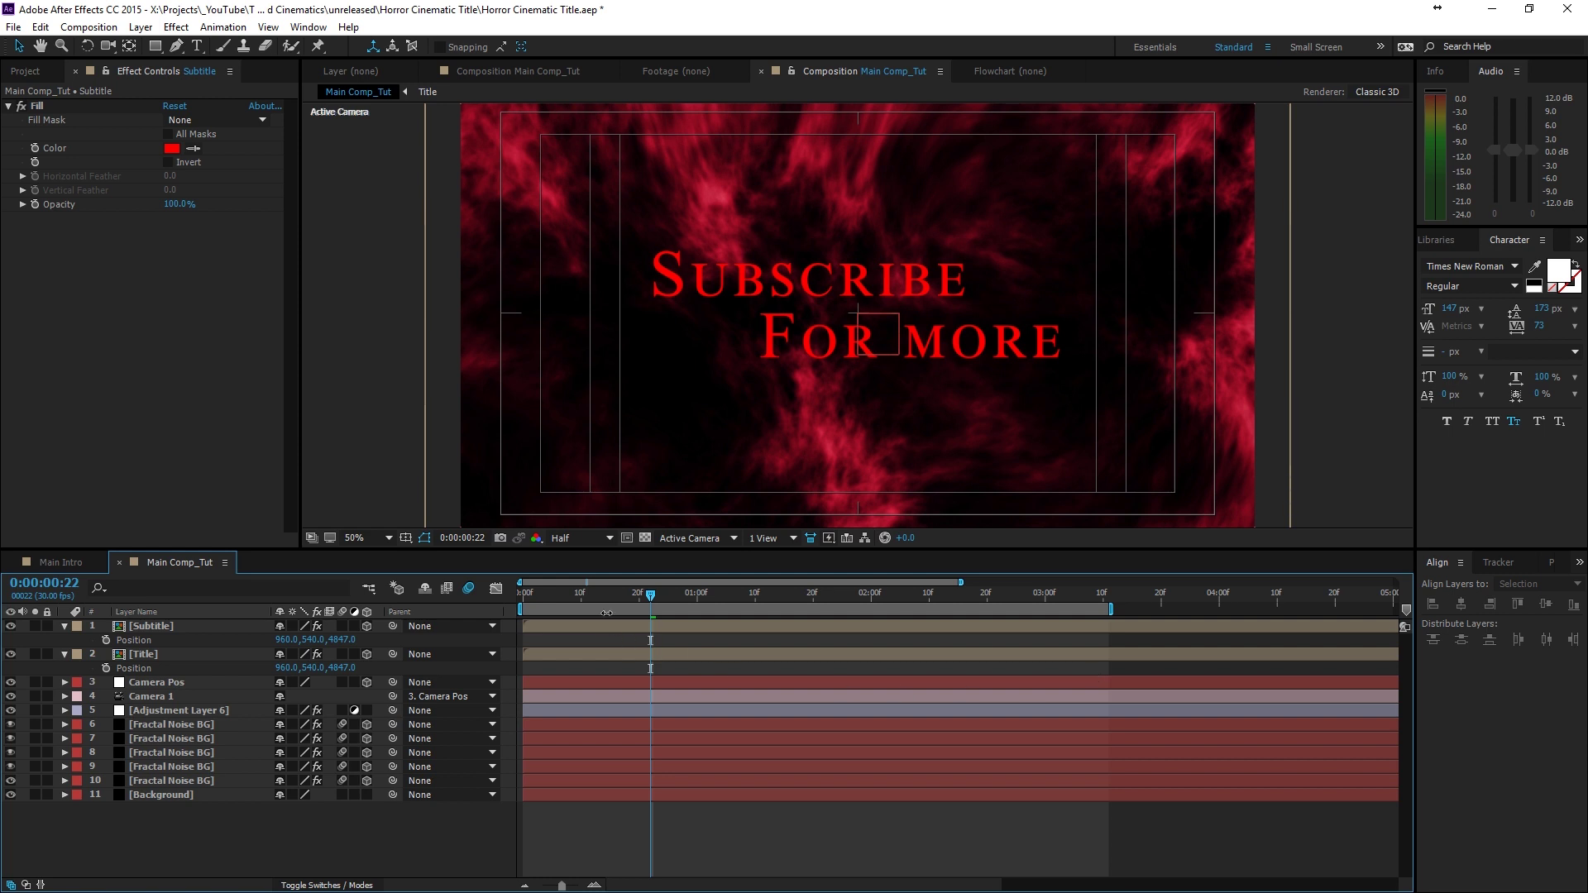
# - Enable motion blur on both text layers and preview the 3D text
pyautogui.press('space')
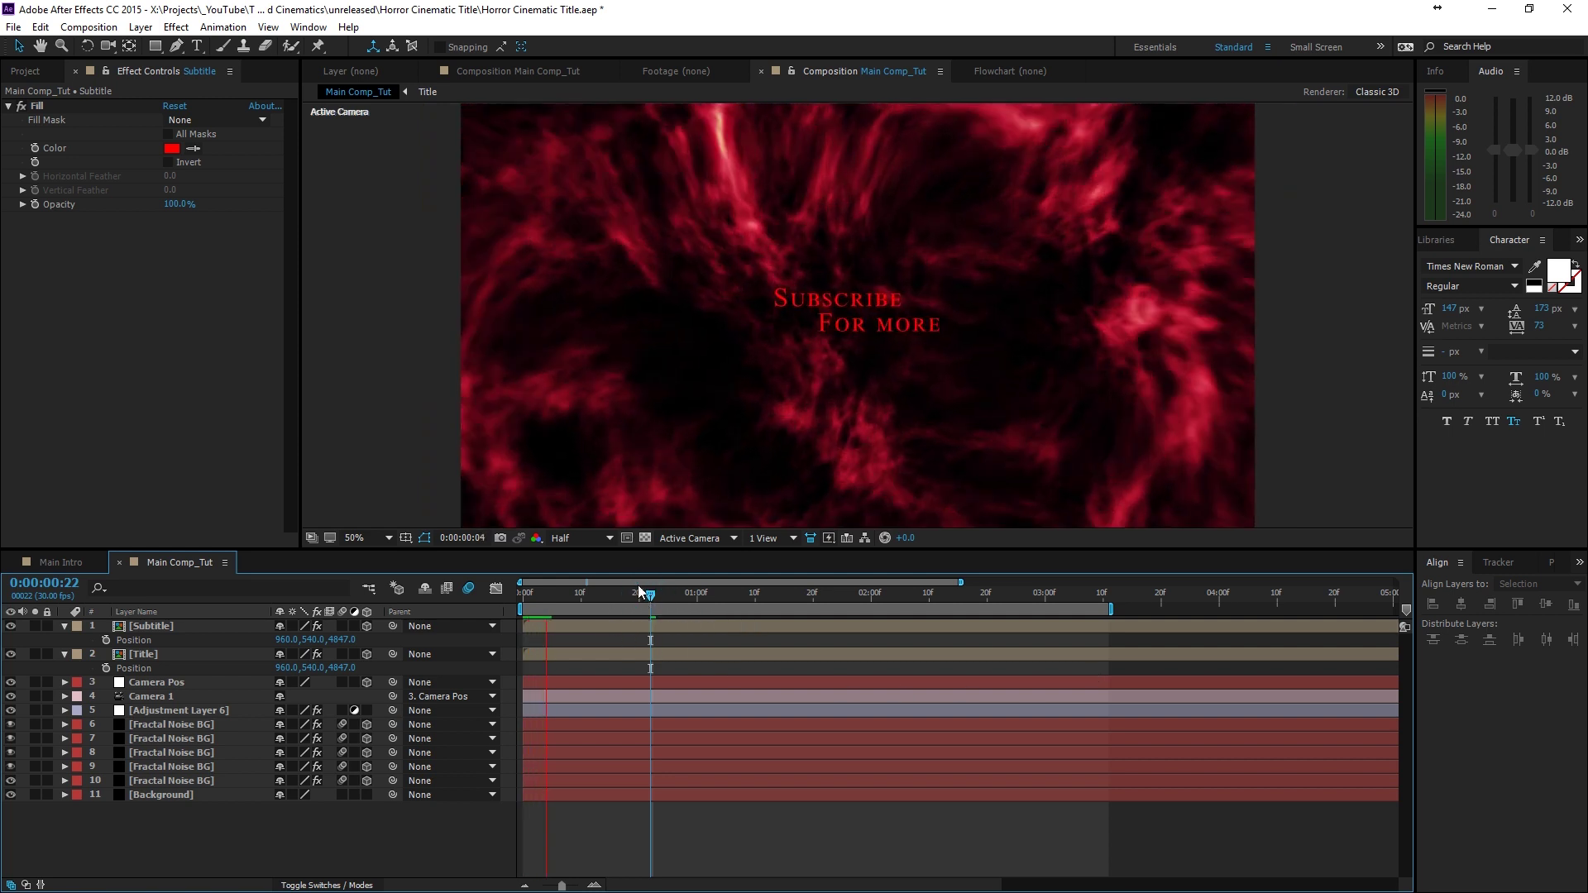
pyautogui.moveTo(345, 626); pyautogui.dragTo(345, 654)
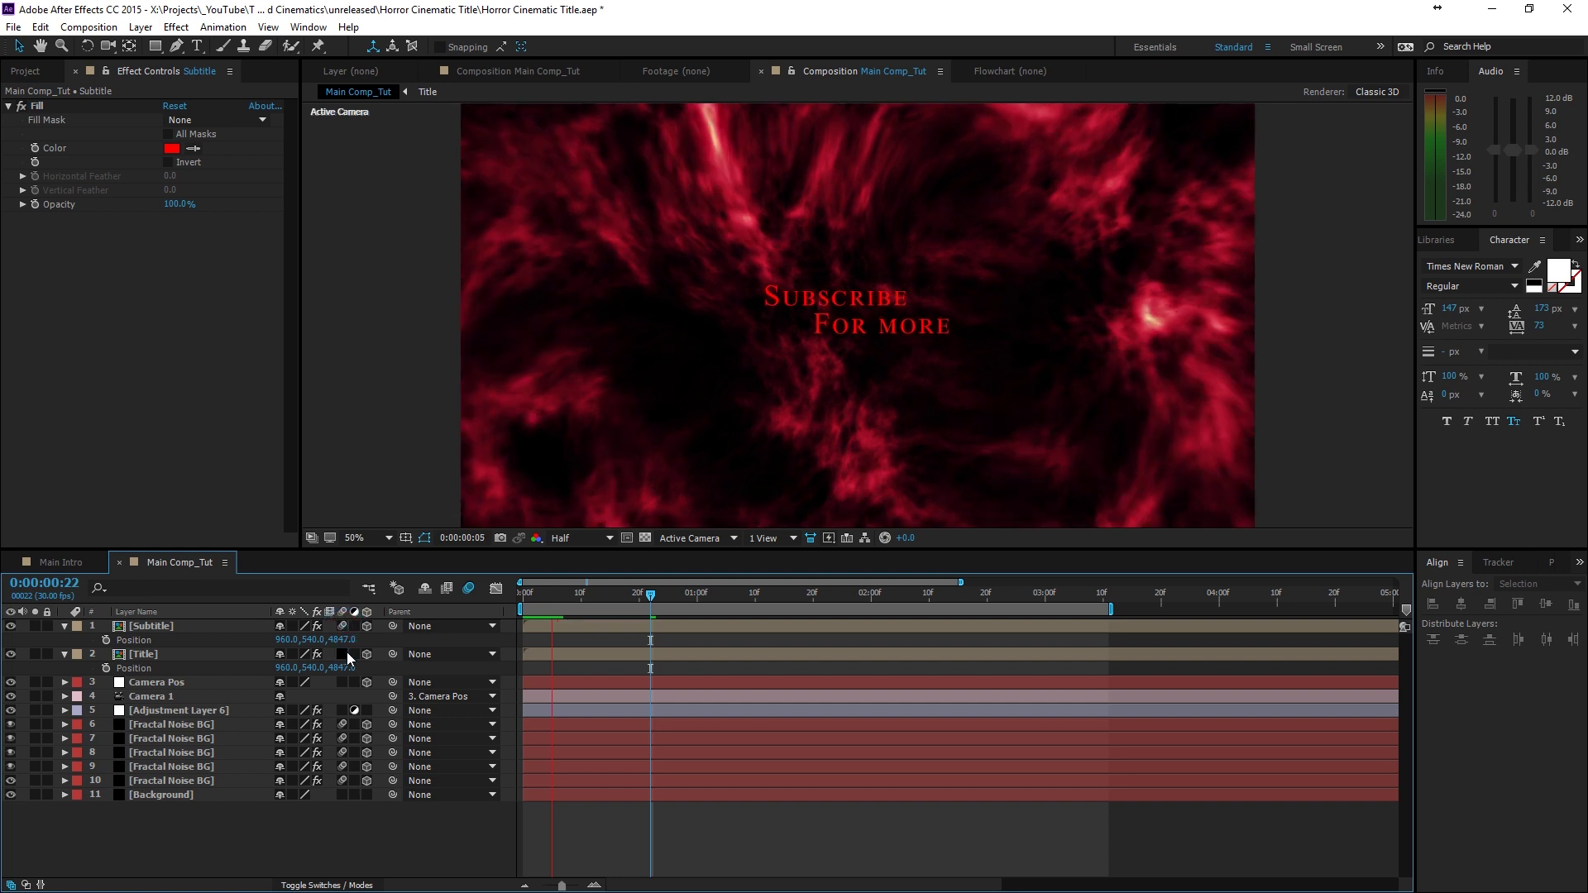
pyautogui.click(561, 600)
pyautogui.press('space')
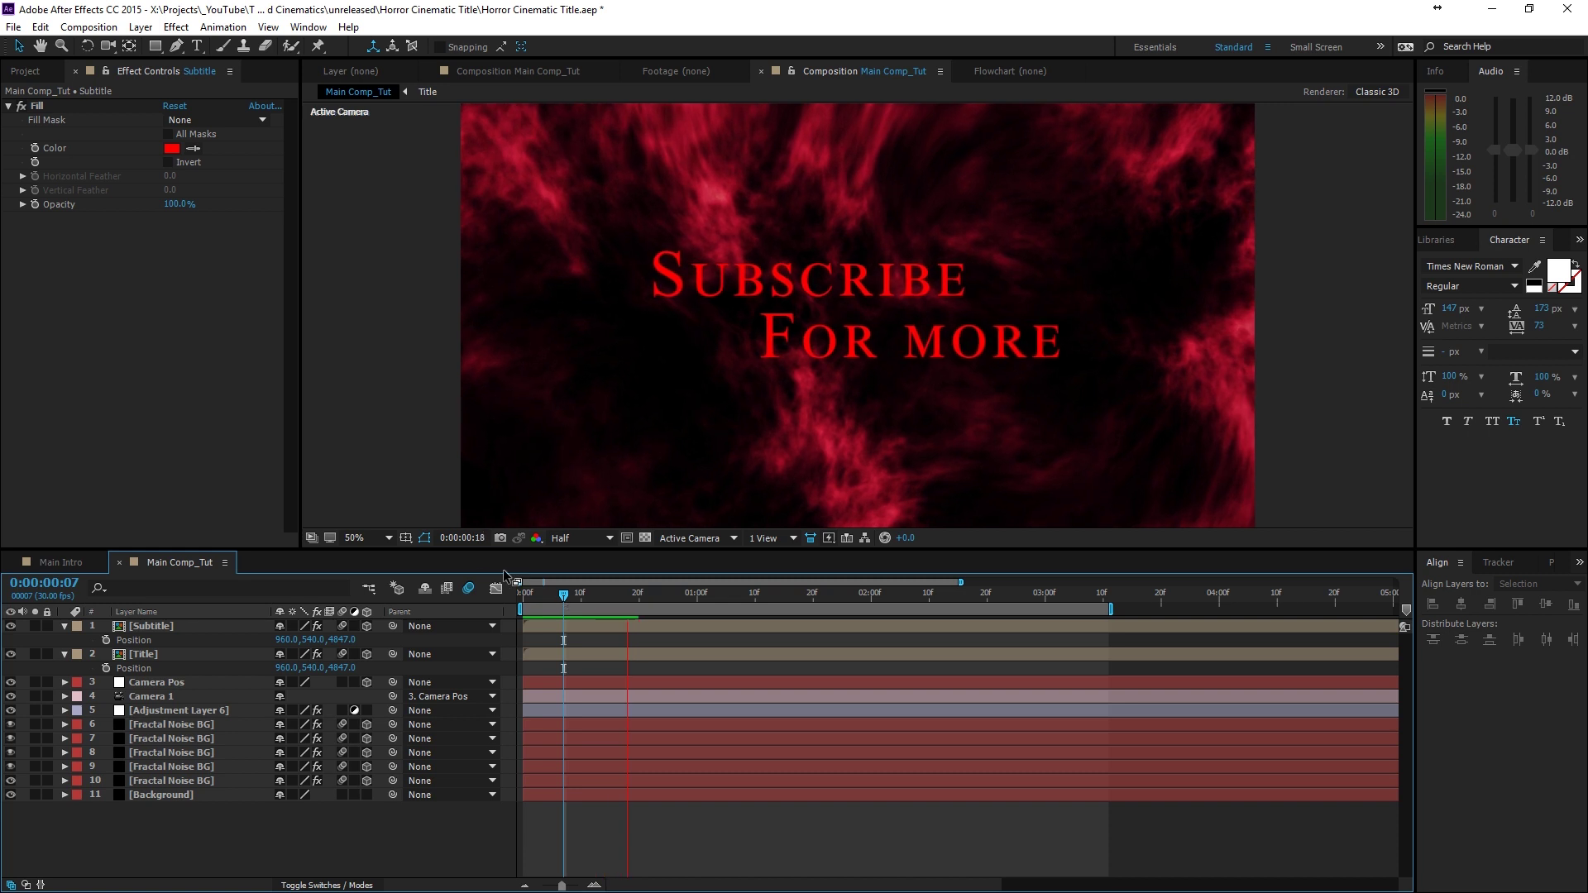
# - Change the Subtitle layer's 'For more' fill colour to white
pyautogui.click(635, 594)
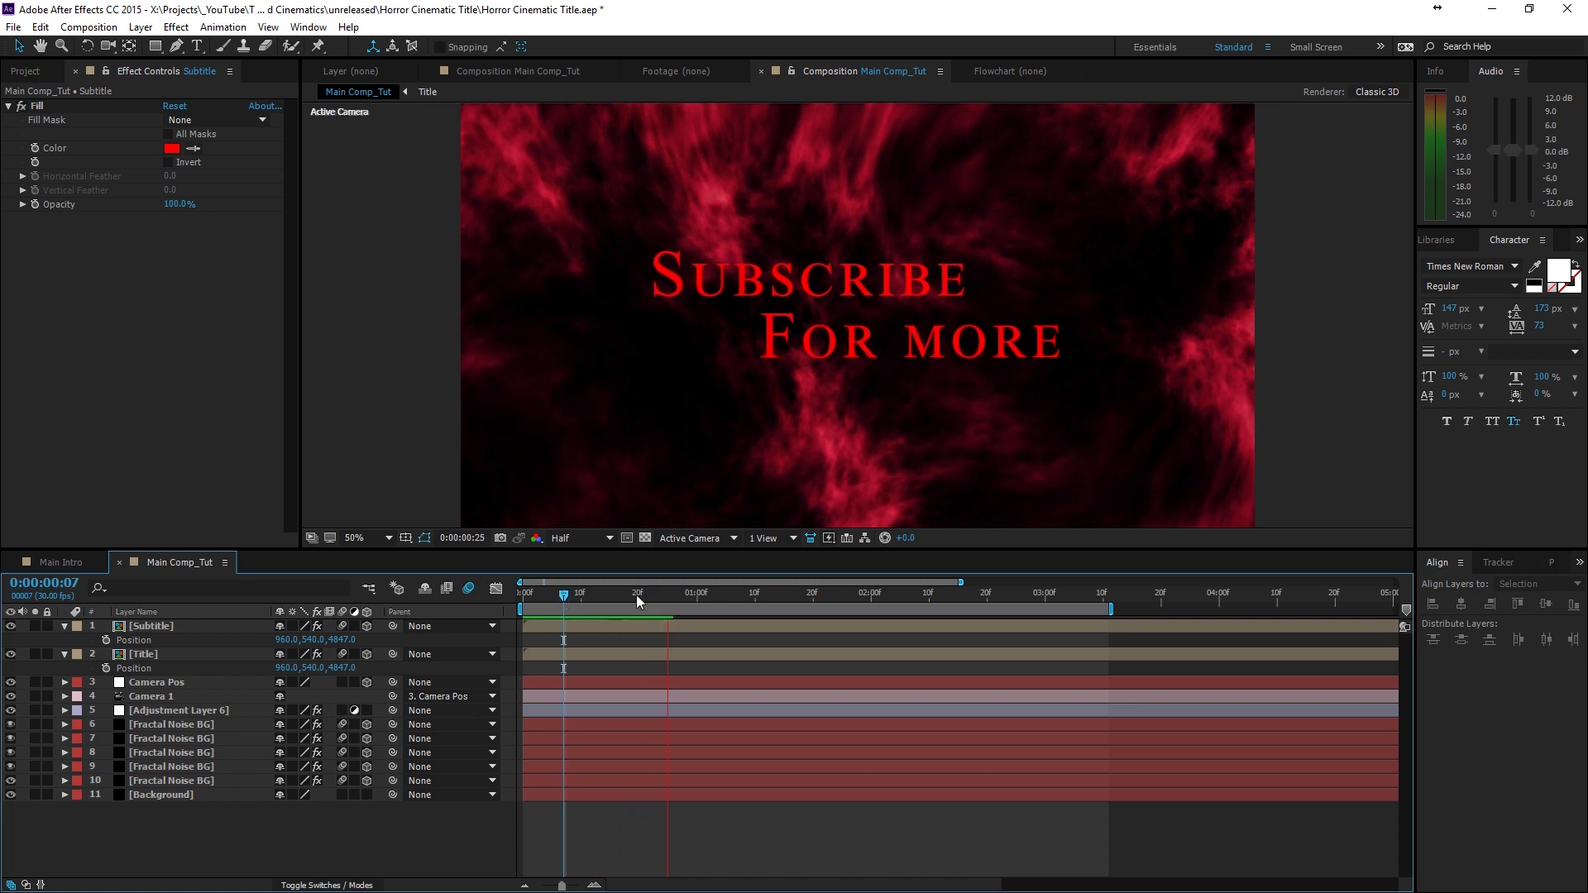
pyautogui.click(213, 626)
pyautogui.click(172, 148)
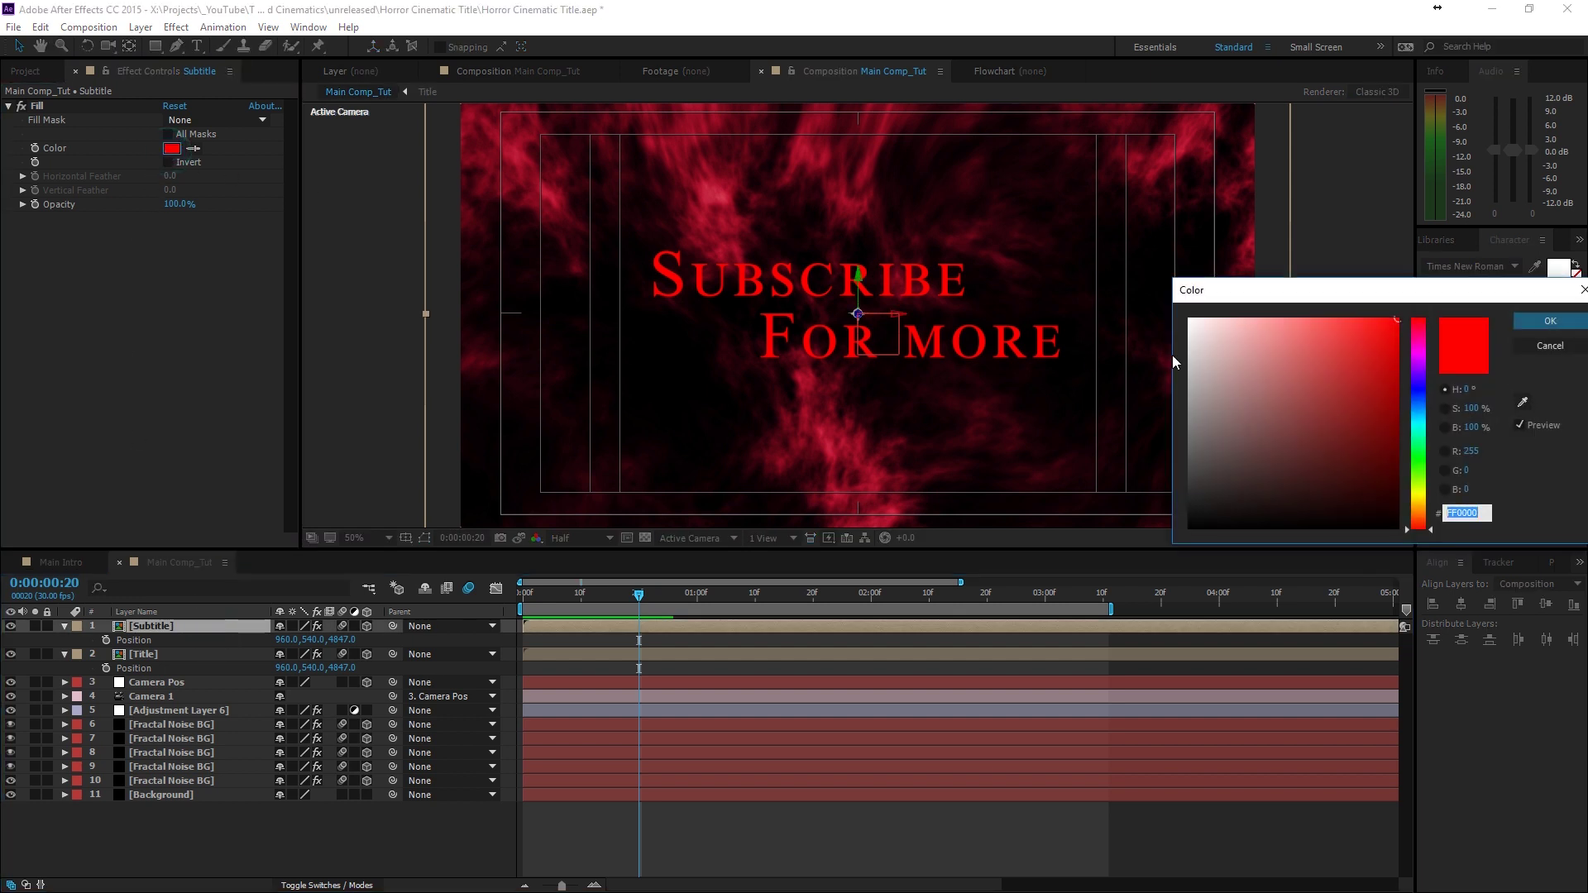
pyautogui.click(1189, 320)
pyautogui.click(1521, 318)
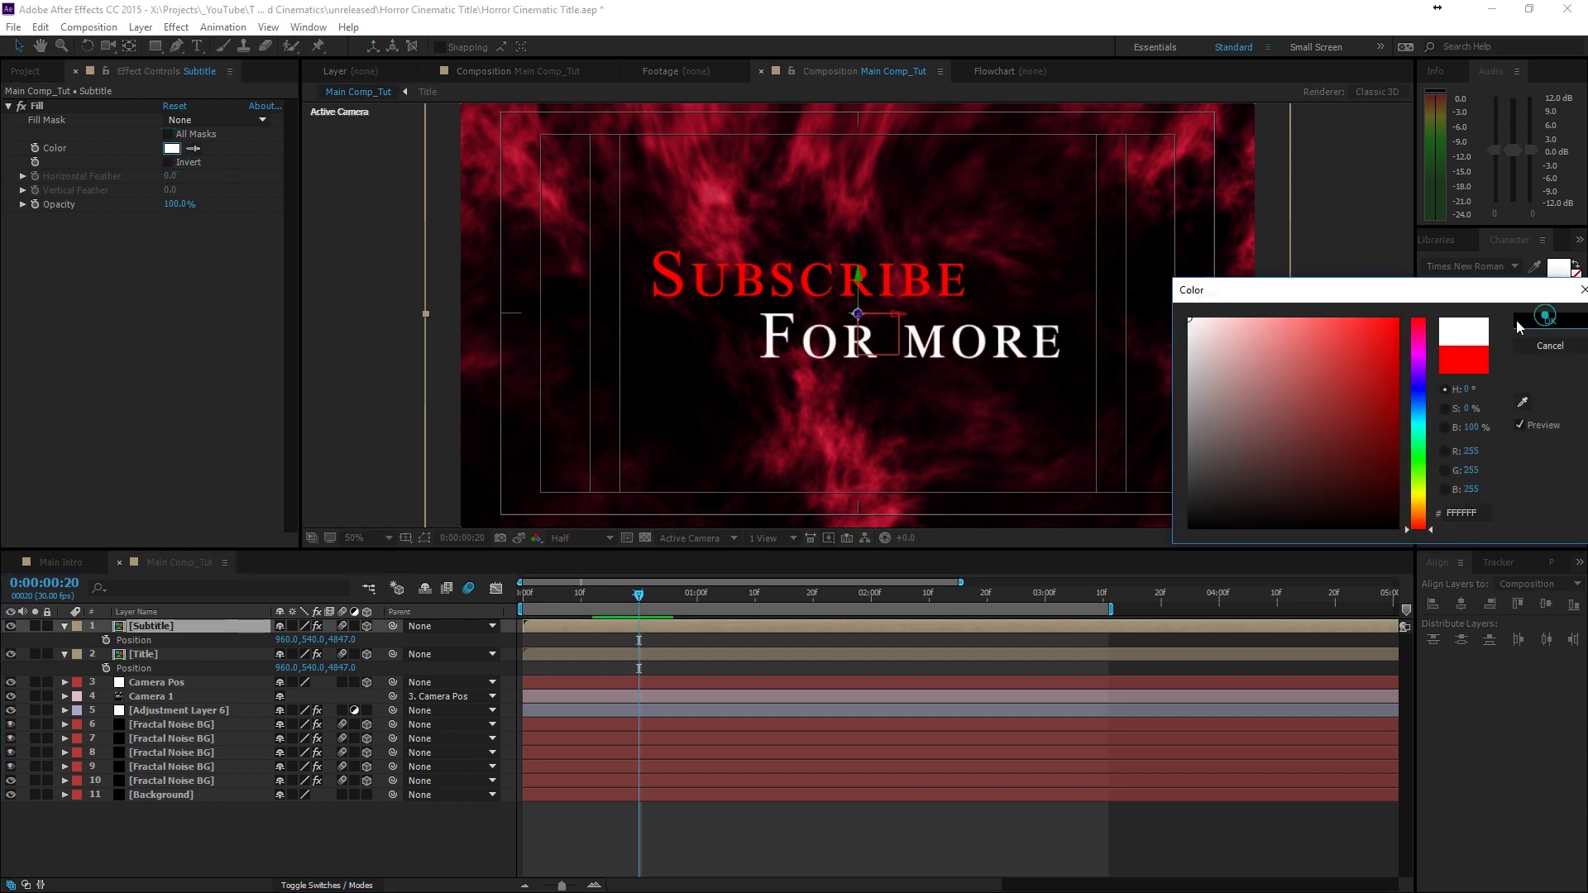
# - Set the Title layer's 'Subscribe' fill colour to FFFFFF and preview
pyautogui.click(166, 655)
pyautogui.click(171, 148)
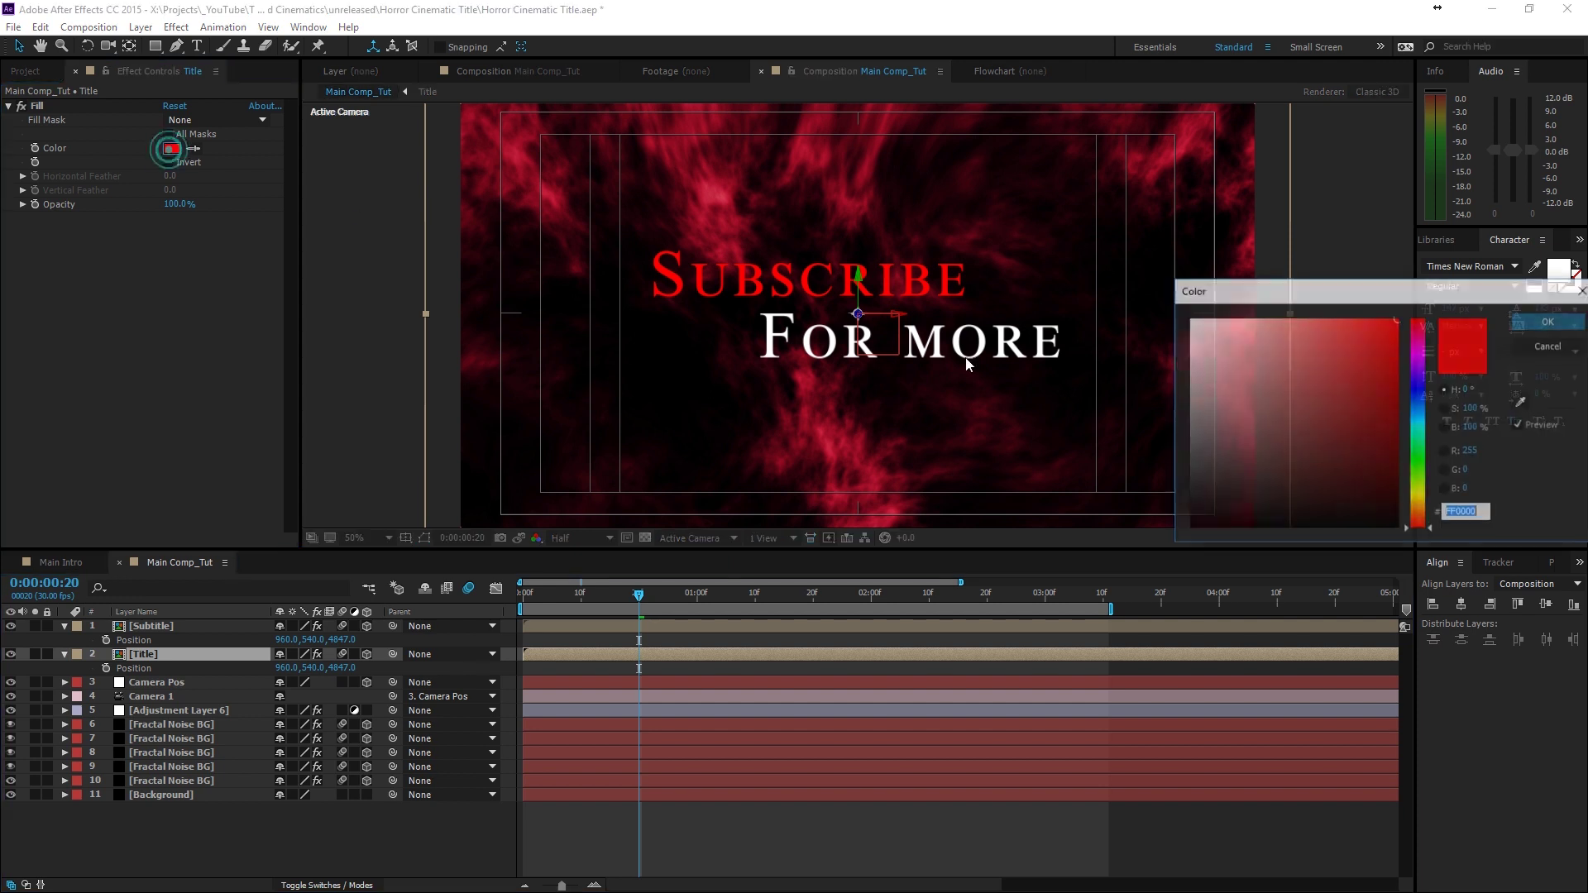
pyautogui.write('FFFFFF')
pyautogui.press('Return')
pyautogui.press('space')
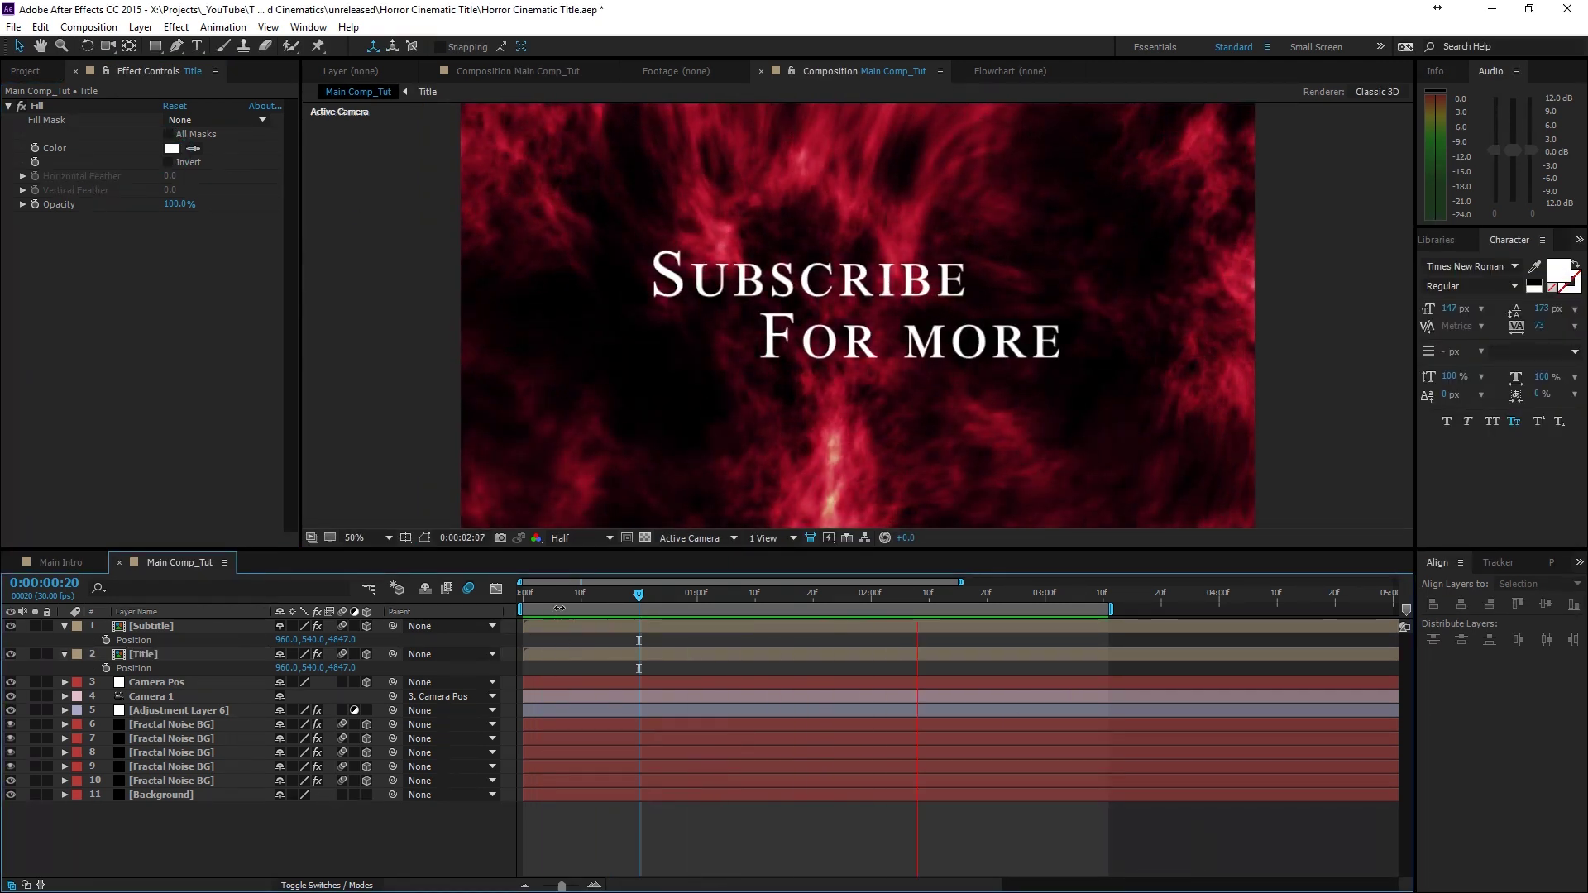
pyautogui.press('space')
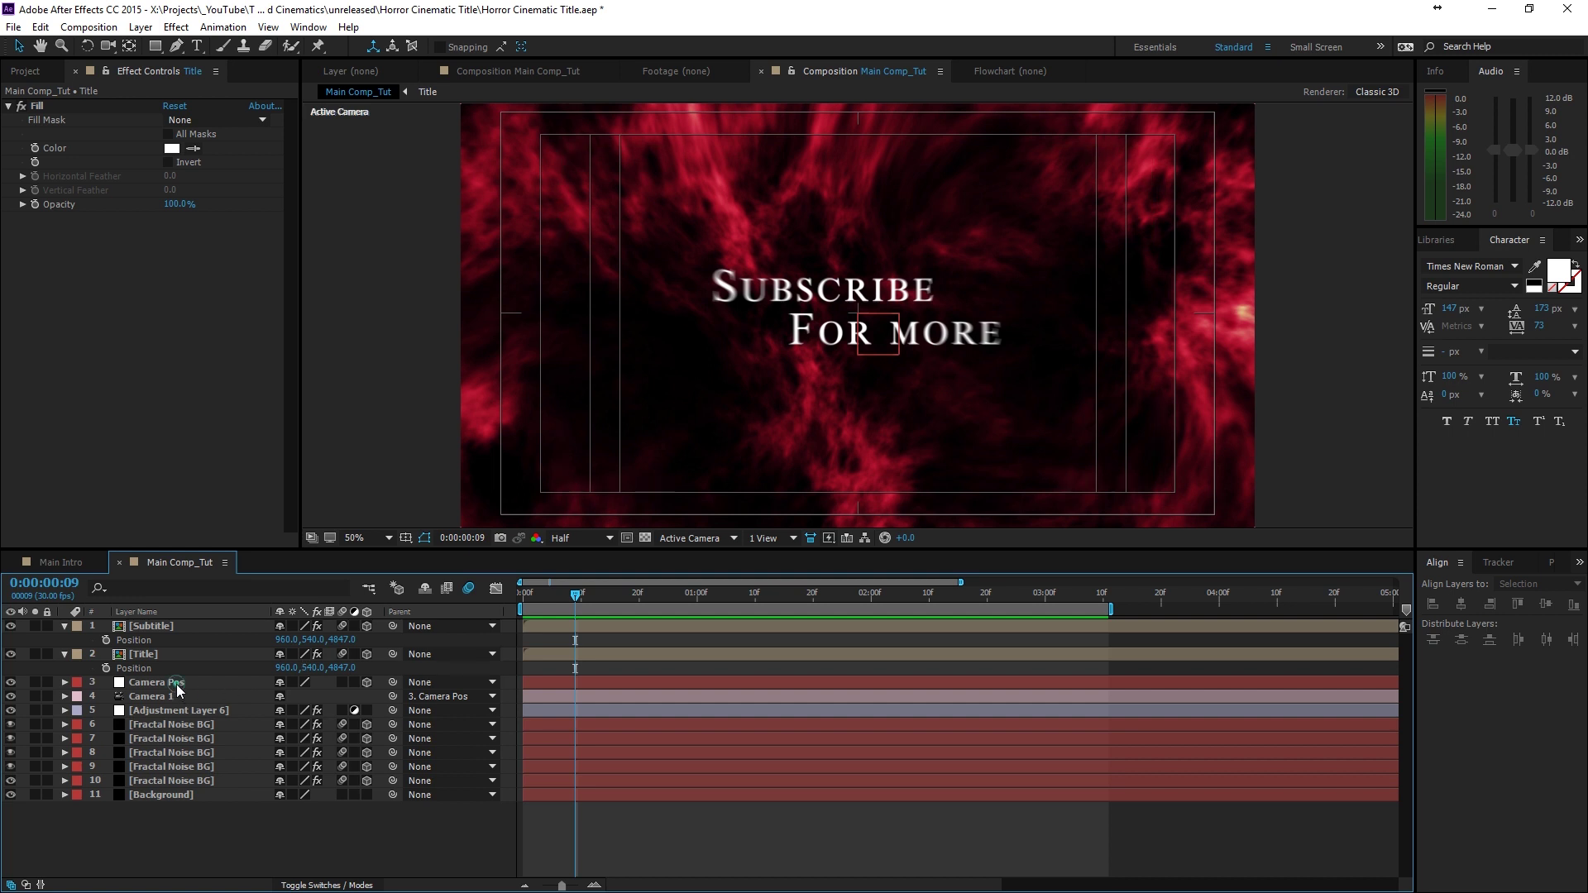
# - Drag the Camera Pos second and last two Position keyframes earlier in the timeline
pyautogui.click(177, 685)
pyautogui.press('p')
pyautogui.click(612, 693)
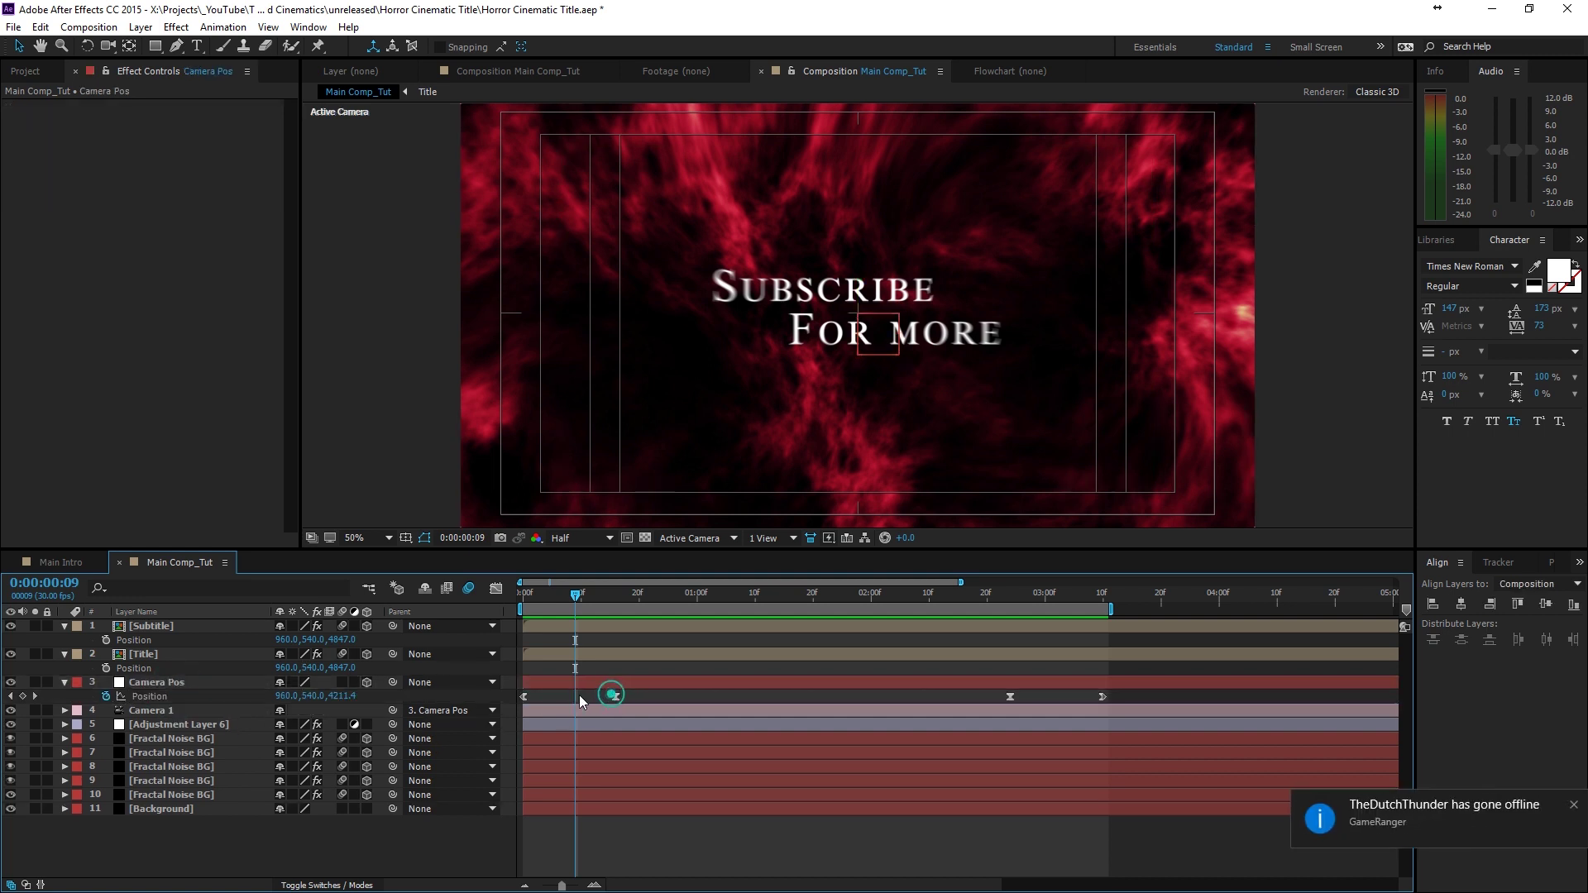
pyautogui.click(1573, 807)
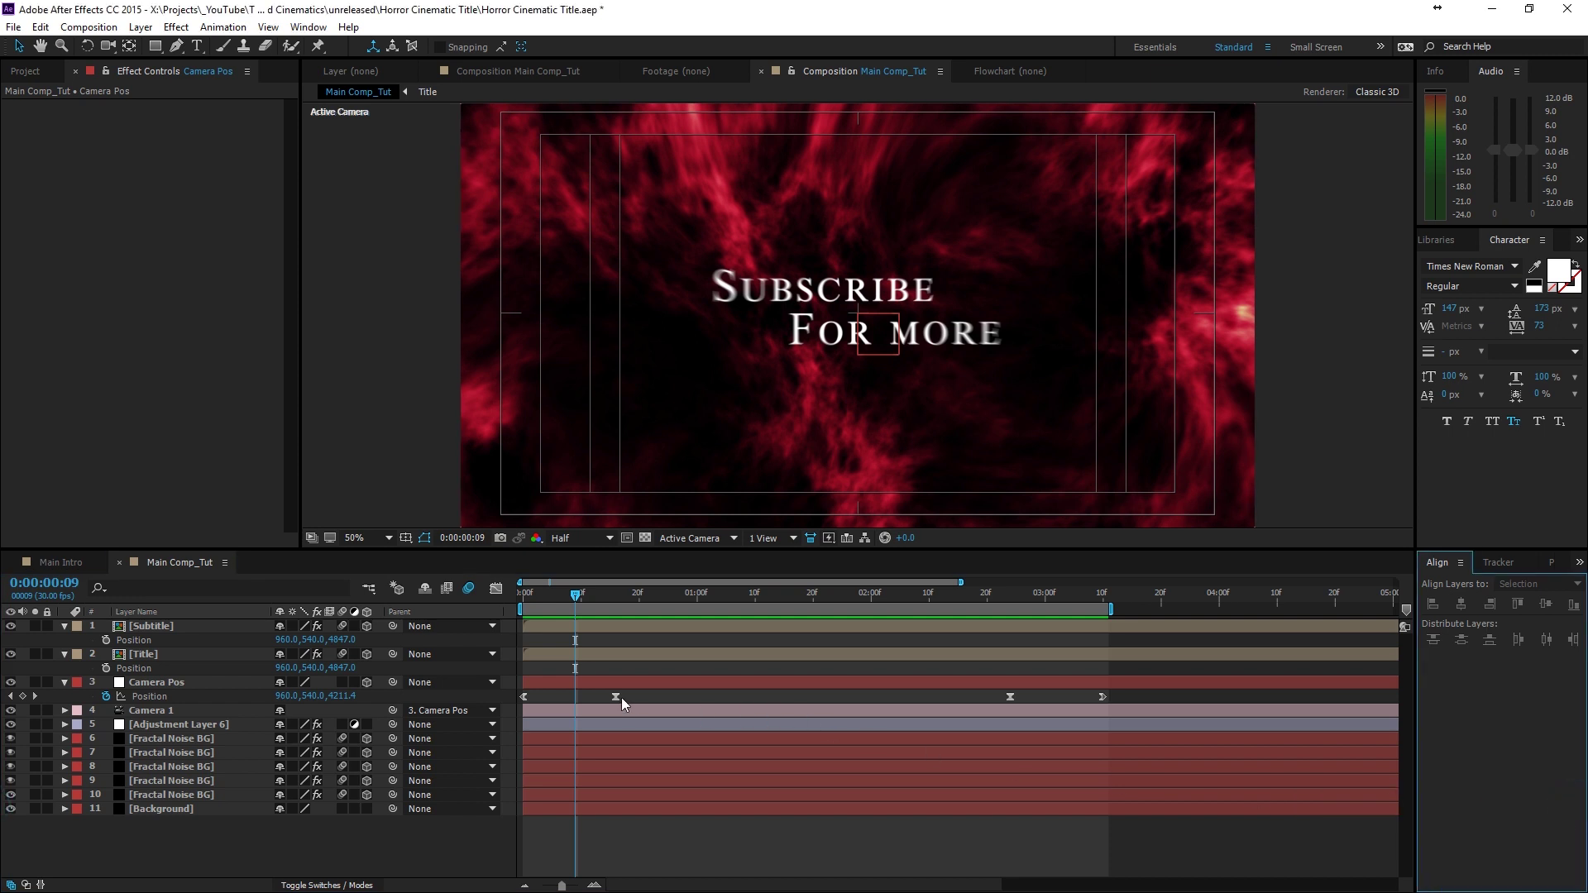
pyautogui.moveTo(616, 700); pyautogui.dragTo(569, 703)
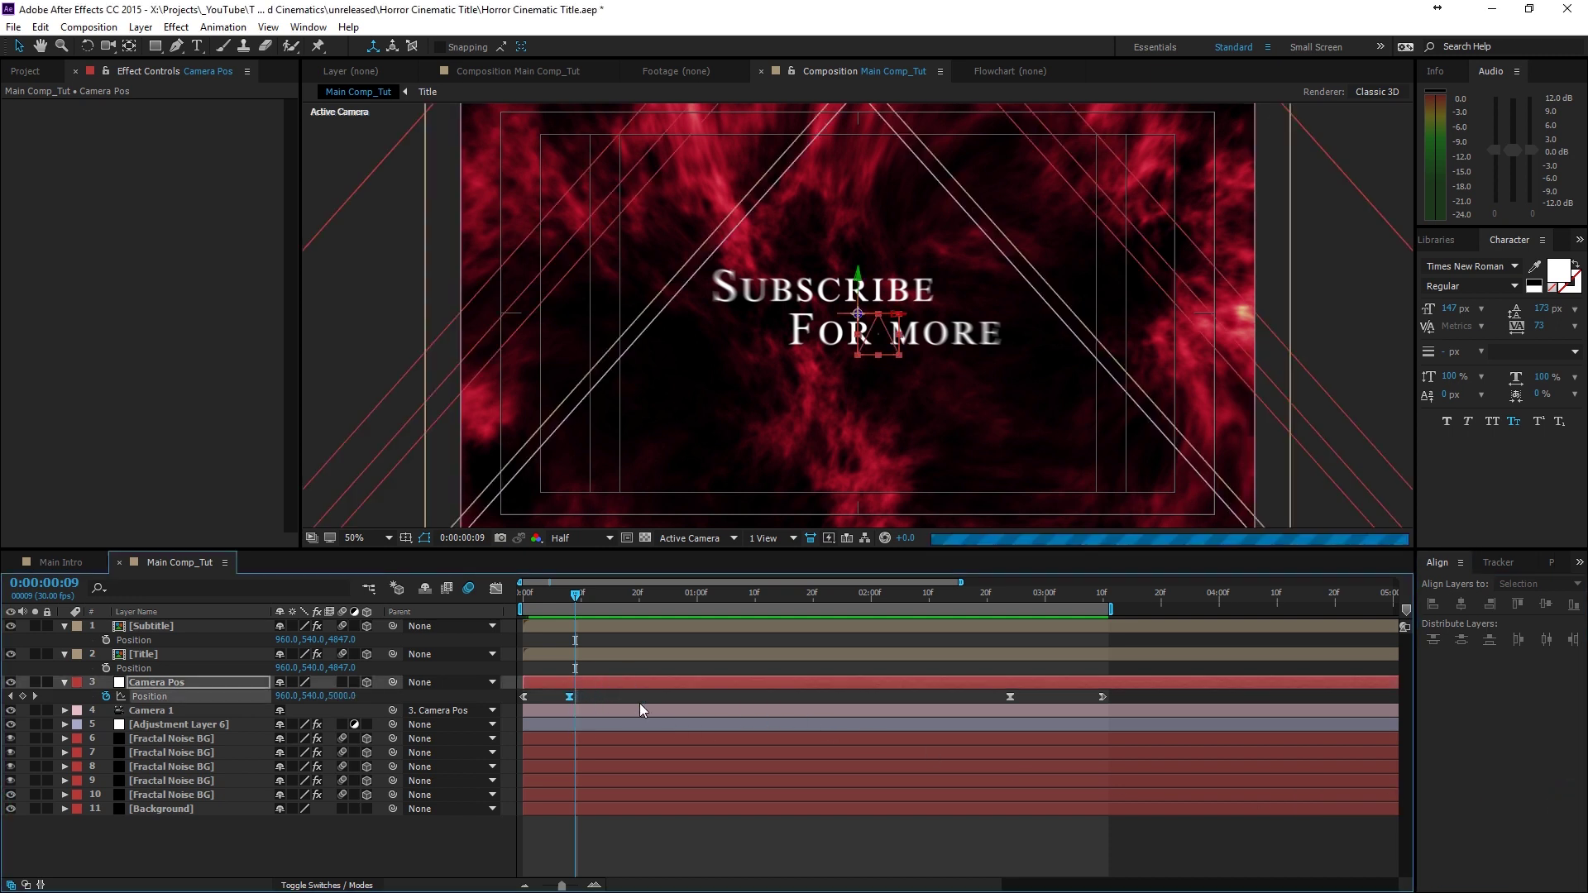
pyautogui.moveTo(989, 692); pyautogui.dragTo(797, 698)
pyautogui.click(774, 693)
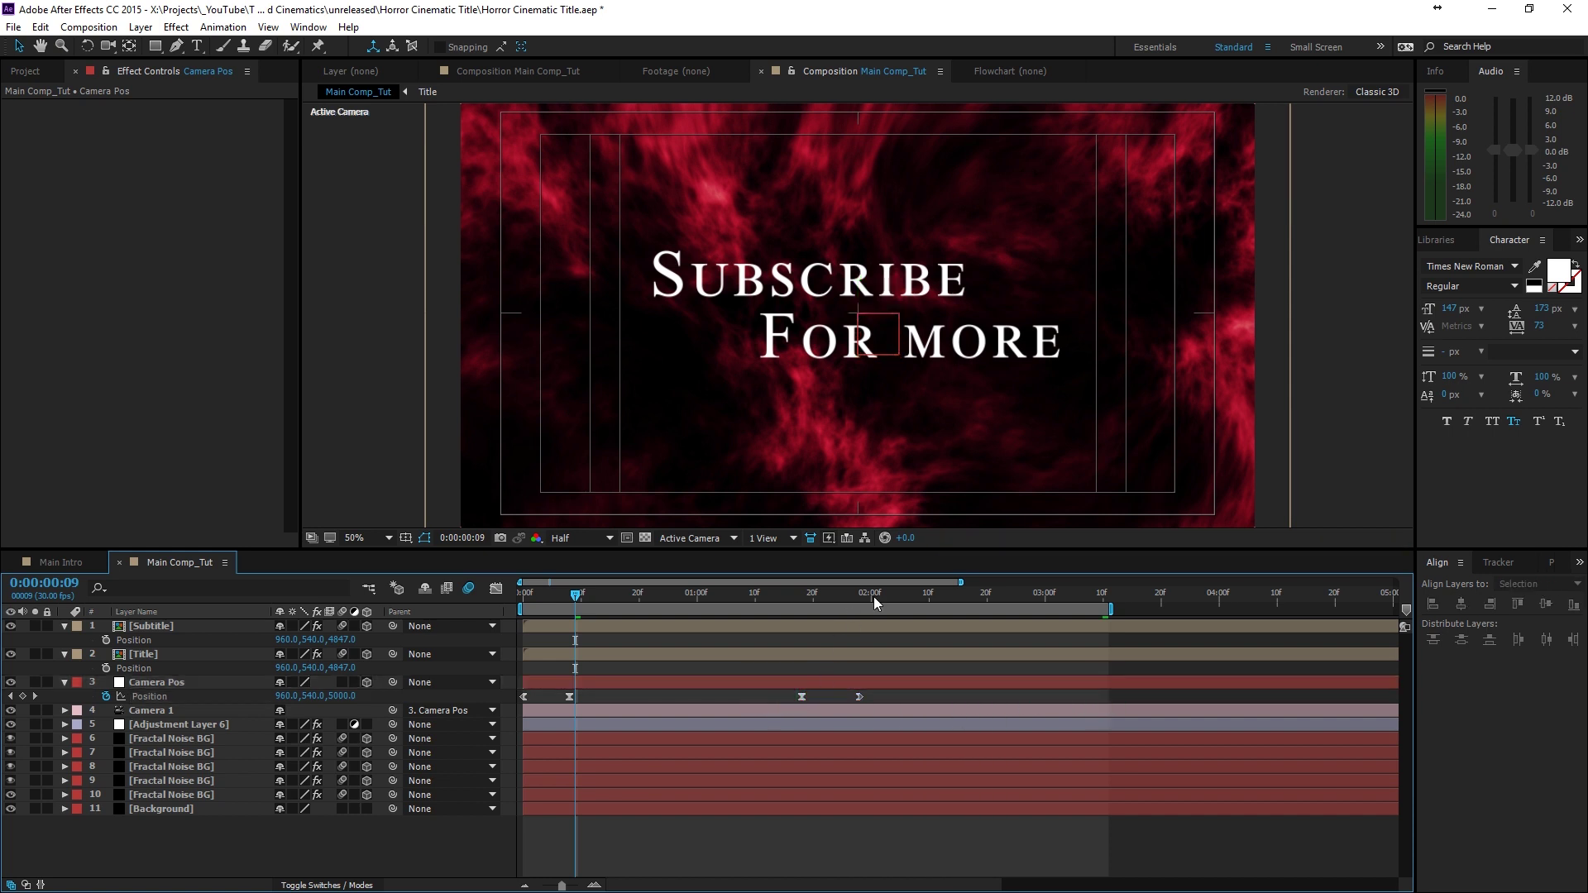
# - Preview the push ending near 0:00:01:28 and nudge one camera keyframe slightly later
pyautogui.moveTo(873, 599); pyautogui.dragTo(864, 606)
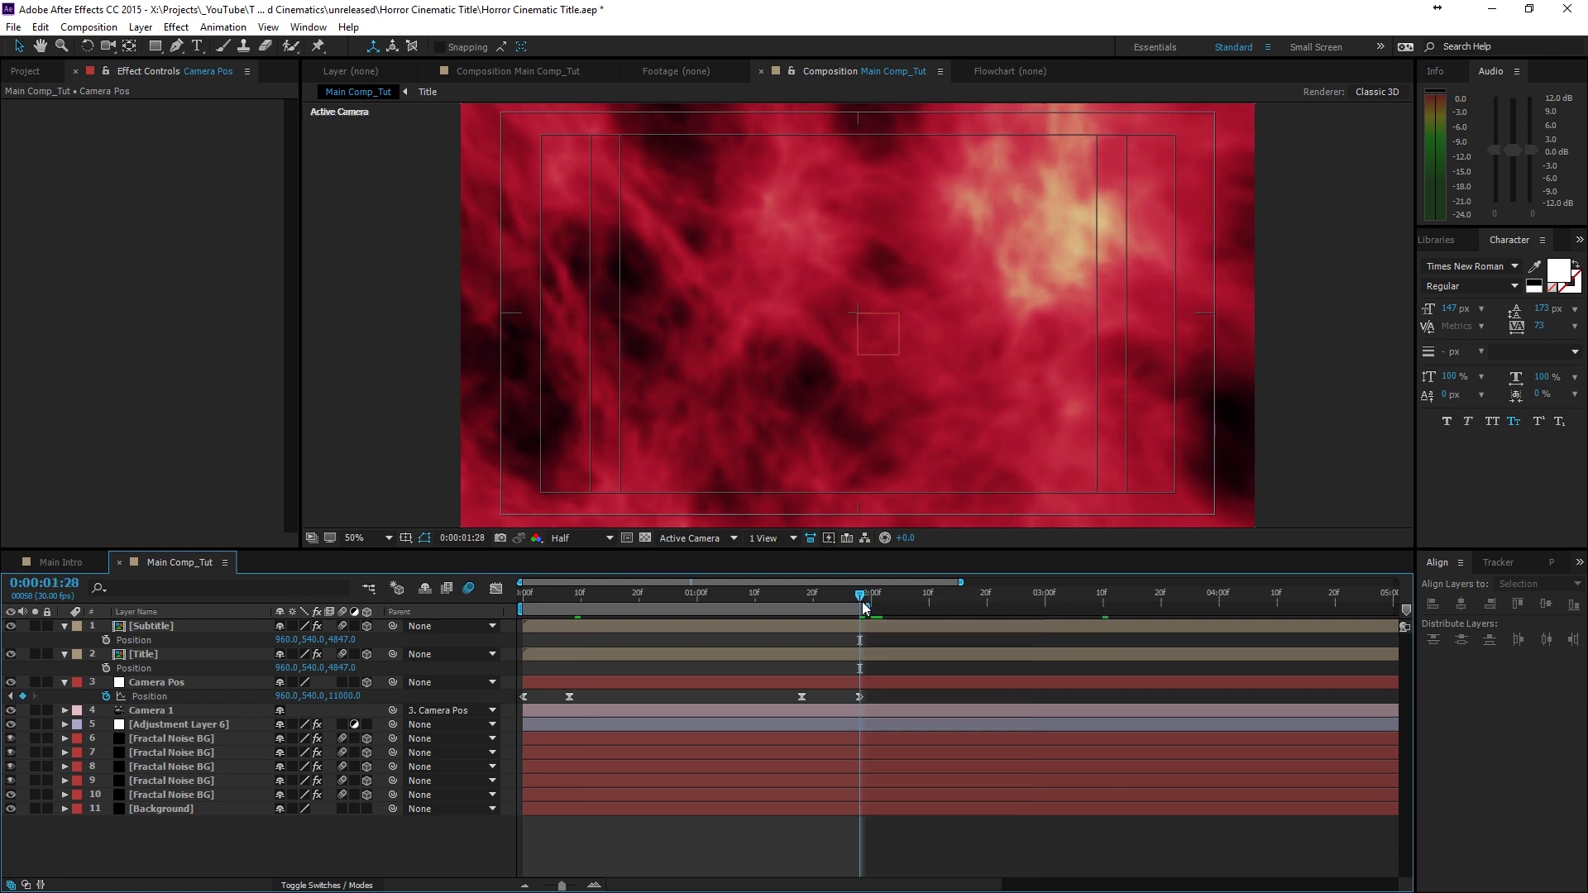
pyautogui.press('space')
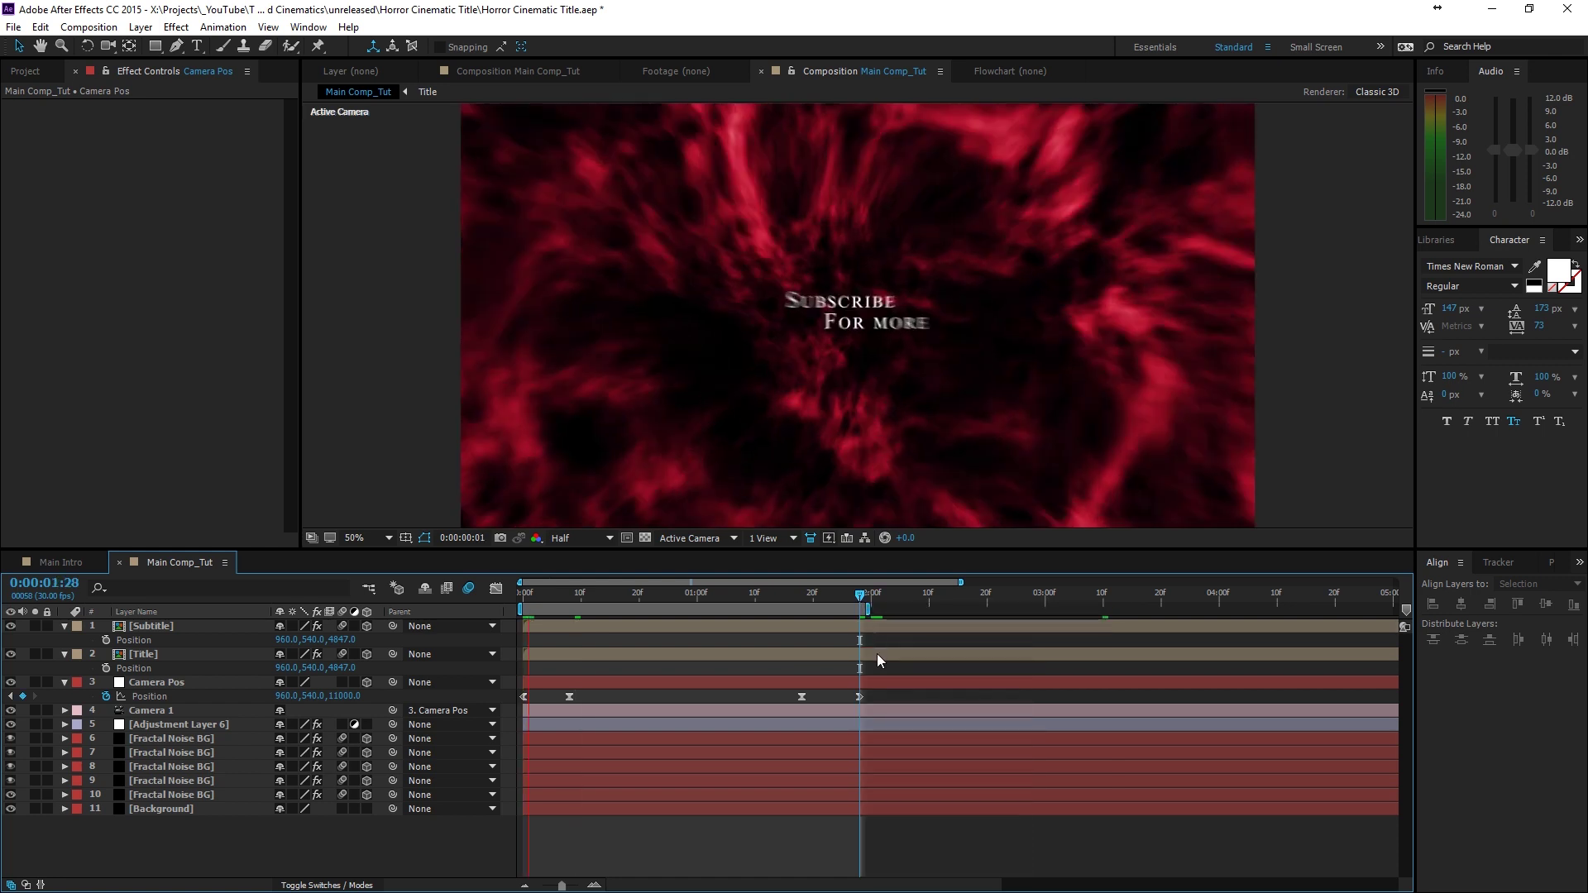
pyautogui.moveTo(569, 696); pyautogui.dragTo(599, 699)
pyautogui.click(493, 589)
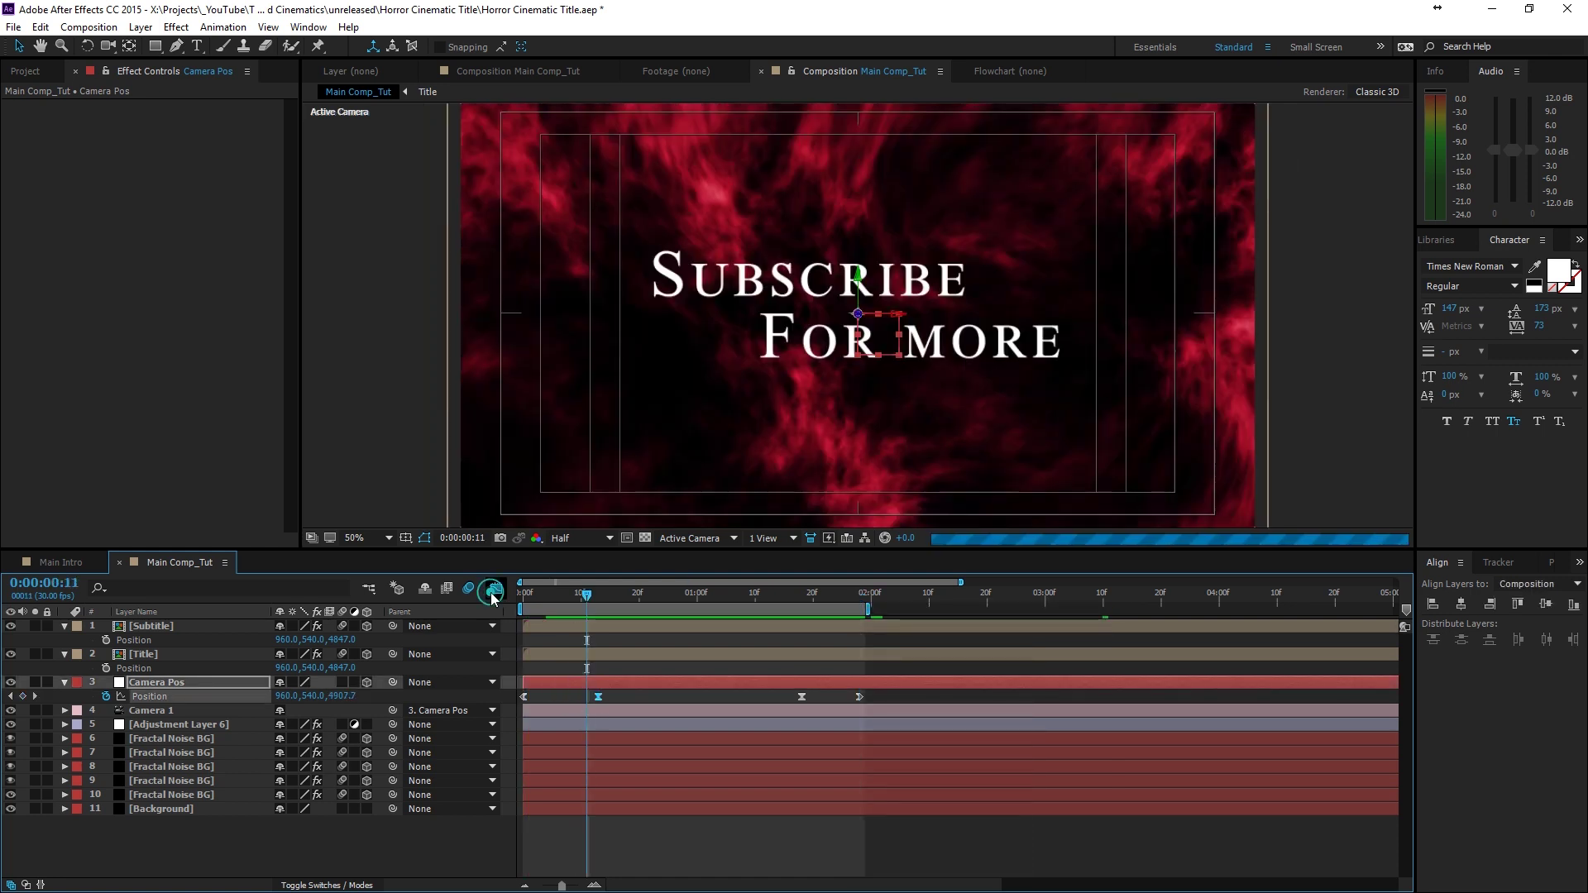
# - Ease the first and near-two-second camera keyframes to full influence, then preview the push
pyautogui.click(567, 818)
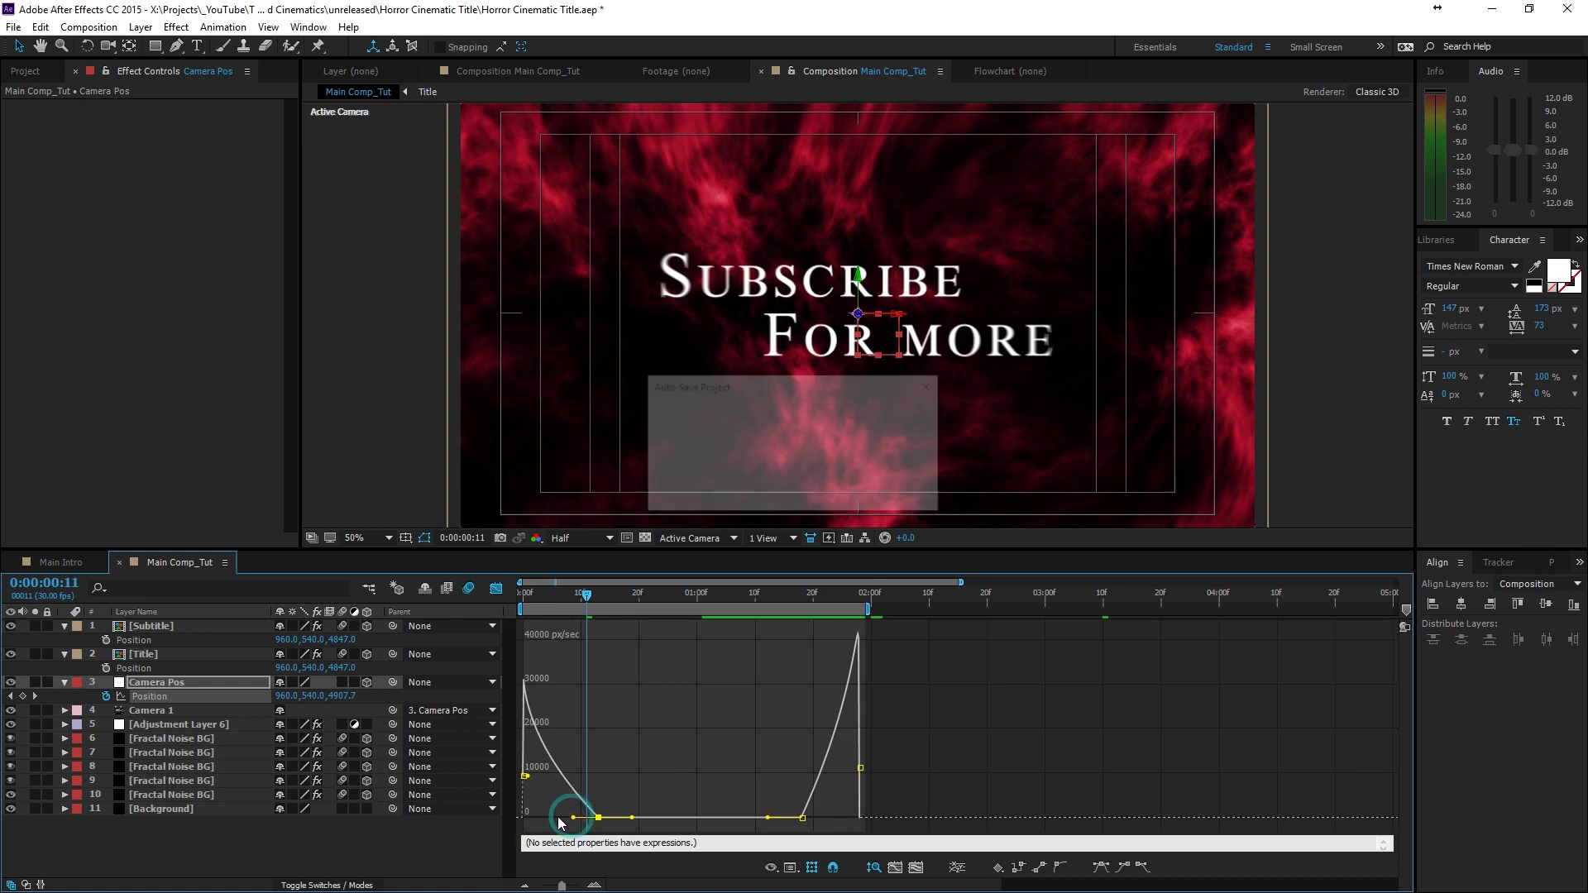
pyautogui.moveTo(559, 821); pyautogui.dragTo(559, 823)
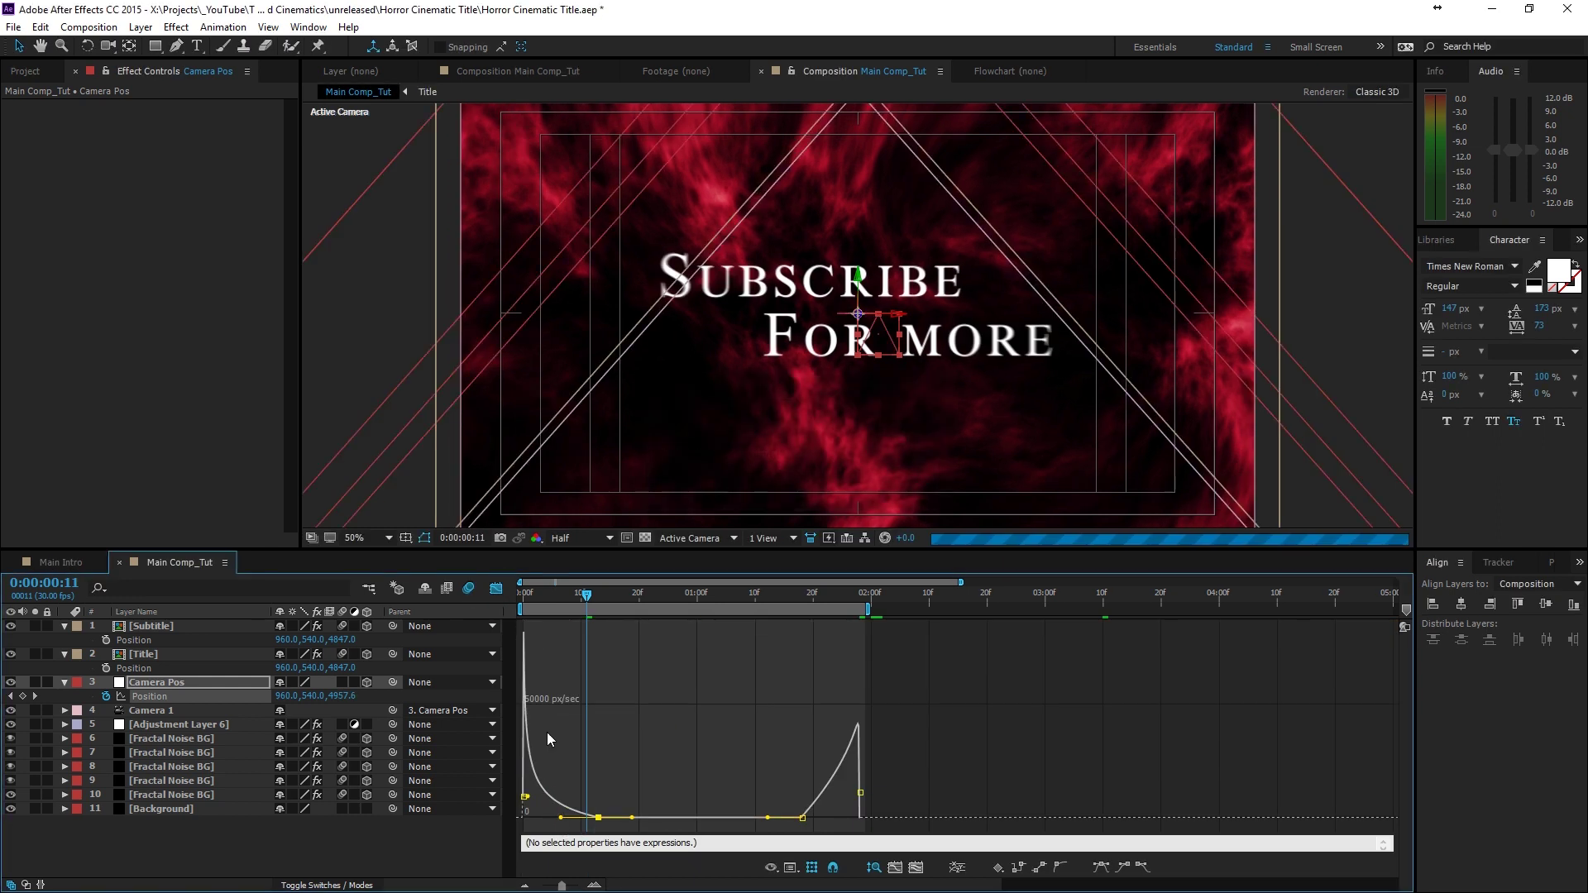
pyautogui.click(803, 819)
pyautogui.click(806, 821)
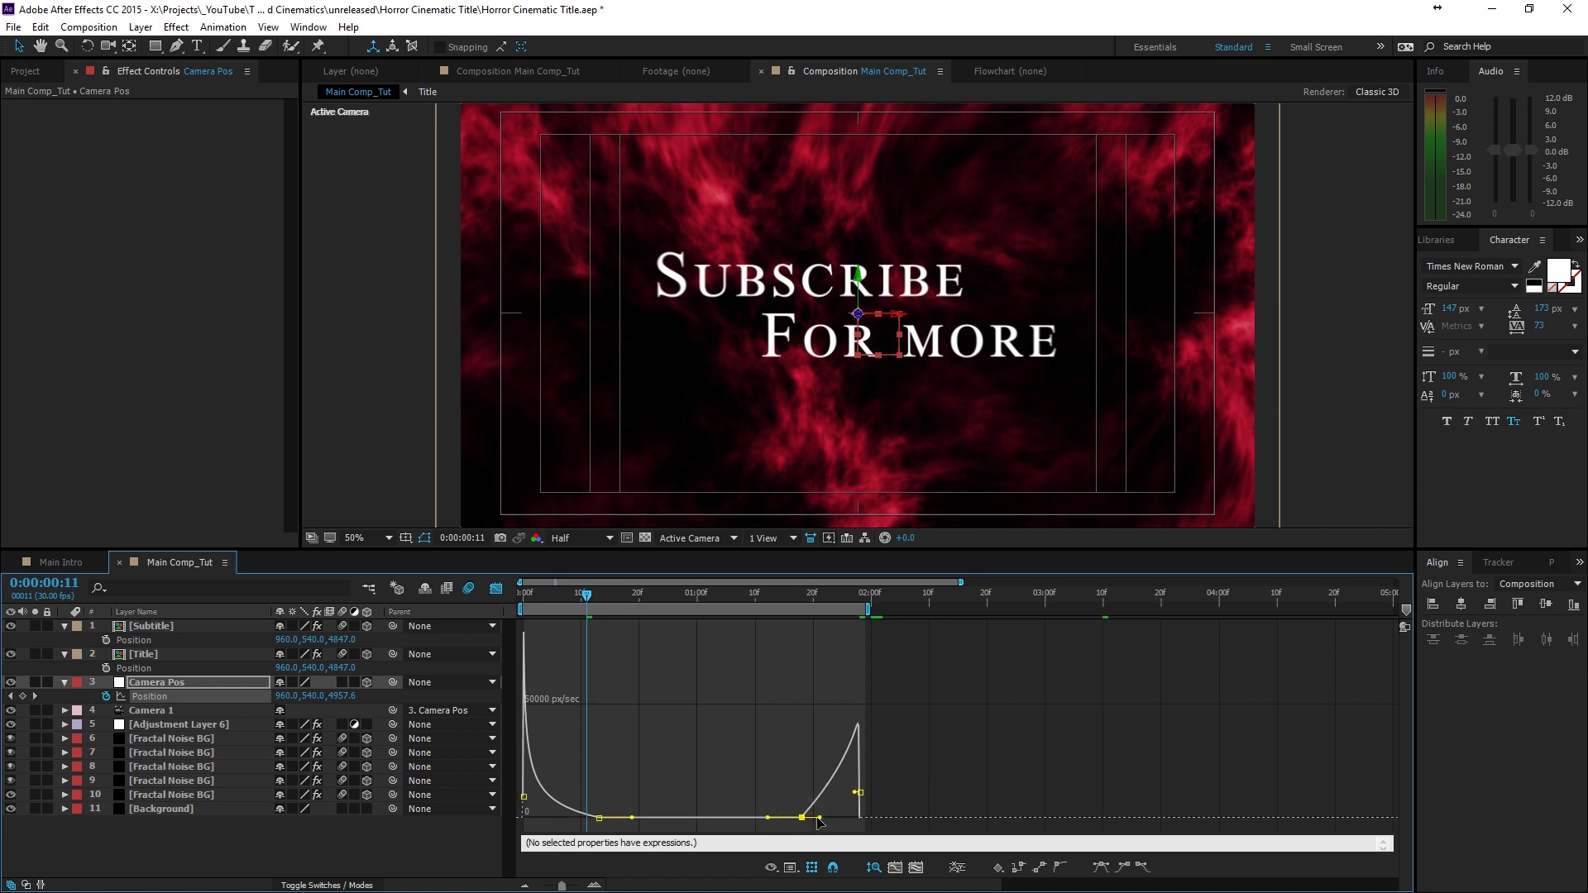
pyautogui.moveTo(819, 818); pyautogui.dragTo(829, 819)
pyautogui.click(497, 588)
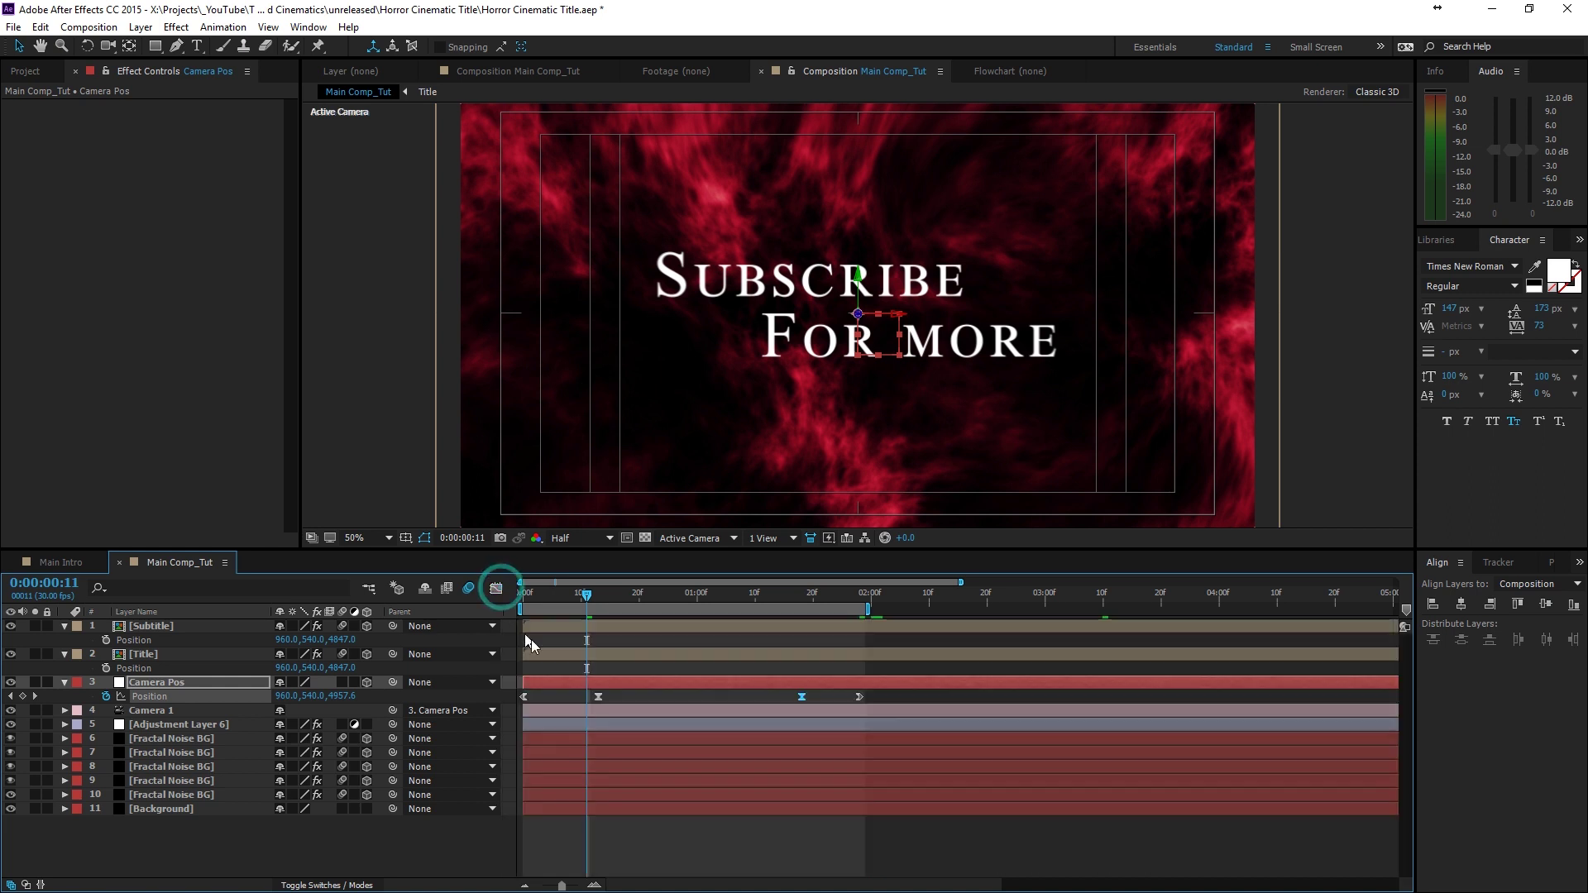
pyautogui.press('space')
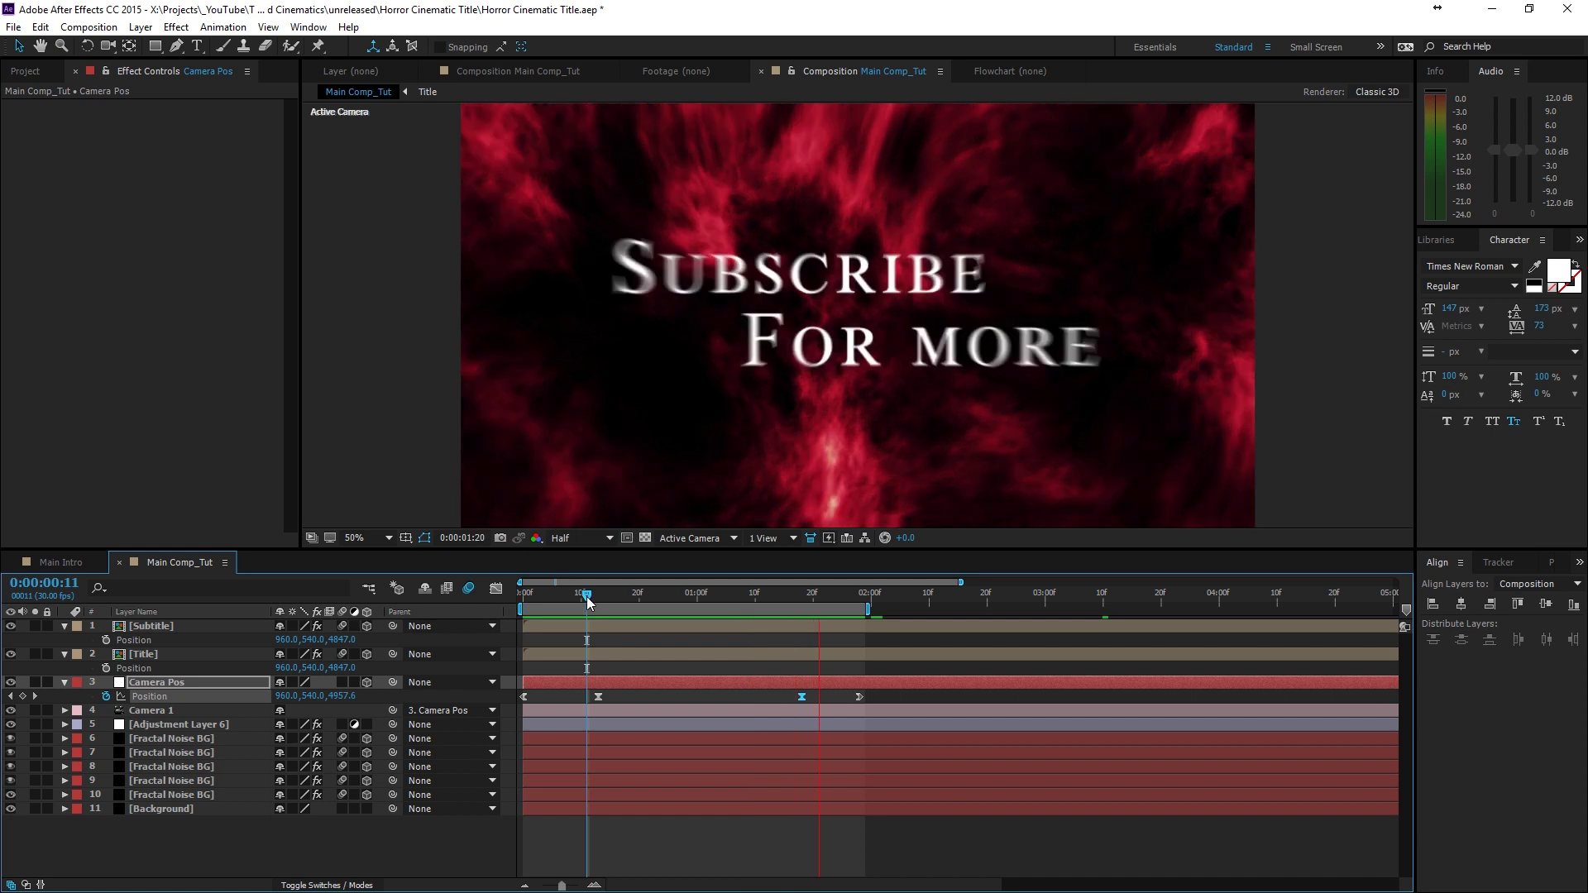
pyautogui.click(514, 589)
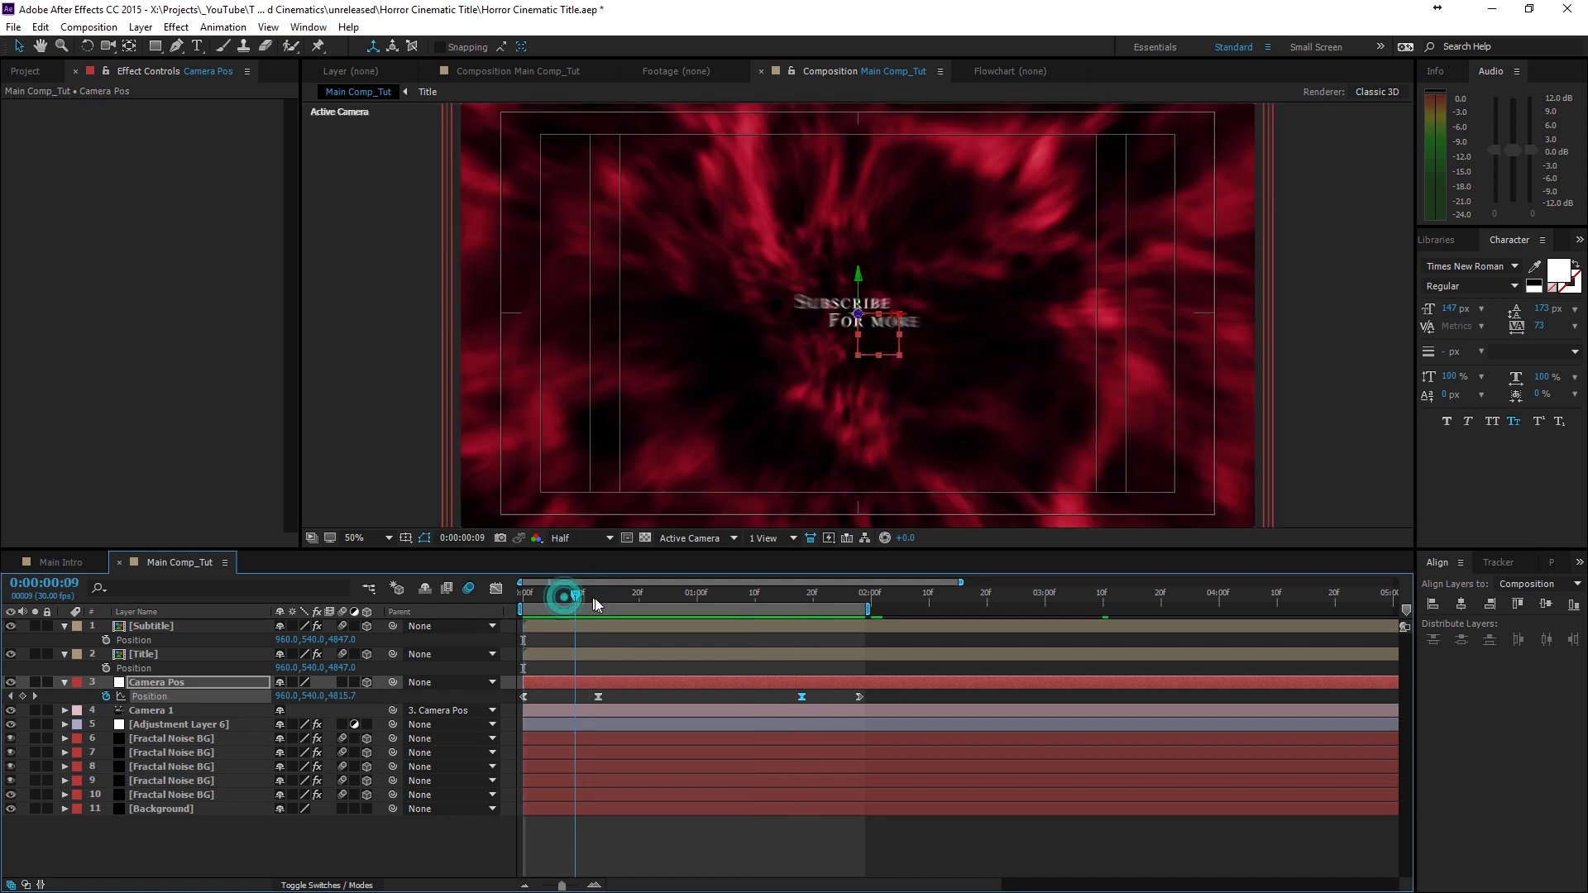